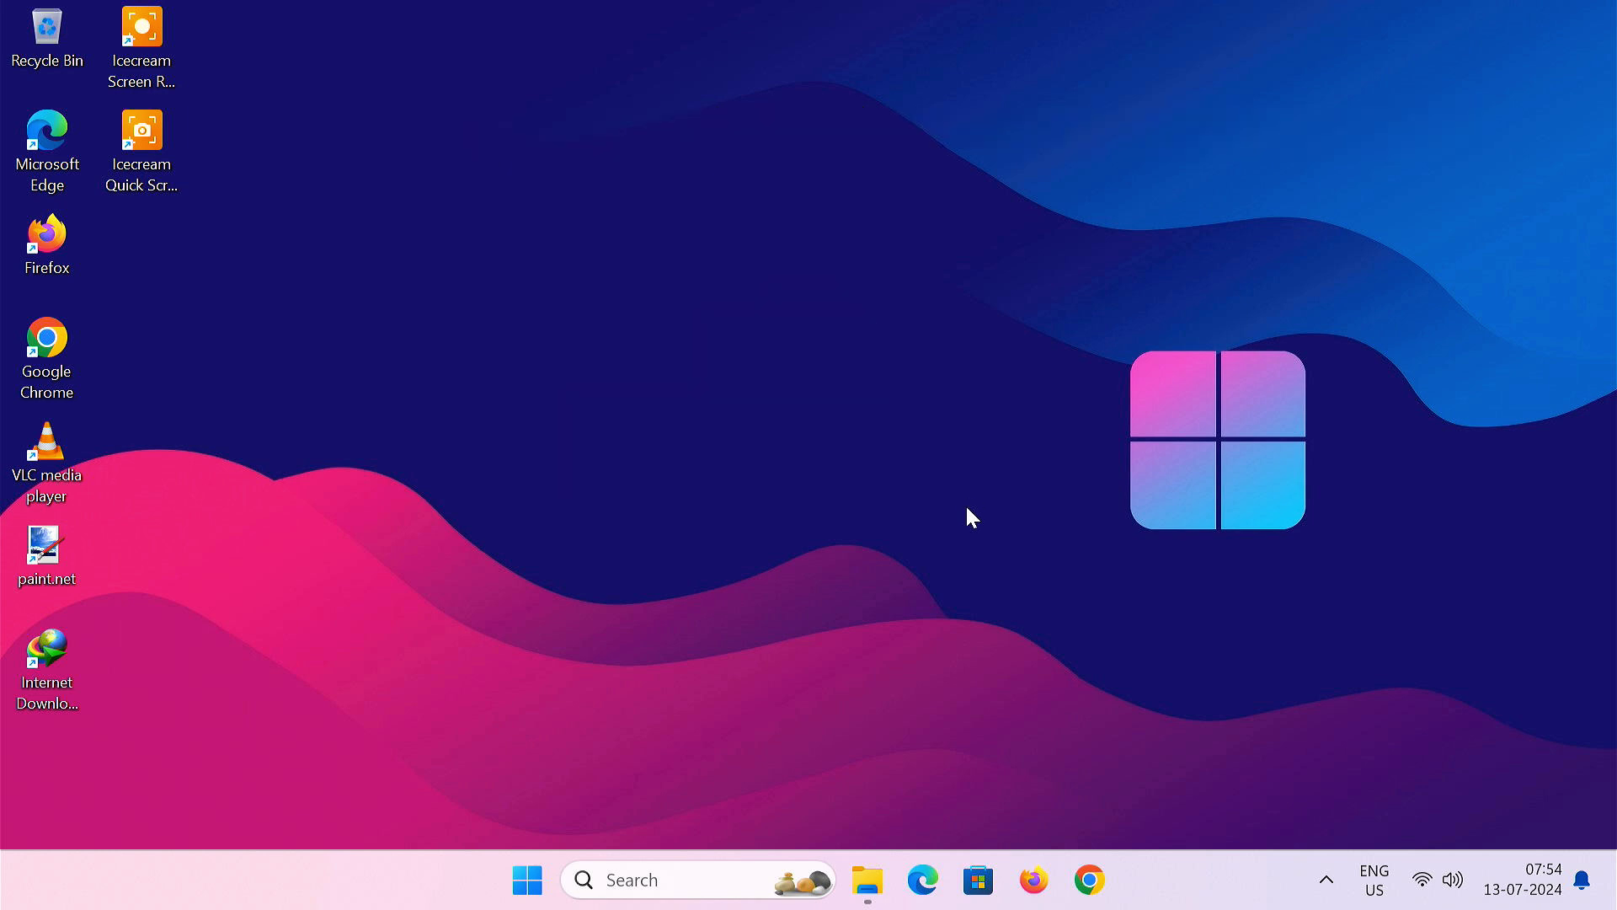
- Check in This PC that Local Disk (C:) has 187 GB free of 237 GB, then minimize the window
{"action": "left_click", "coordinate": [868, 879]}
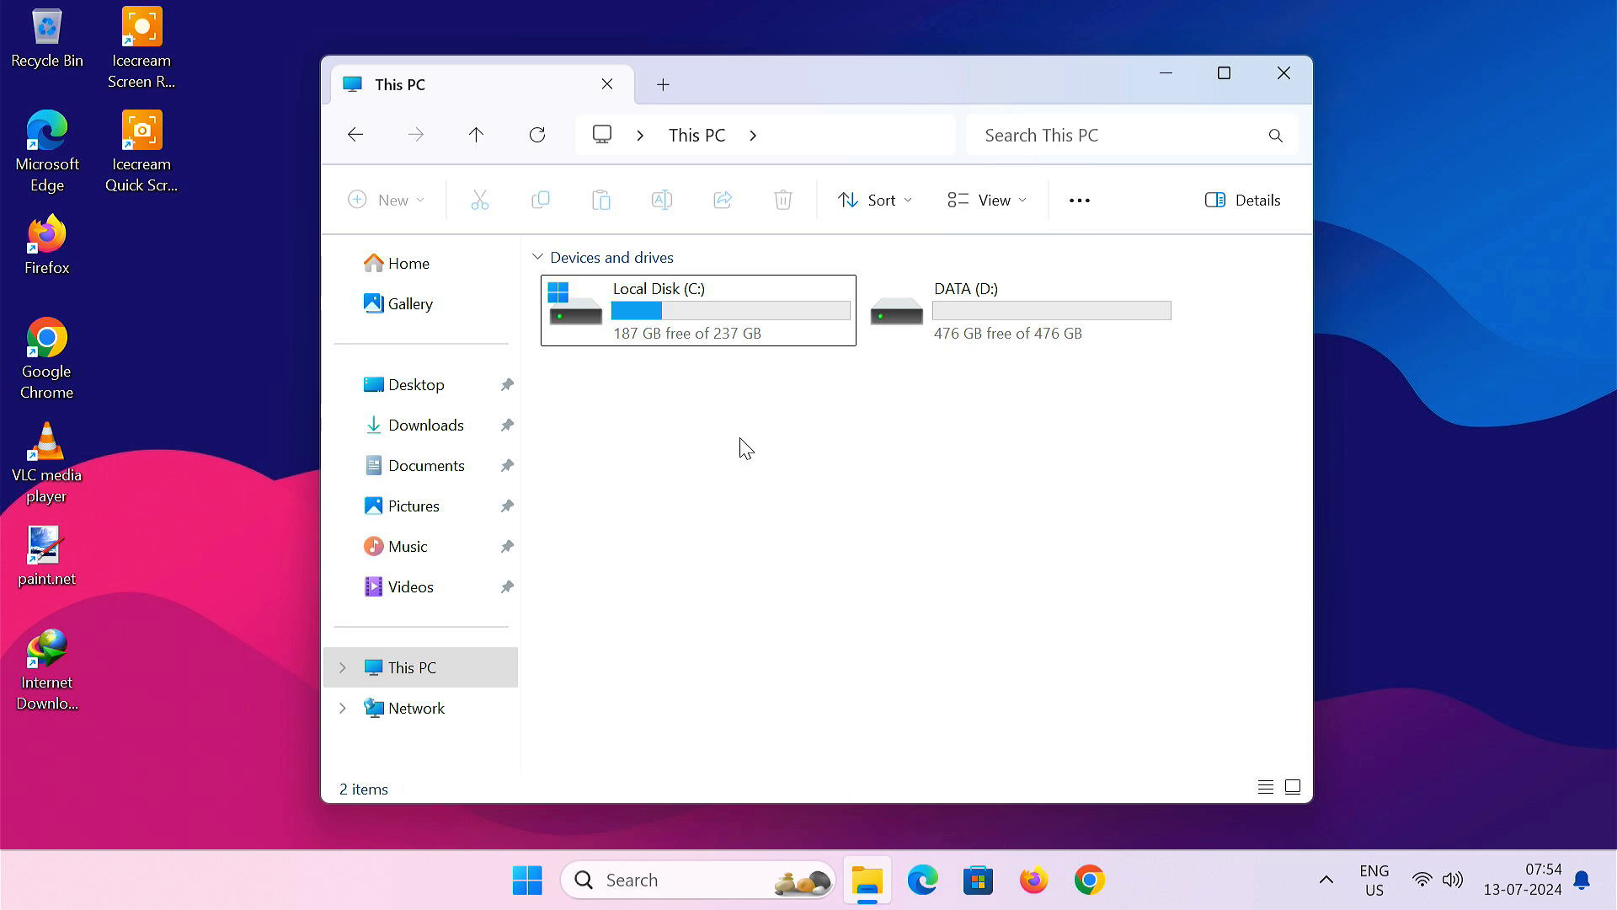
{"action": "left_click", "coordinate": [730, 333]}
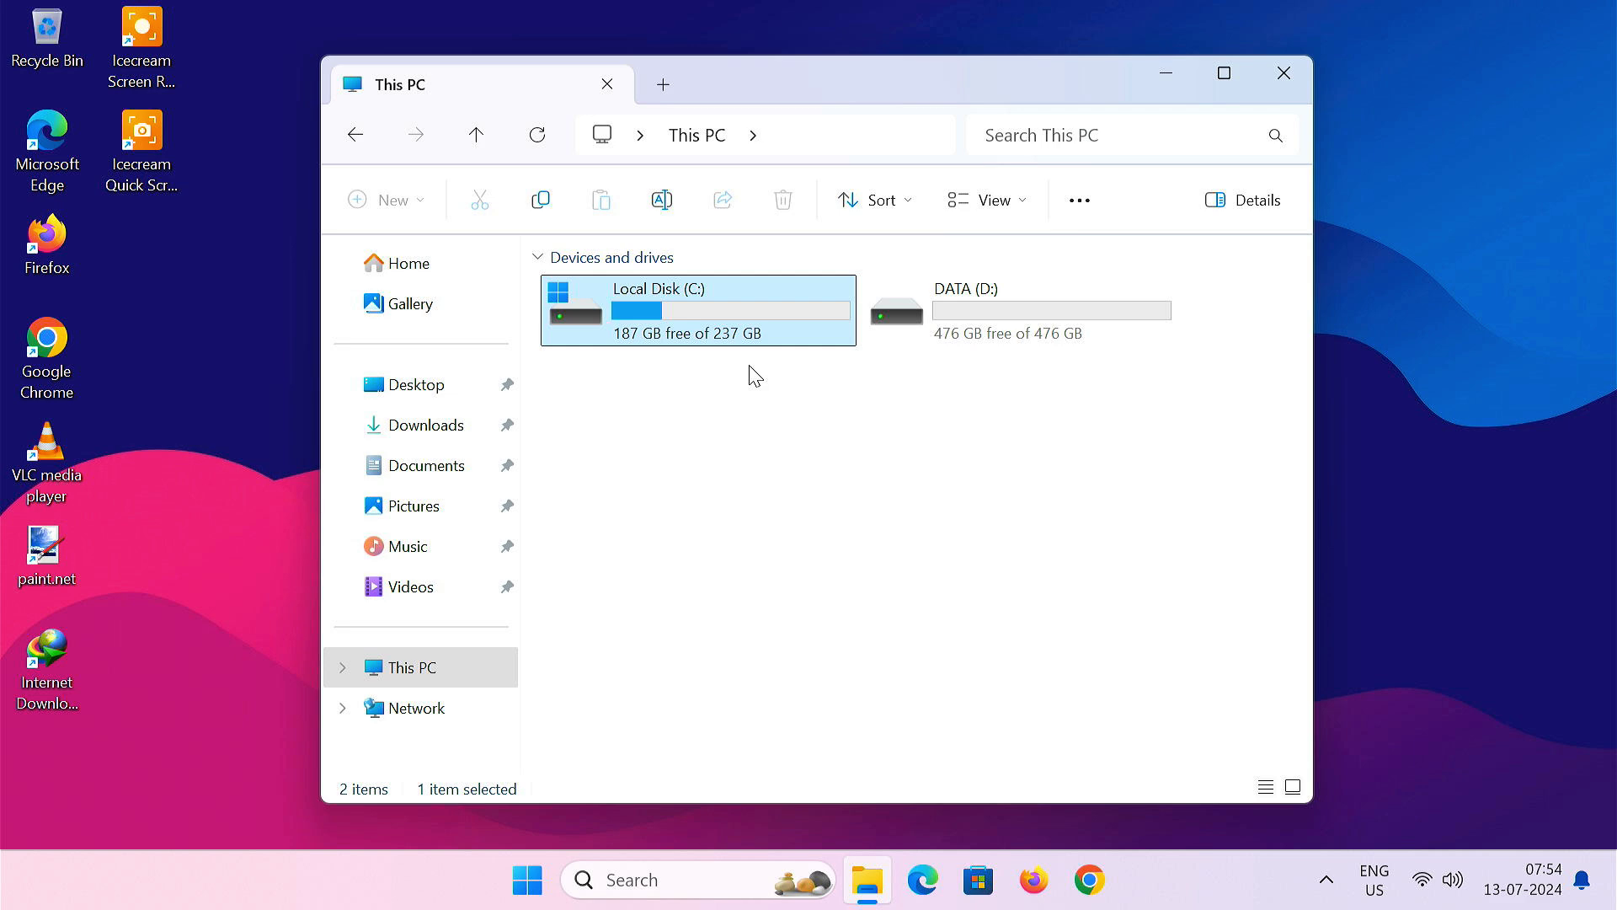
{"action": "key", "text": "super+d"}
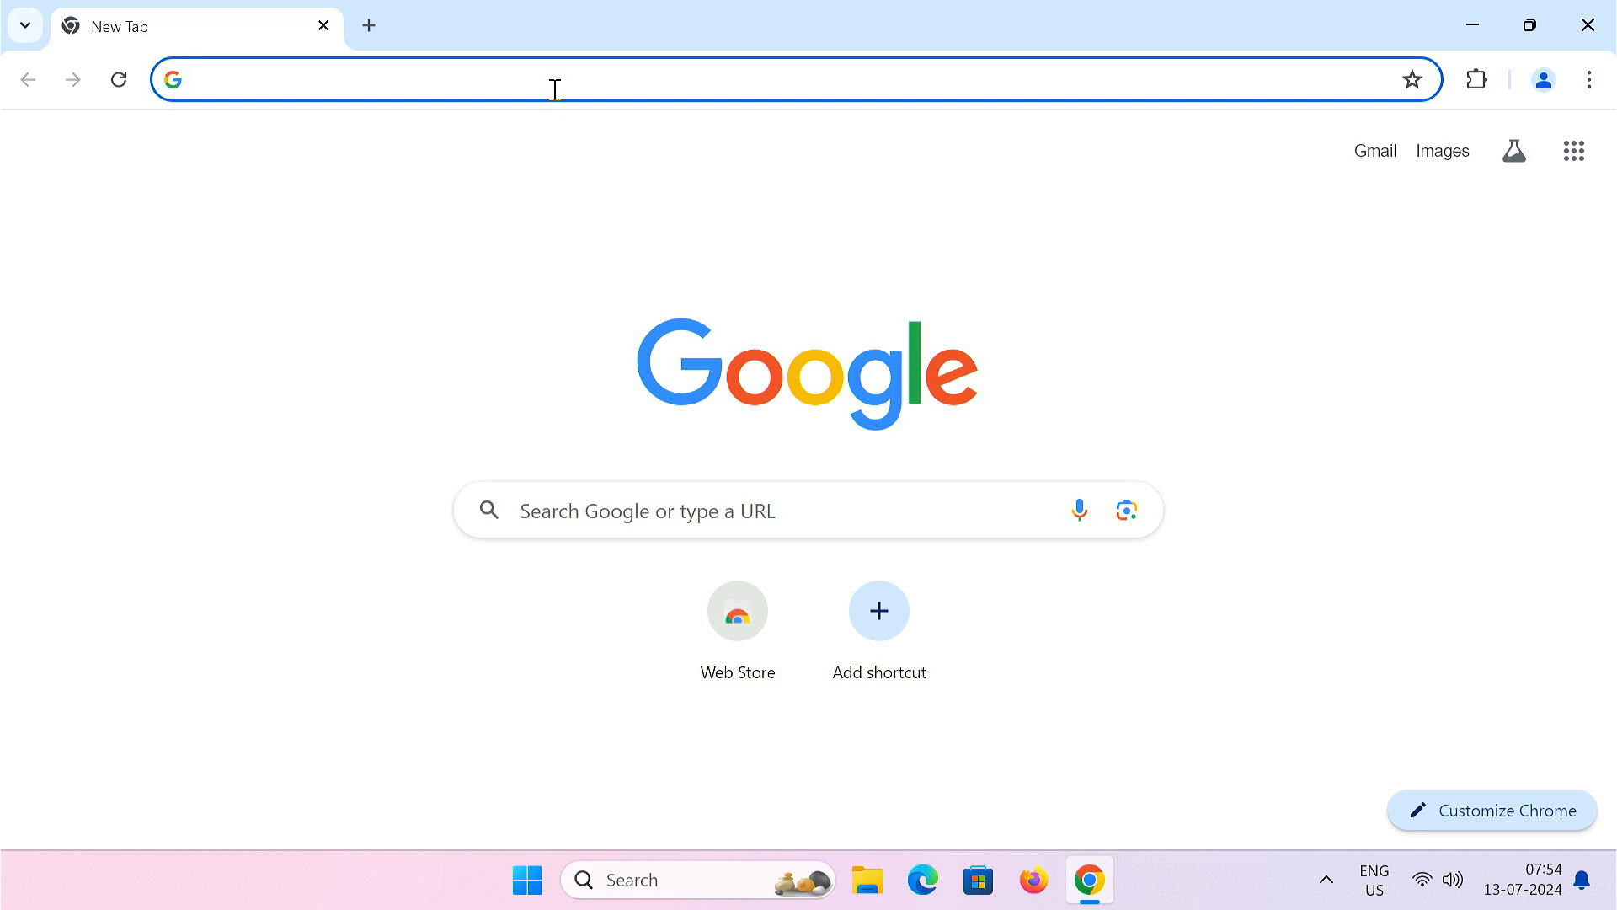
- Search 'download windows 11 iso' and open Microsoft's Download Windows 11 page
{"action": "type", "text": "download windows 11 iso"}
{"action": "key", "text": "Return"}
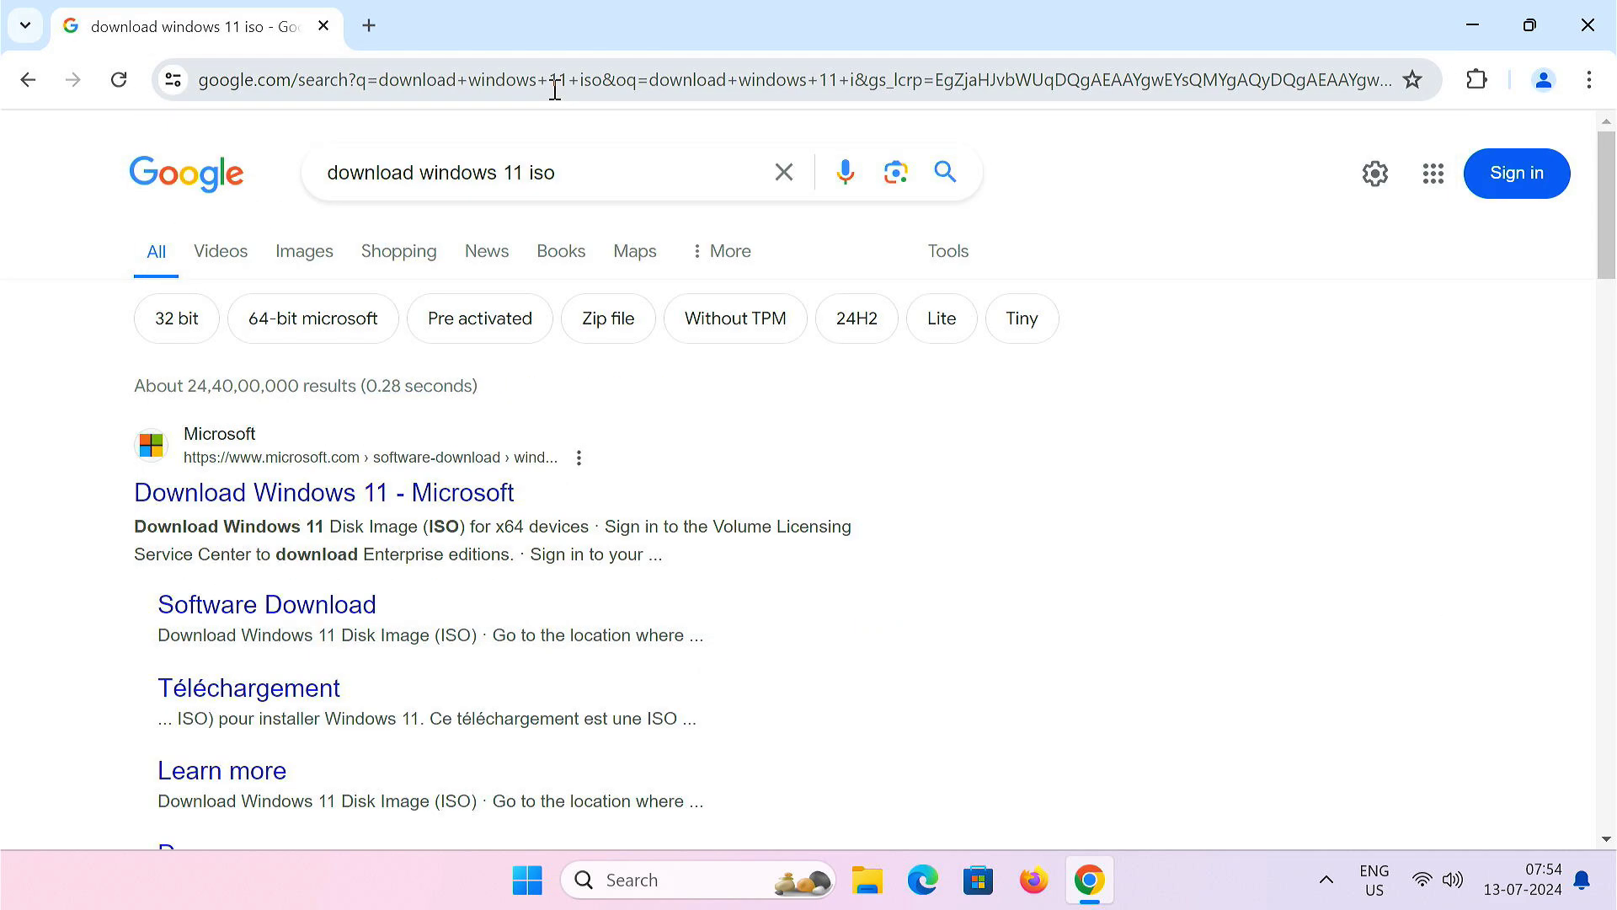
{"action": "left_click", "coordinate": [369, 497]}
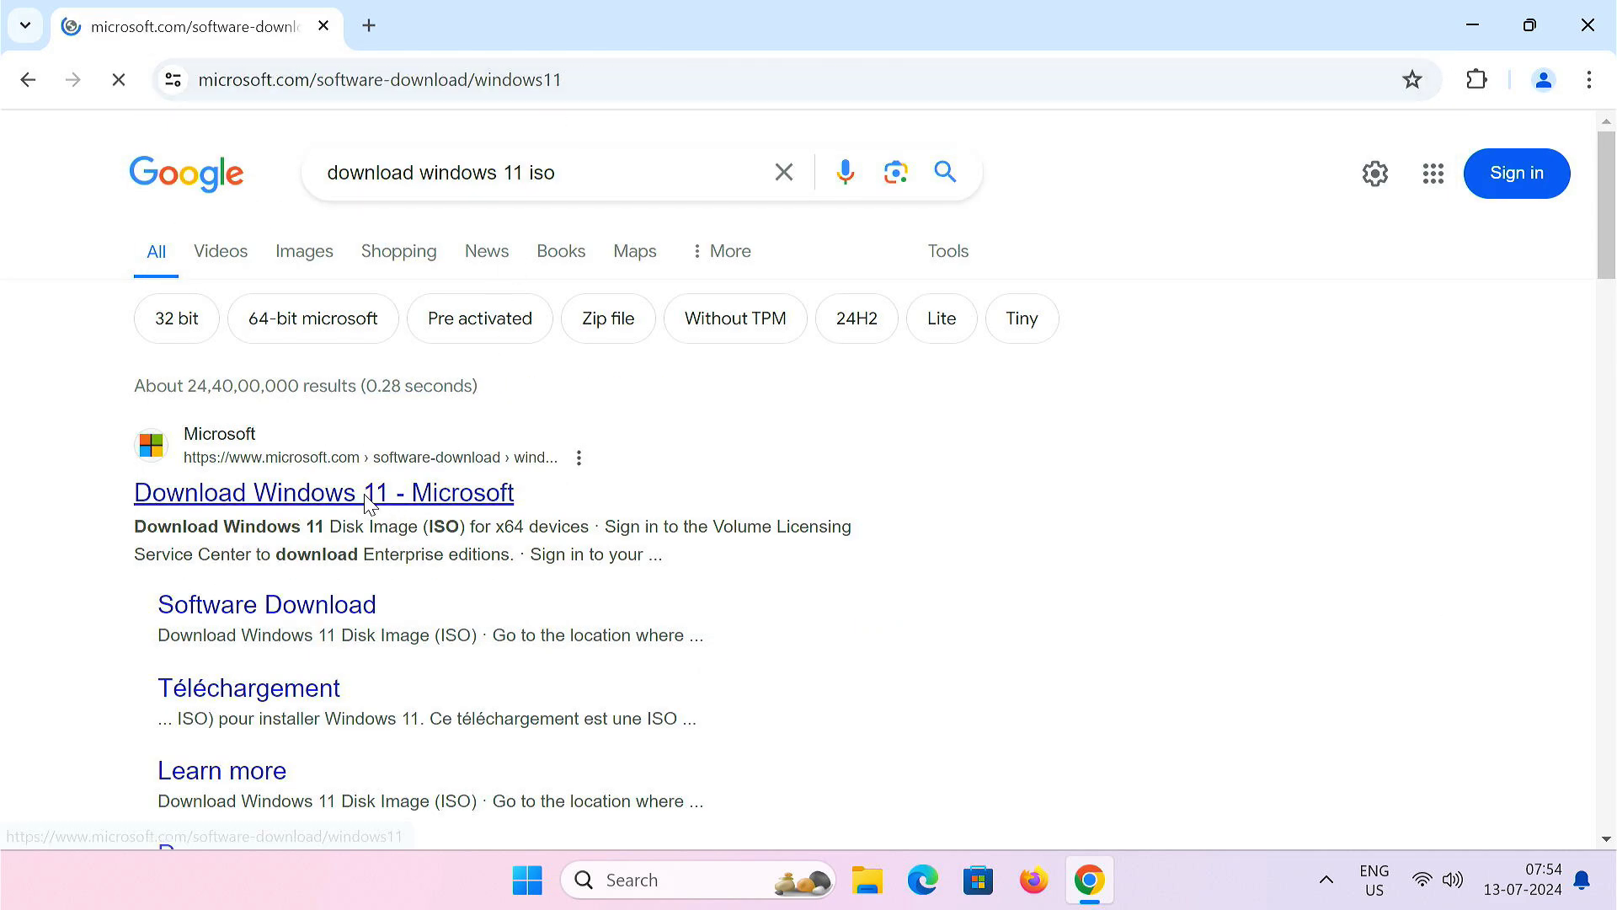
{"action": "scroll", "coordinate": [367, 497], "scroll_direction": "down", "scroll_amount": 6}
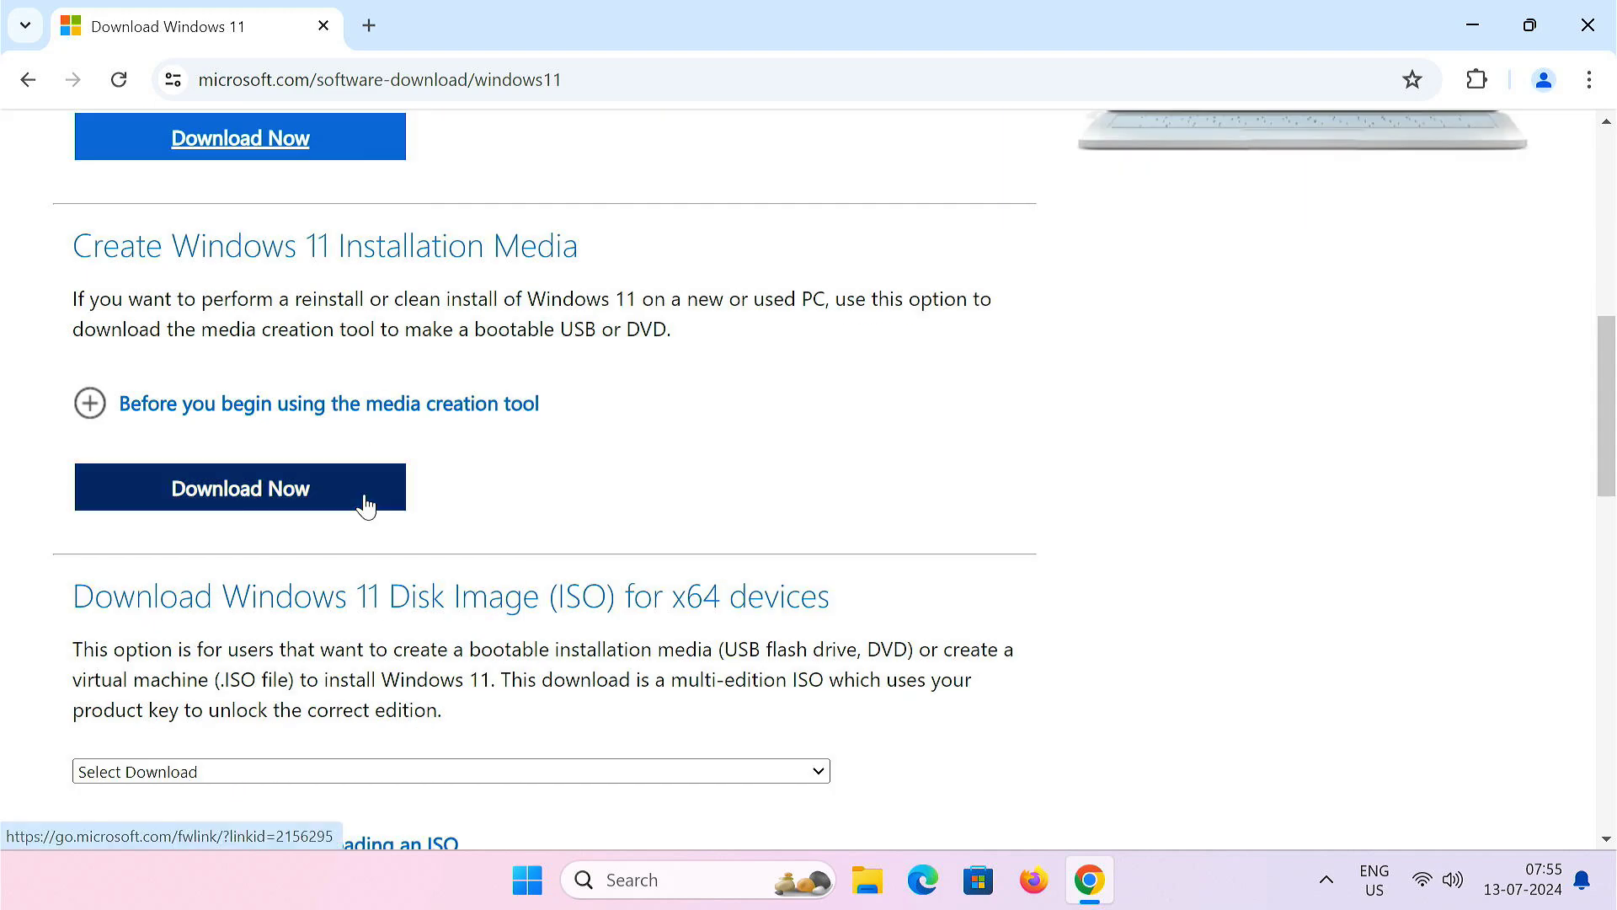
{"action": "scroll", "coordinate": [367, 503], "scroll_direction": "down", "scroll_amount": 4}
{"action": "left_click_drag", "start_coordinate": [59, 223], "coordinate": [842, 242]}
- Download the 64-bit English (United States) Windows 11 multi-edition ISO, then close Chrome
{"action": "left_click", "coordinate": [396, 392]}
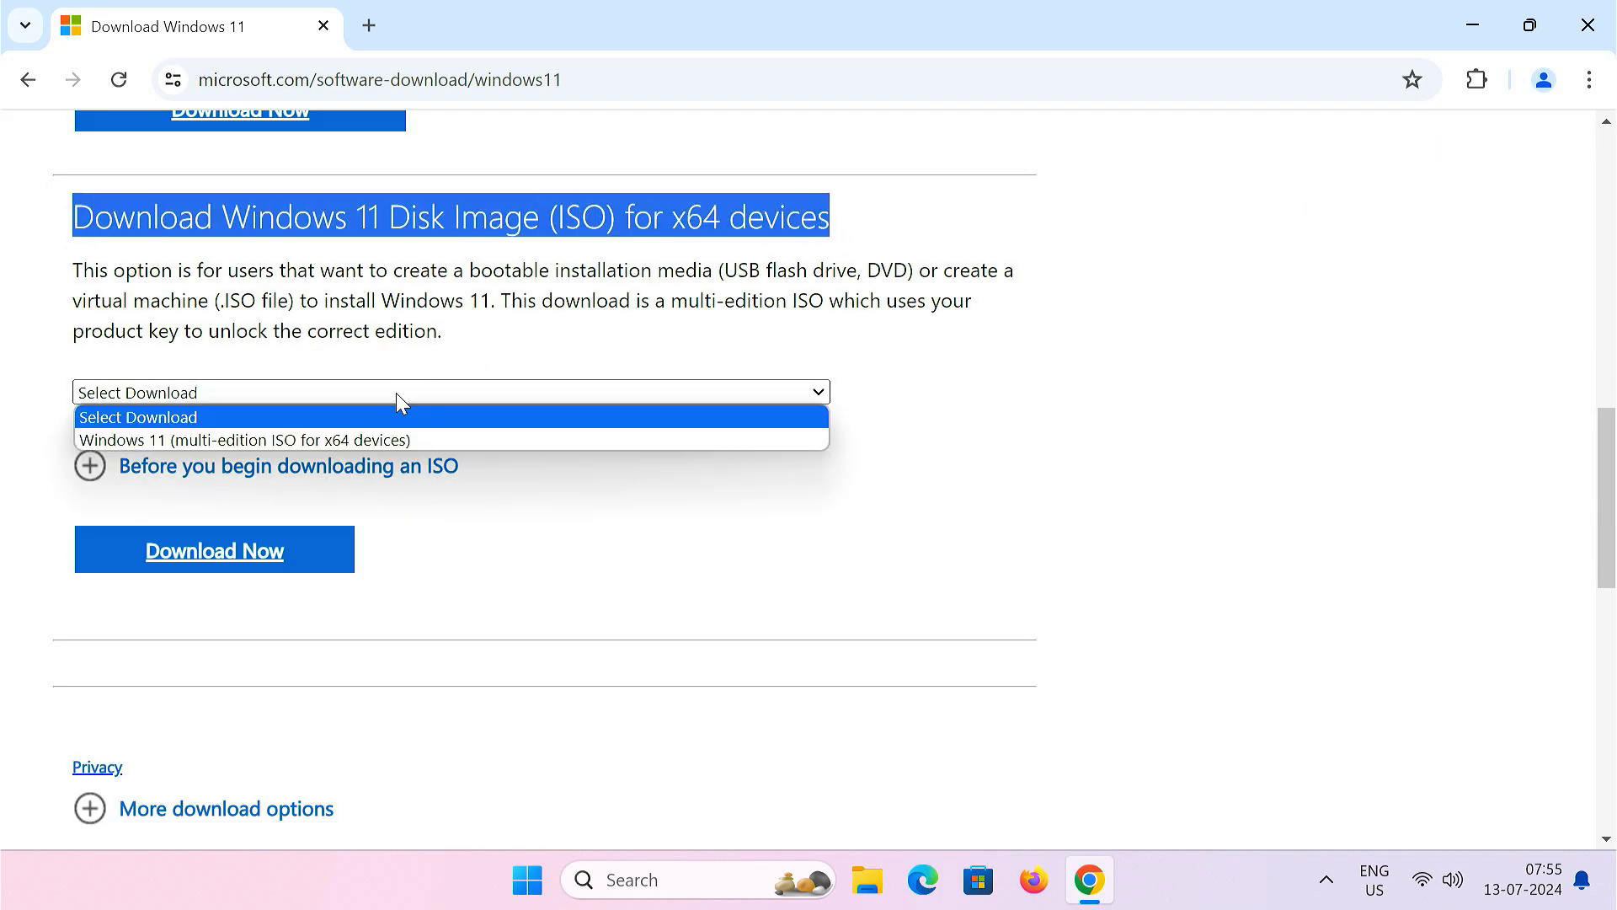
{"action": "left_click", "coordinate": [444, 438]}
{"action": "left_click", "coordinate": [290, 556]}
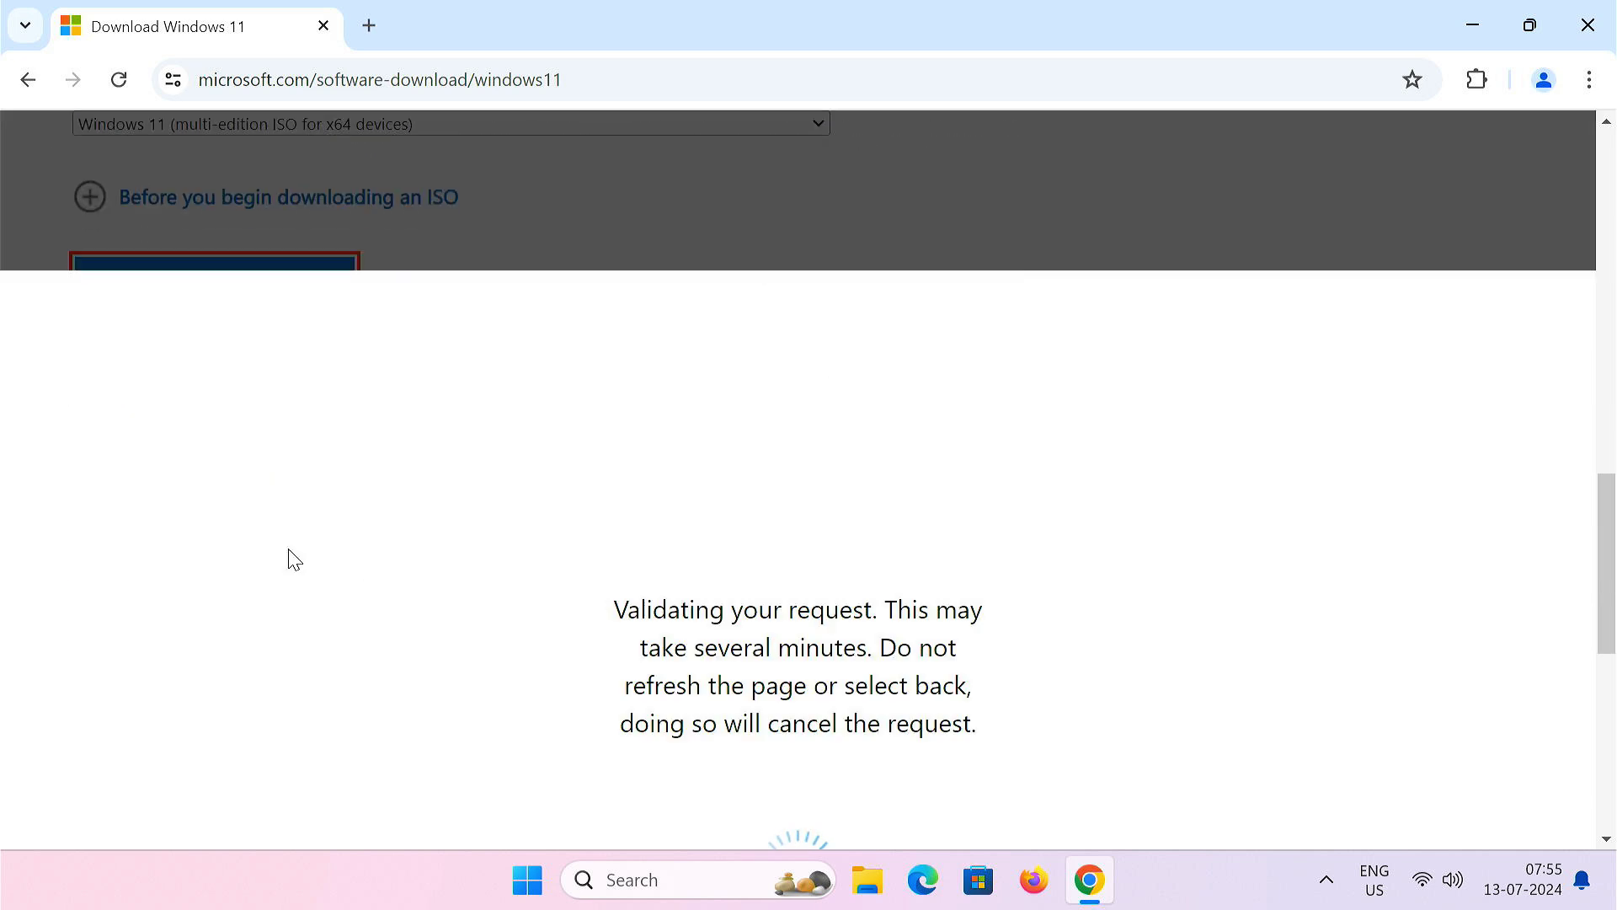
{"action": "left_click", "coordinate": [309, 585]}
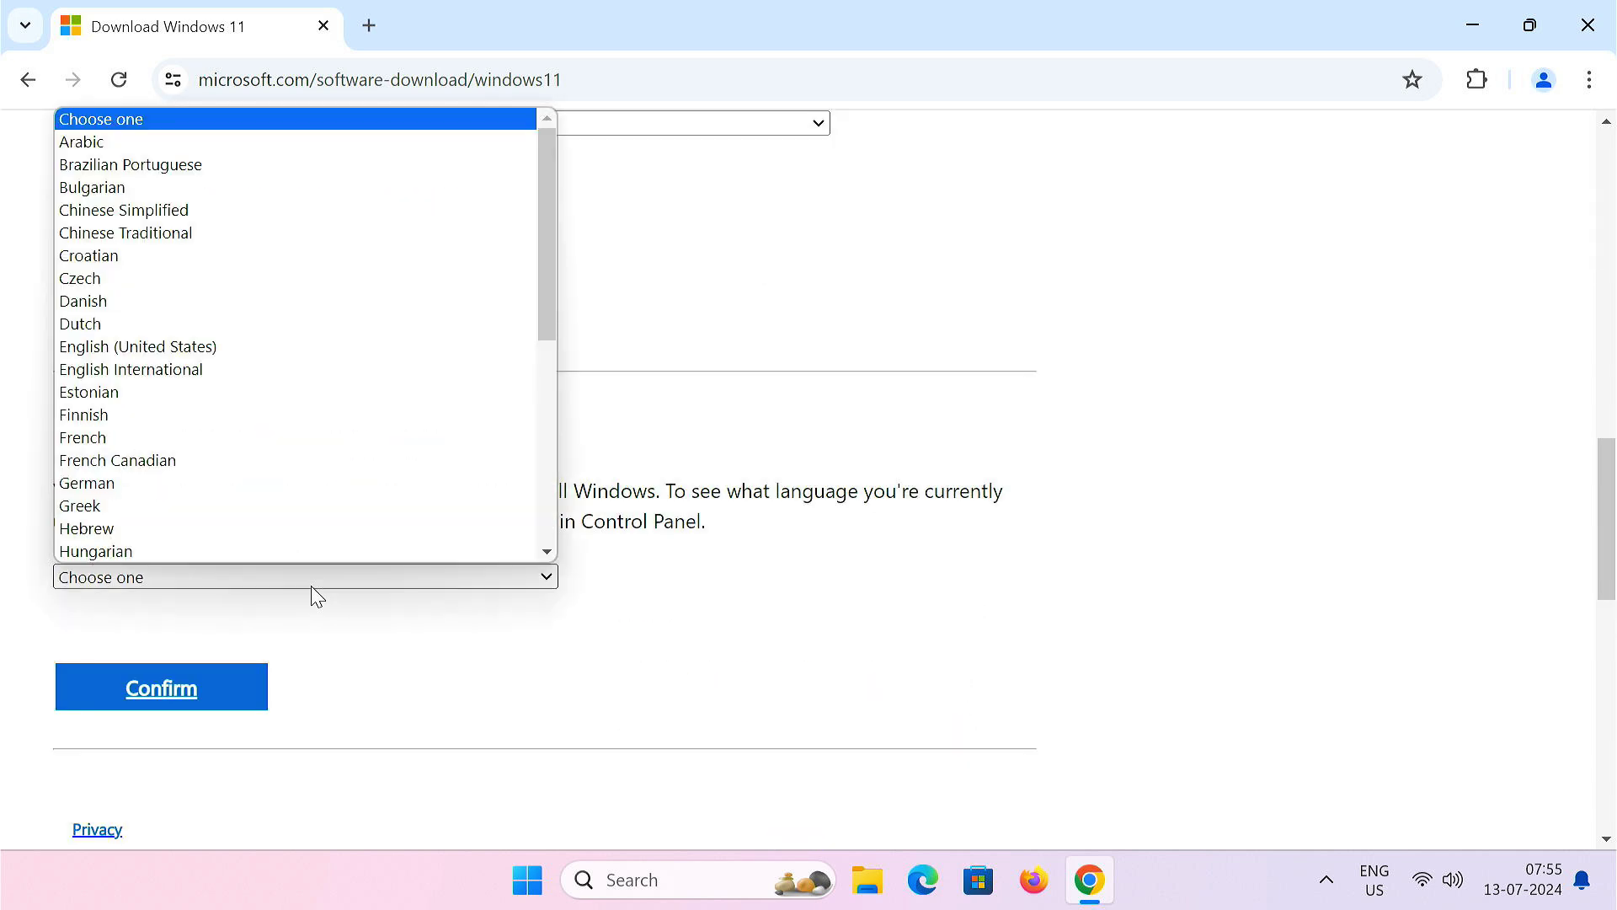
{"action": "left_click", "coordinate": [239, 327]}
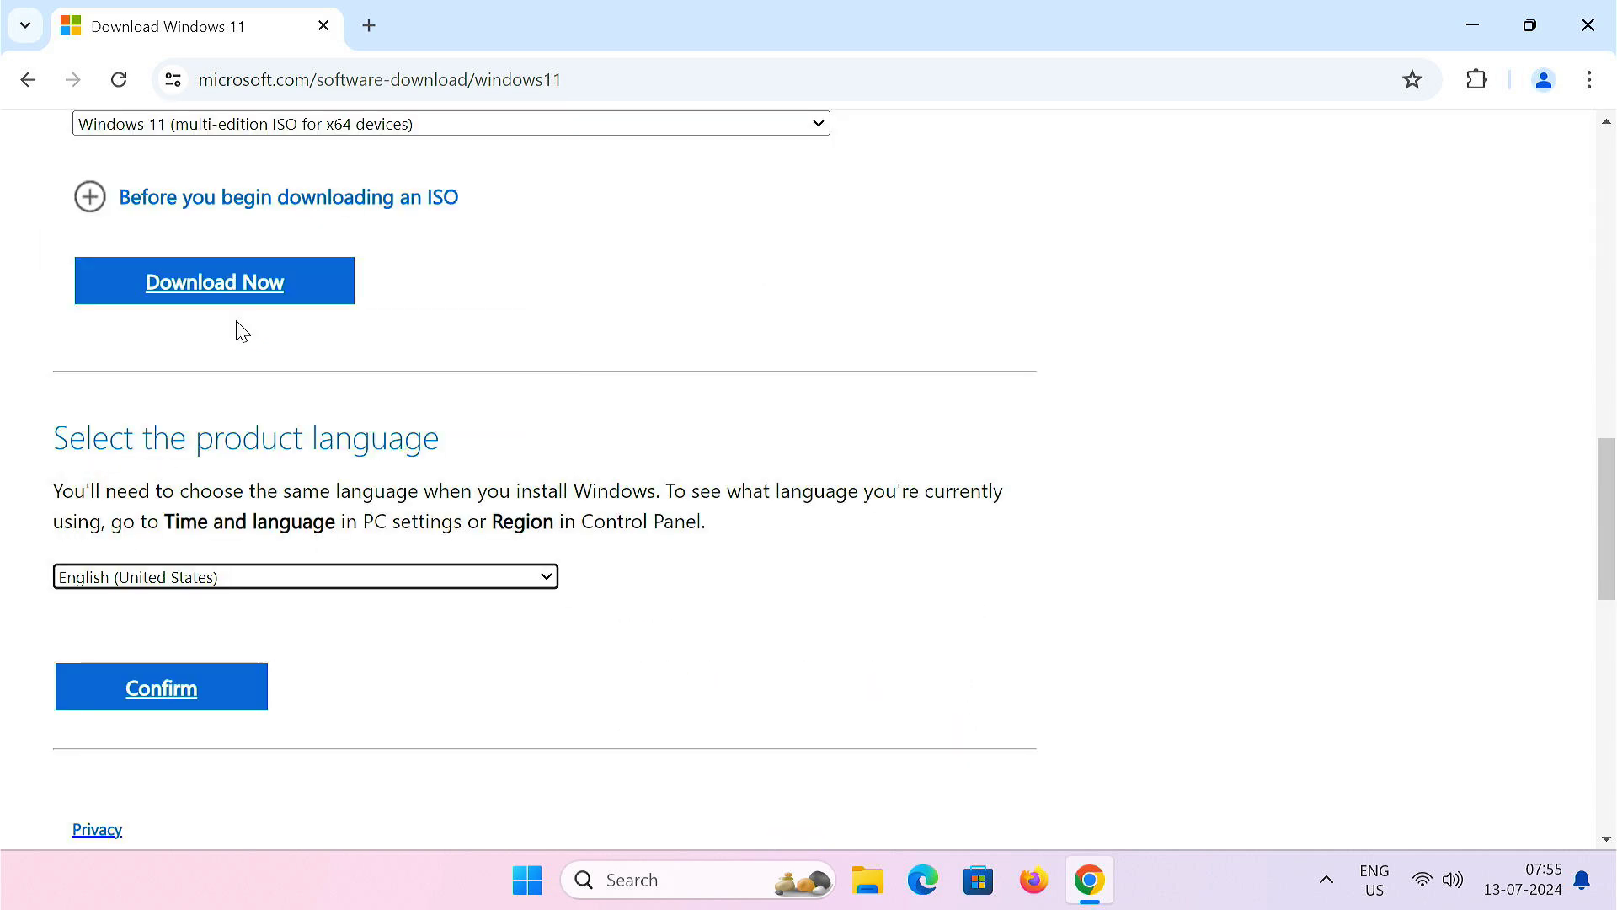
{"action": "left_click", "coordinate": [209, 715]}
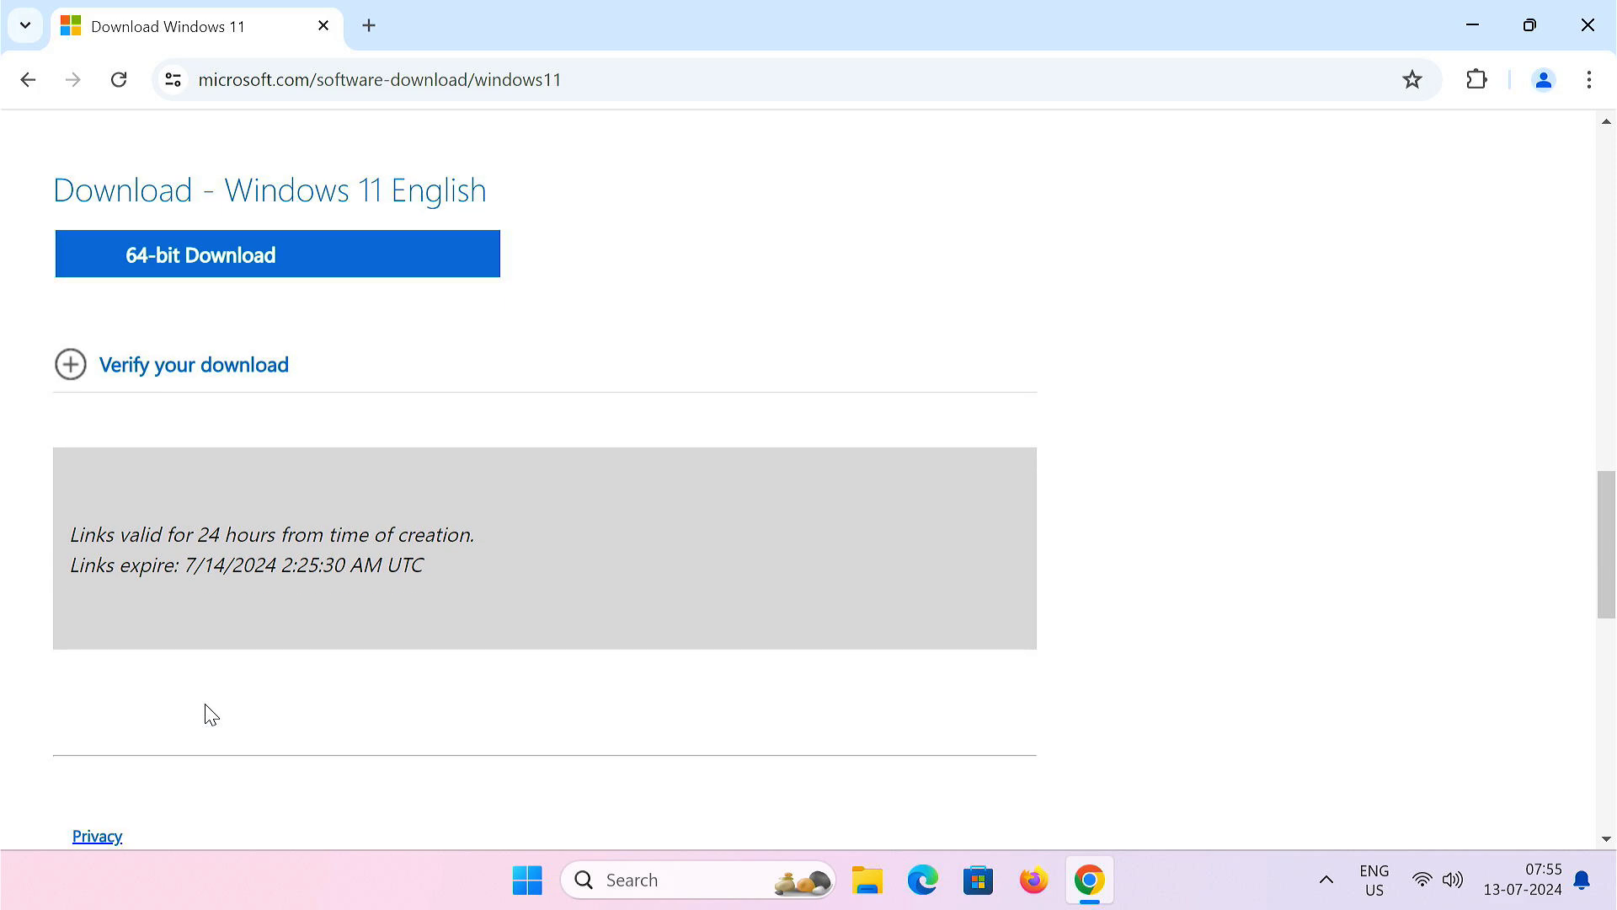
{"action": "left_click", "coordinate": [235, 273]}
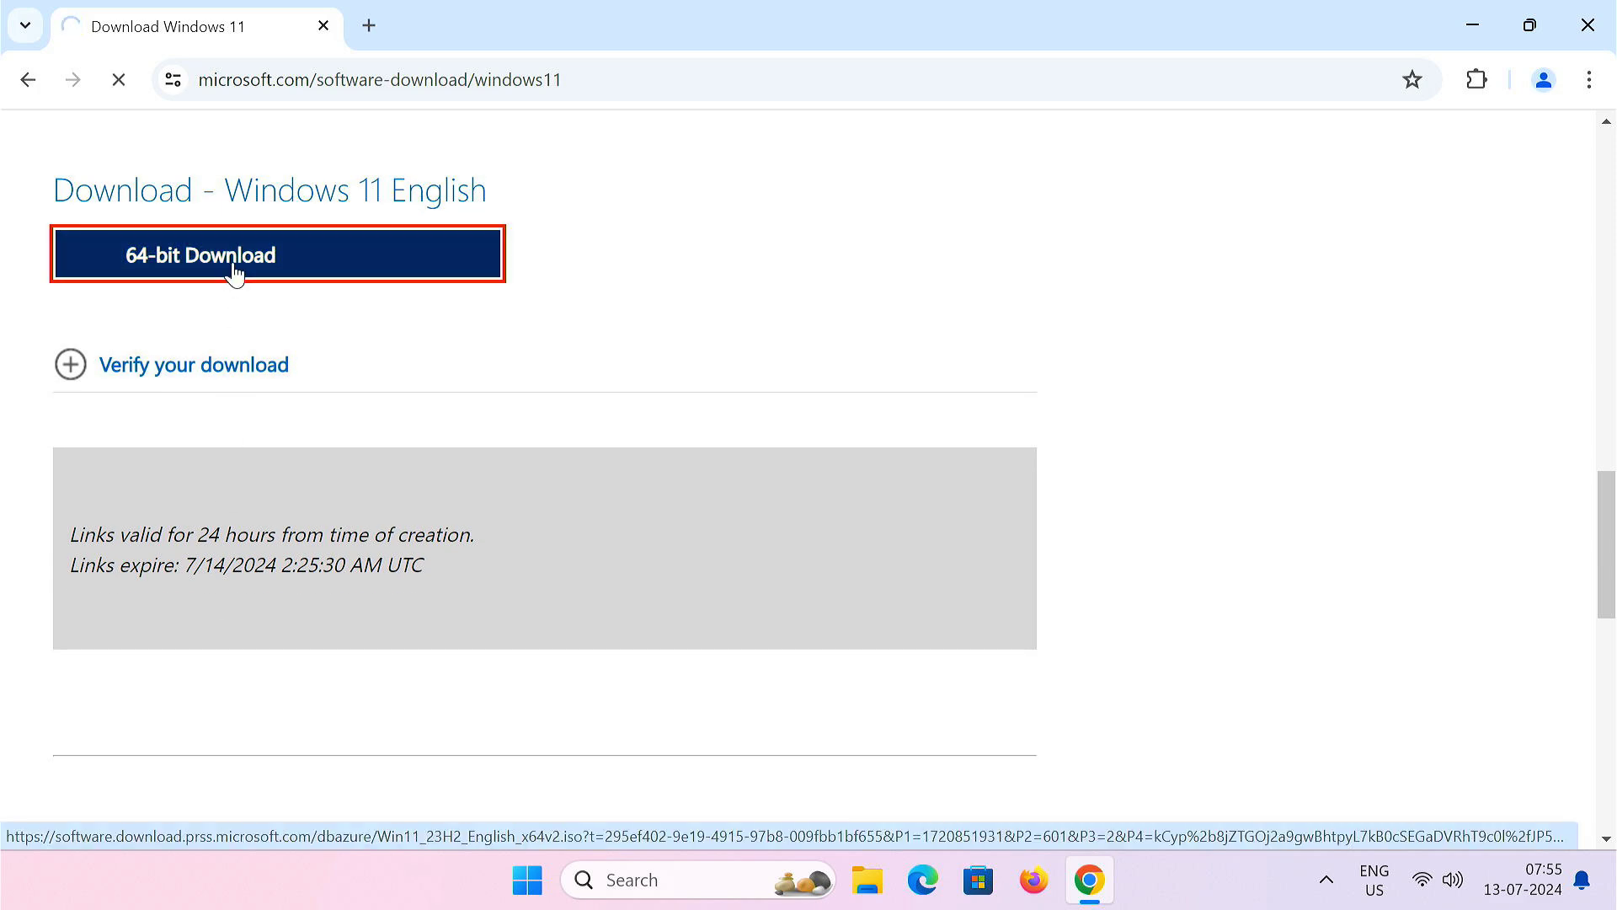
{"action": "left_click", "coordinate": [776, 547]}
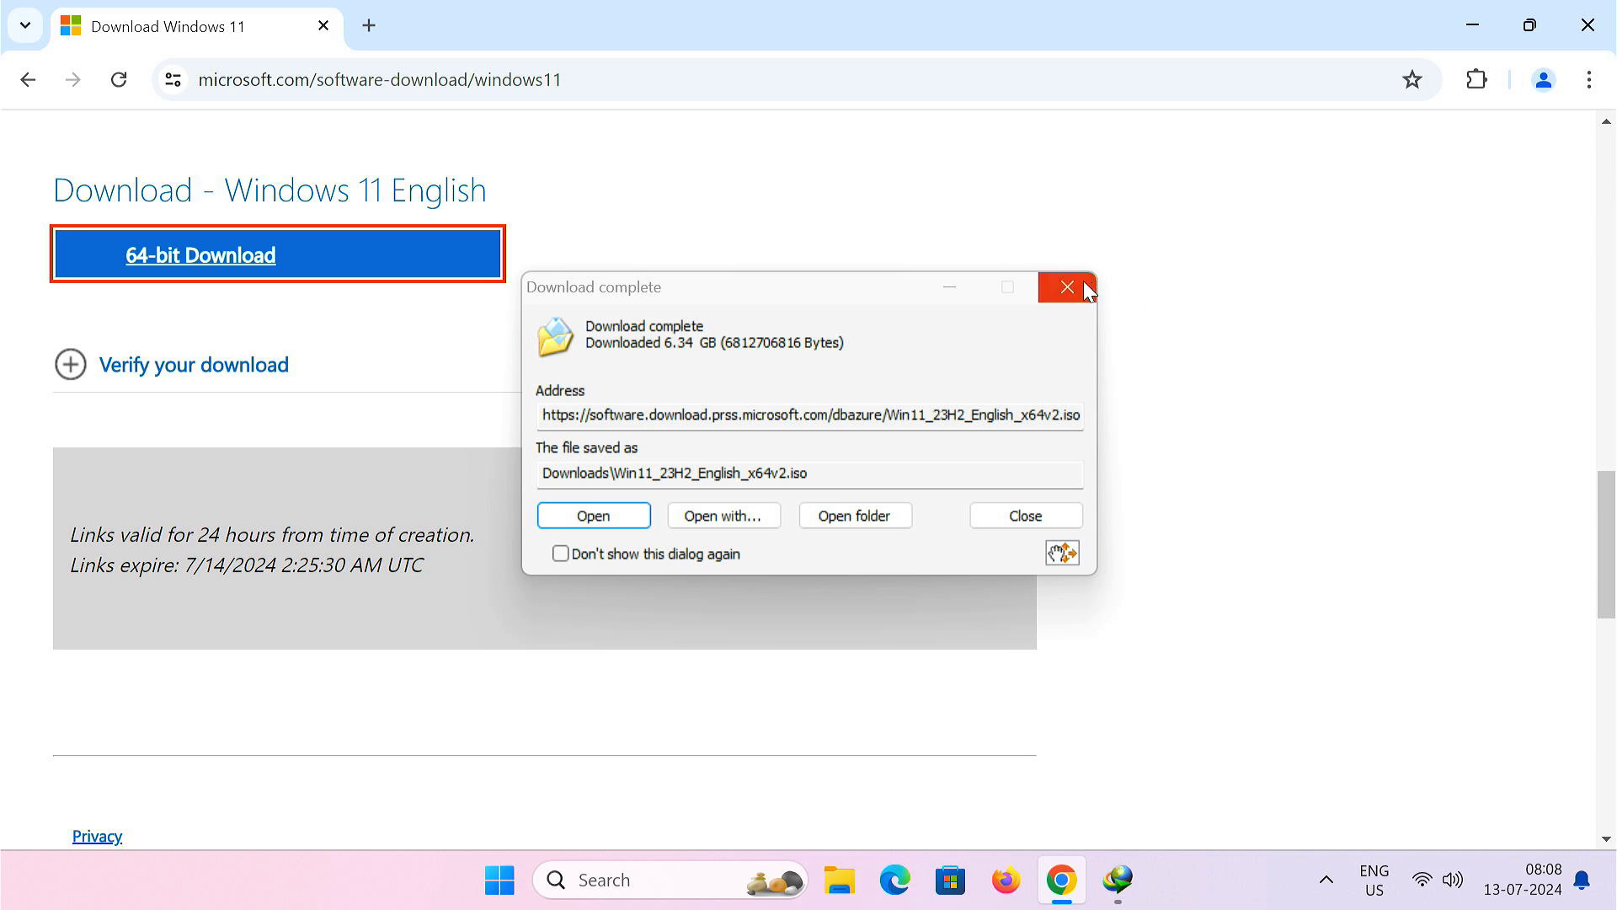
{"action": "left_click", "coordinate": [1068, 287]}
{"action": "left_click", "coordinate": [1588, 24]}
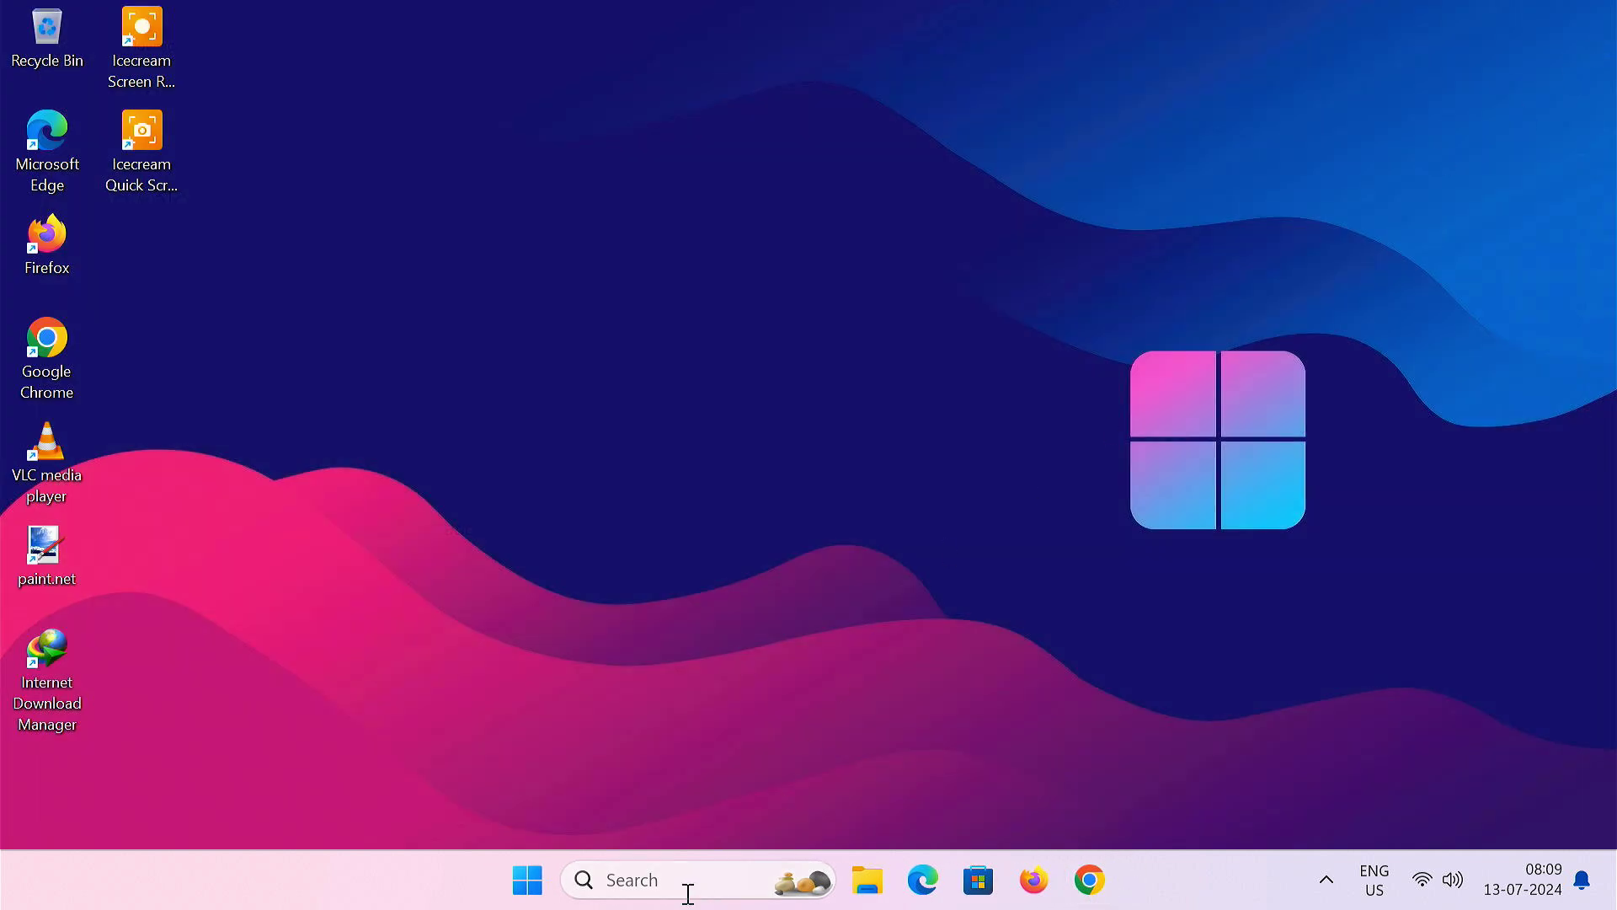
- Open Disk Management from a 'partition' search and maximize it
{"action": "left_click", "coordinate": [687, 889]}
{"action": "type", "text": "partition"}
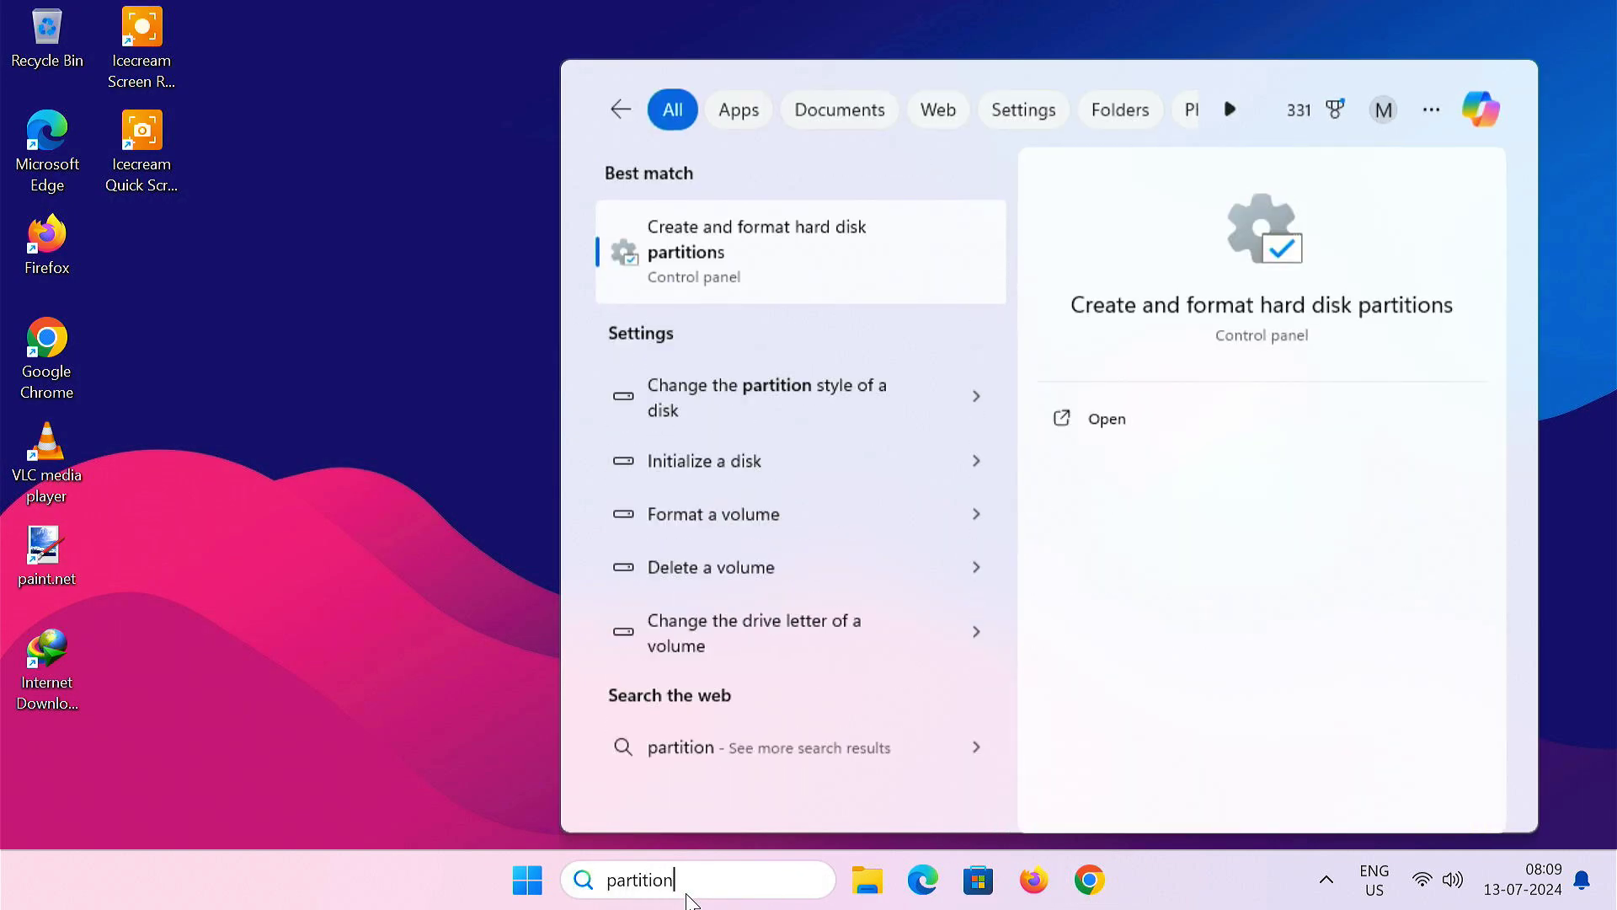
{"action": "left_click", "coordinate": [770, 282]}
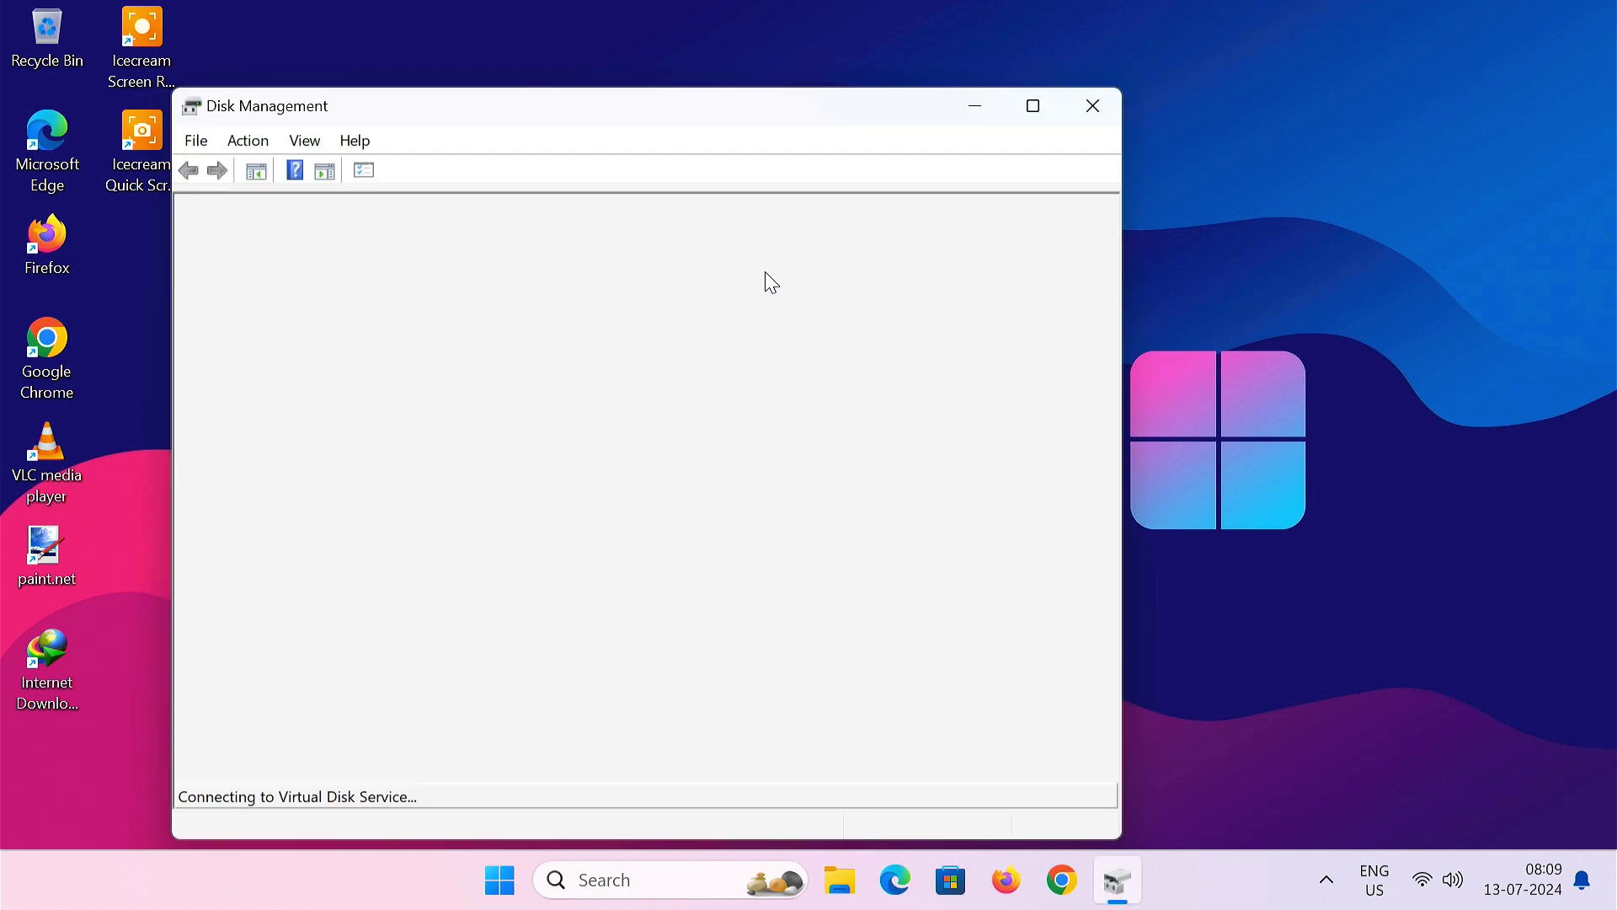
{"action": "left_click", "coordinate": [1032, 105]}
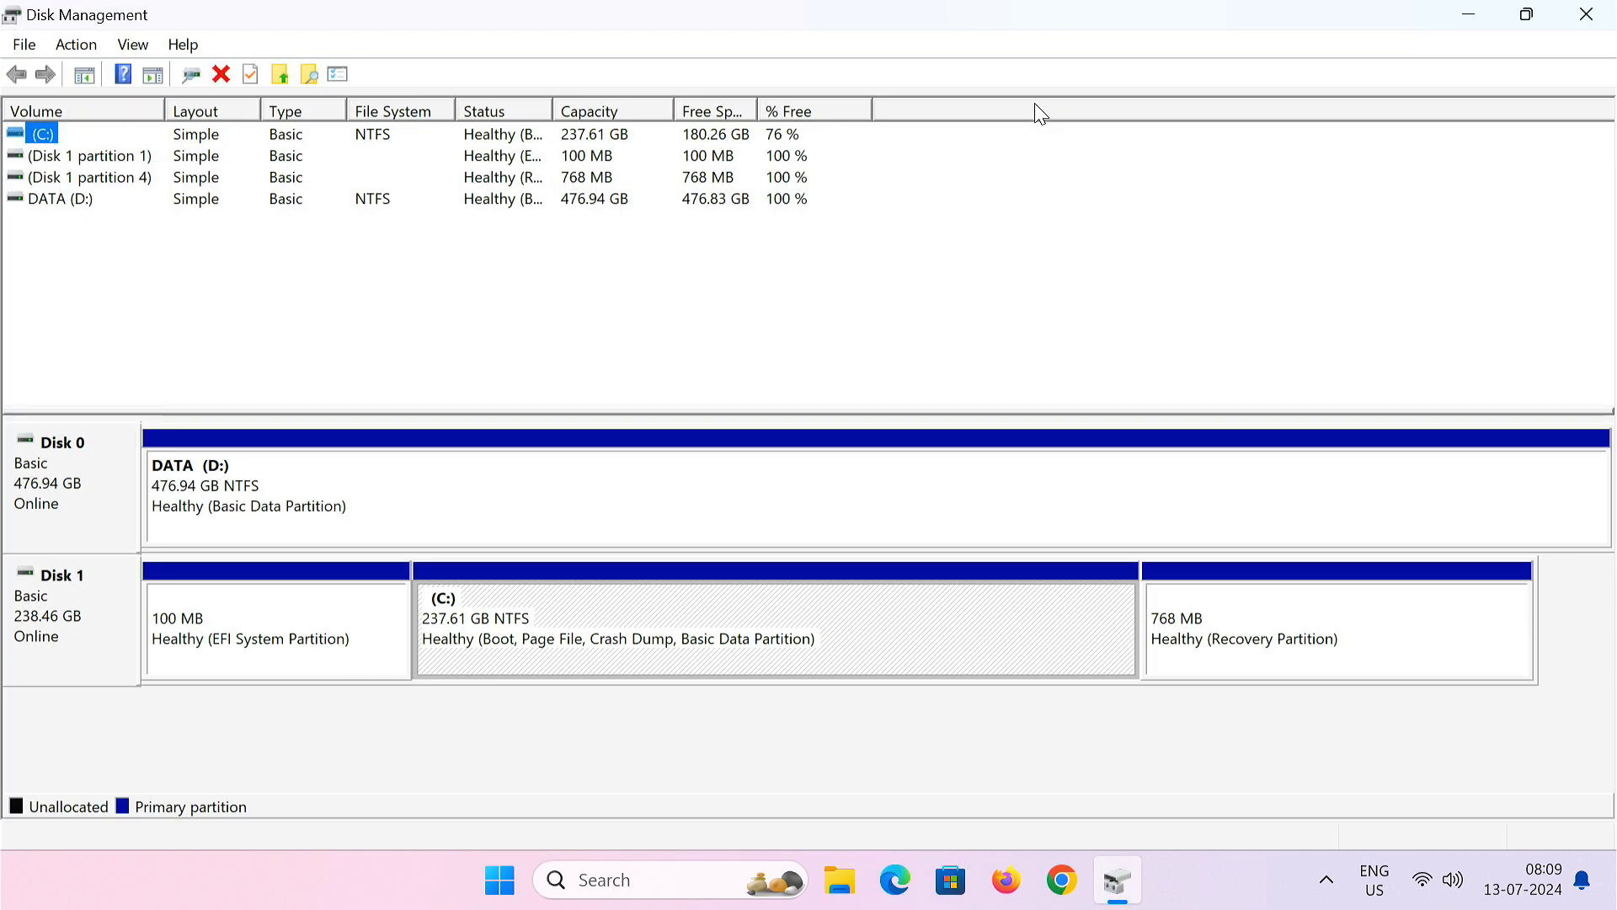
- Shrink the C: volume on Disk 1 by 8000 MB
{"action": "left_click", "coordinate": [706, 621]}
{"action": "right_click", "coordinate": [706, 621]}
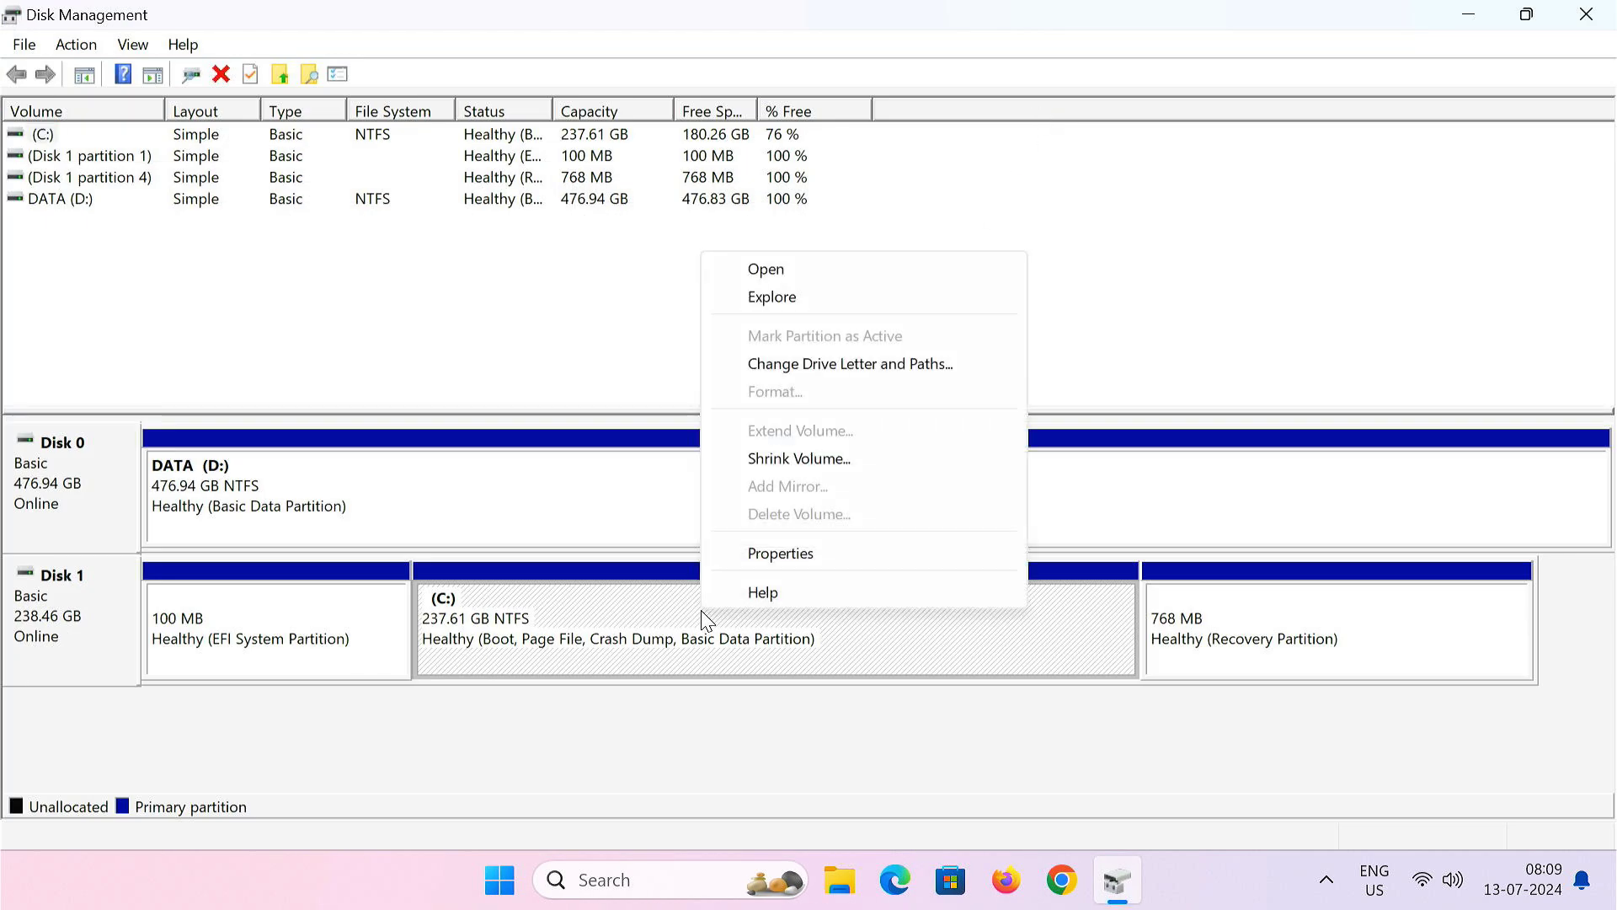
{"action": "left_click", "coordinate": [865, 466]}
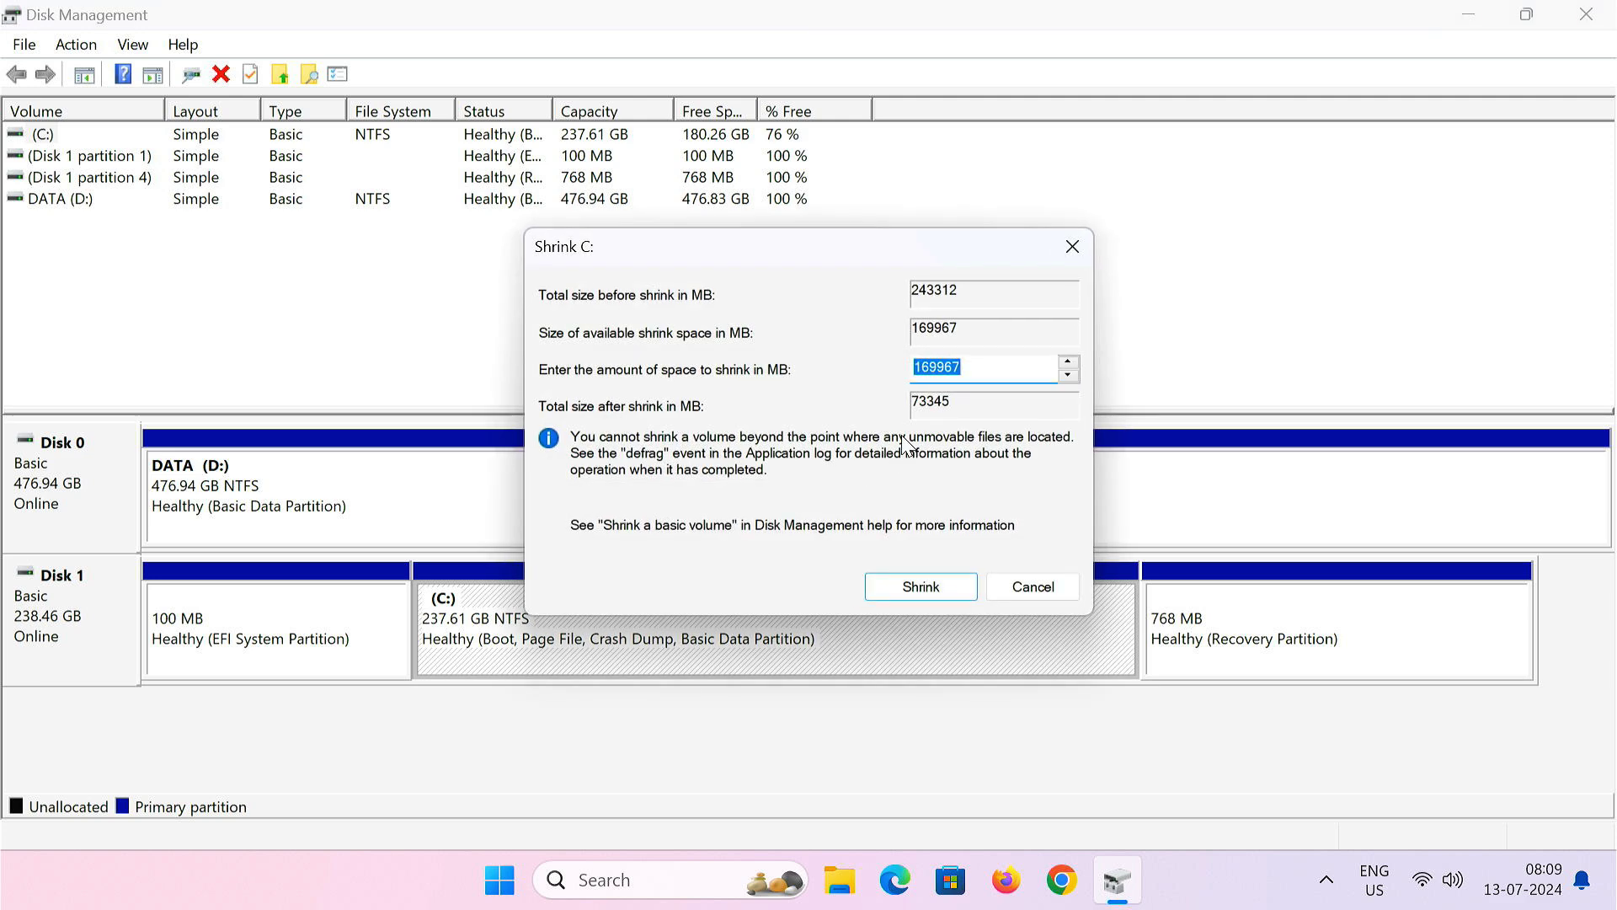
{"action": "key", "text": "BackSpace"}
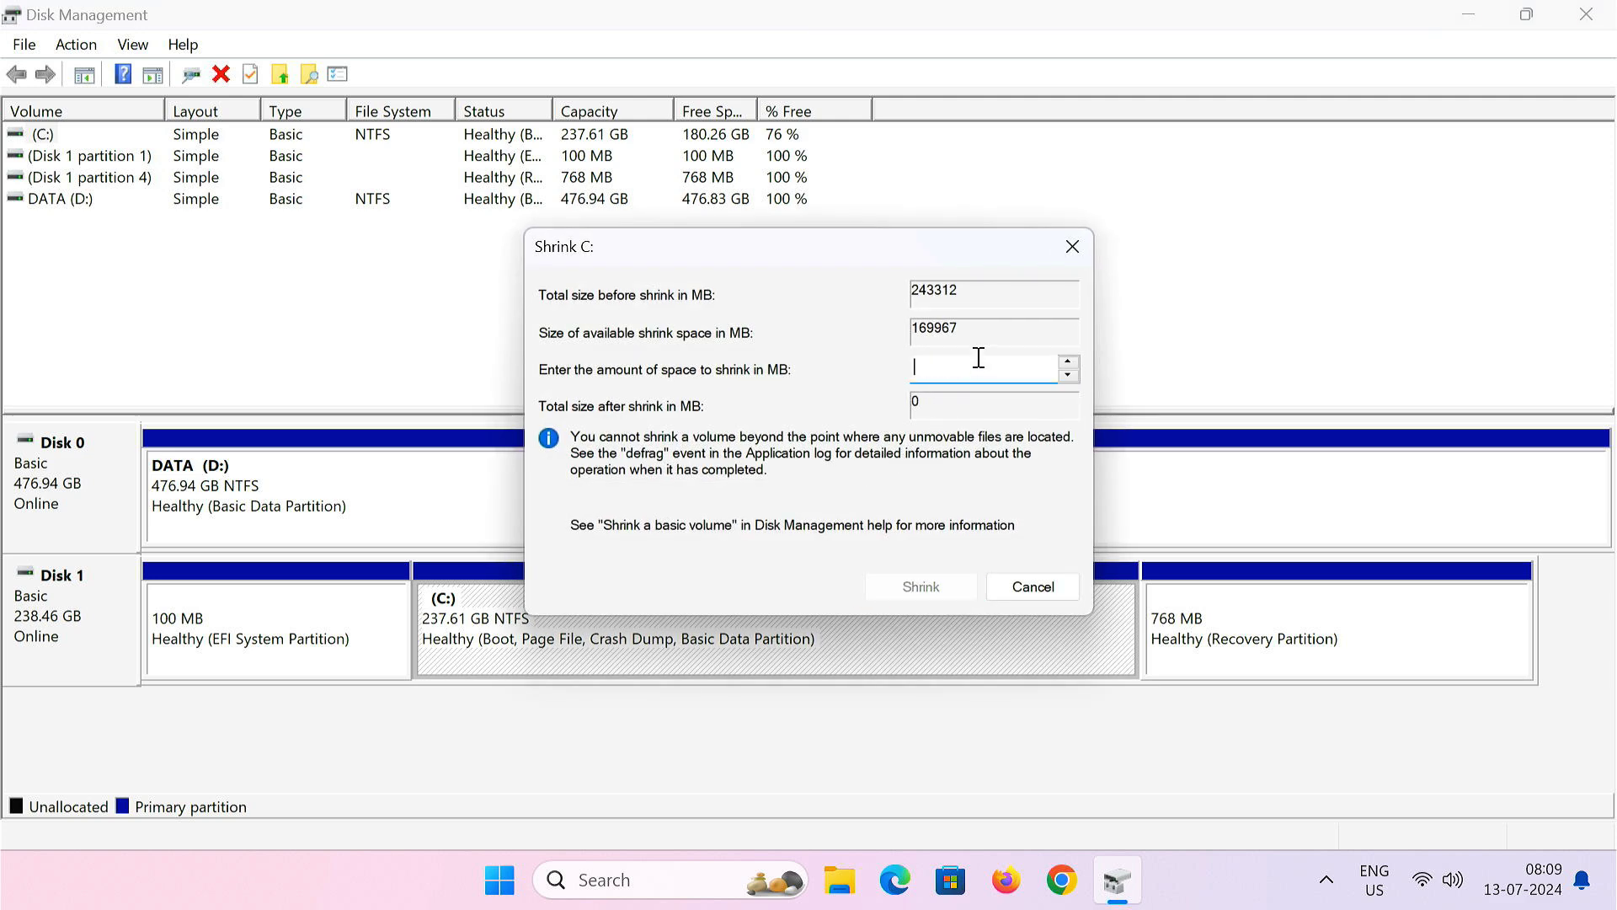
{"action": "type", "text": "8000"}
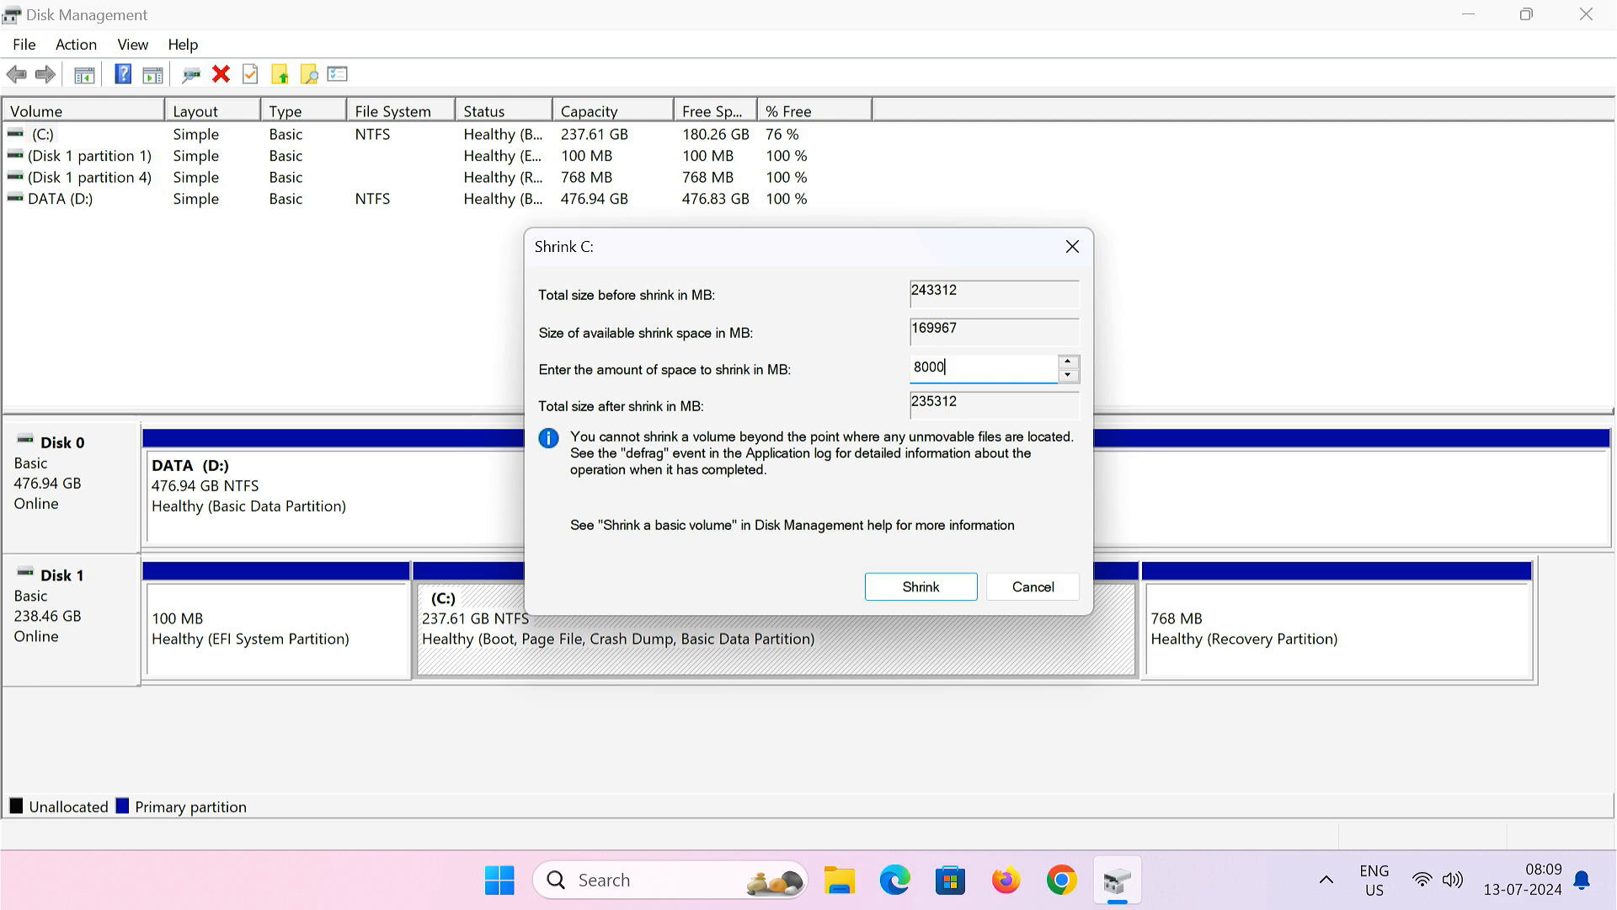
{"action": "left_click", "coordinate": [918, 594]}
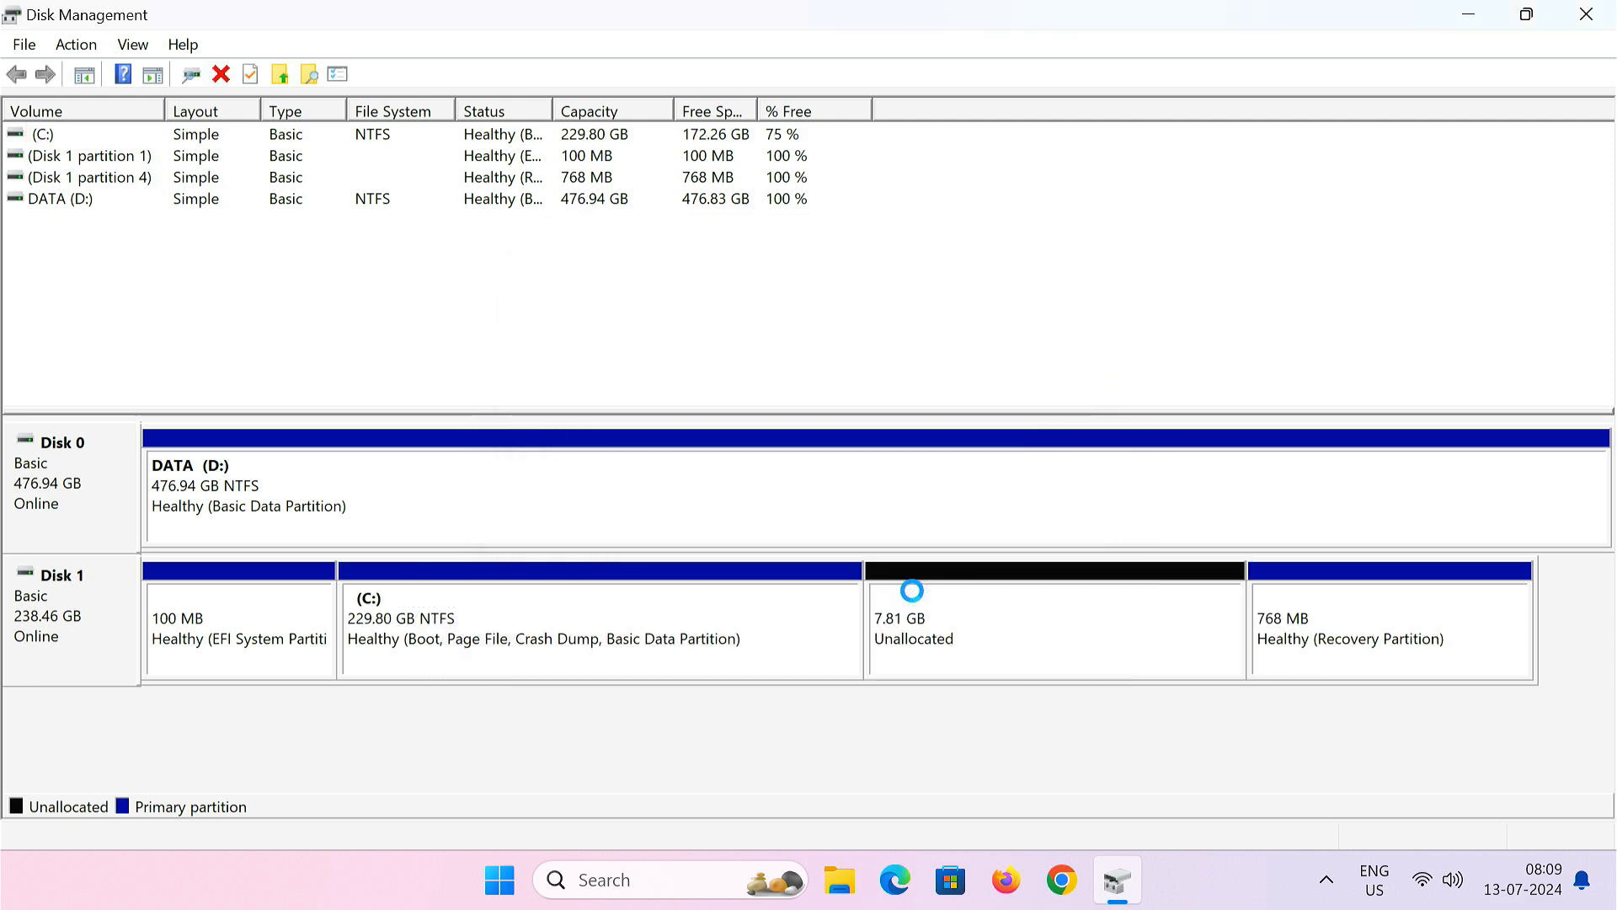
- Create a 7.81 GB NTFS simple volume with drive letter E: and label 'Windows 11 Installer'
{"action": "right_click", "coordinate": [985, 636]}
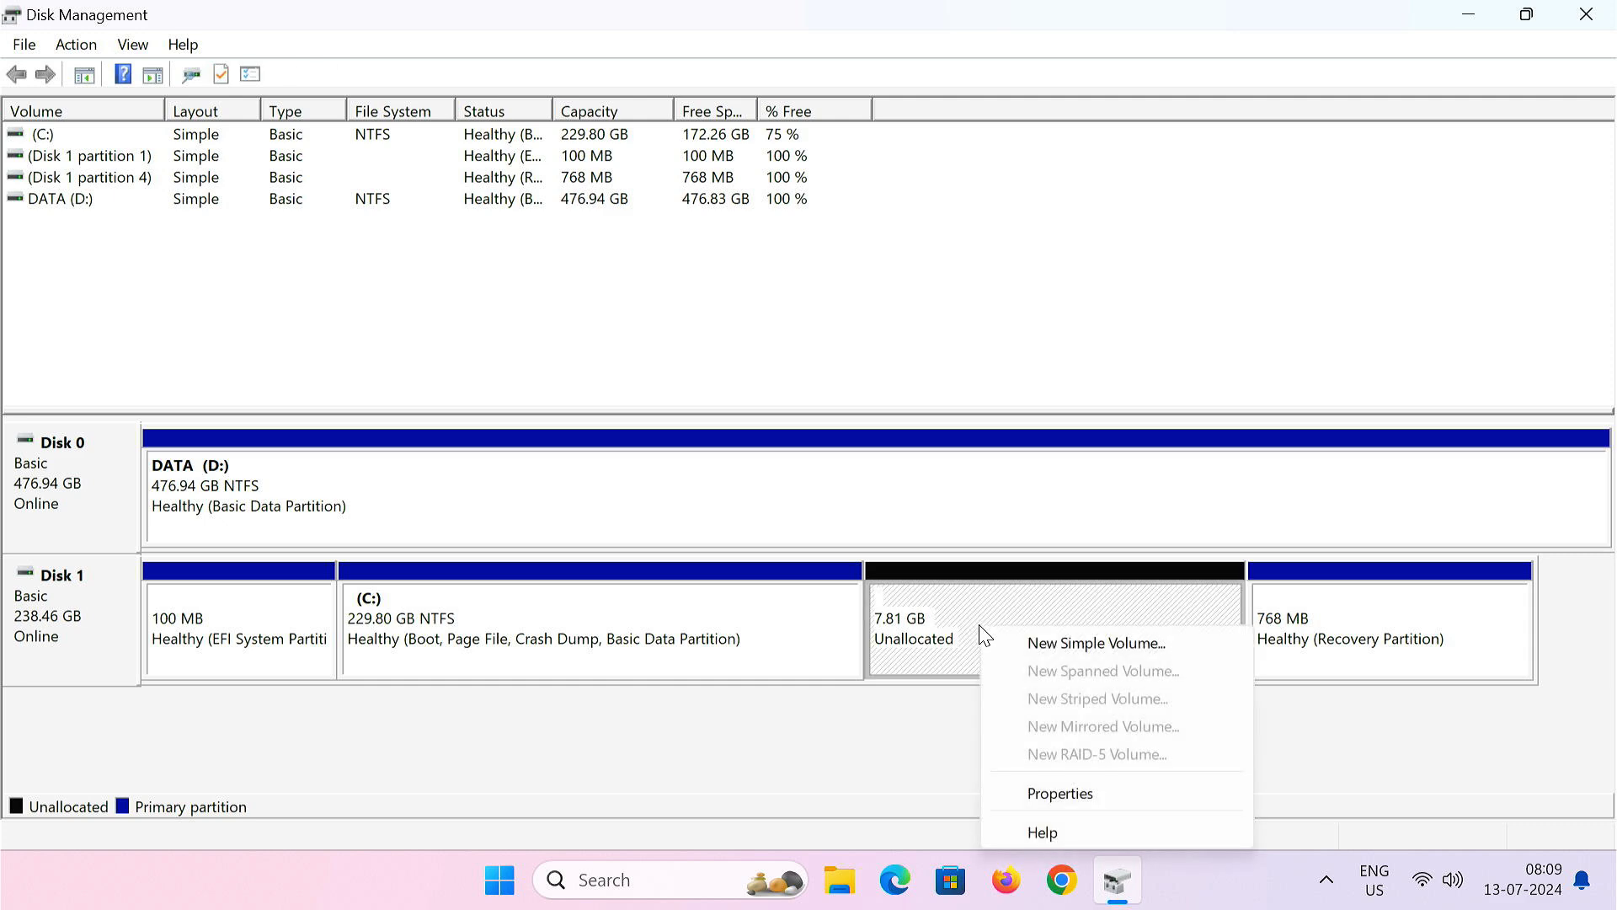
{"action": "left_click", "coordinate": [1075, 645]}
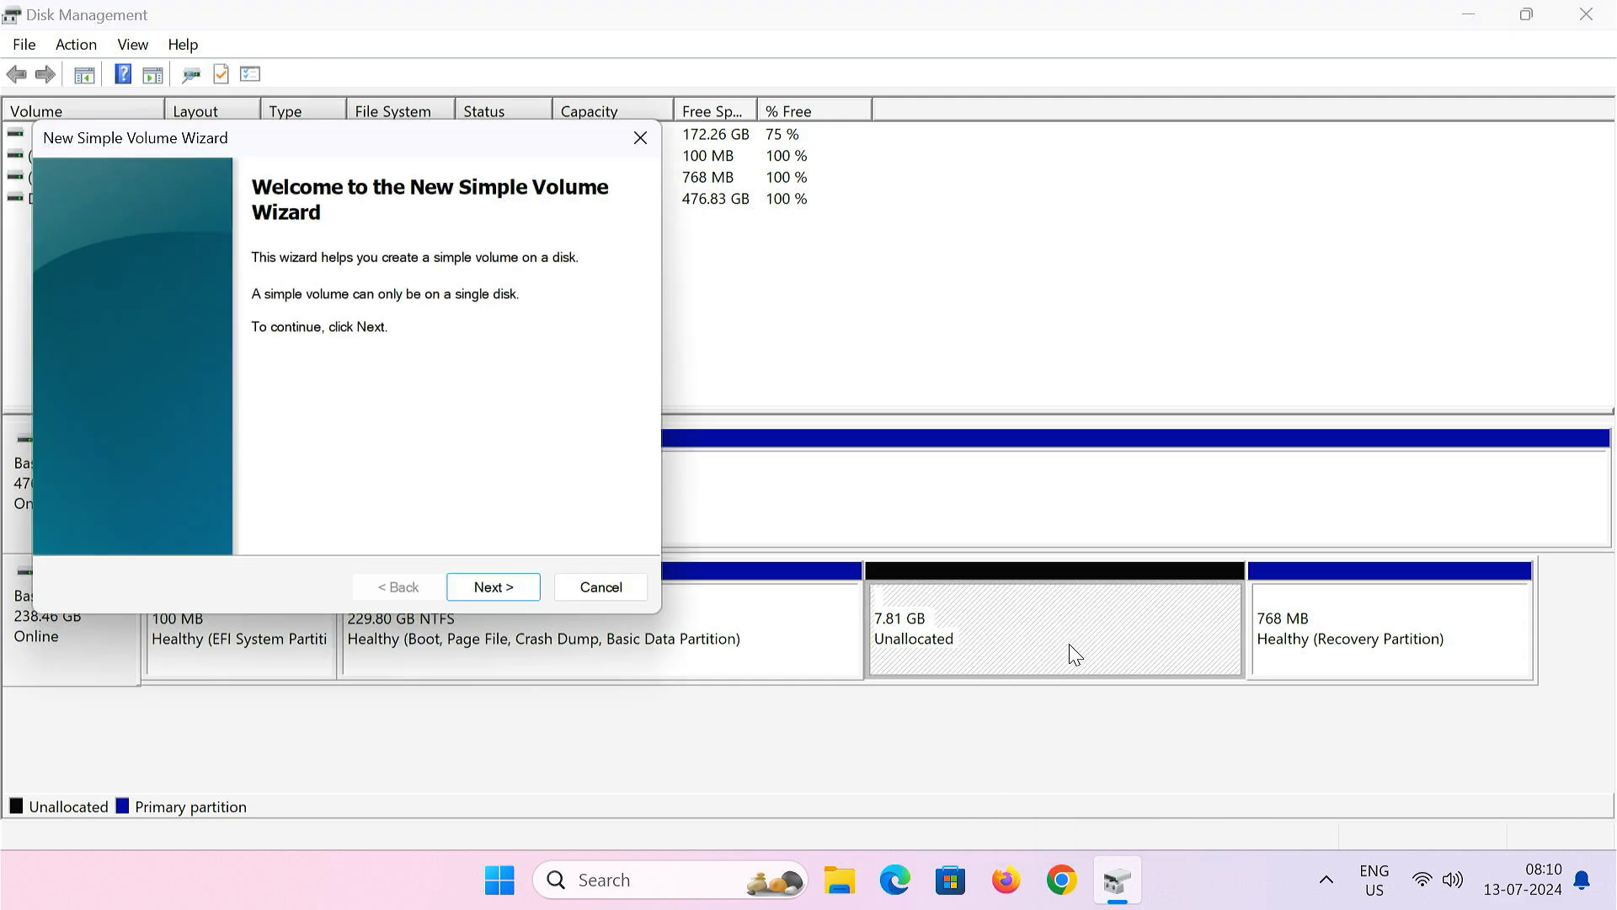
{"action": "left_click", "coordinate": [489, 594]}
{"action": "left_click", "coordinate": [486, 594]}
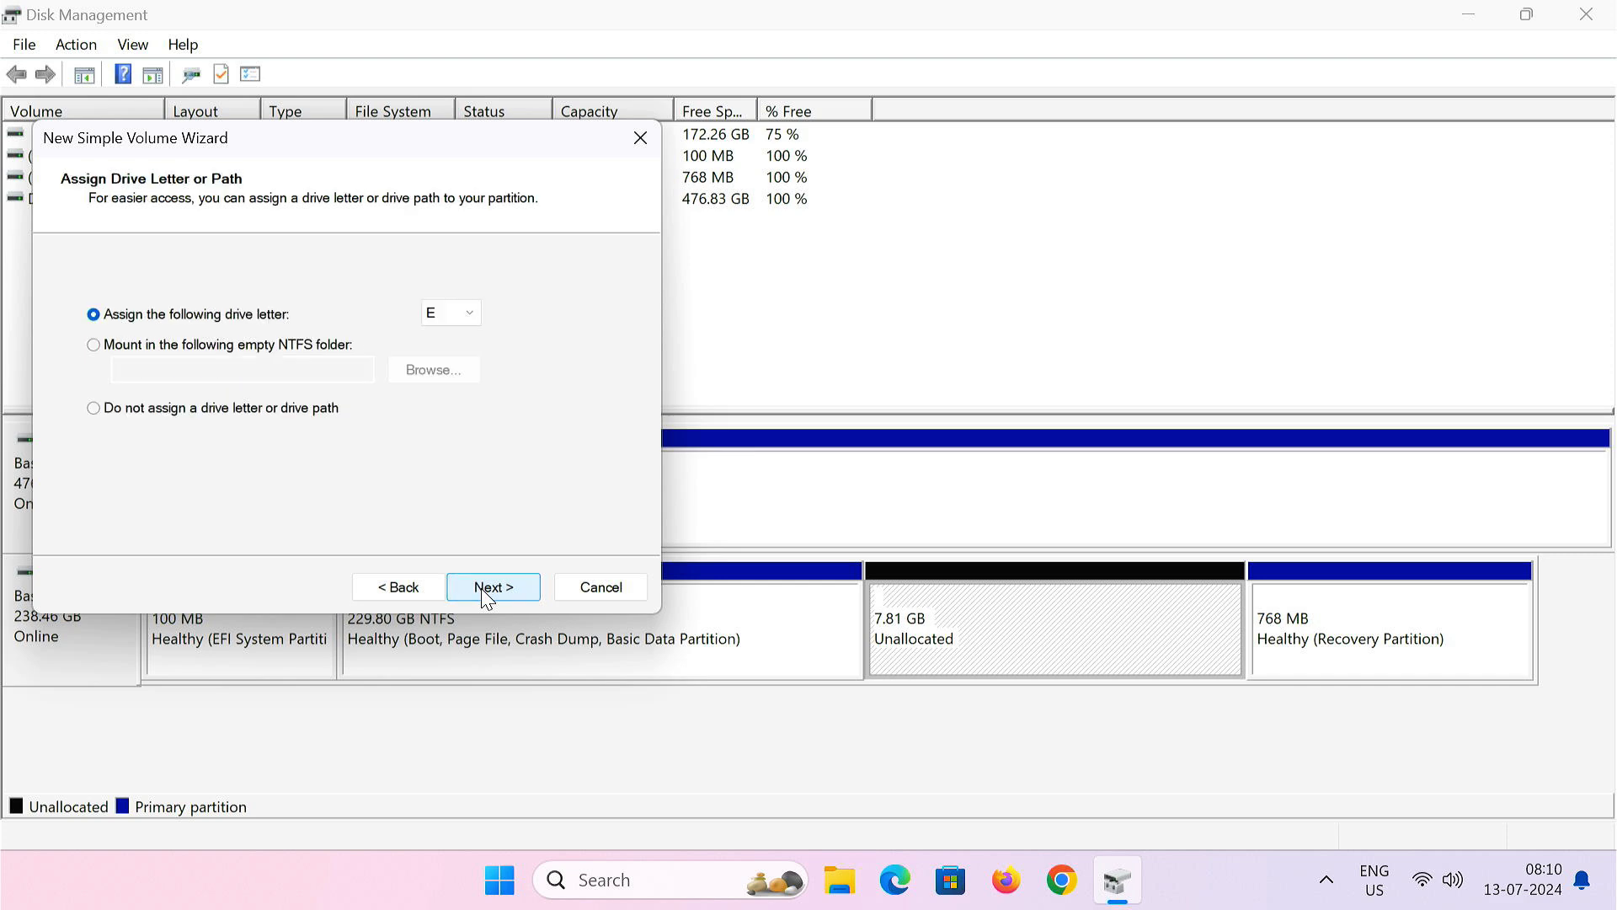
{"action": "left_click", "coordinate": [487, 590]}
{"action": "left_click_drag", "start_coordinate": [436, 440], "coordinate": [300, 440]}
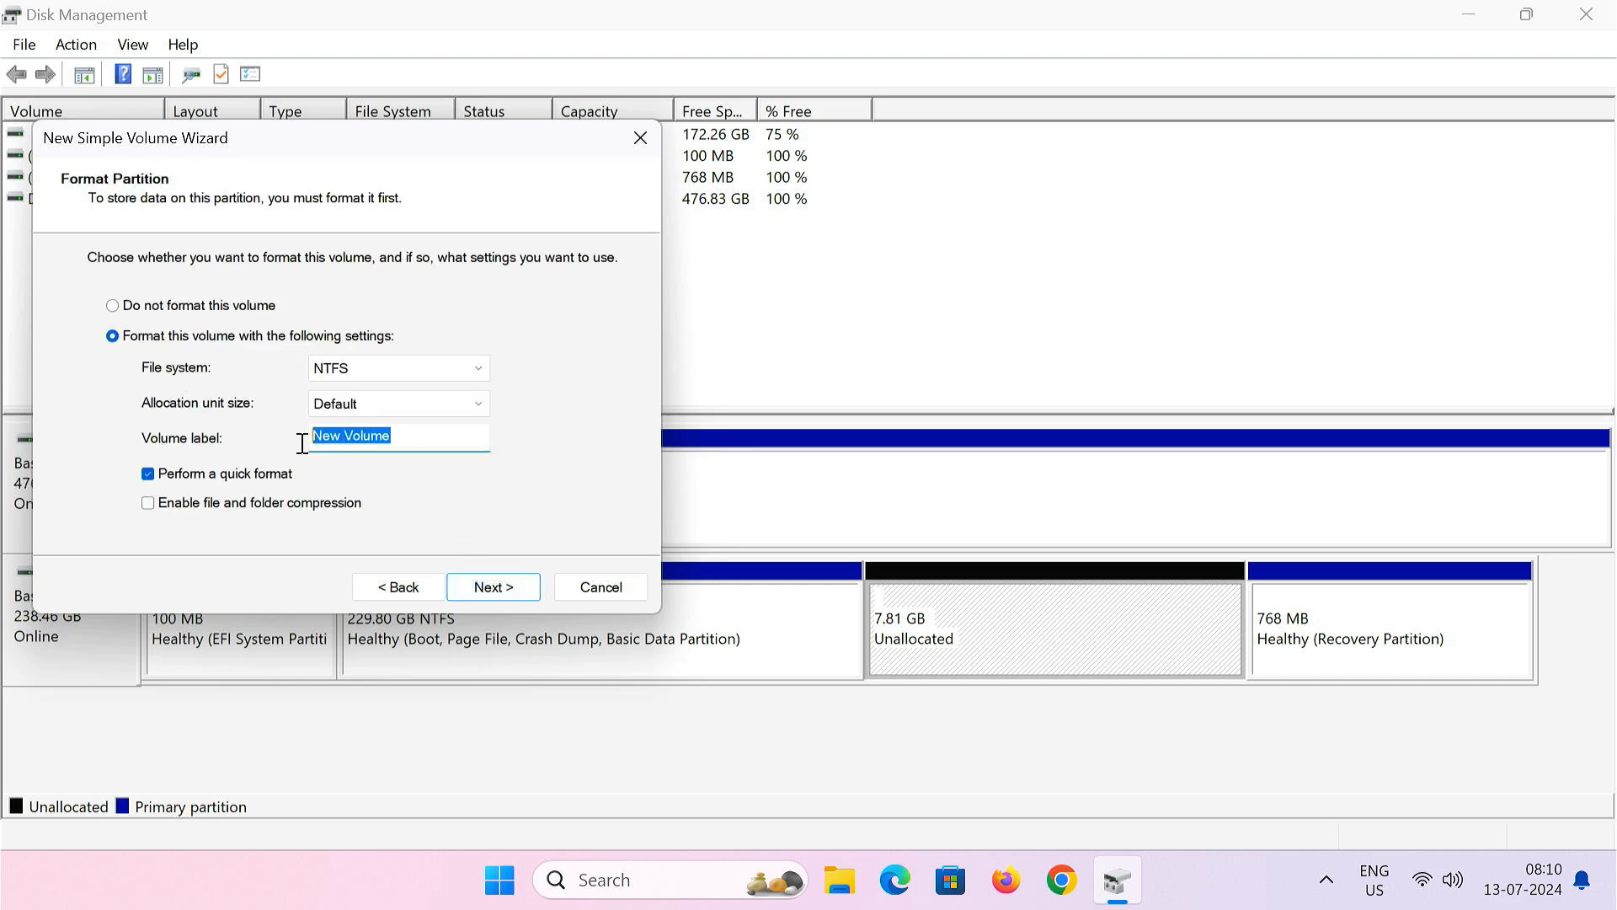
{"action": "key", "text": "BackSpace"}
{"action": "type", "text": "Windows 11 Instale"}
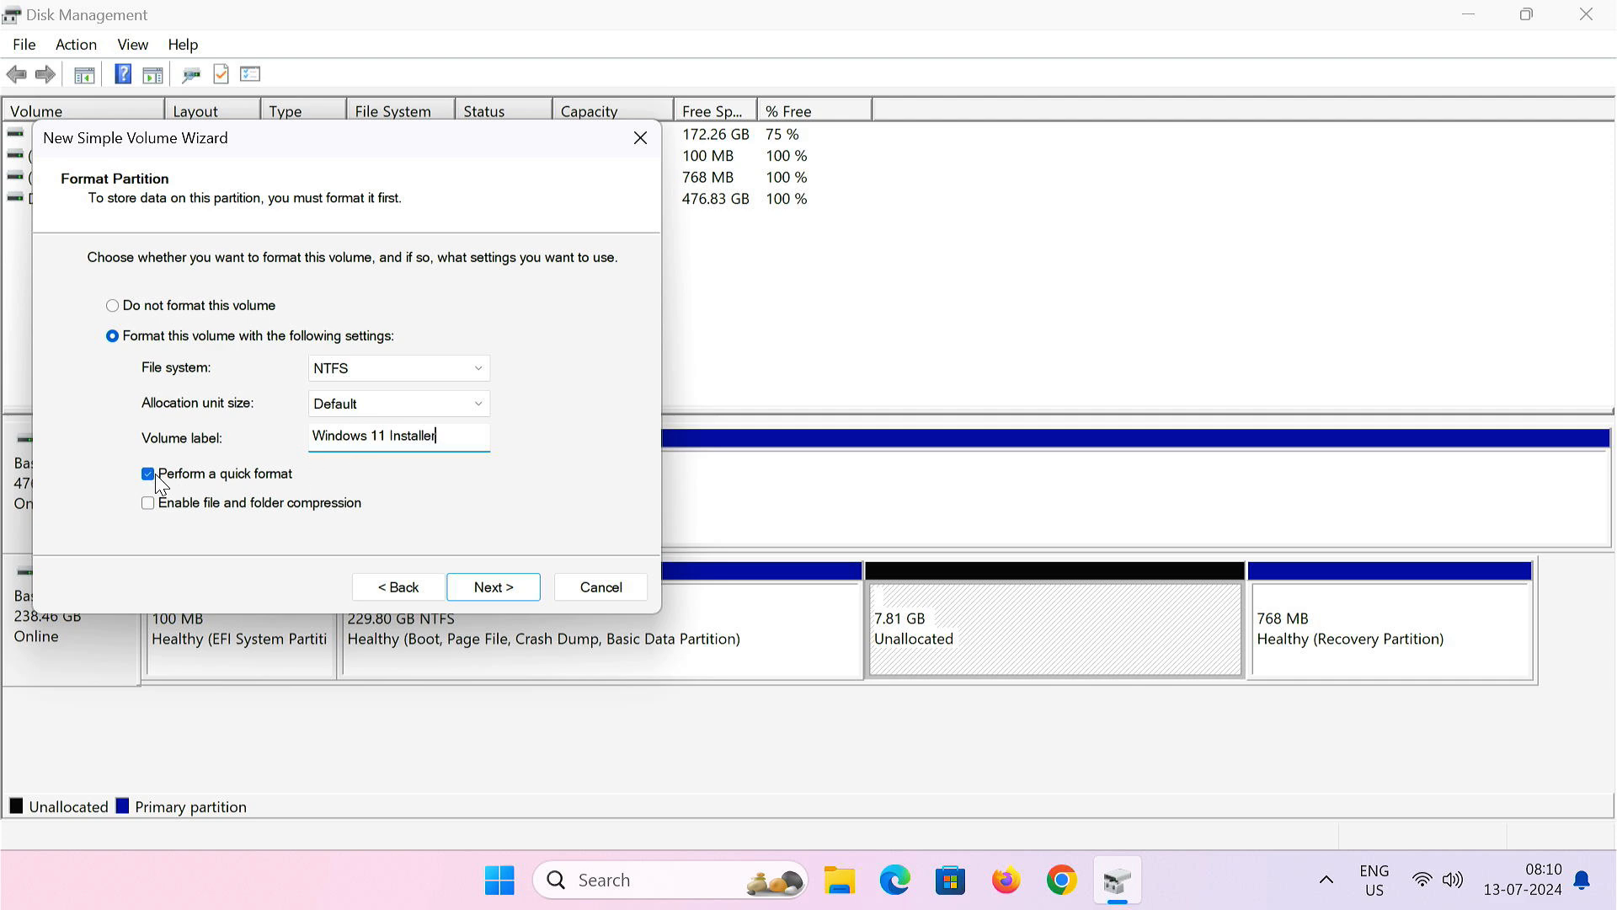
{"action": "left_click", "coordinate": [512, 594]}
{"action": "left_click", "coordinate": [513, 594]}
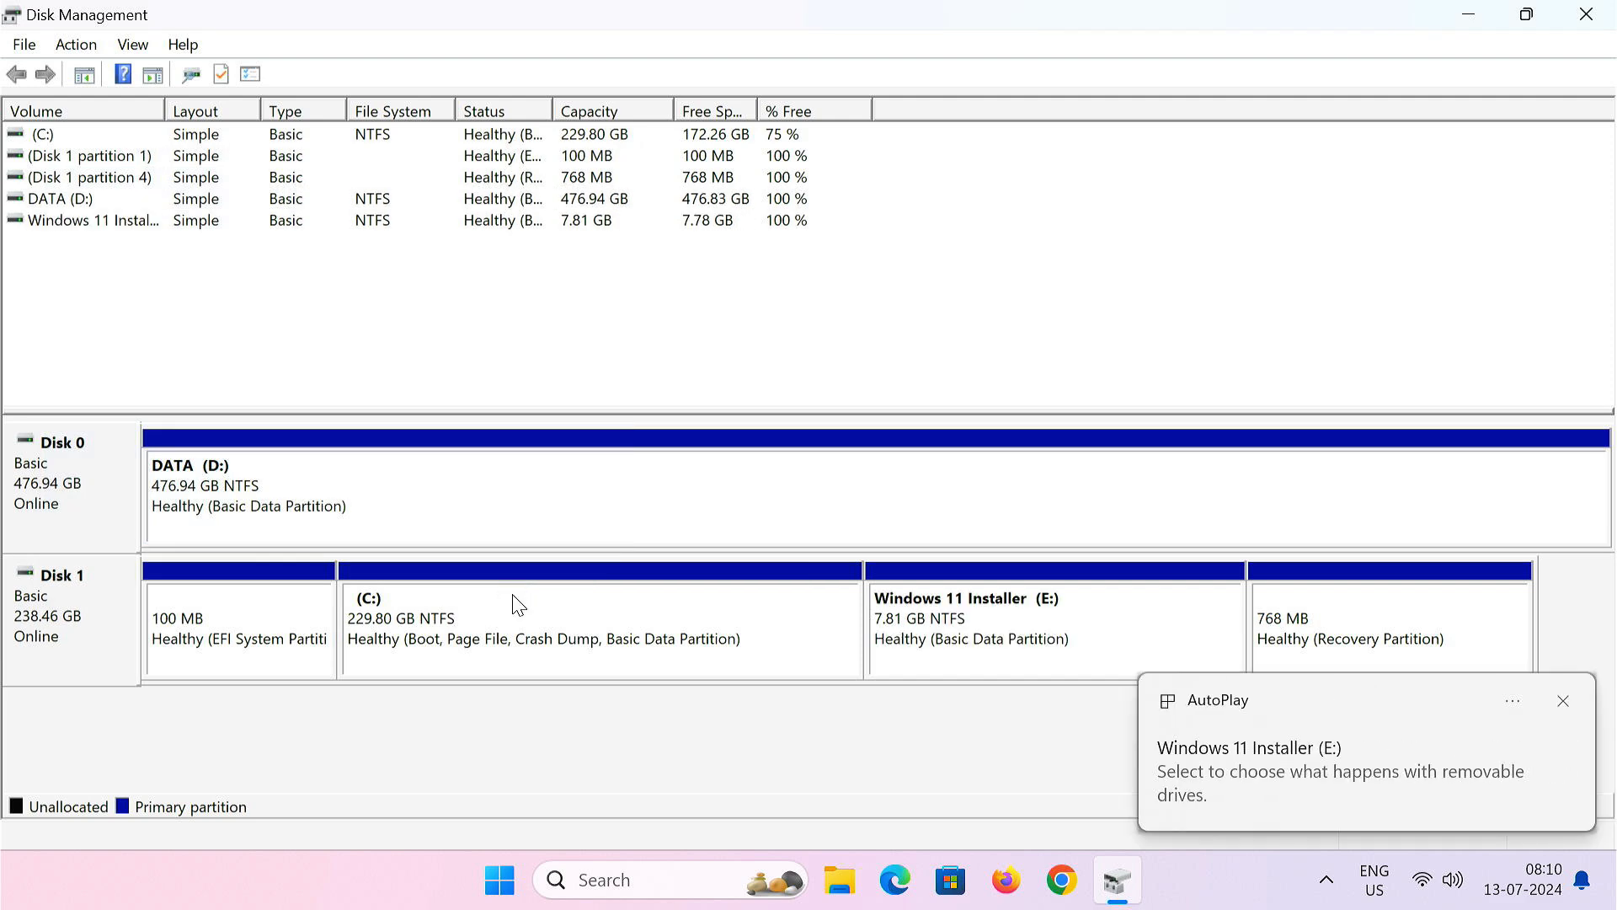
- Close Disk Management and view the drives in This PC, selecting Windows 11 Installer (E:)
{"action": "left_click", "coordinate": [1587, 14]}
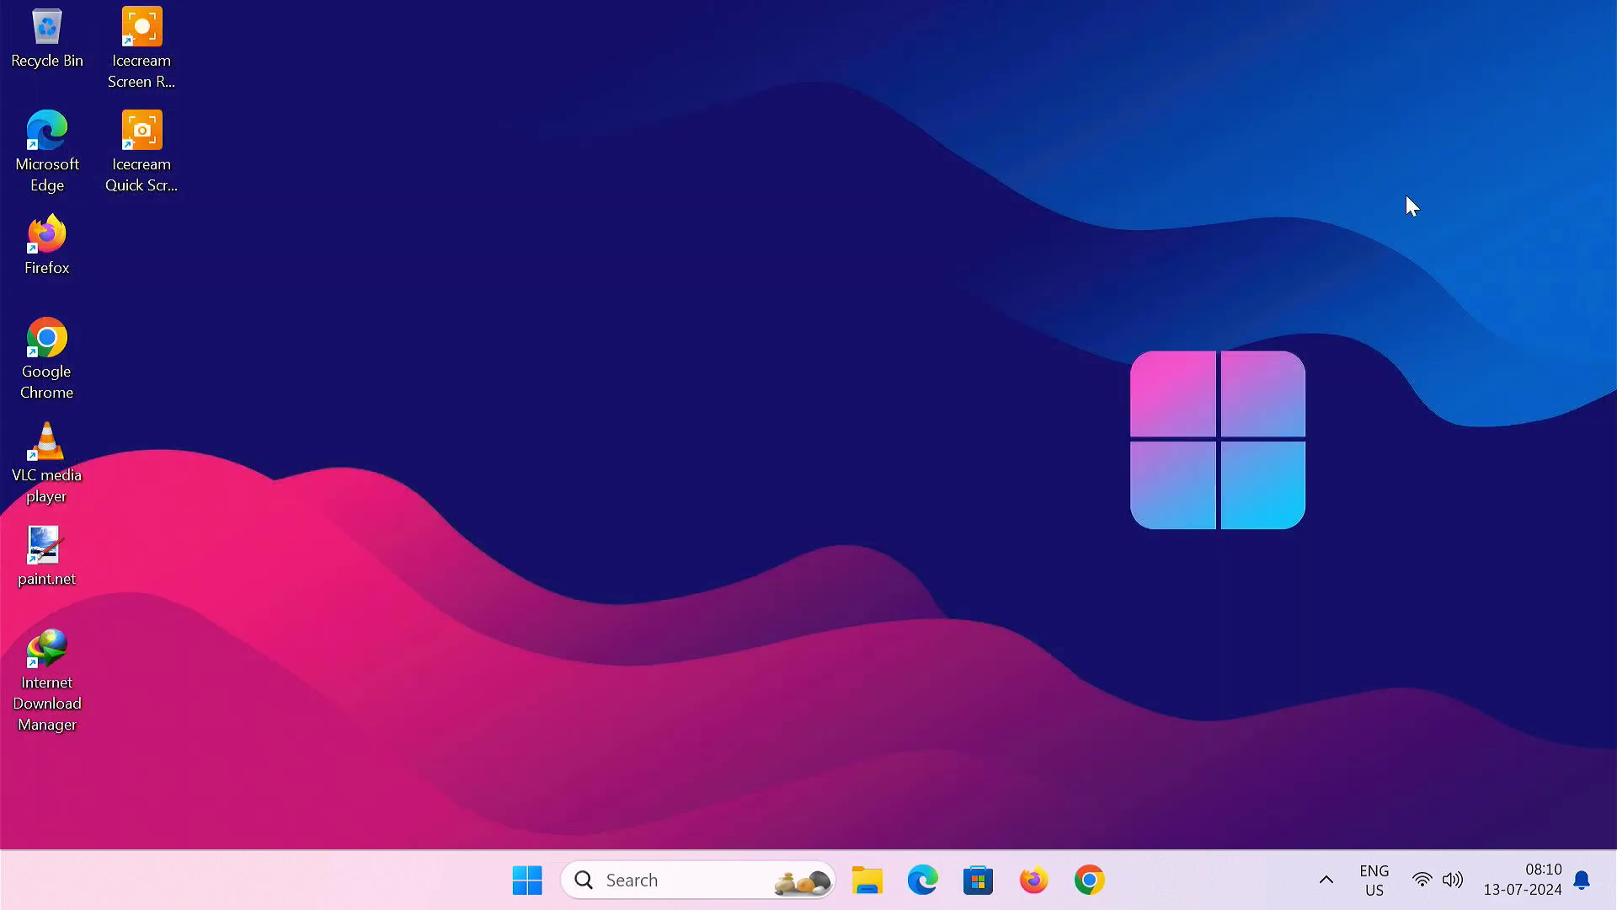
{"action": "left_click", "coordinate": [861, 868]}
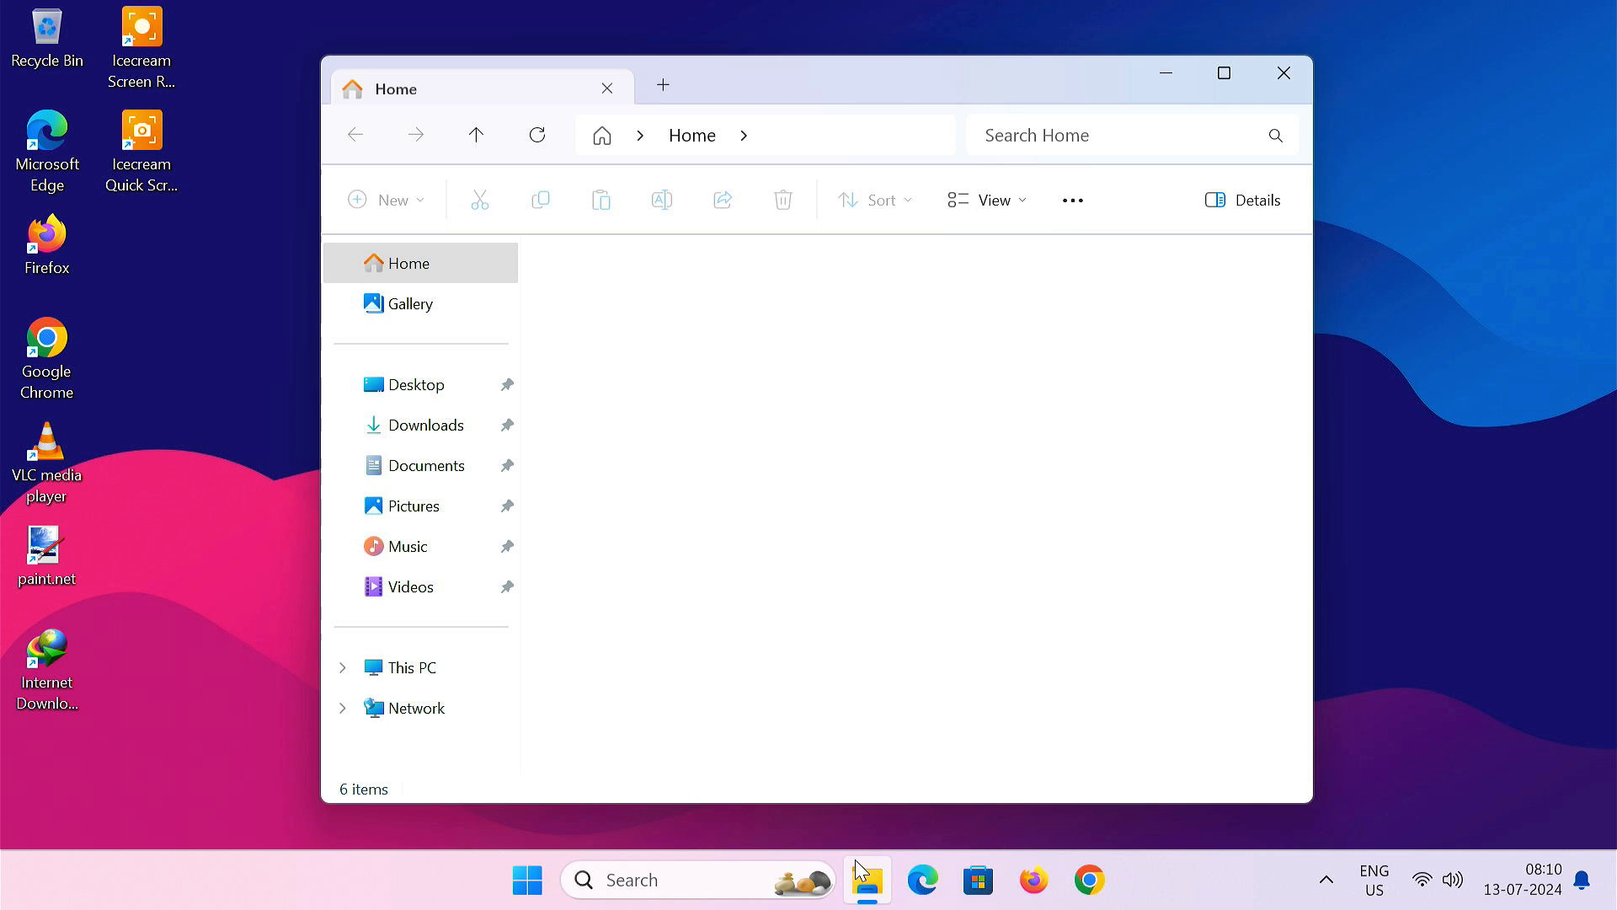
{"action": "left_click", "coordinate": [465, 681]}
{"action": "left_click", "coordinate": [681, 381]}
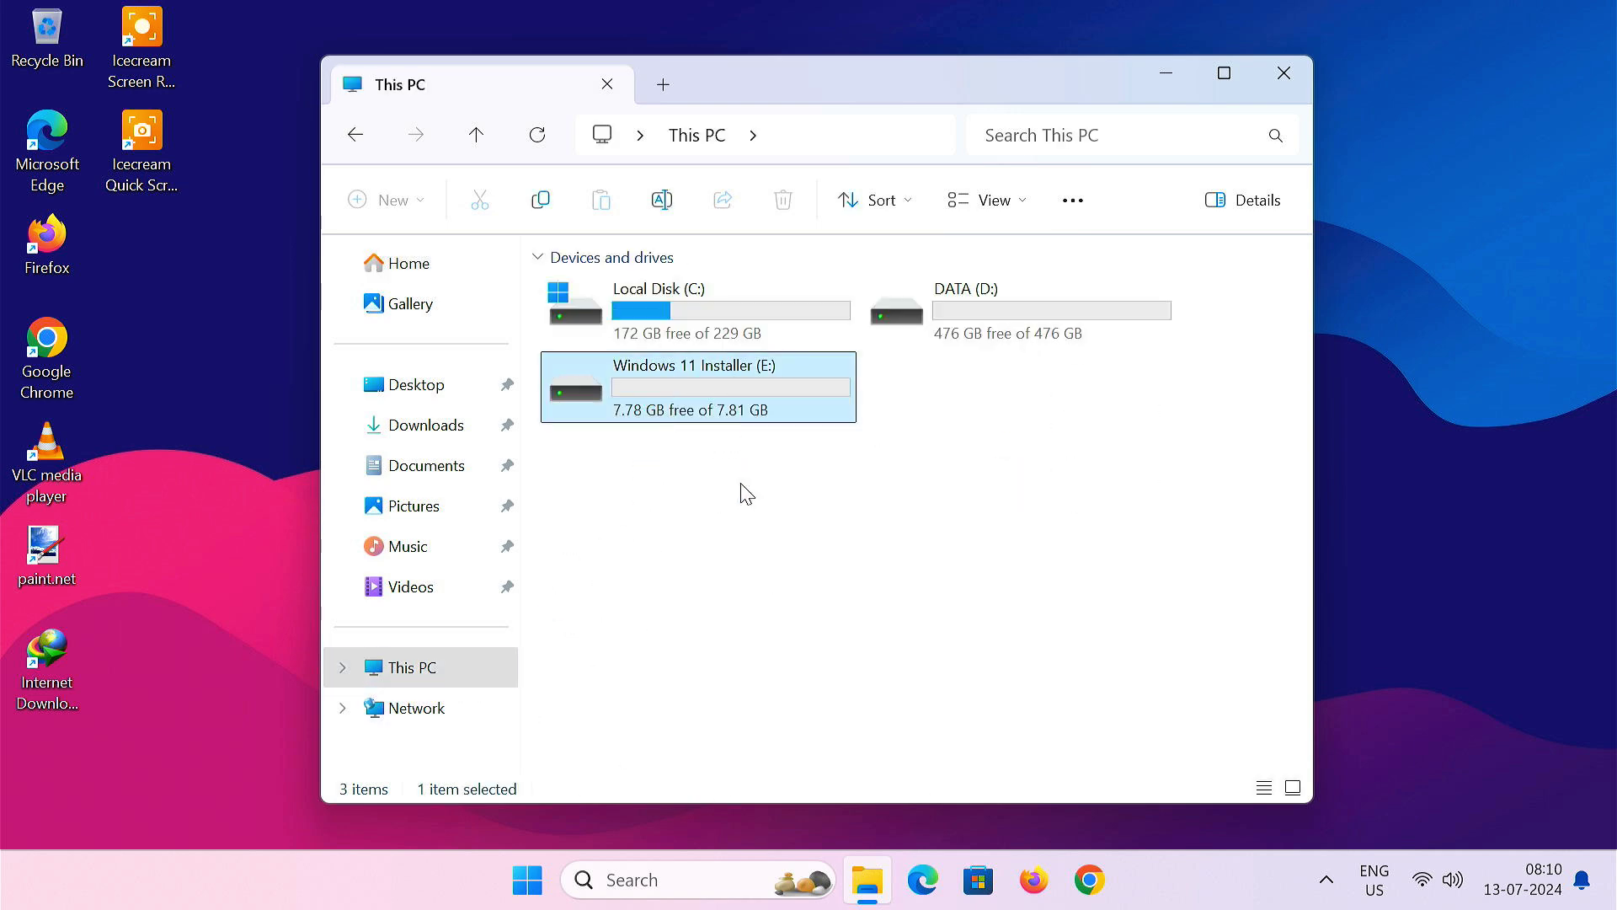
- Mount Win11_23H2_English_x64v2.iso from Downloads as DVD Drive (F:)
{"action": "left_click", "coordinate": [448, 429]}
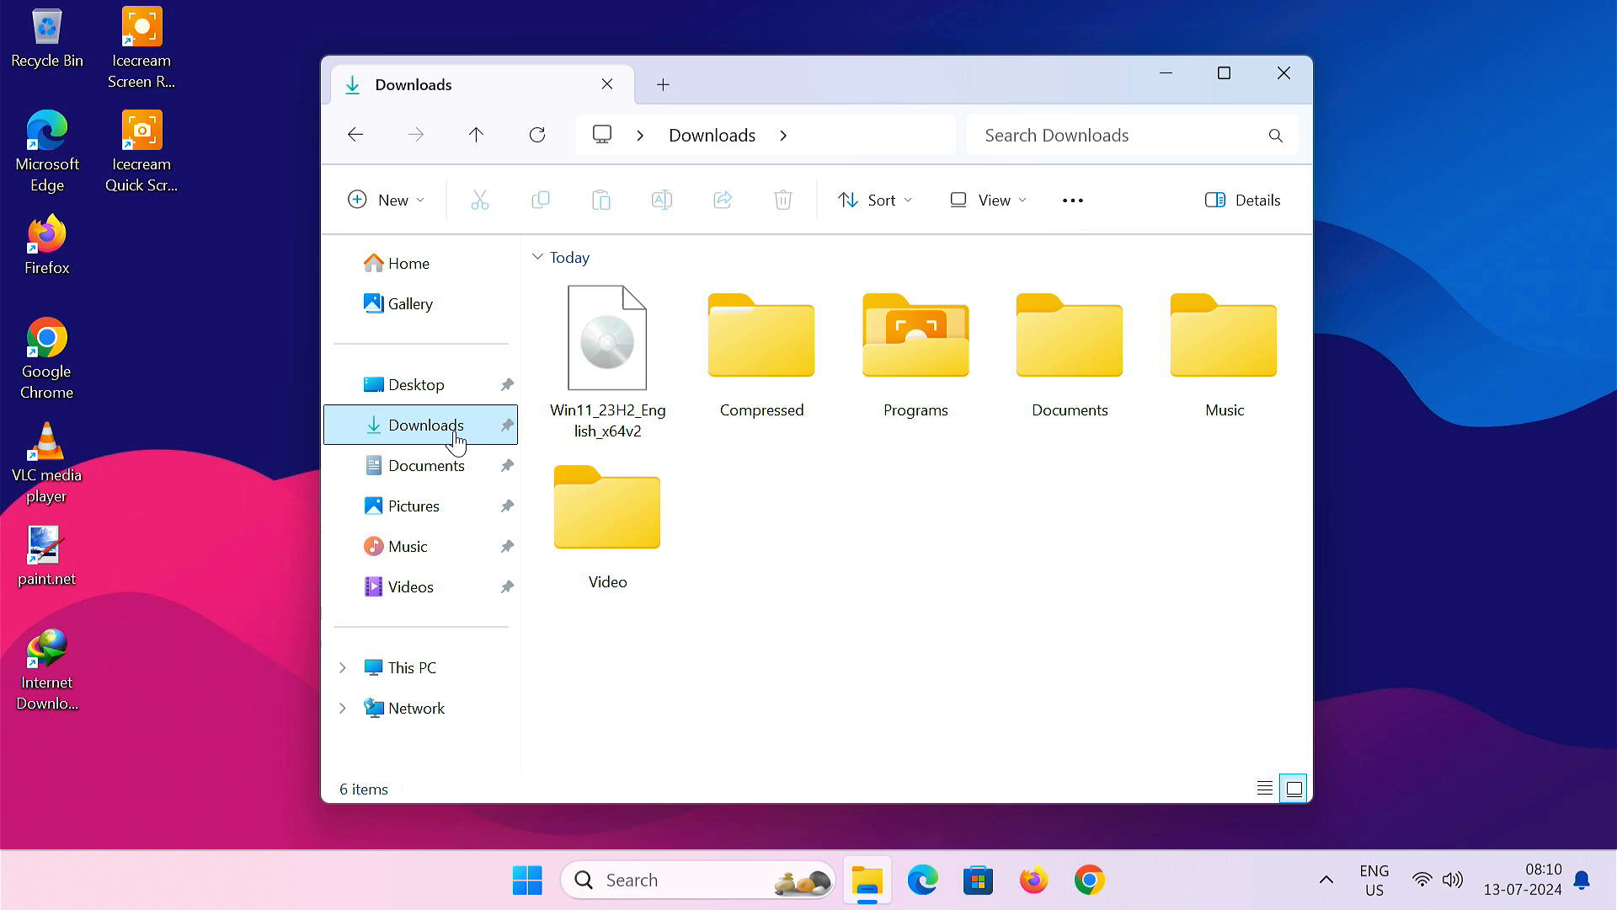
{"action": "left_click", "coordinate": [602, 364]}
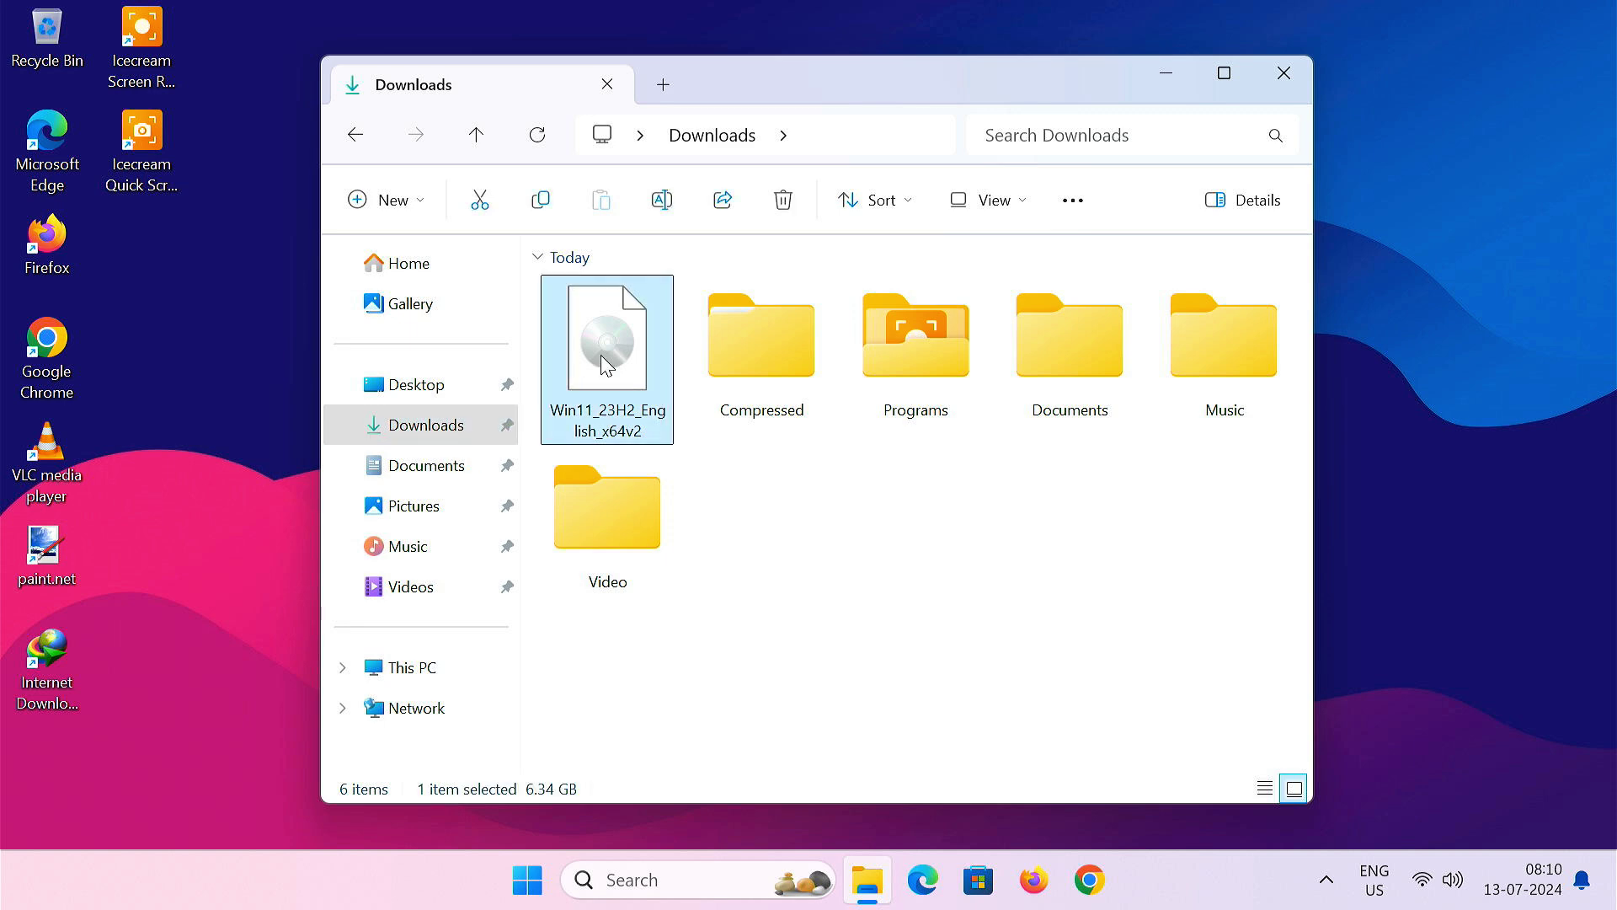
{"action": "right_click", "coordinate": [603, 364]}
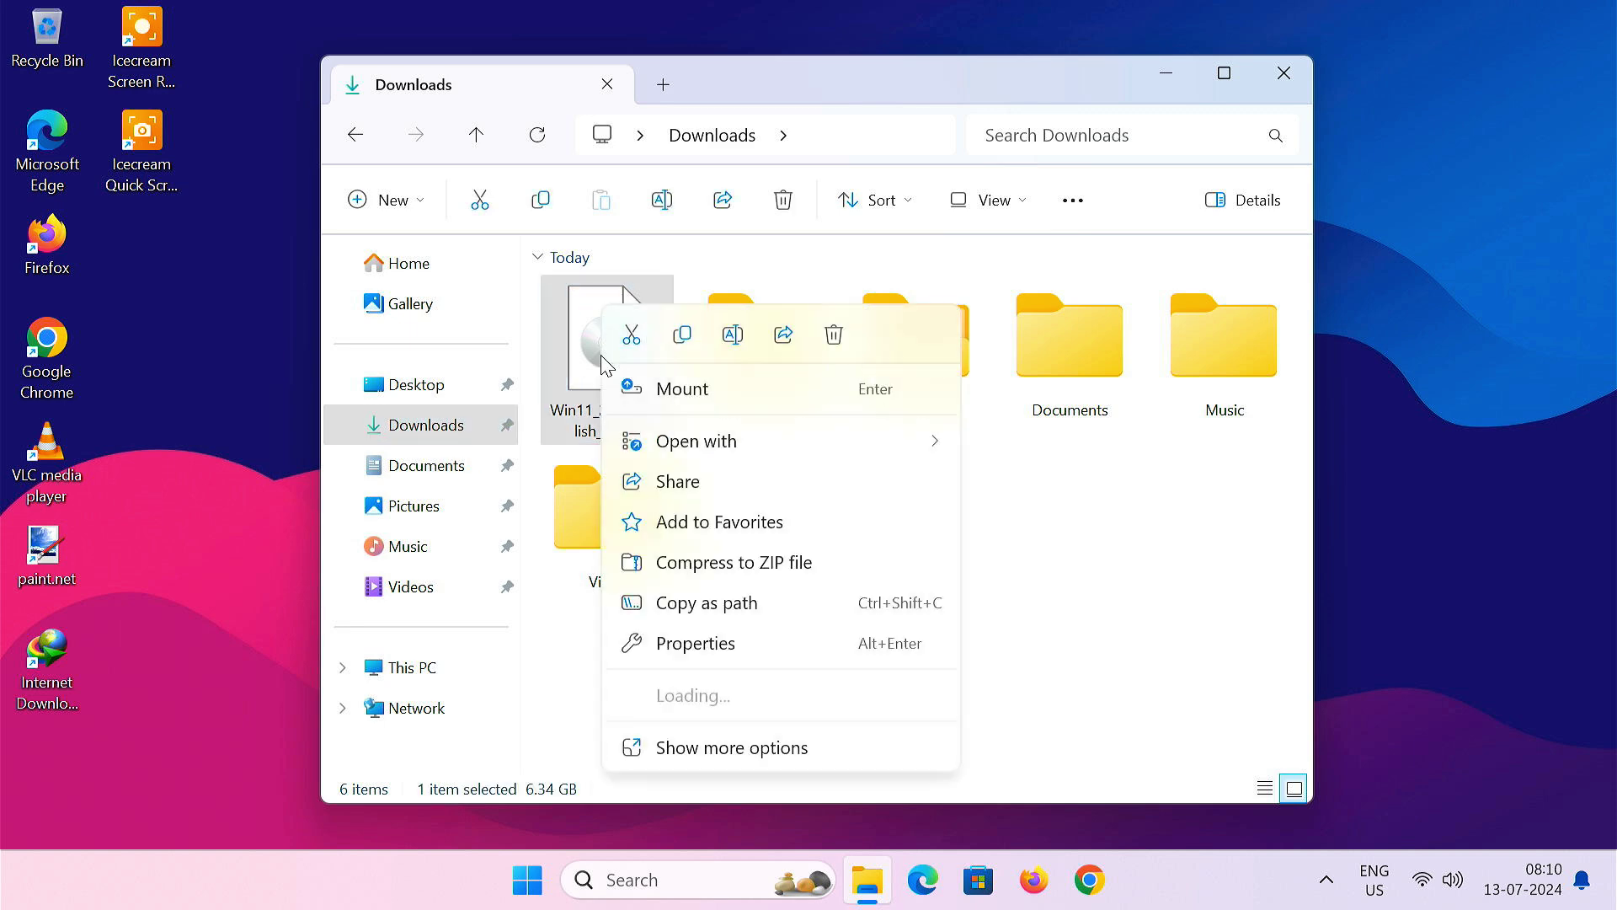
{"action": "left_click", "coordinate": [726, 390]}
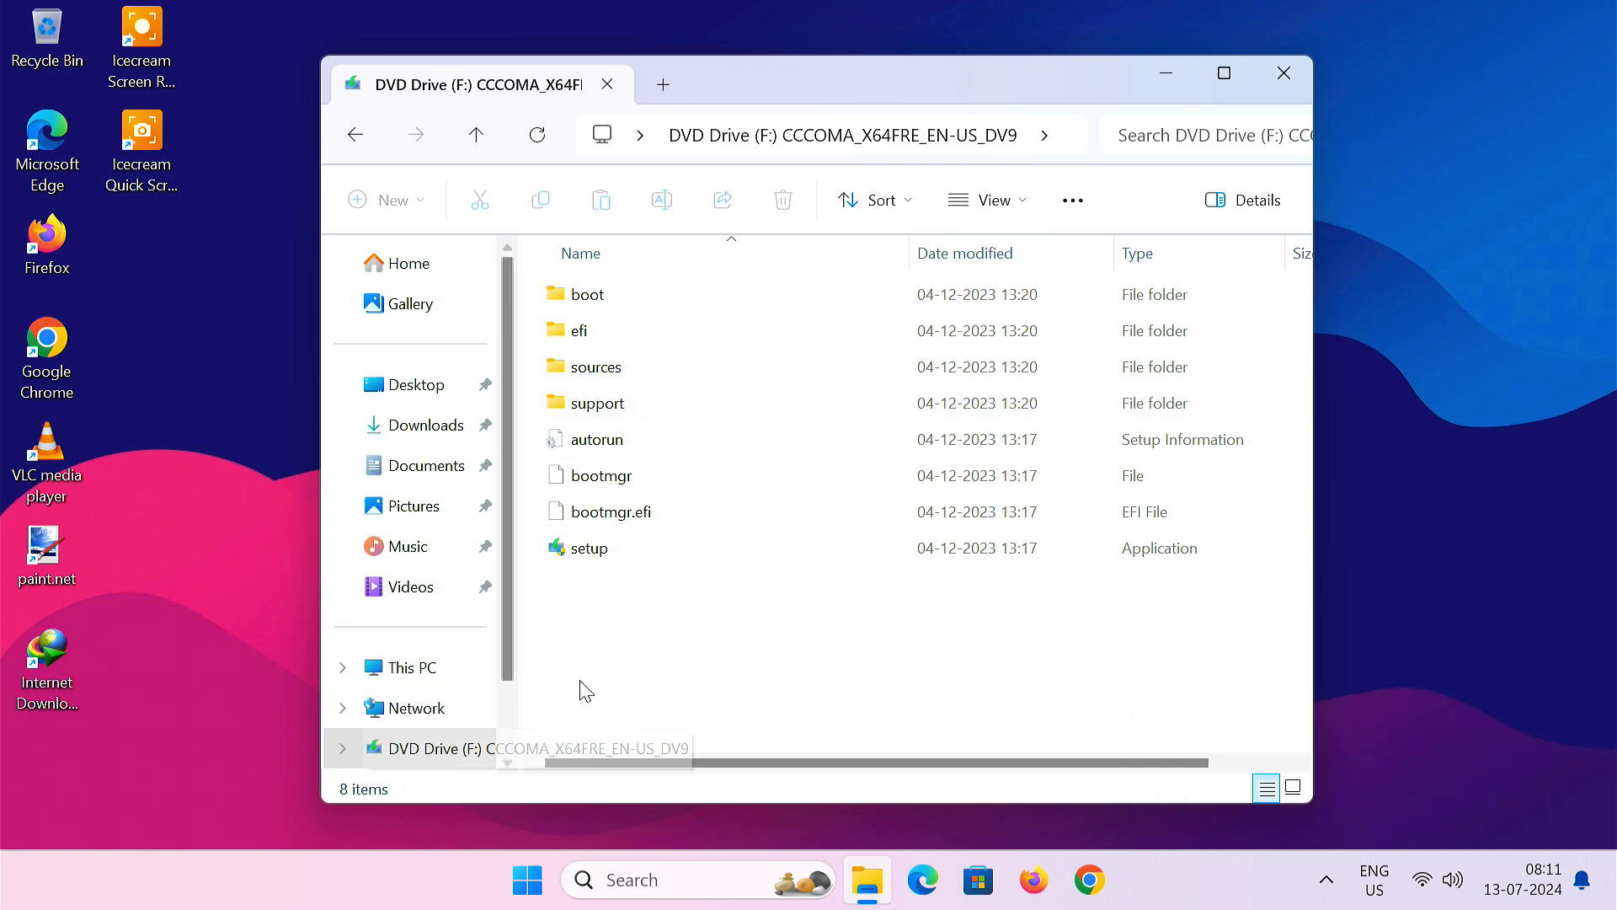
- Copy all eight files and folders from the mounted DVD Drive (F:)
{"action": "left_click_drag", "start_coordinate": [638, 573], "coordinate": [659, 291]}
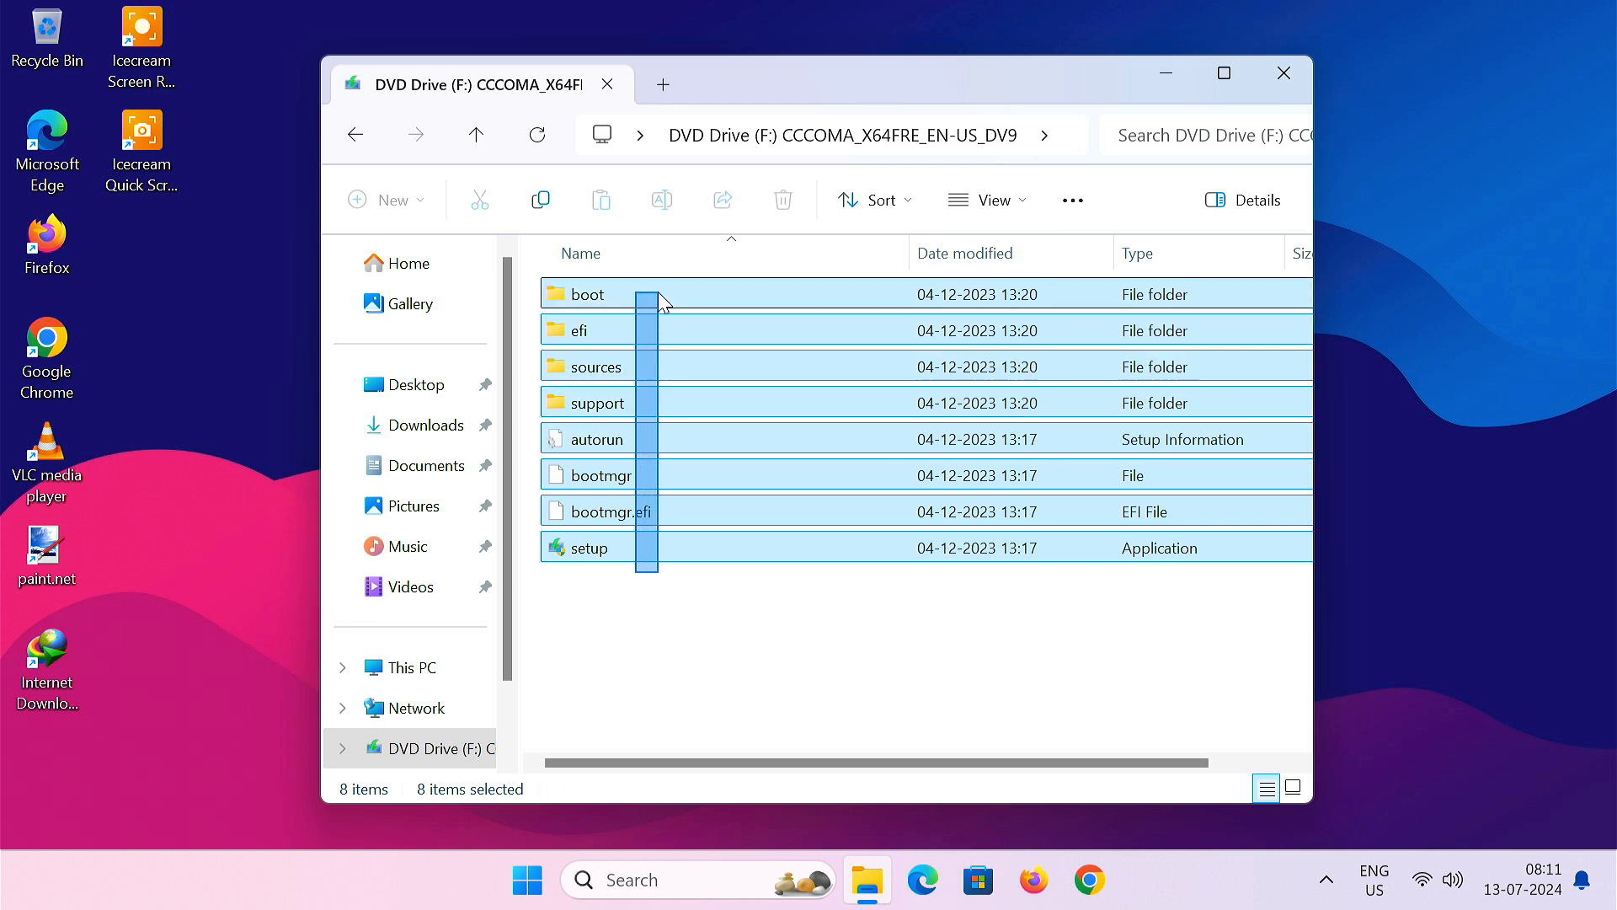
{"action": "right_click", "coordinate": [659, 291]}
{"action": "left_click", "coordinate": [691, 323]}
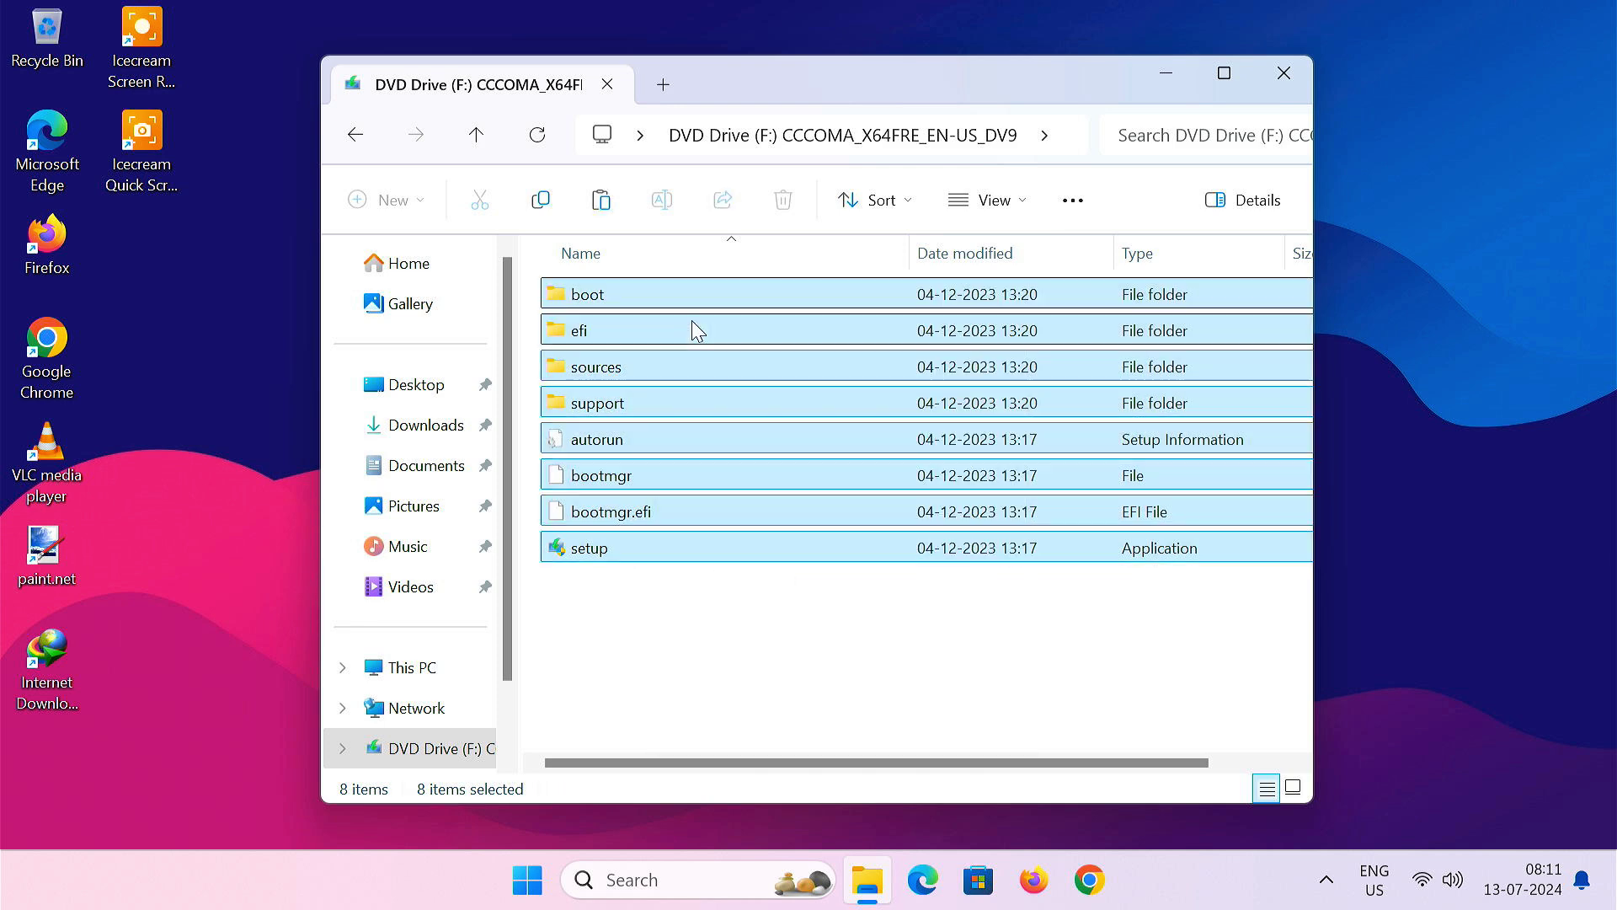
{"action": "left_click", "coordinate": [436, 669]}
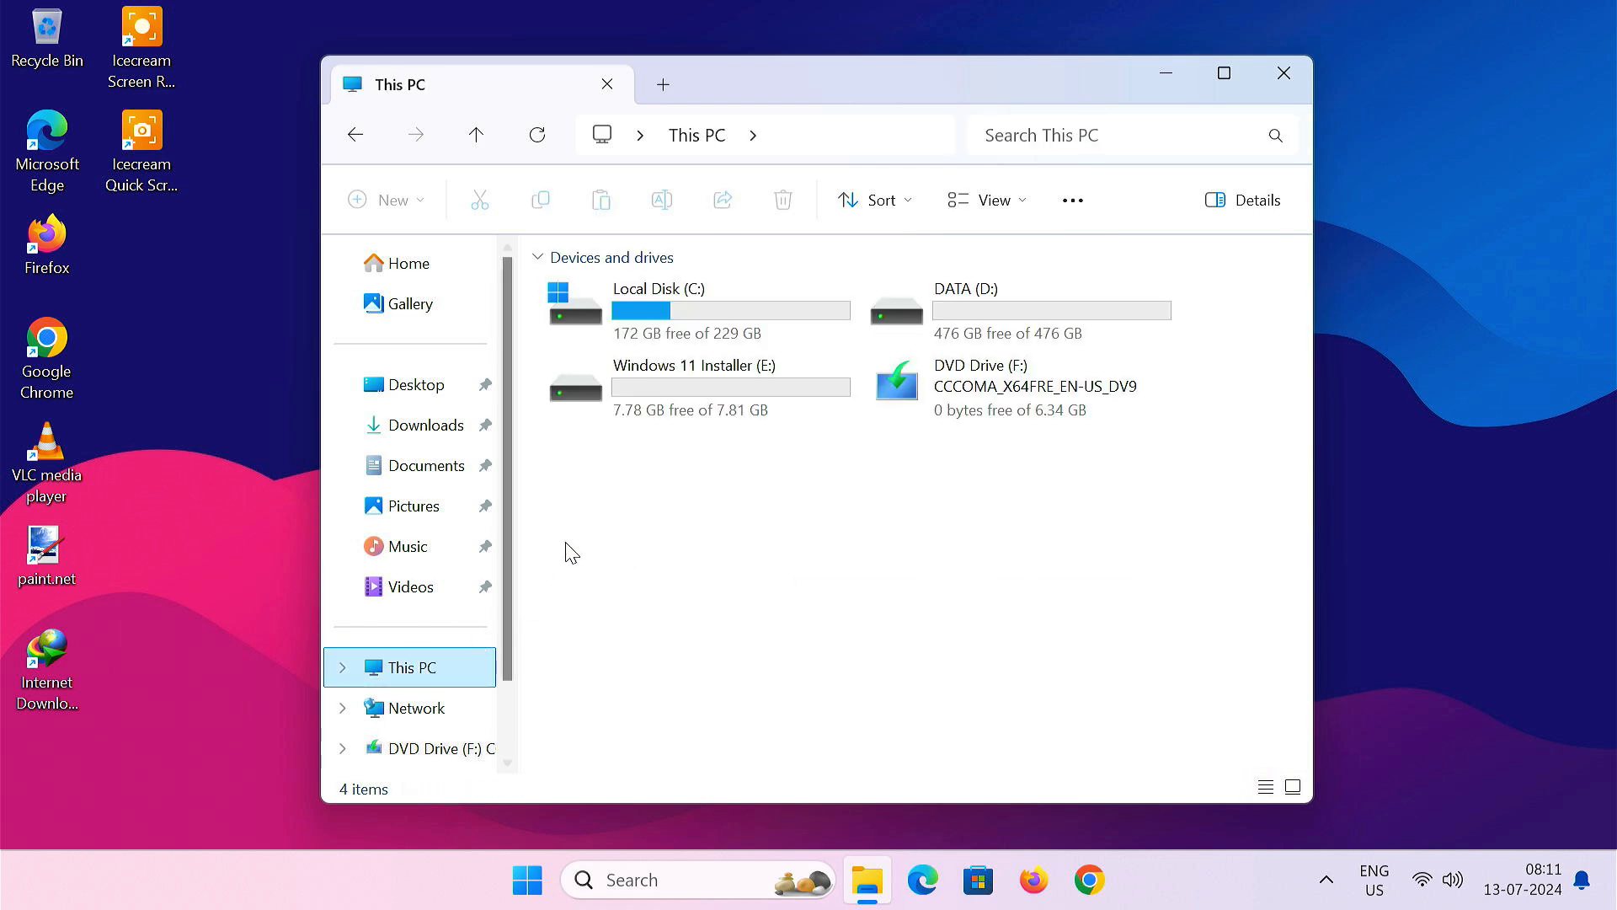
- Paste the eight copied setup items onto the Windows 11 Installer (E:) drive
{"action": "double_click", "coordinate": [651, 405]}
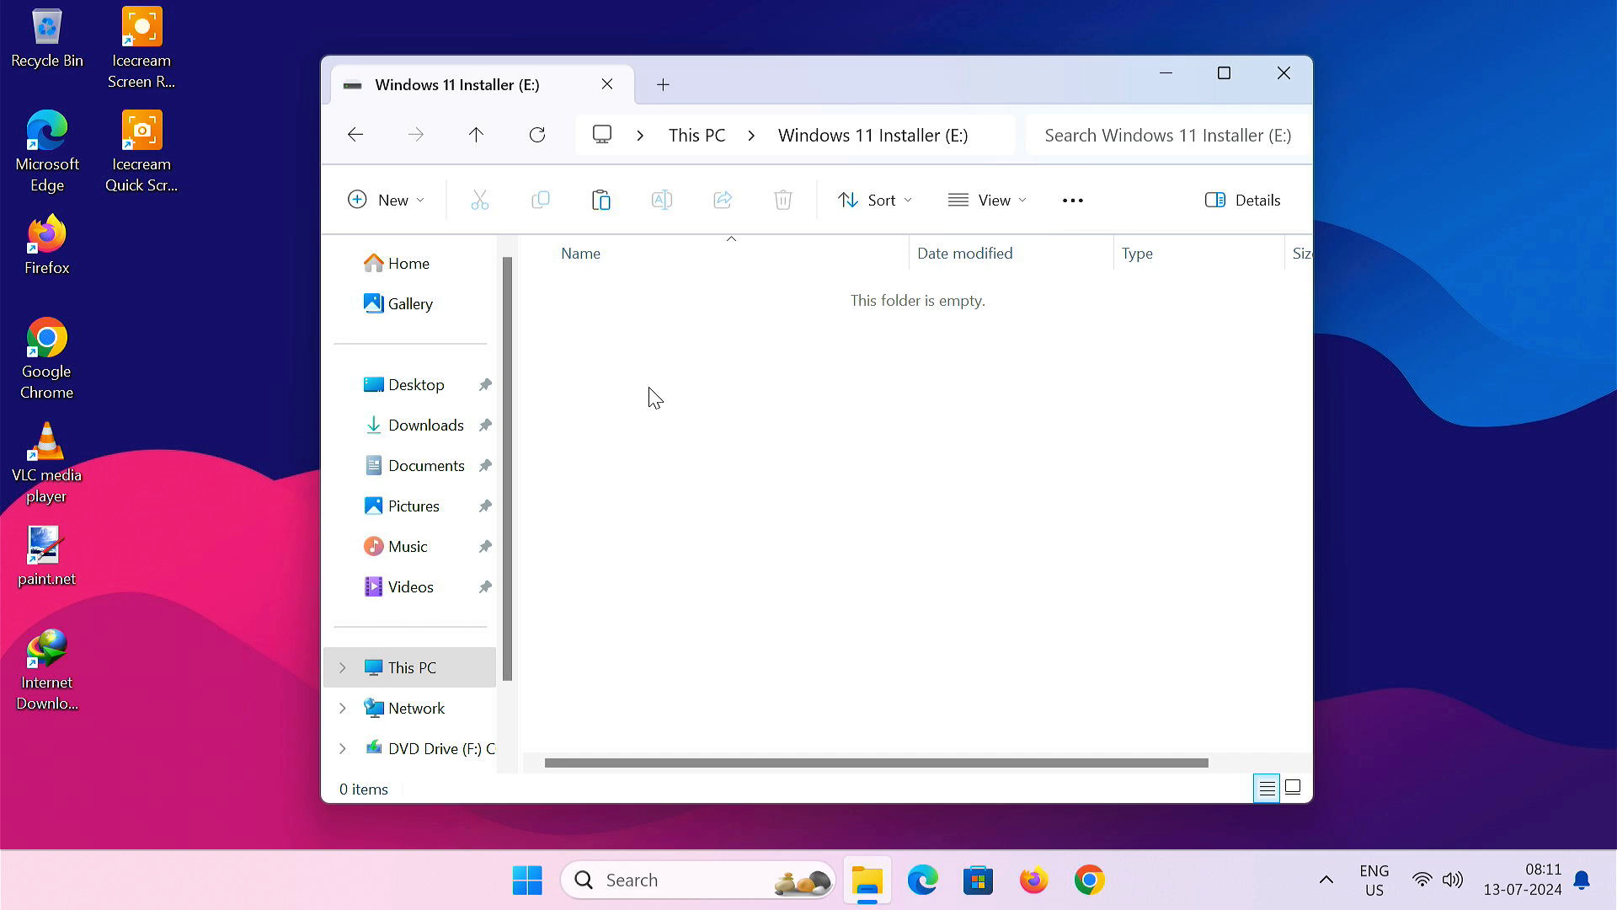
{"action": "right_click", "coordinate": [650, 395]}
{"action": "left_click", "coordinate": [678, 419]}
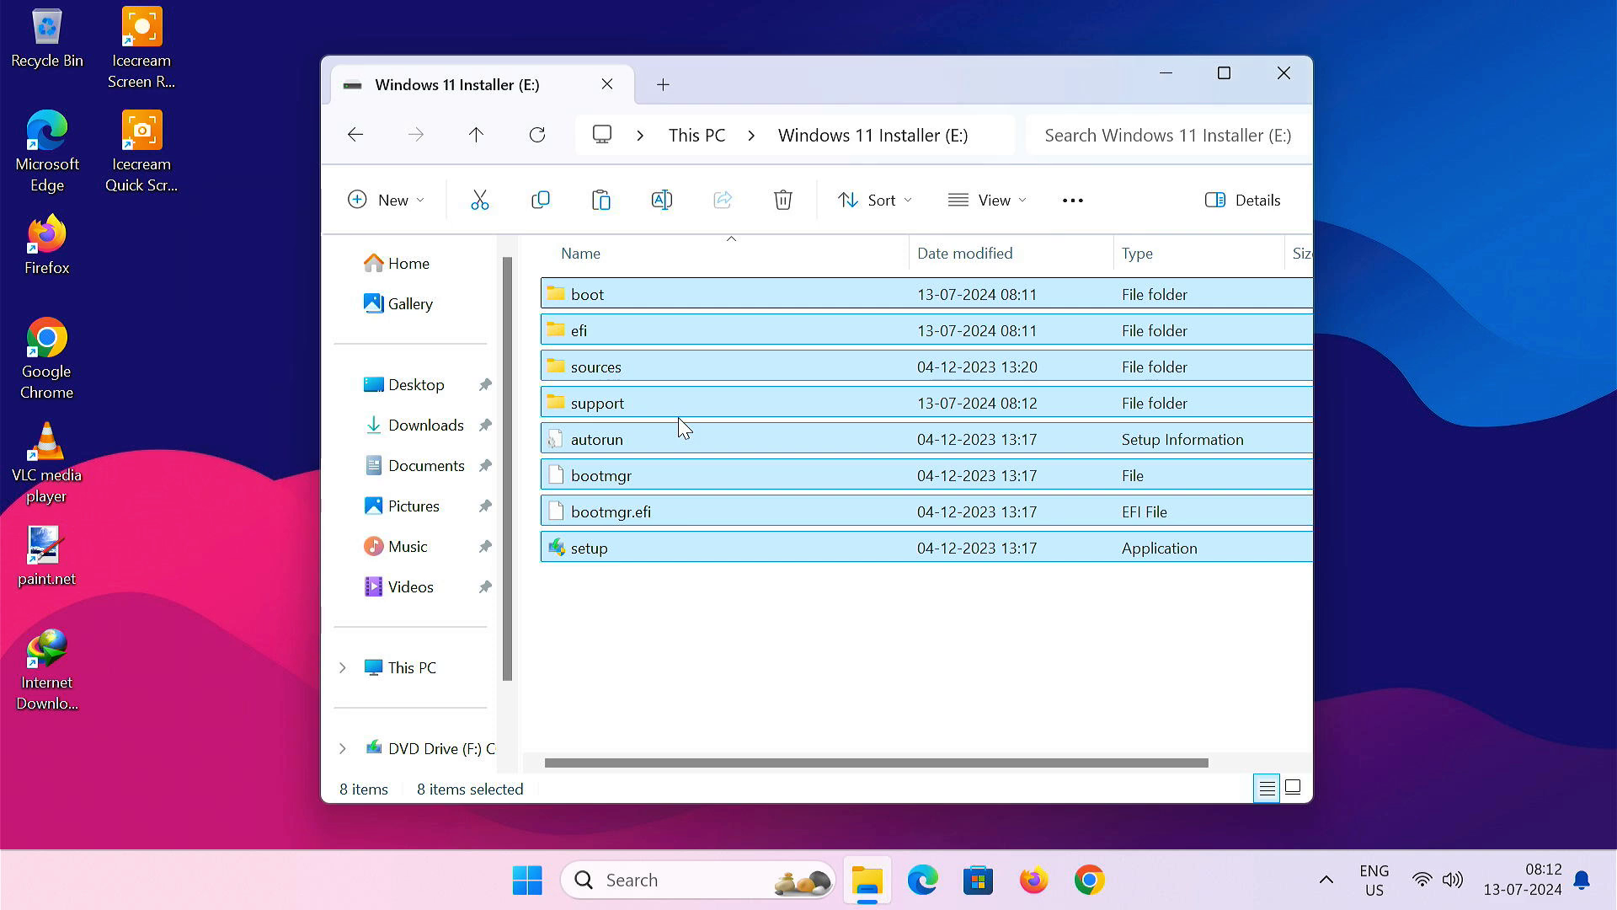
{"action": "left_click", "coordinate": [757, 615]}
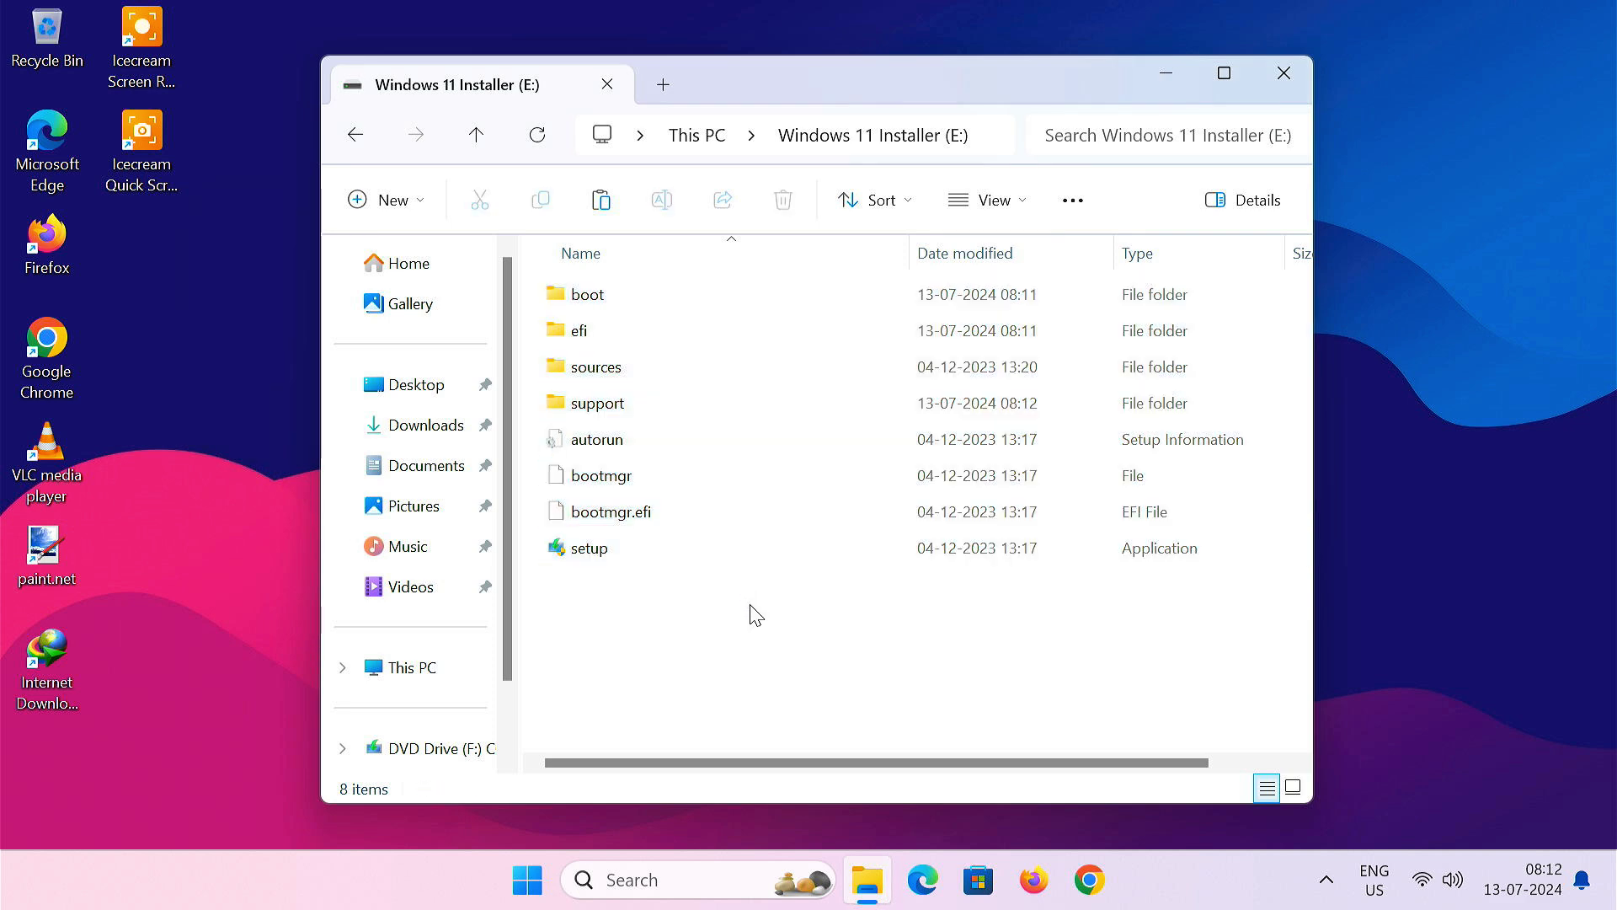
- Eject DVD Drive (F:), verify the contents of E:, and close File Explorer
{"action": "left_click", "coordinate": [421, 668]}
{"action": "right_click", "coordinate": [967, 401]}
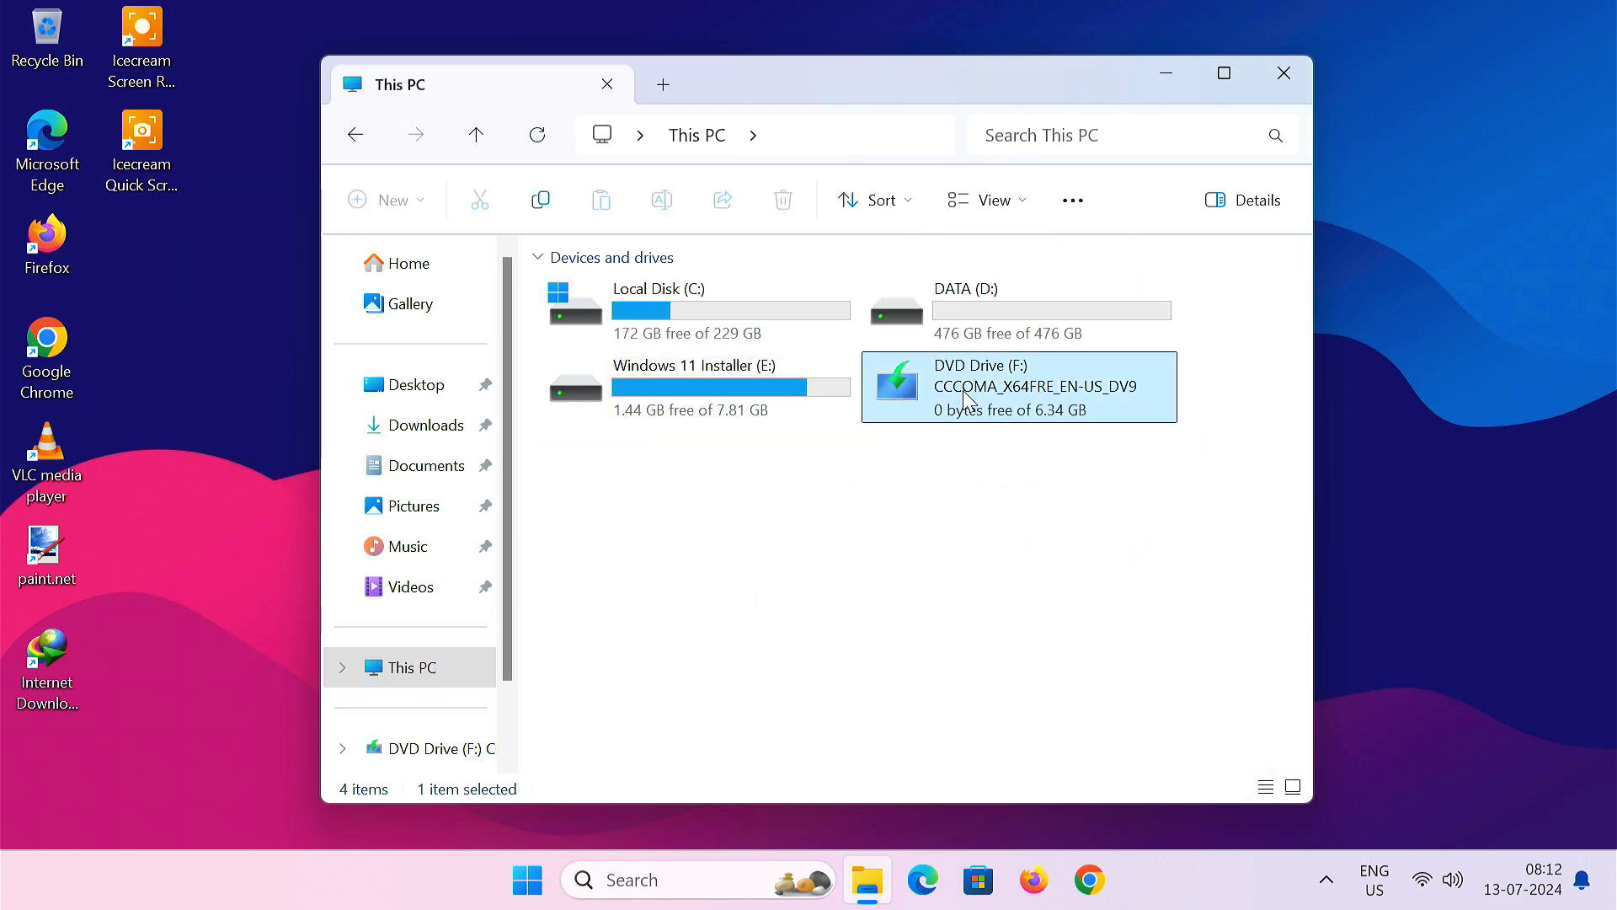
{"action": "left_click", "coordinate": [1074, 576]}
{"action": "double_click", "coordinate": [755, 410]}
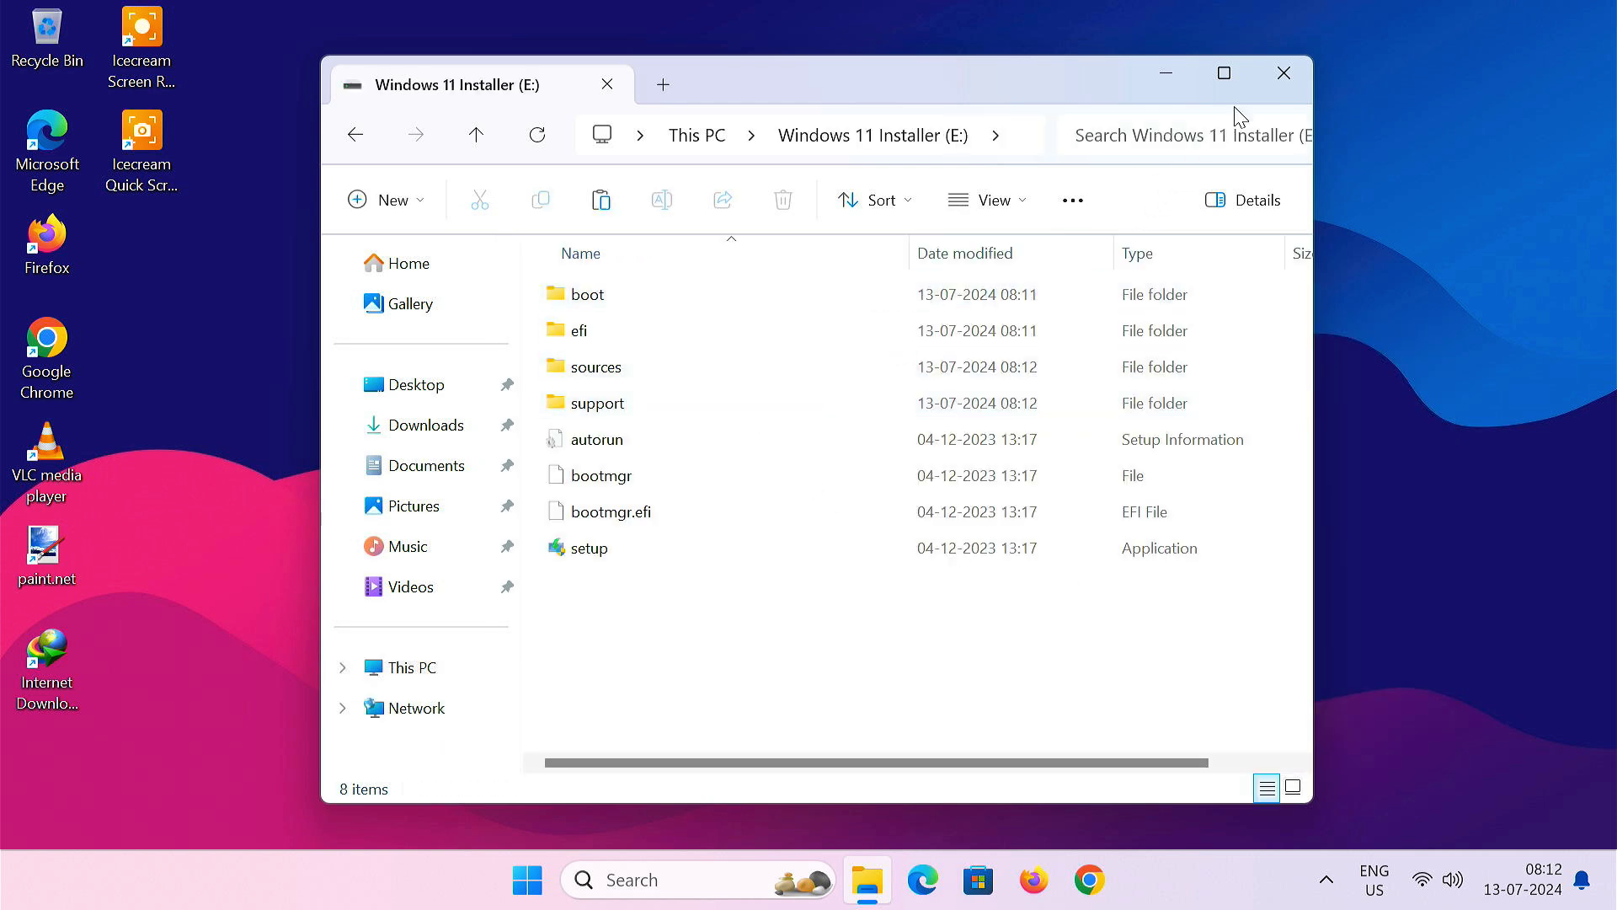
{"action": "left_click", "coordinate": [1264, 87]}
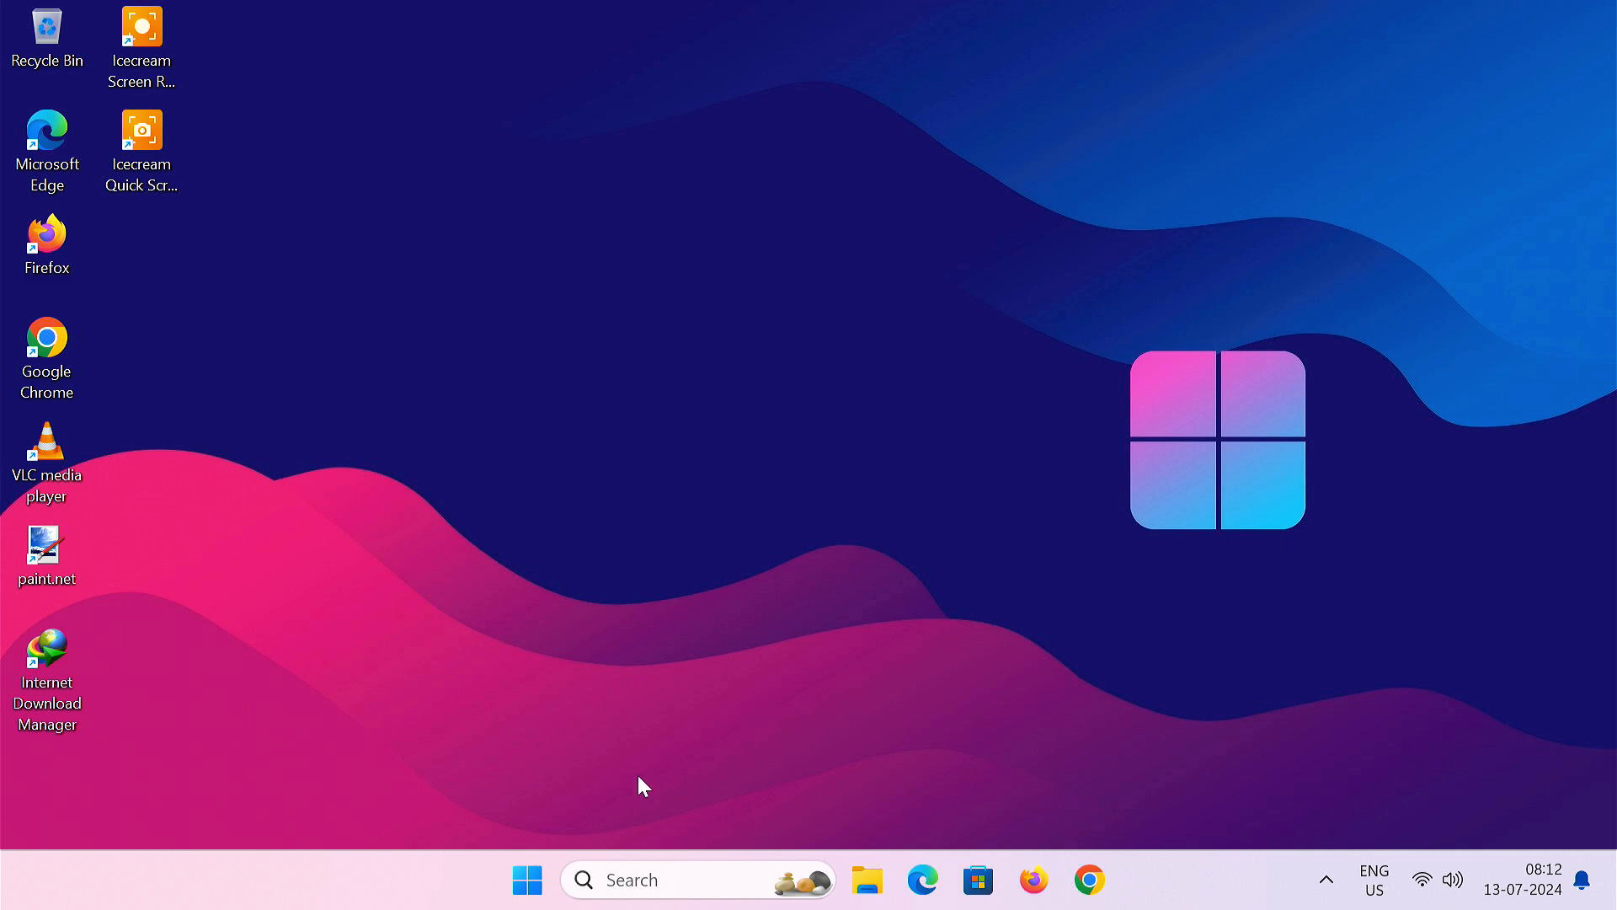
- From Settings > System > Recovery, restart now into Advanced startup and confirm
{"action": "left_click", "coordinate": [527, 879]}
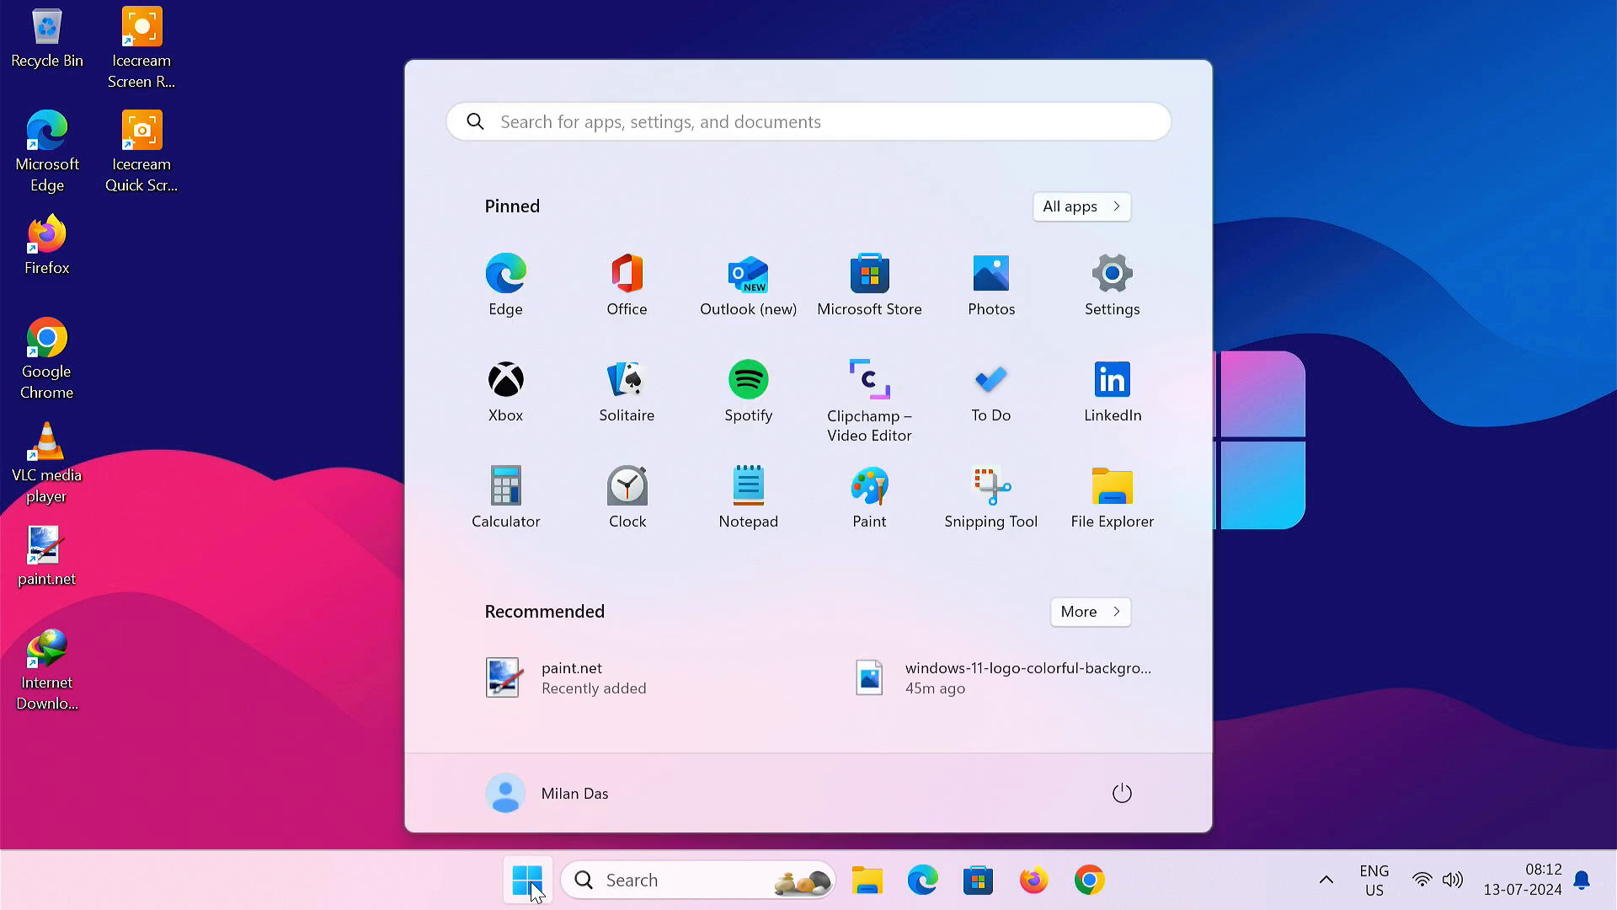
{"action": "left_click", "coordinate": [1116, 290]}
{"action": "left_click", "coordinate": [289, 343]}
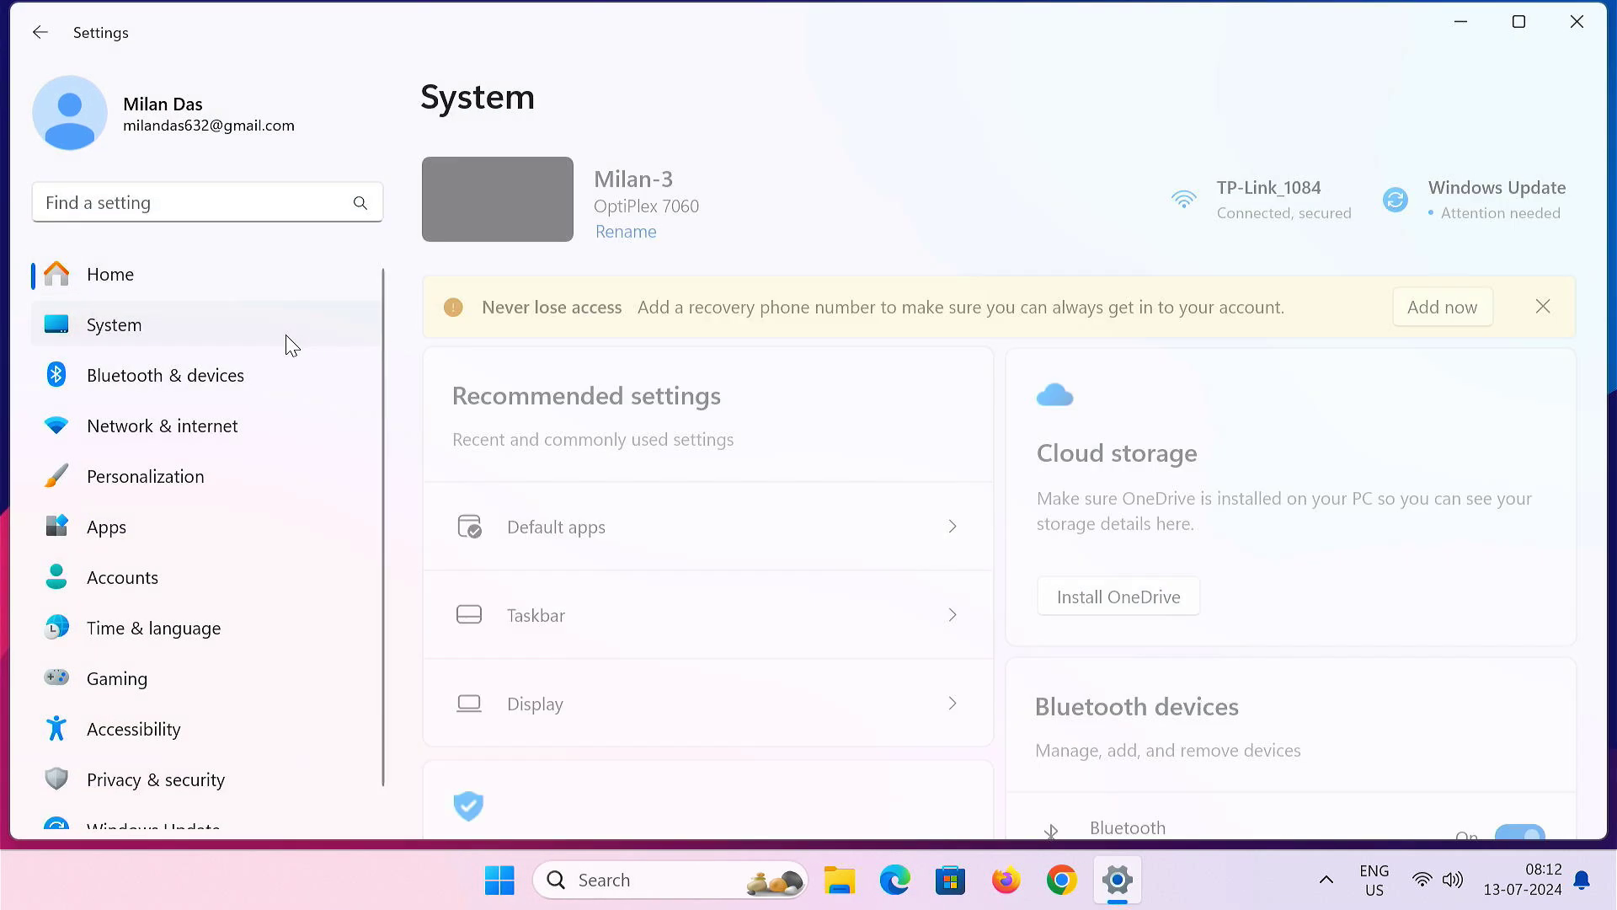
{"action": "scroll", "coordinate": [795, 621], "scroll_direction": "down", "scroll_amount": 10}
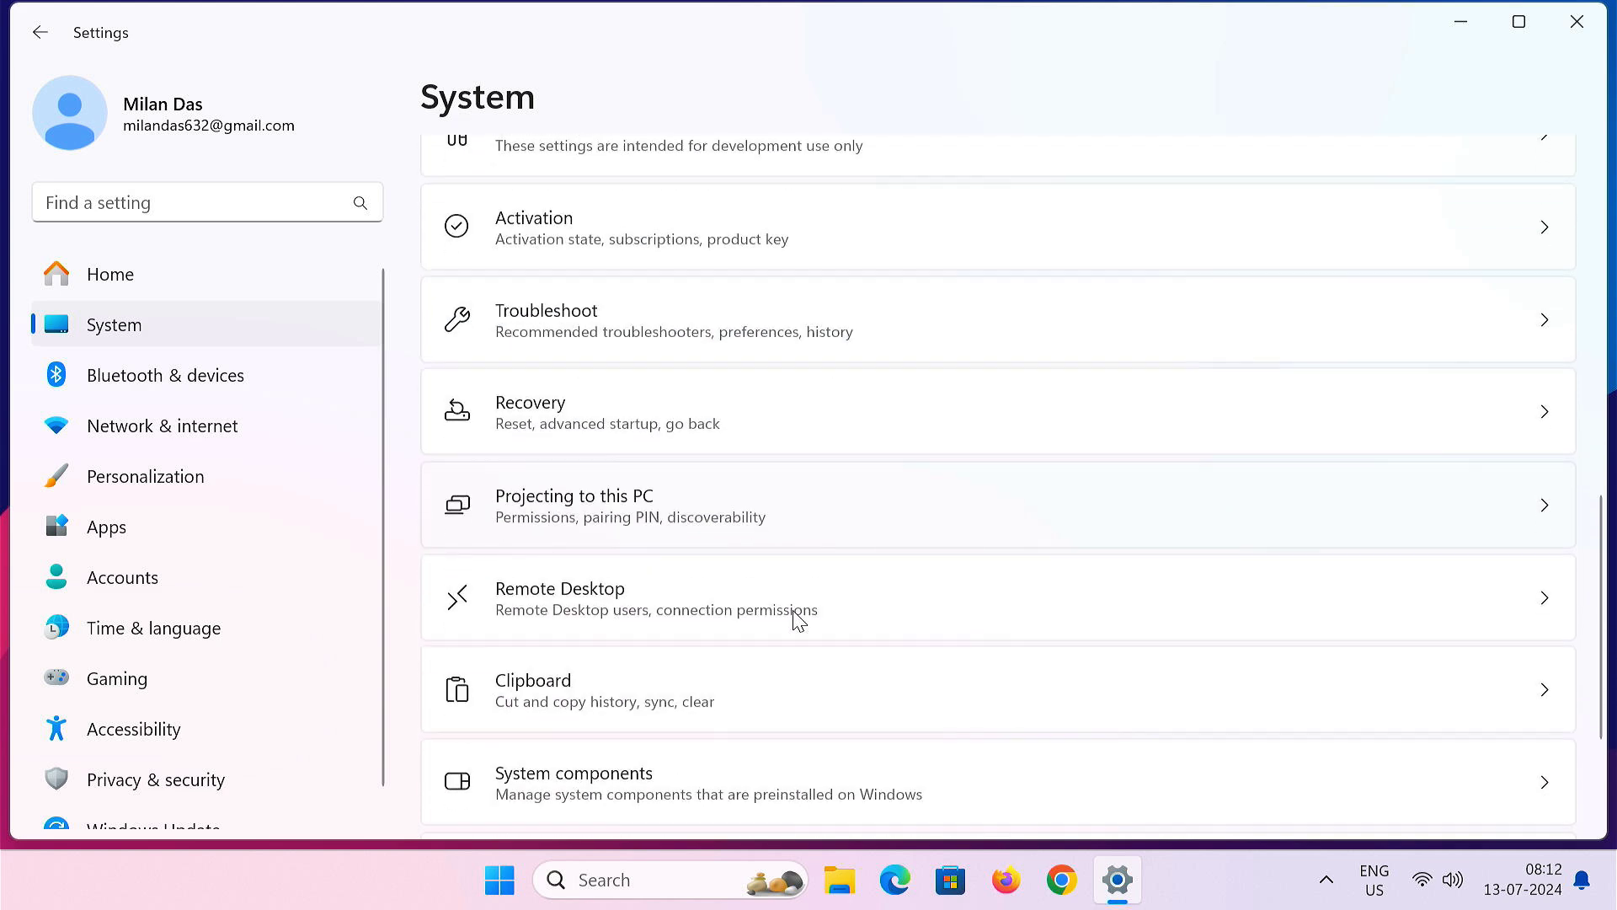
{"action": "left_click", "coordinate": [571, 424]}
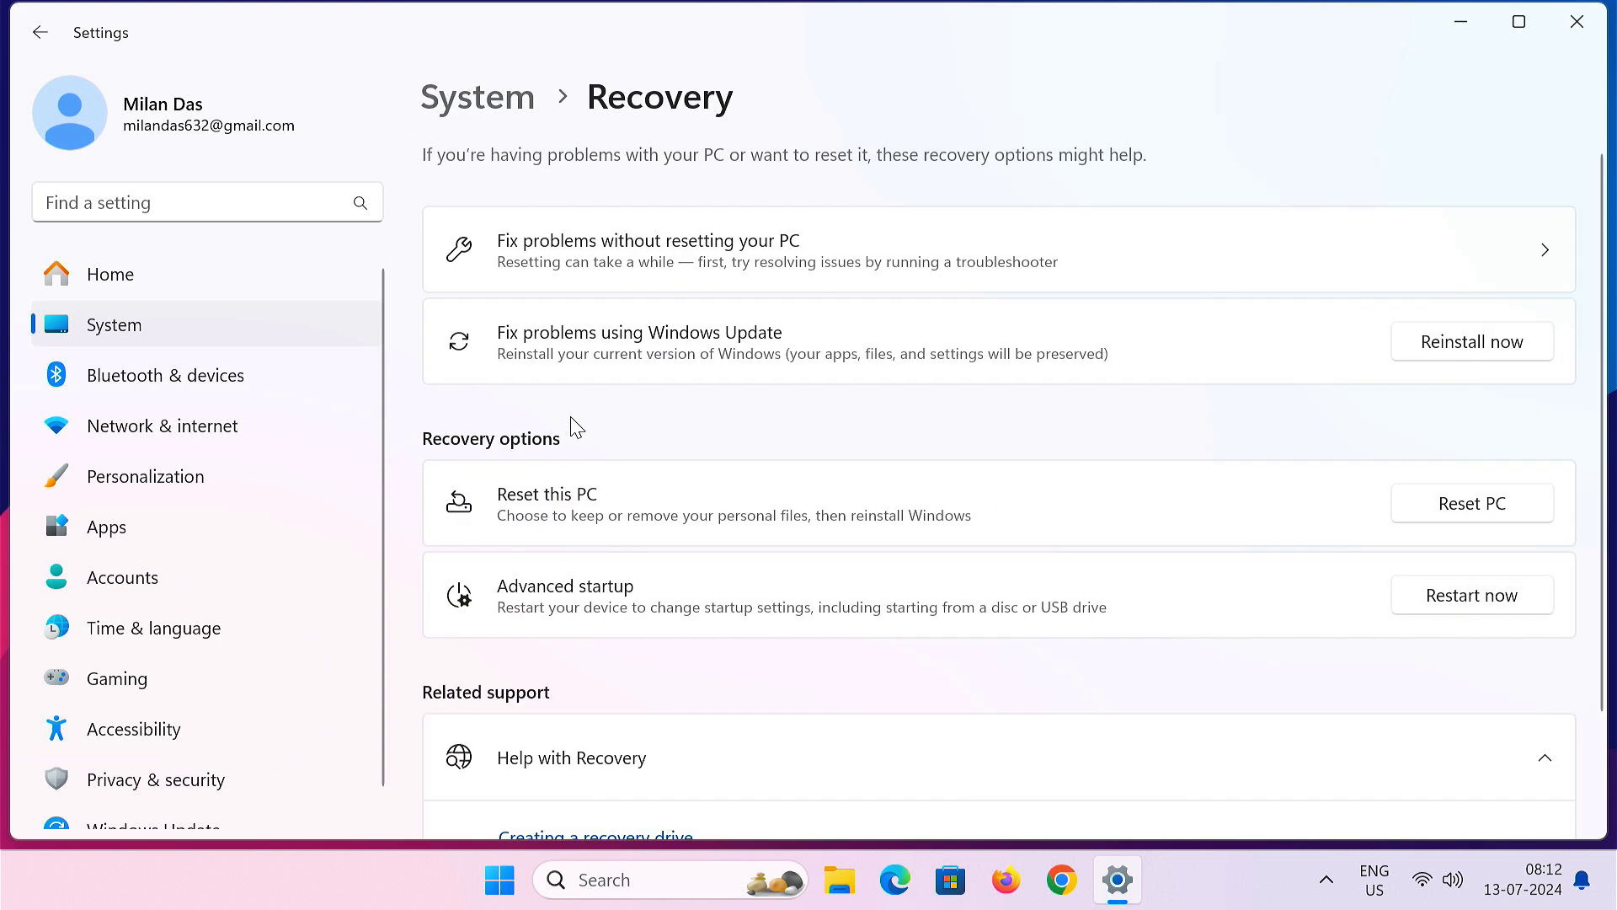
{"action": "left_click", "coordinate": [1453, 596]}
{"action": "left_click", "coordinate": [683, 510]}
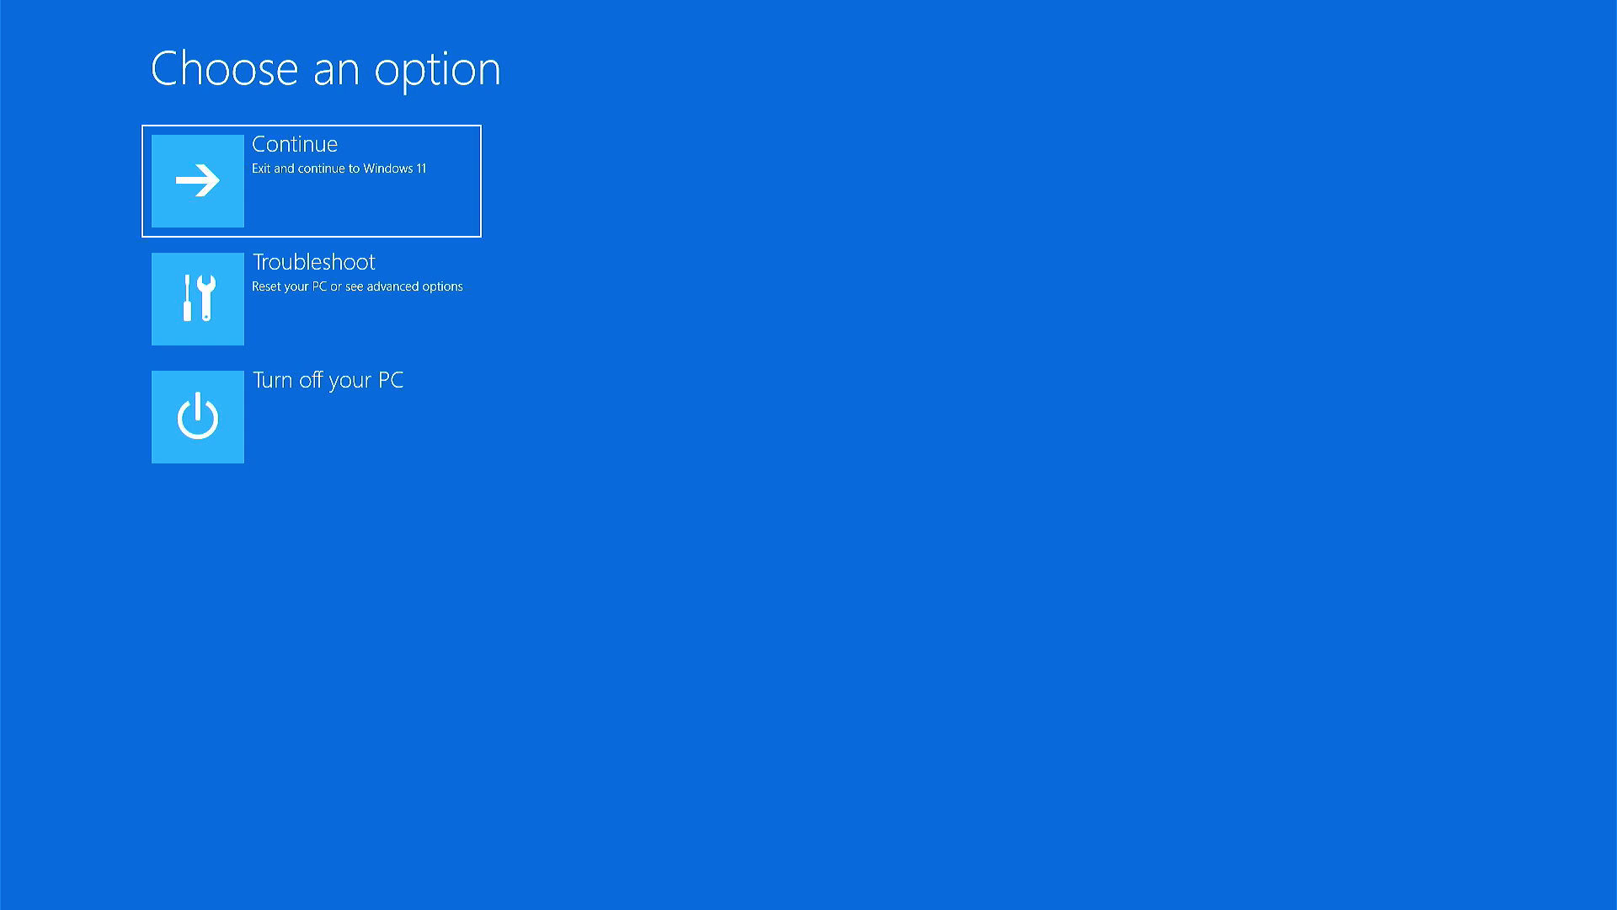
- Go to Troubleshoot > Advanced options > Command Prompt in the recovery environment
{"action": "left_click", "coordinate": [420, 318]}
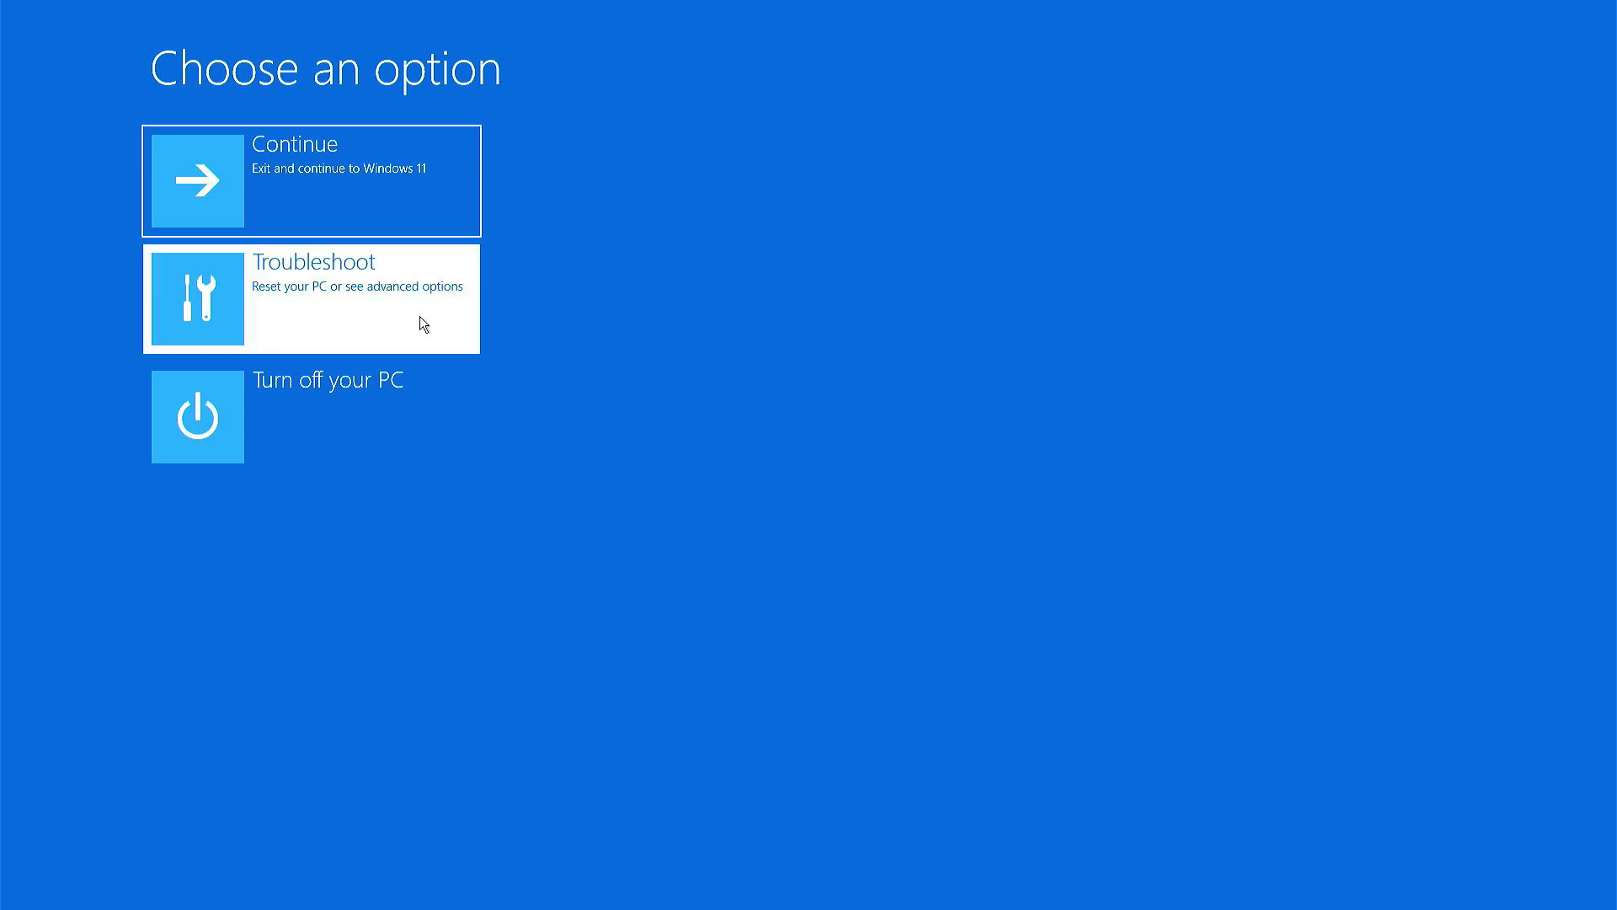
{"action": "left_click", "coordinate": [421, 318]}
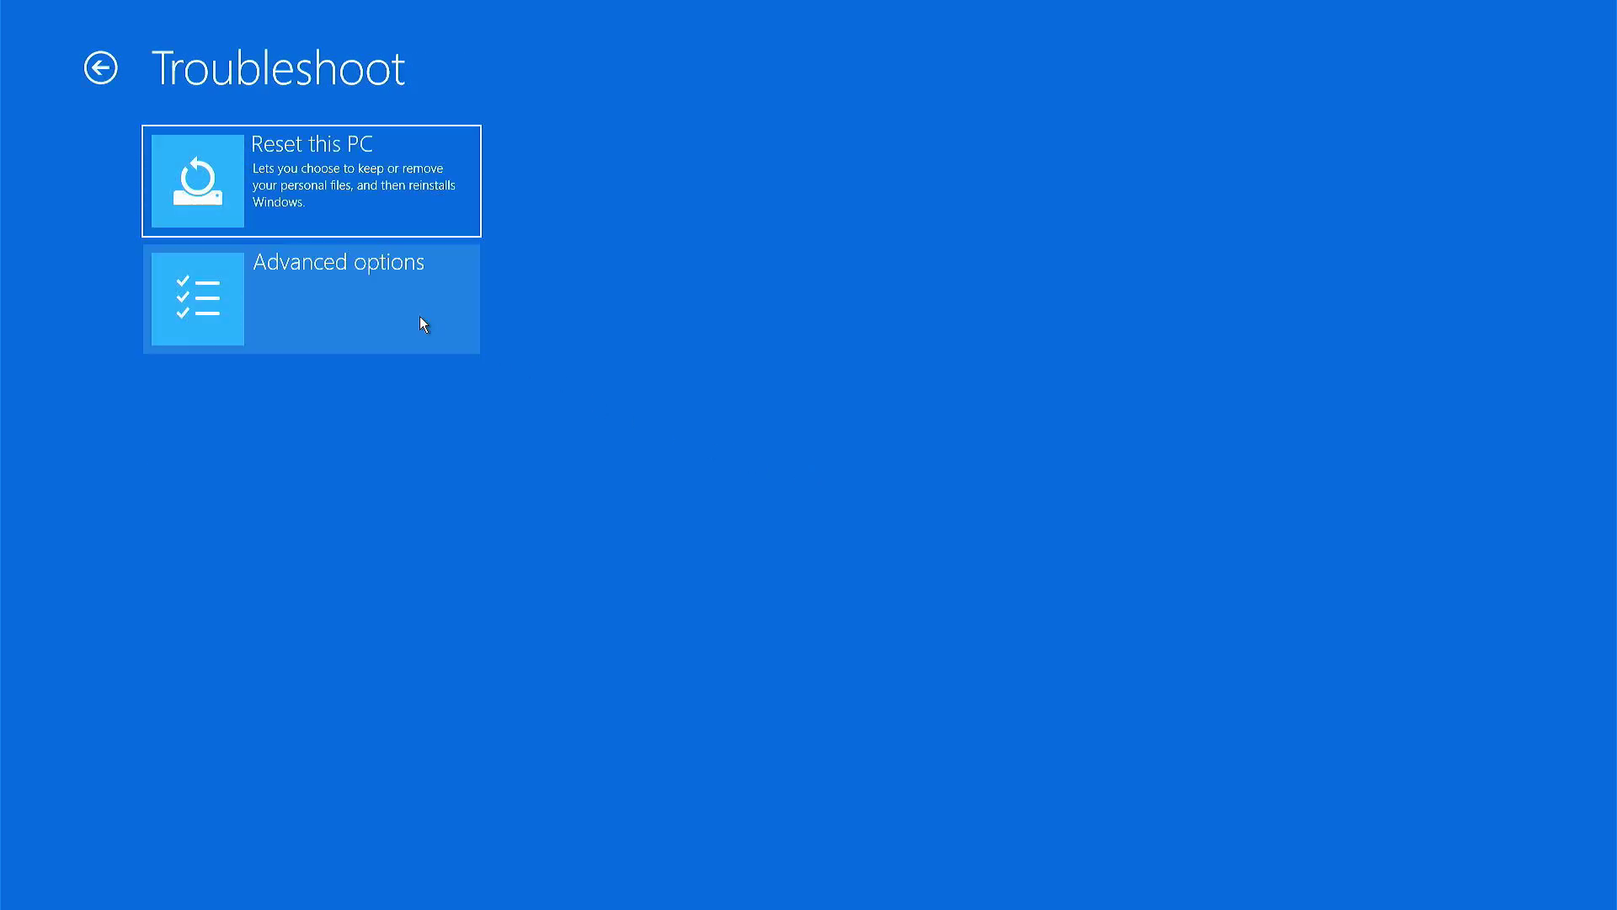
{"action": "left_click", "coordinate": [386, 398]}
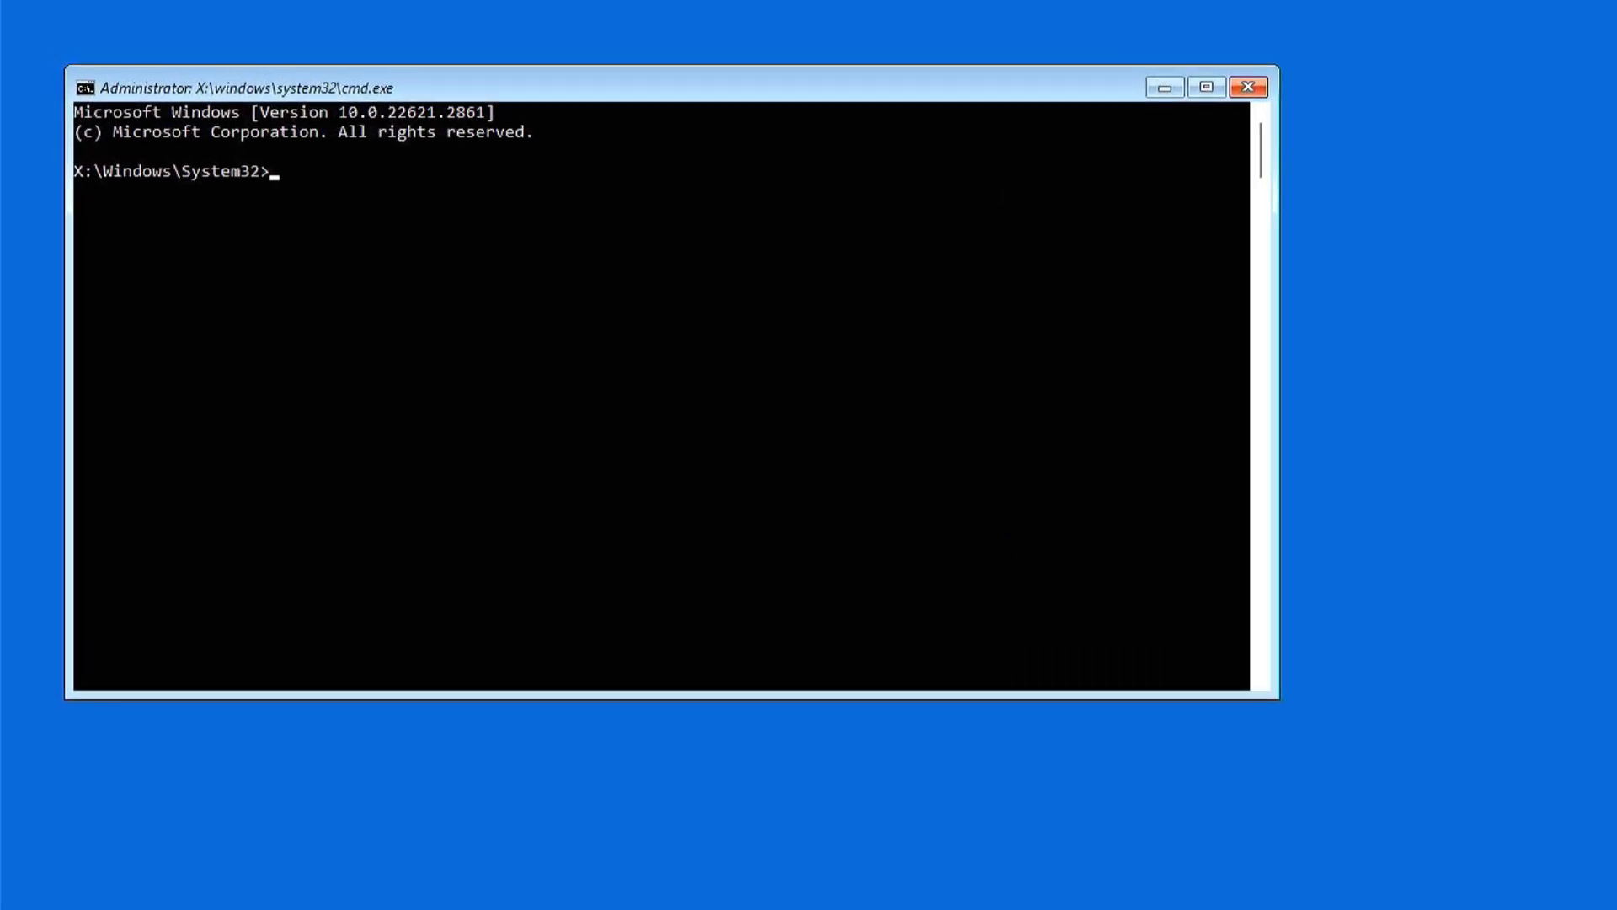
- Start DiskPart and list volumes to find the Windows 11 Installer volume's drive letter
{"action": "type", "text": "iskpart"}
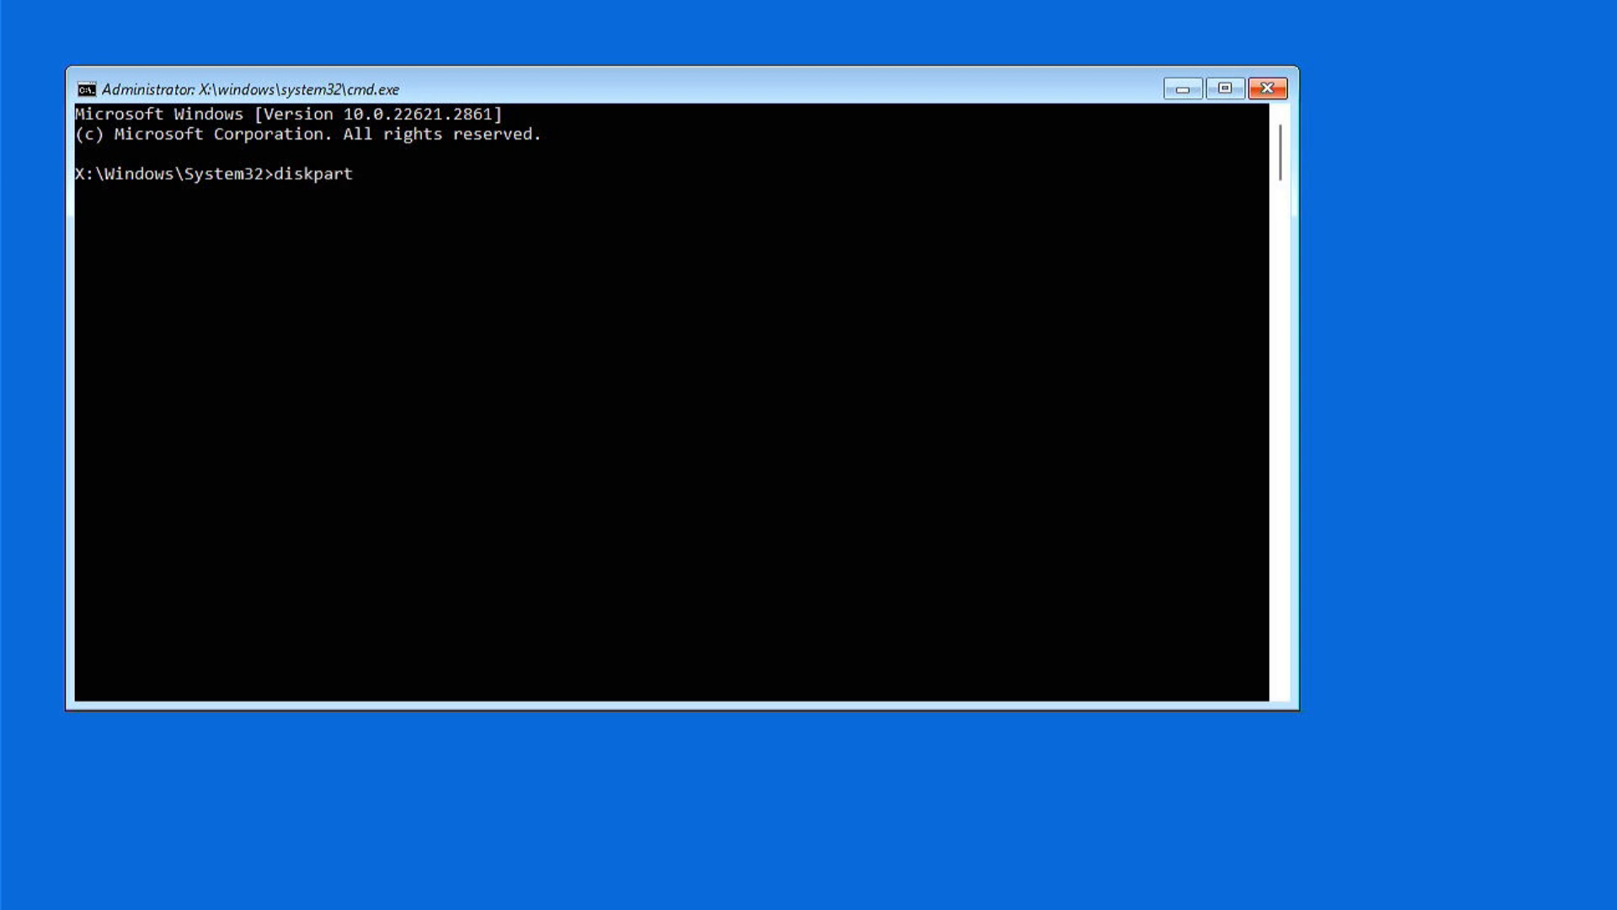
{"action": "key", "text": "Return"}
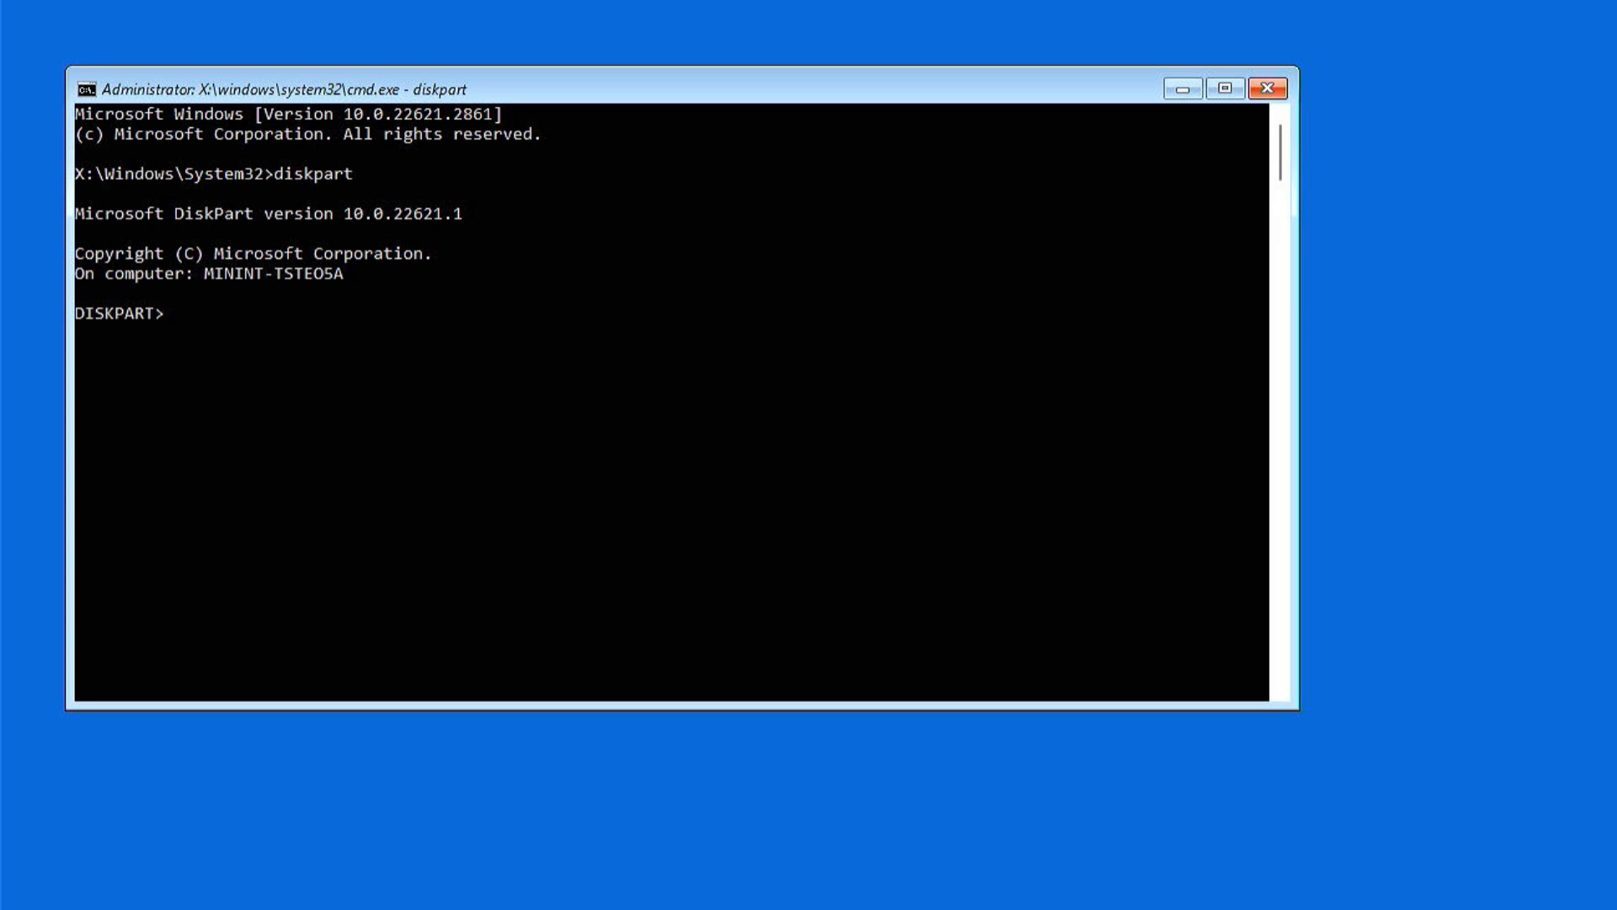
{"action": "type", "text": "list volume"}
{"action": "key", "text": "Return"}
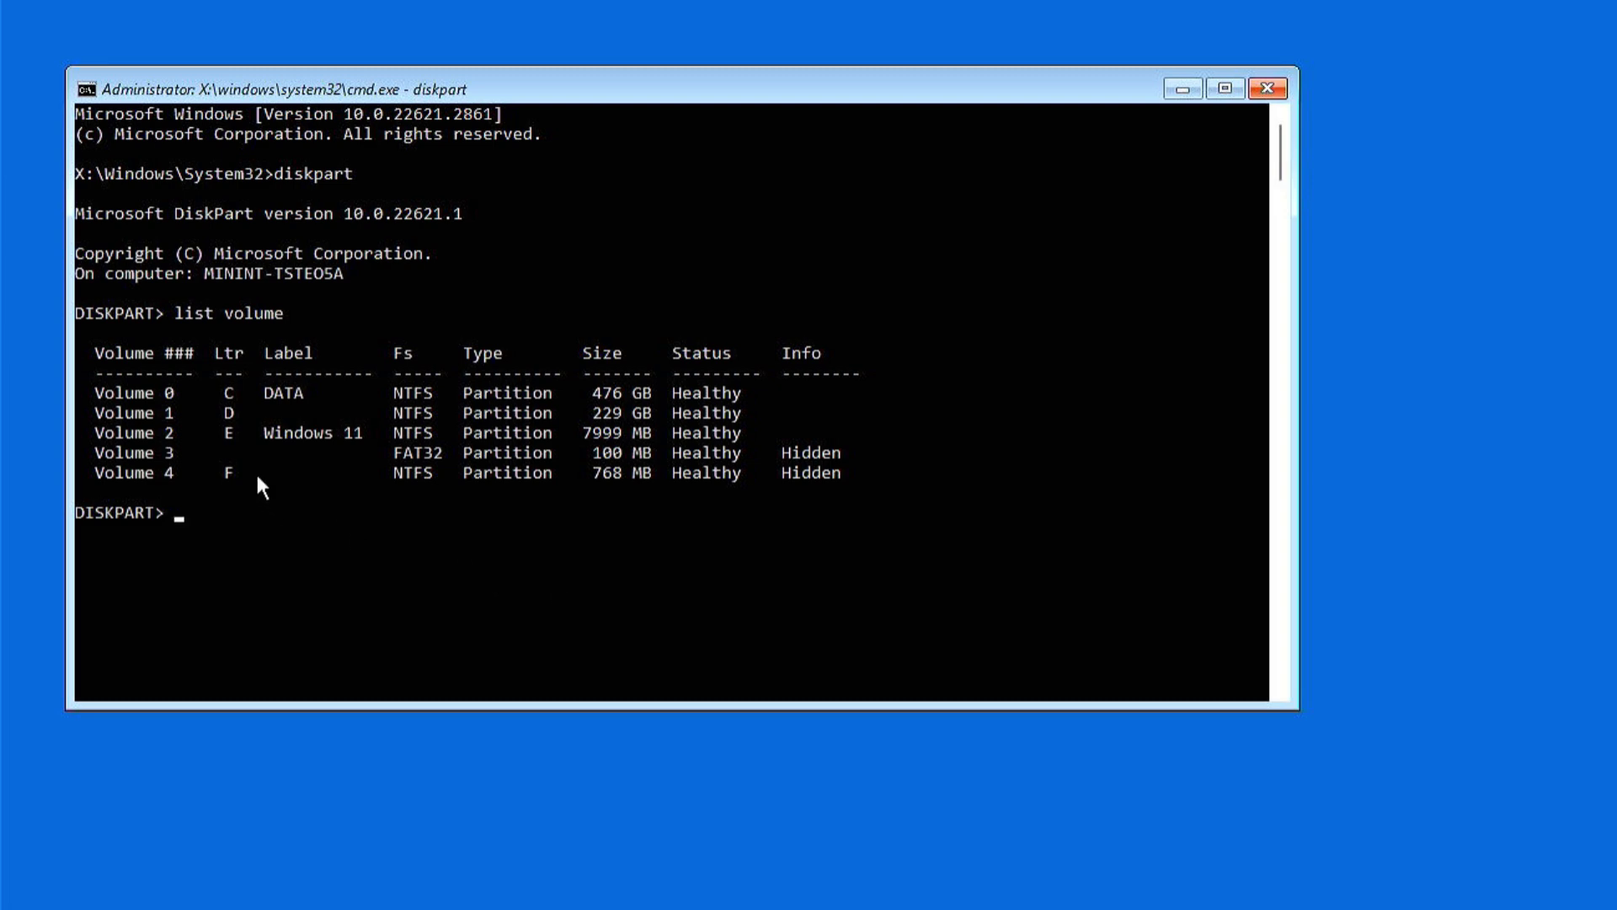
{"action": "left_click_drag", "start_coordinate": [221, 445], "coordinate": [374, 452]}
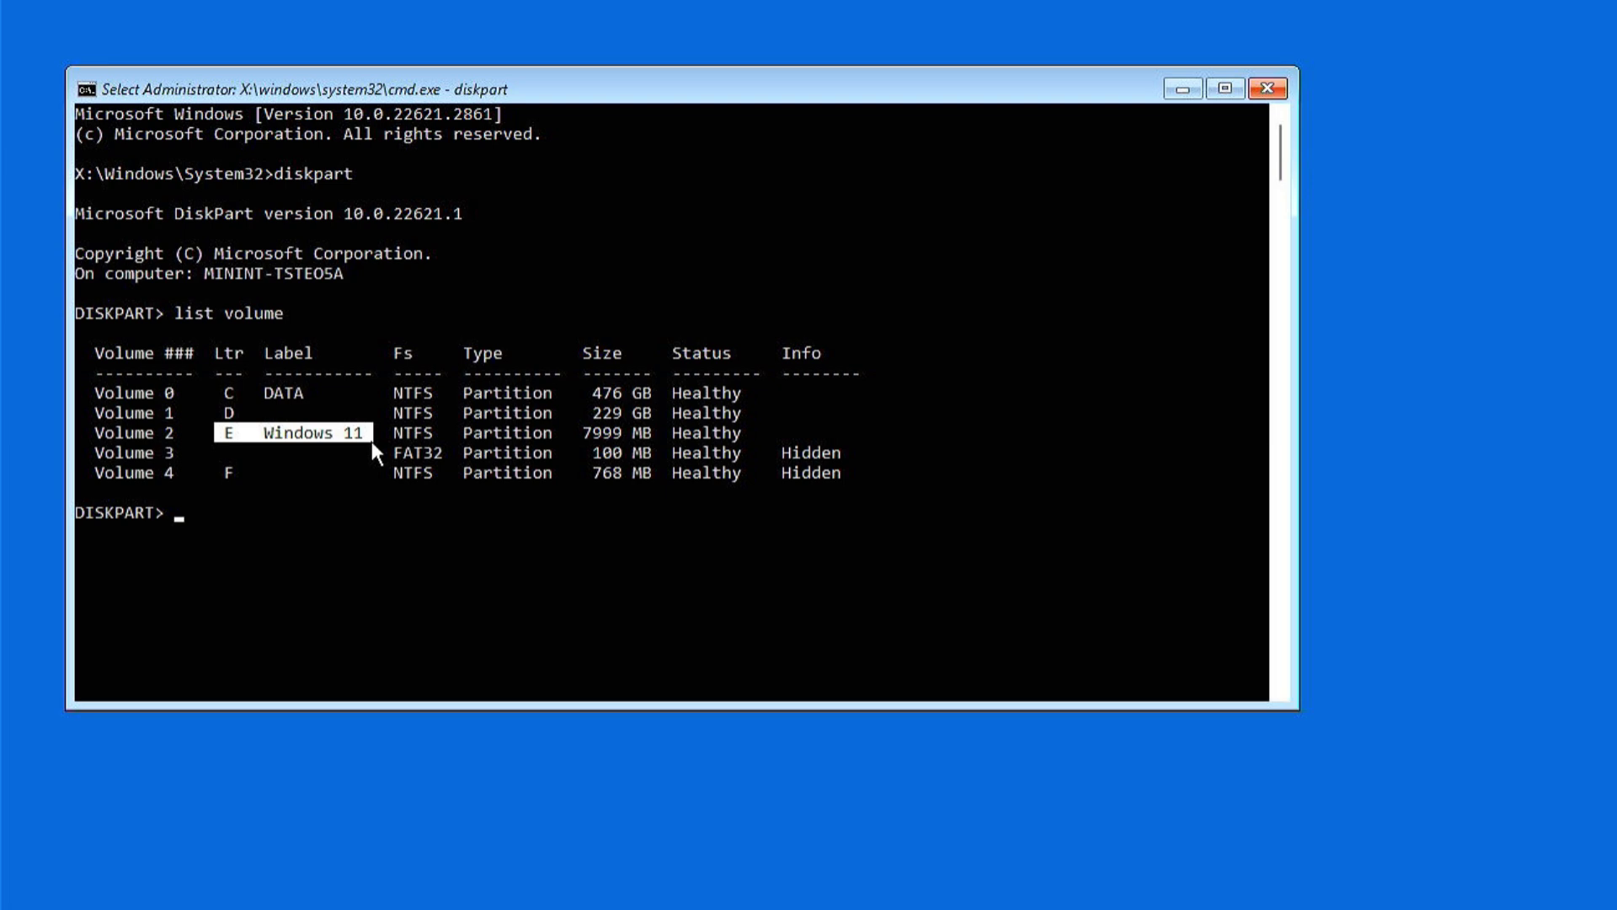
{"action": "left_click", "coordinate": [372, 441]}
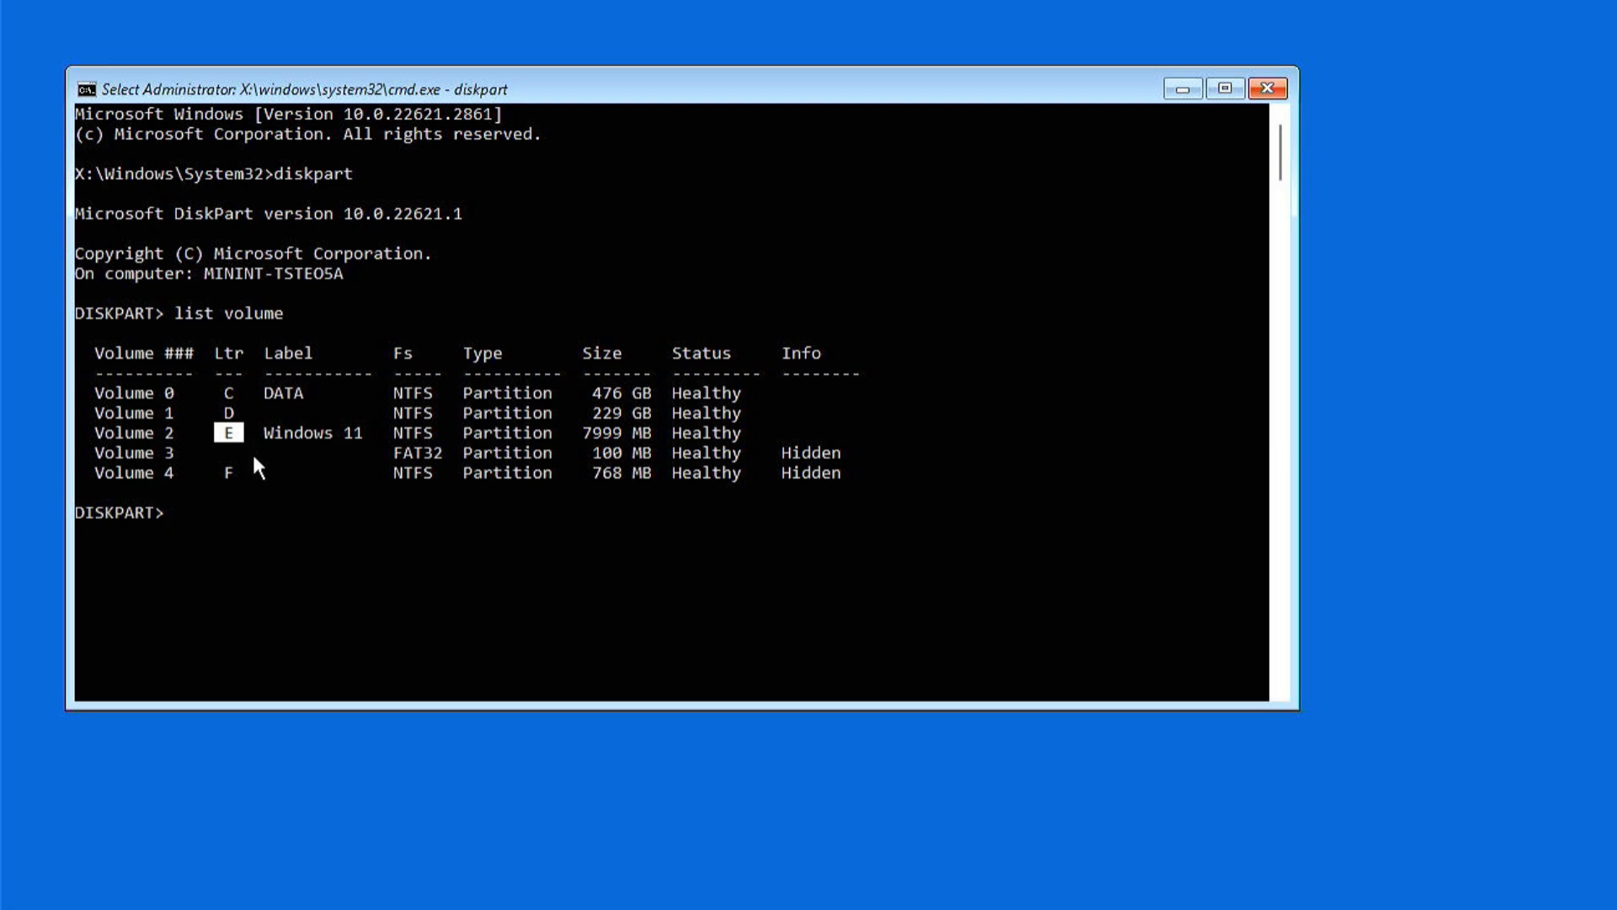
- Exit DiskPart and run E:\setup.exe to launch Windows Setup
{"action": "type", "text": "exit"}
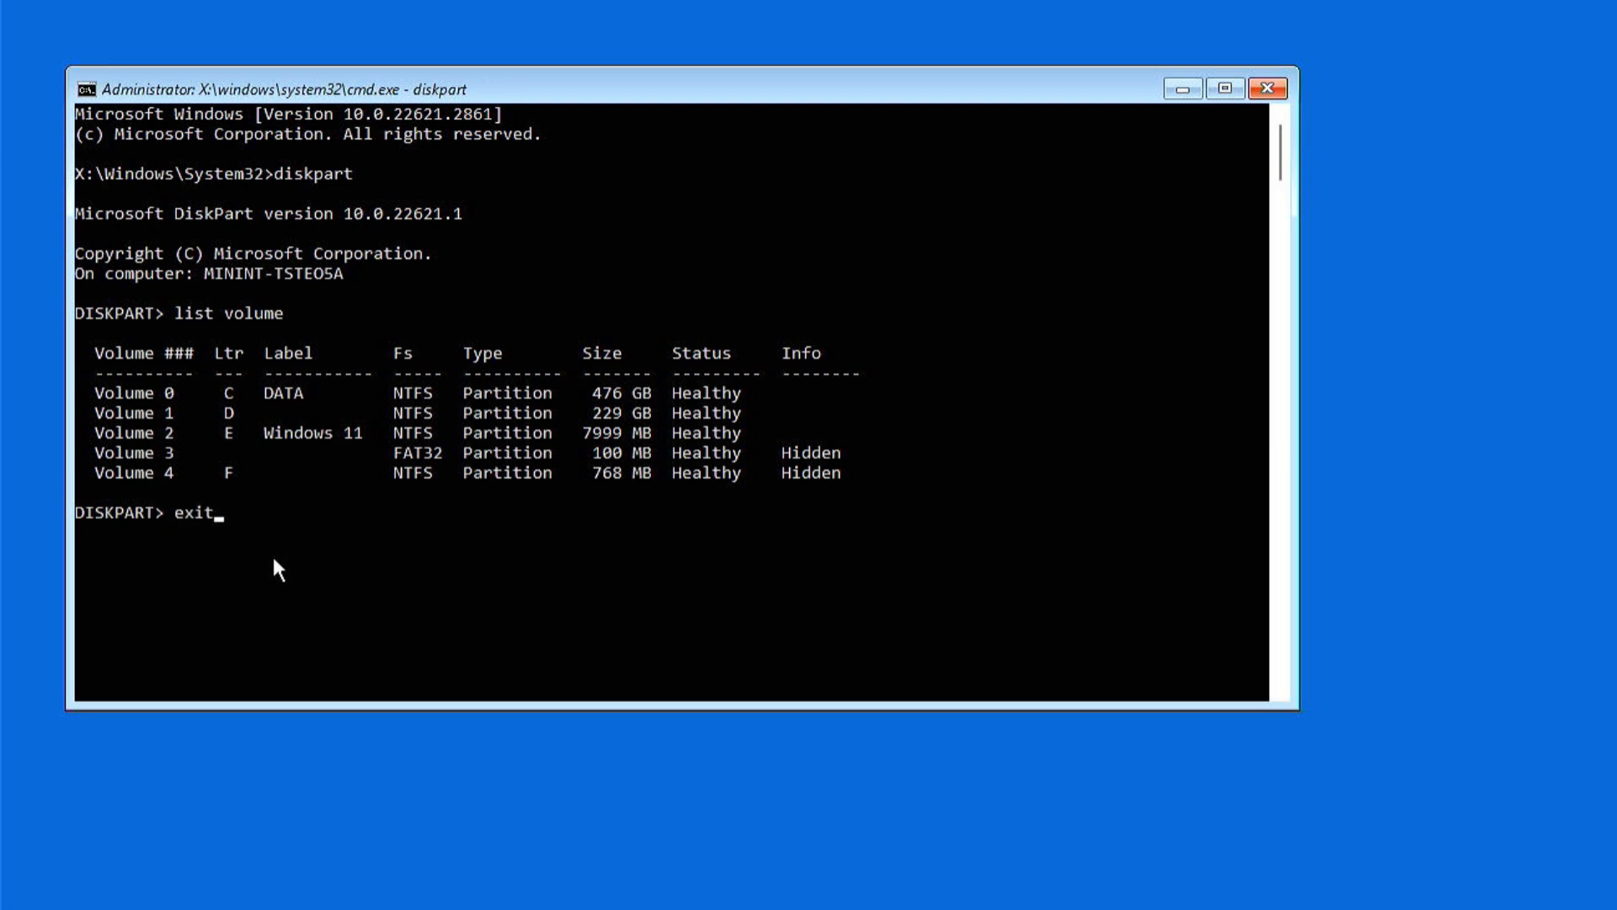
{"action": "key", "text": "Return"}
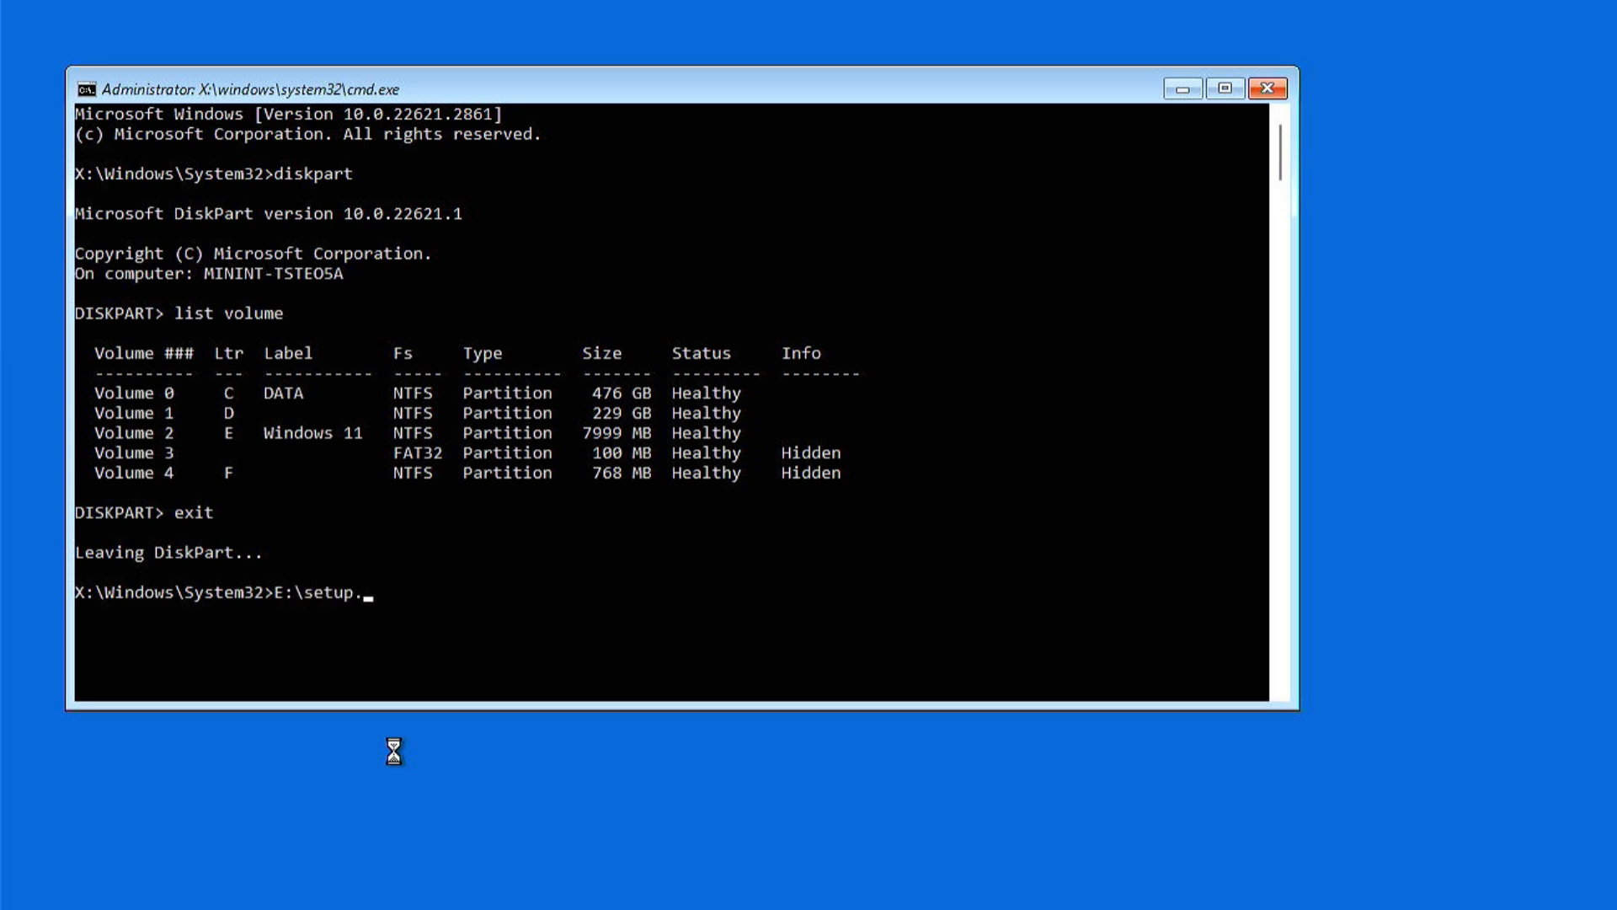
{"action": "key", "text": "Return"}
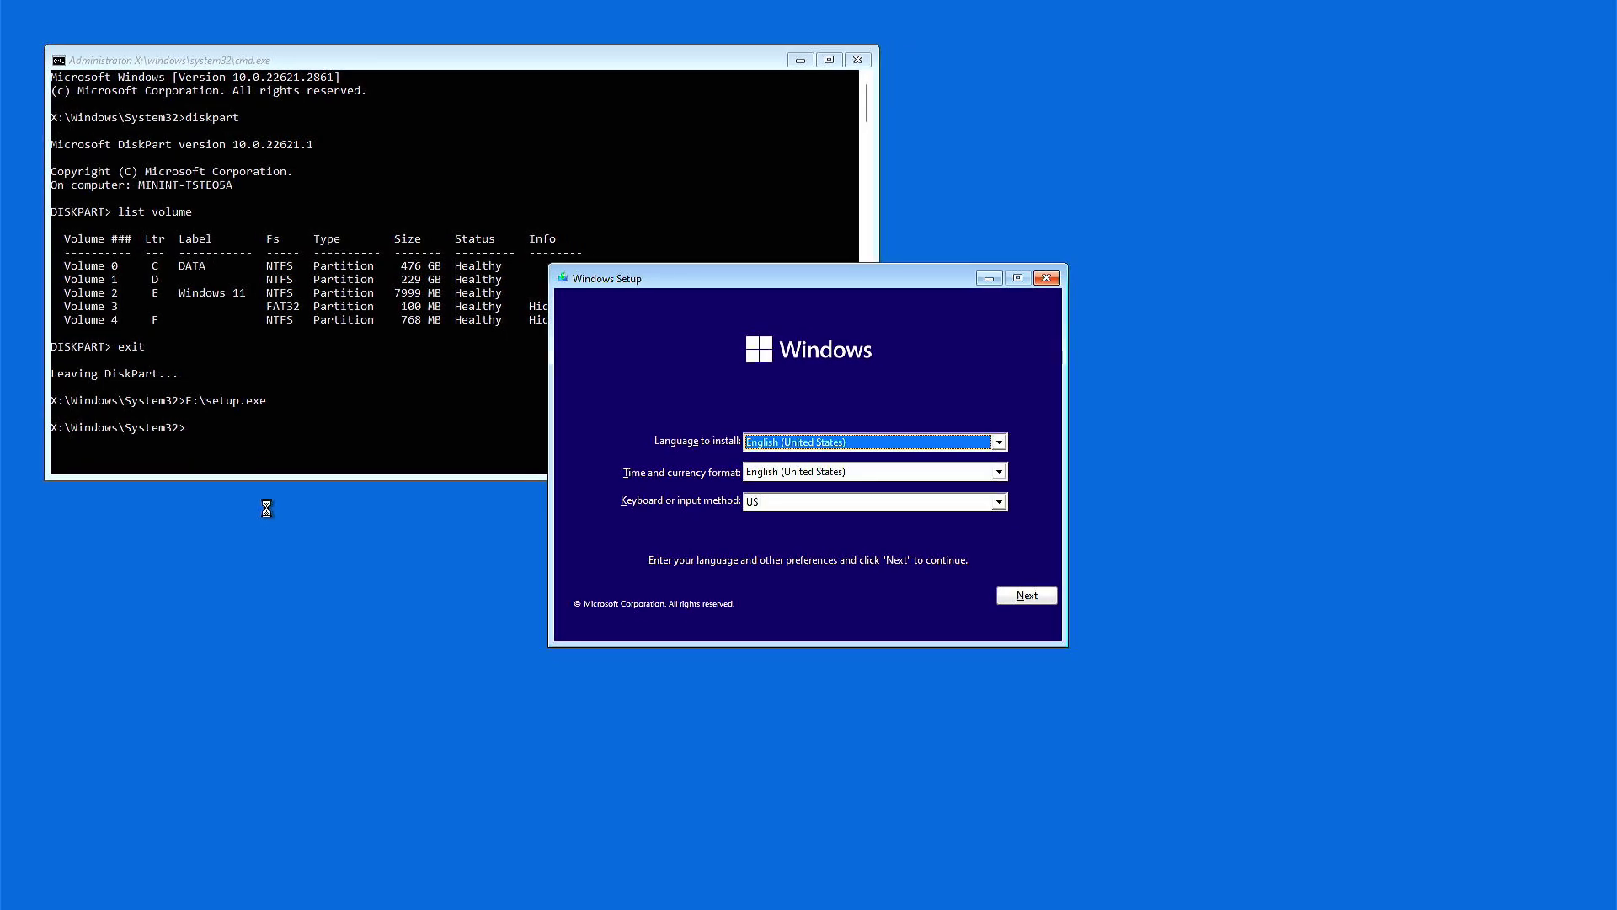
- Keep default language settings, choose Install now, accept the licence terms, and pick Custom install
{"action": "left_click", "coordinate": [1025, 596]}
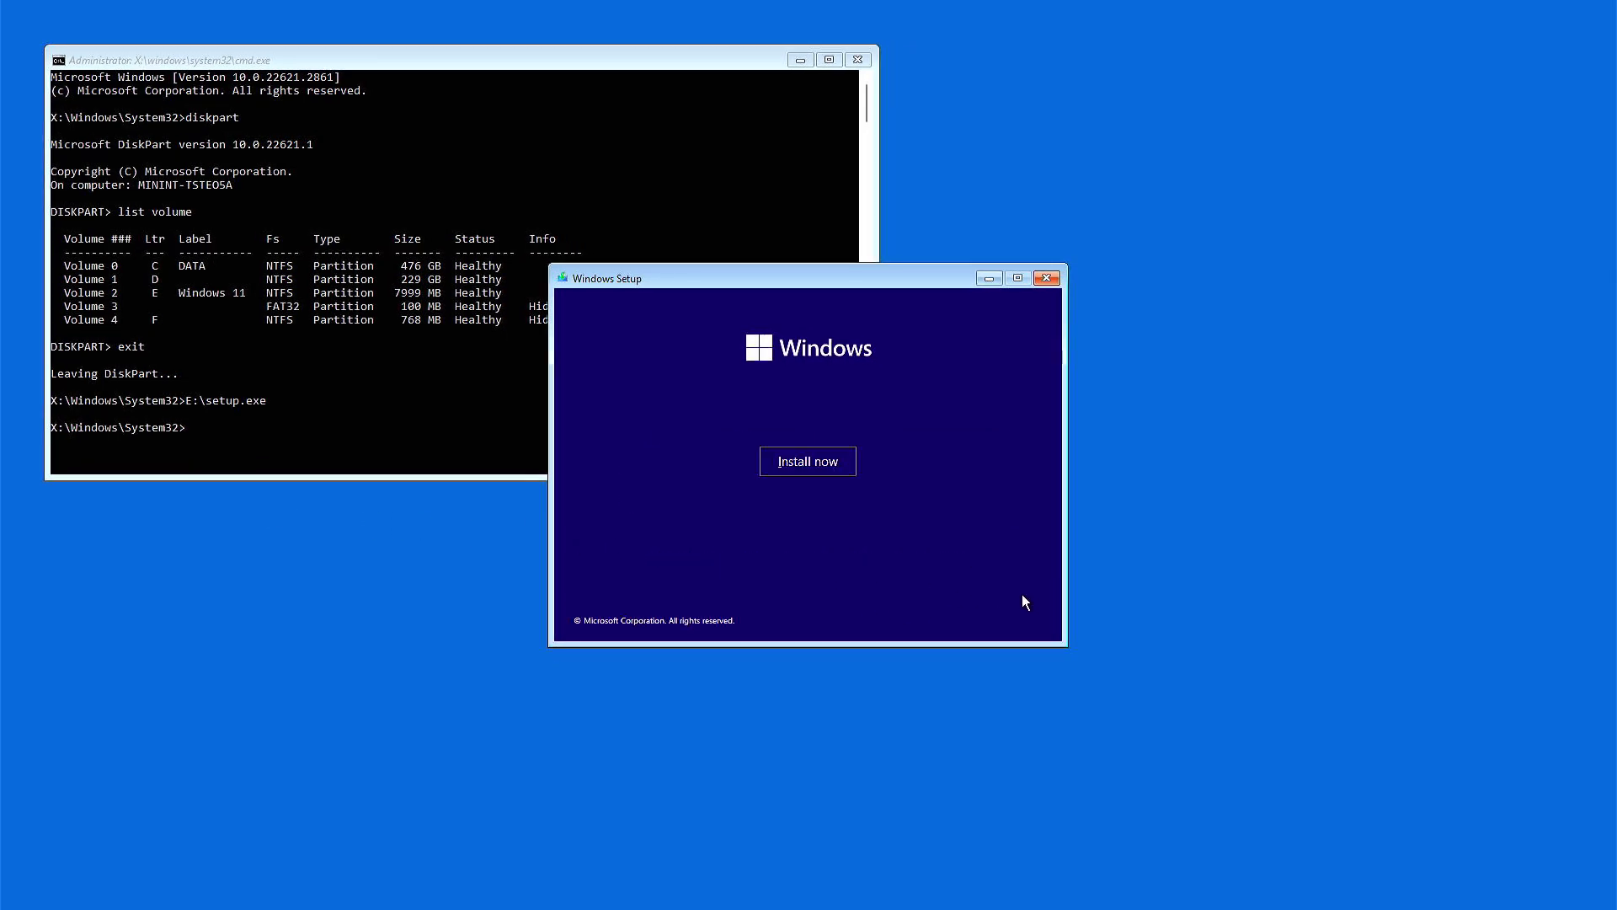
{"action": "left_click", "coordinate": [823, 466]}
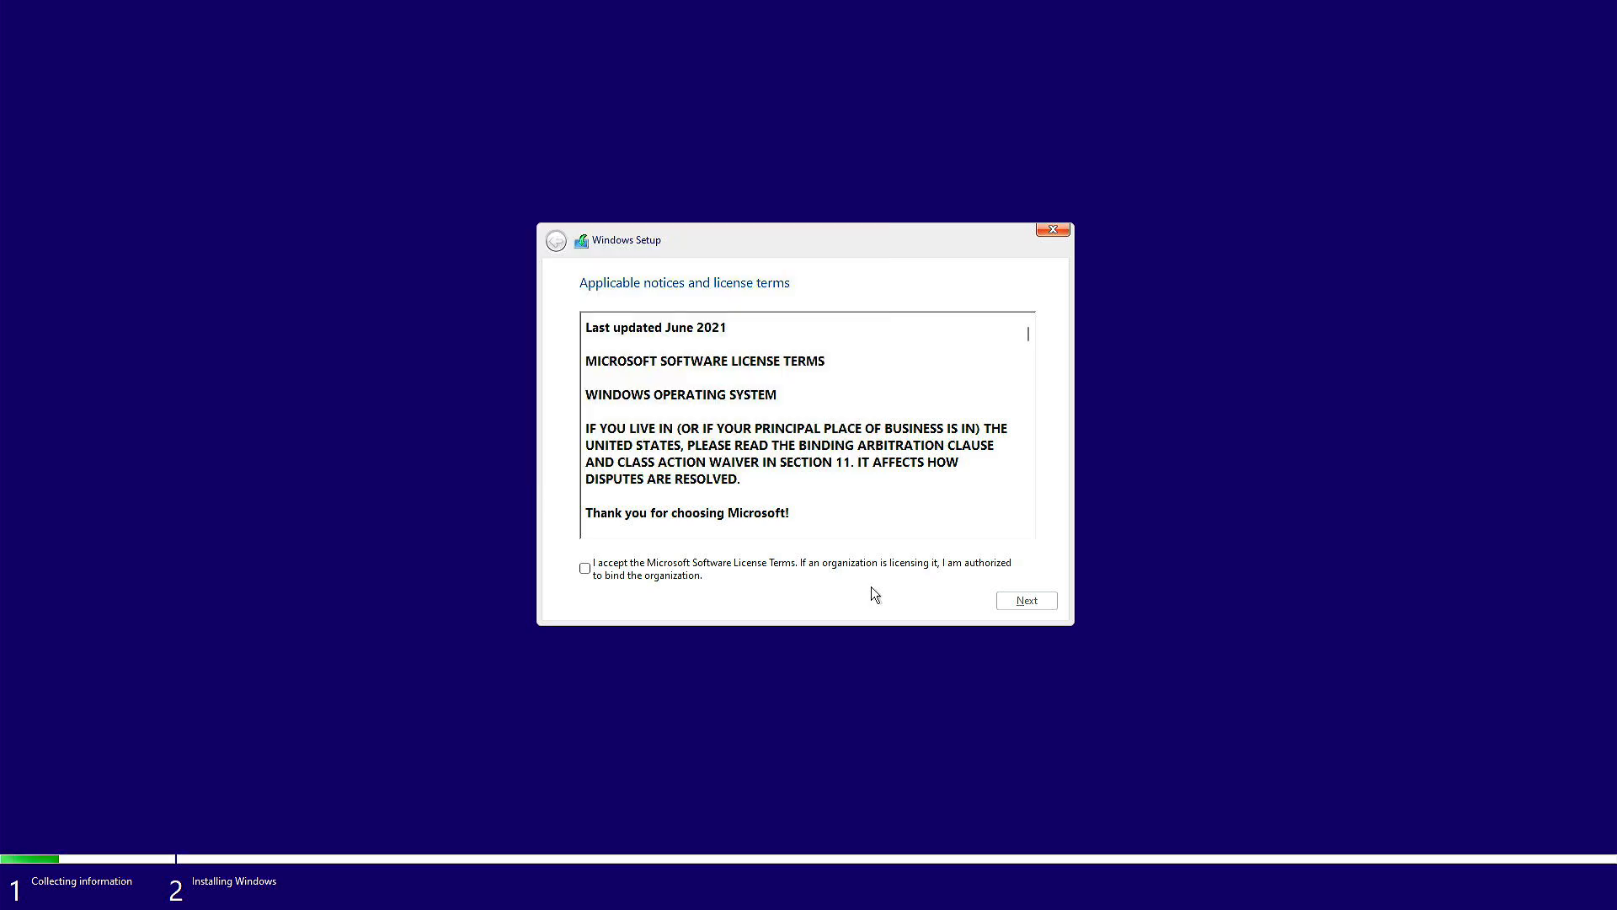
{"action": "left_click", "coordinate": [586, 569]}
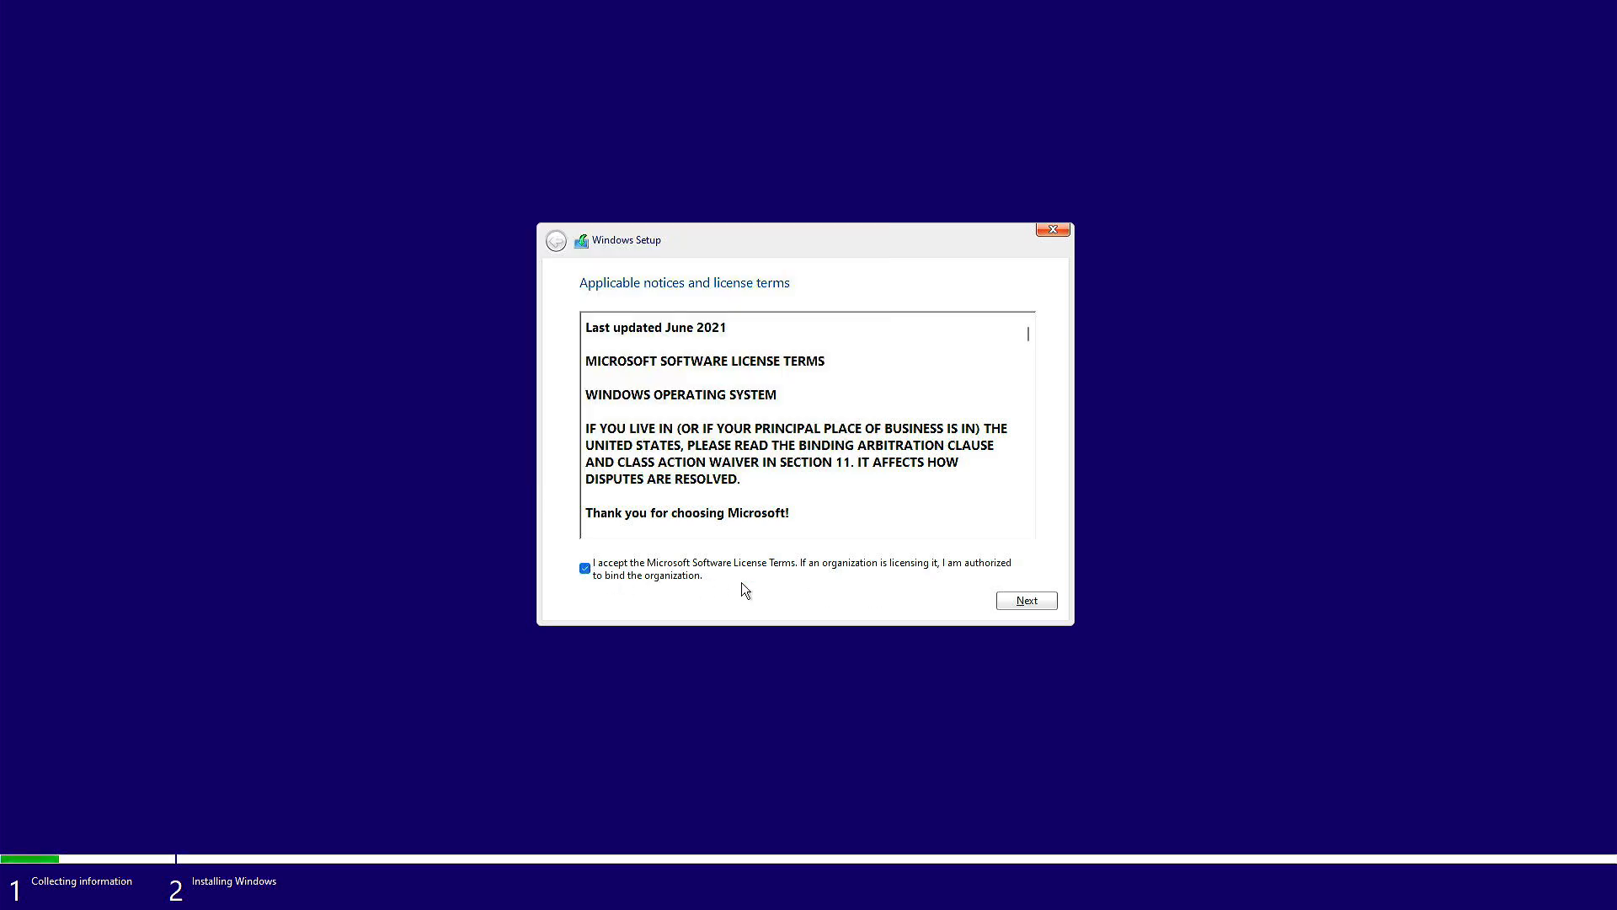
{"action": "left_click", "coordinate": [1026, 600]}
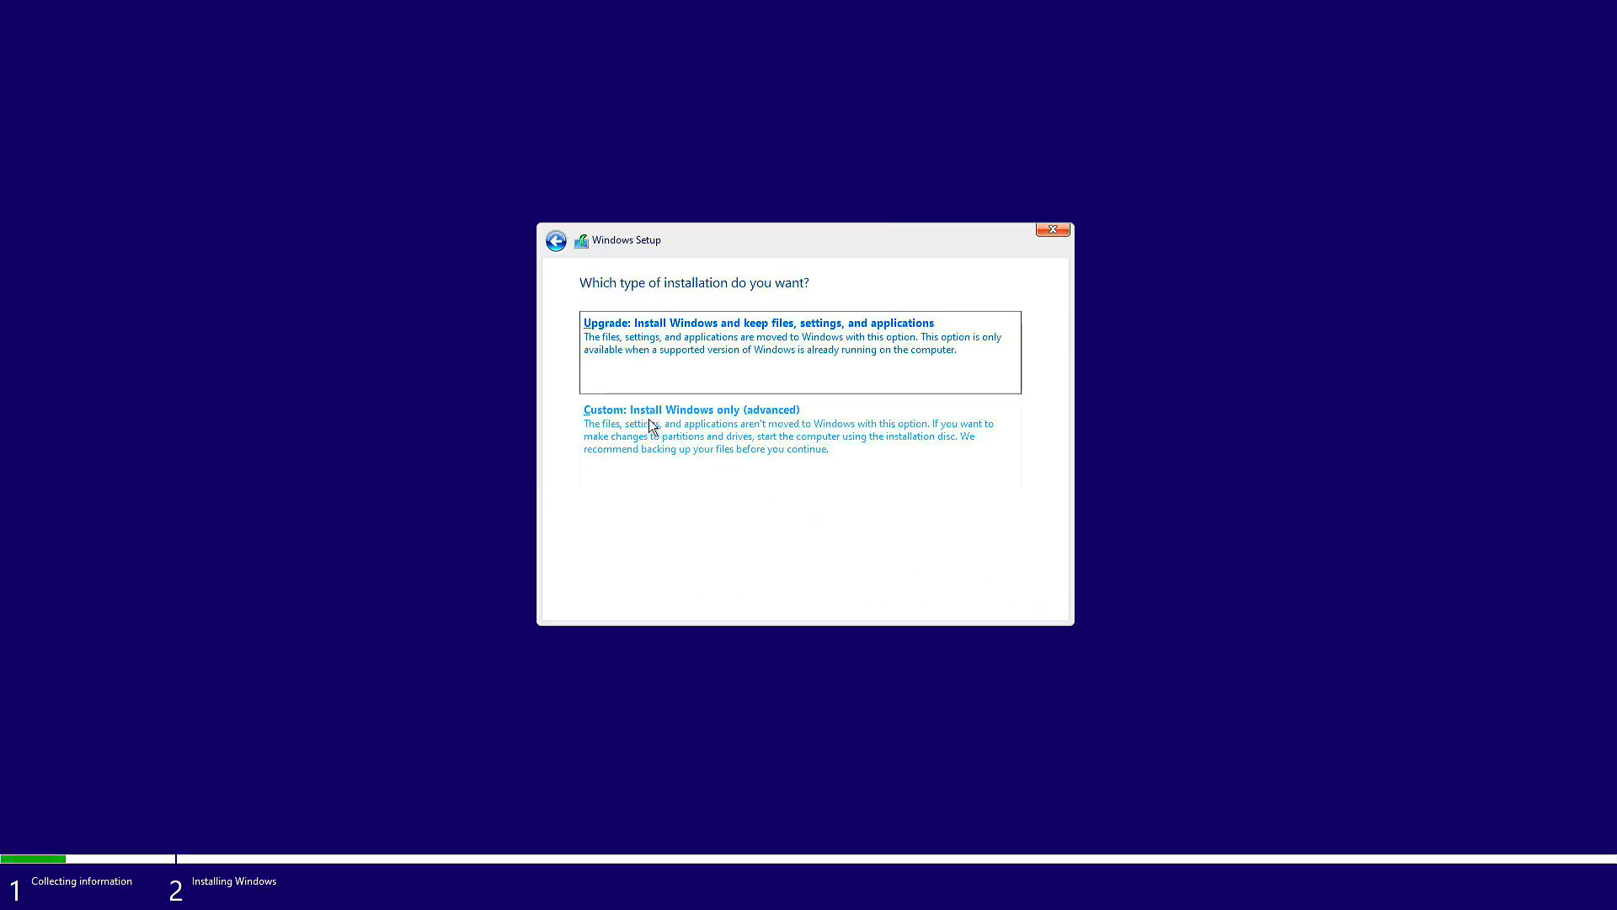
{"action": "left_click", "coordinate": [707, 424]}
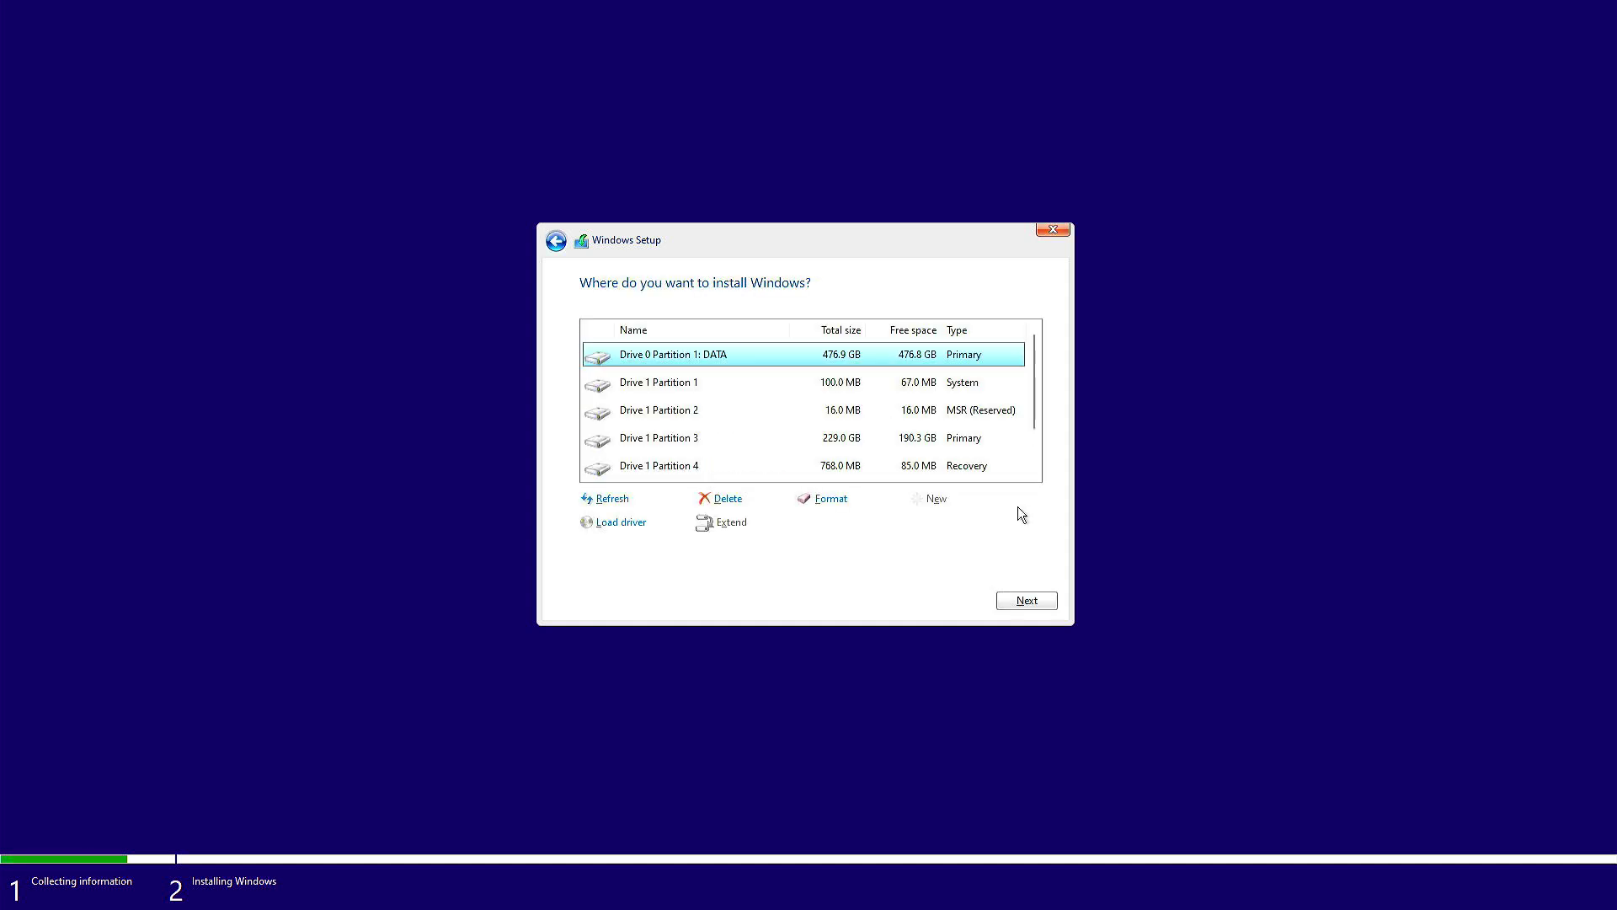
- Format and delete Drive 1's 100 MB system partition, then delete the 16 MB MSR partition
{"action": "left_click", "coordinate": [850, 385]}
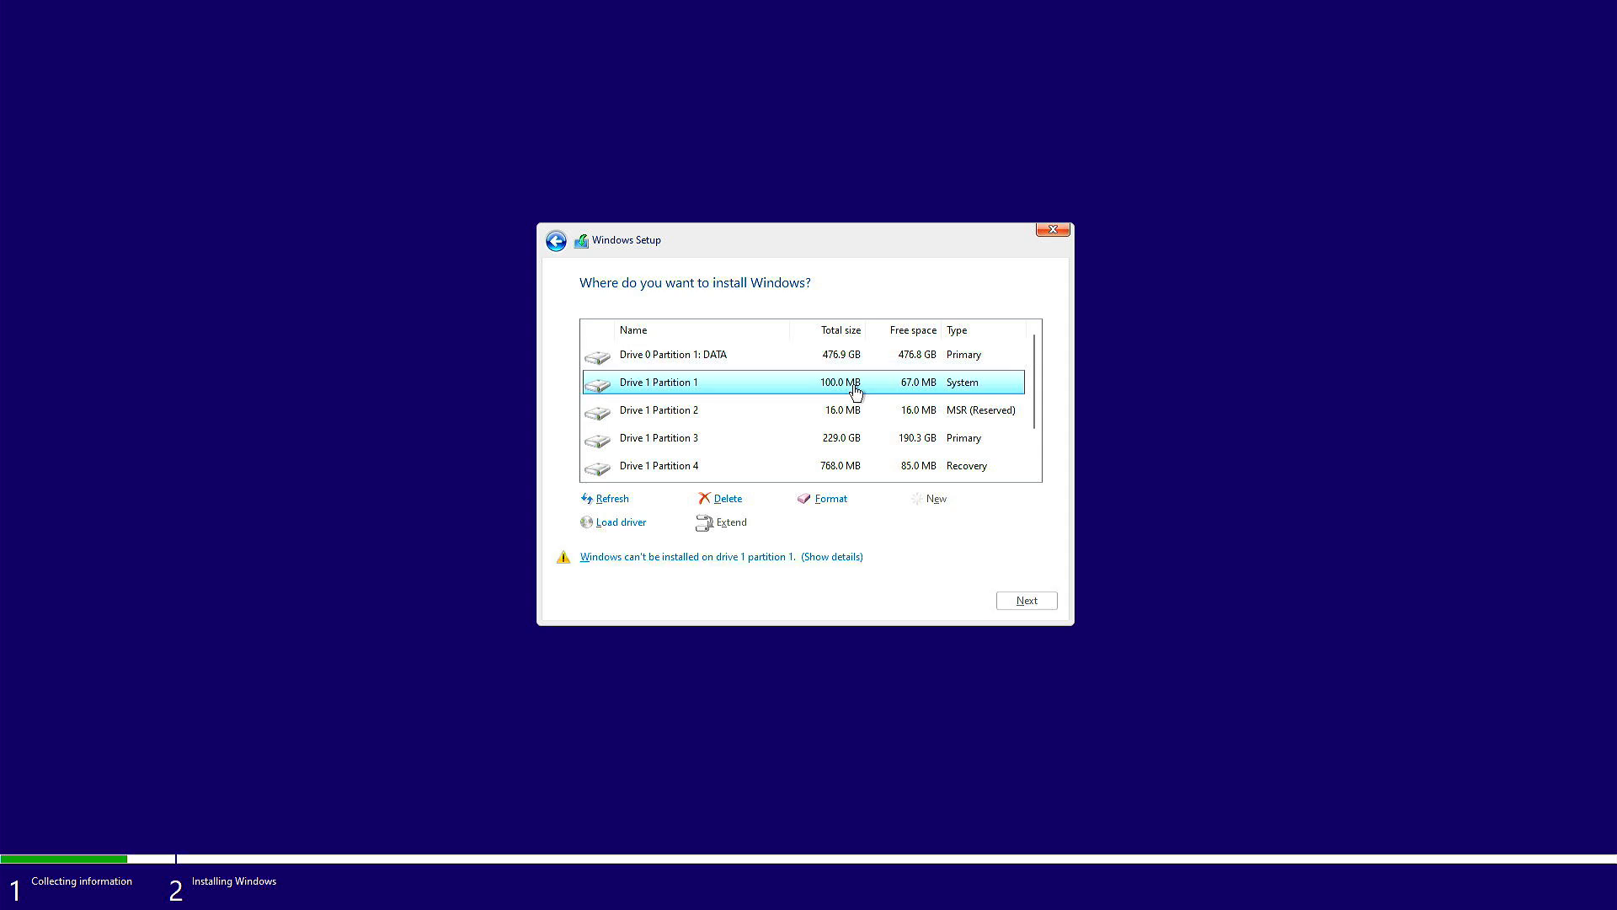
{"action": "left_click", "coordinate": [831, 504]}
{"action": "left_click", "coordinate": [917, 524]}
{"action": "left_click", "coordinate": [726, 499]}
{"action": "left_click", "coordinate": [917, 525]}
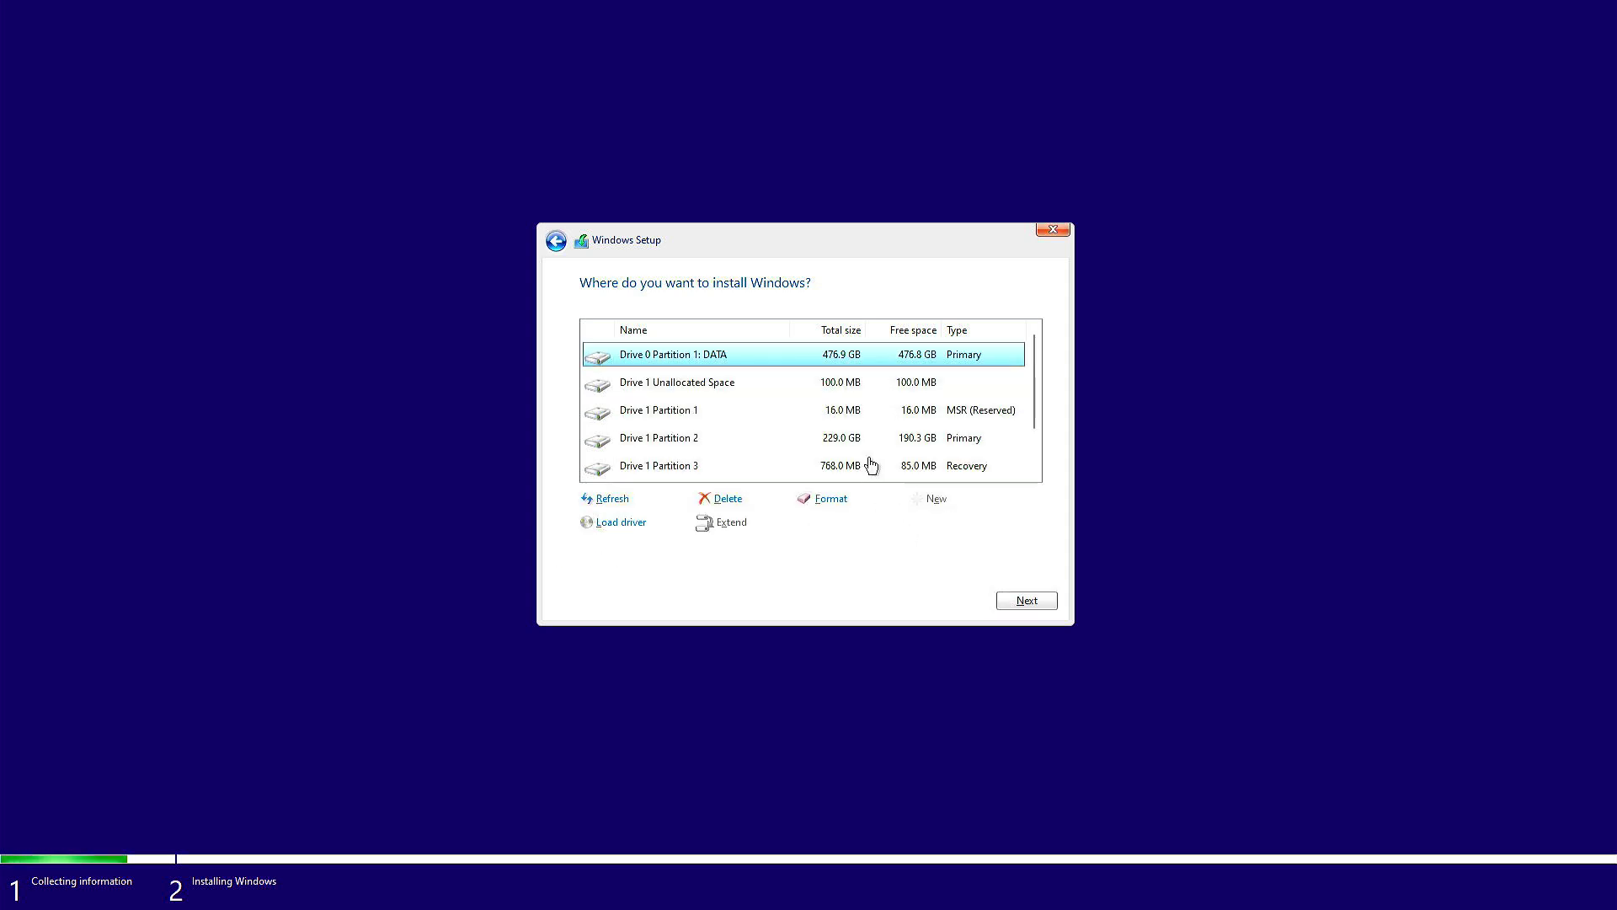
{"action": "left_click", "coordinate": [861, 413]}
{"action": "left_click", "coordinate": [726, 498]}
{"action": "left_click", "coordinate": [917, 525]}
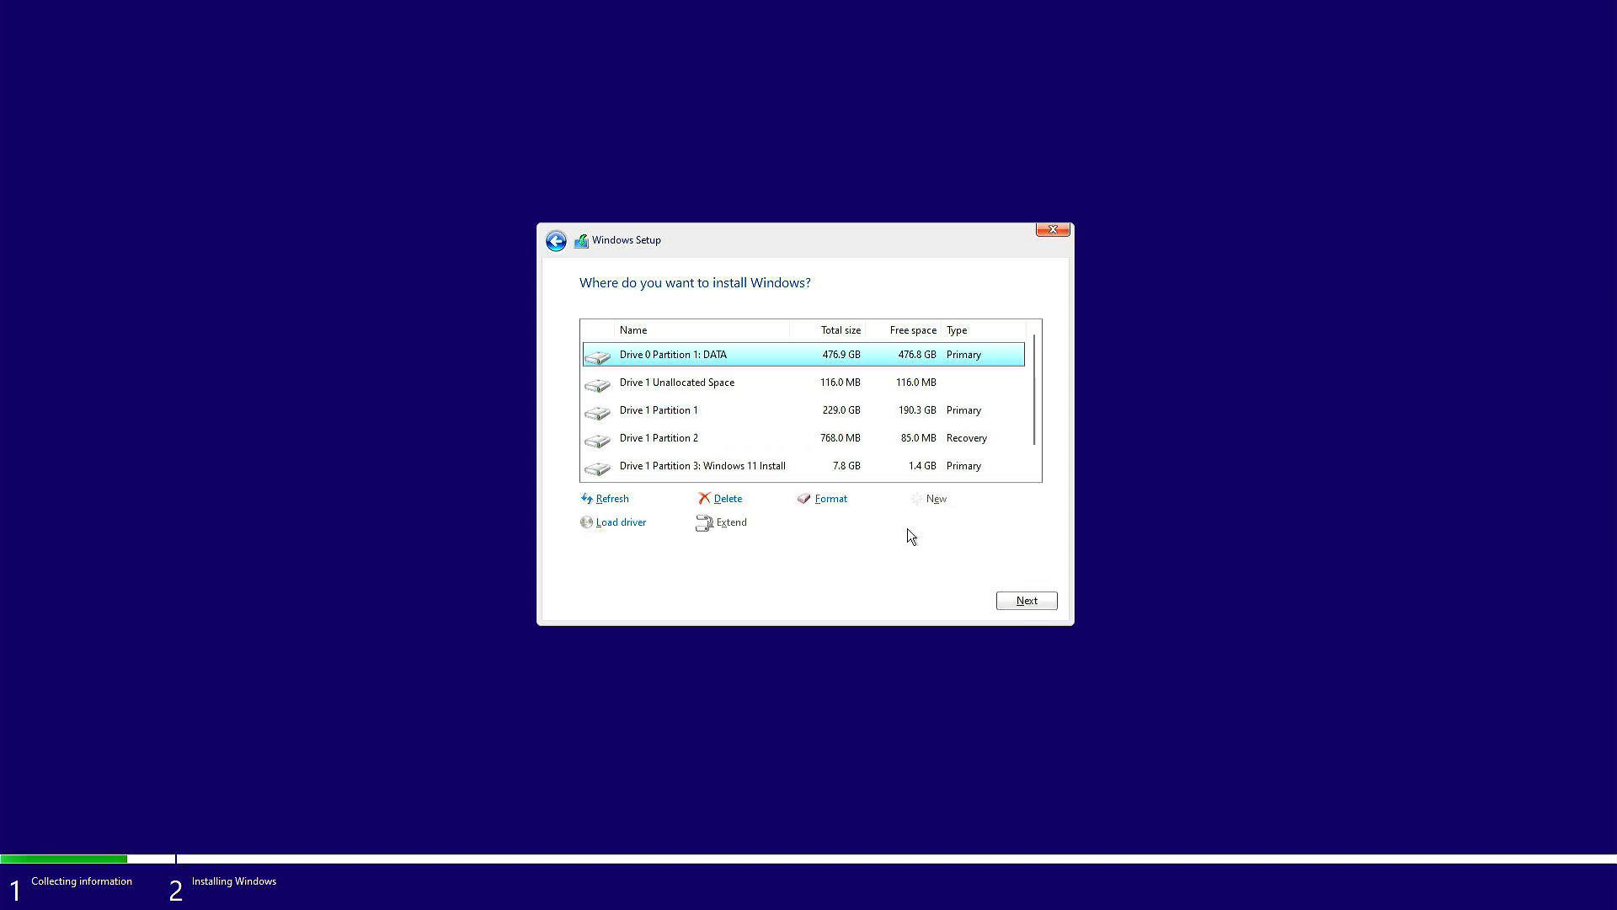
- Format and delete the 768 MB recovery partition and the 229 GB primary partition
{"action": "left_click", "coordinate": [845, 437]}
{"action": "left_click", "coordinate": [832, 500]}
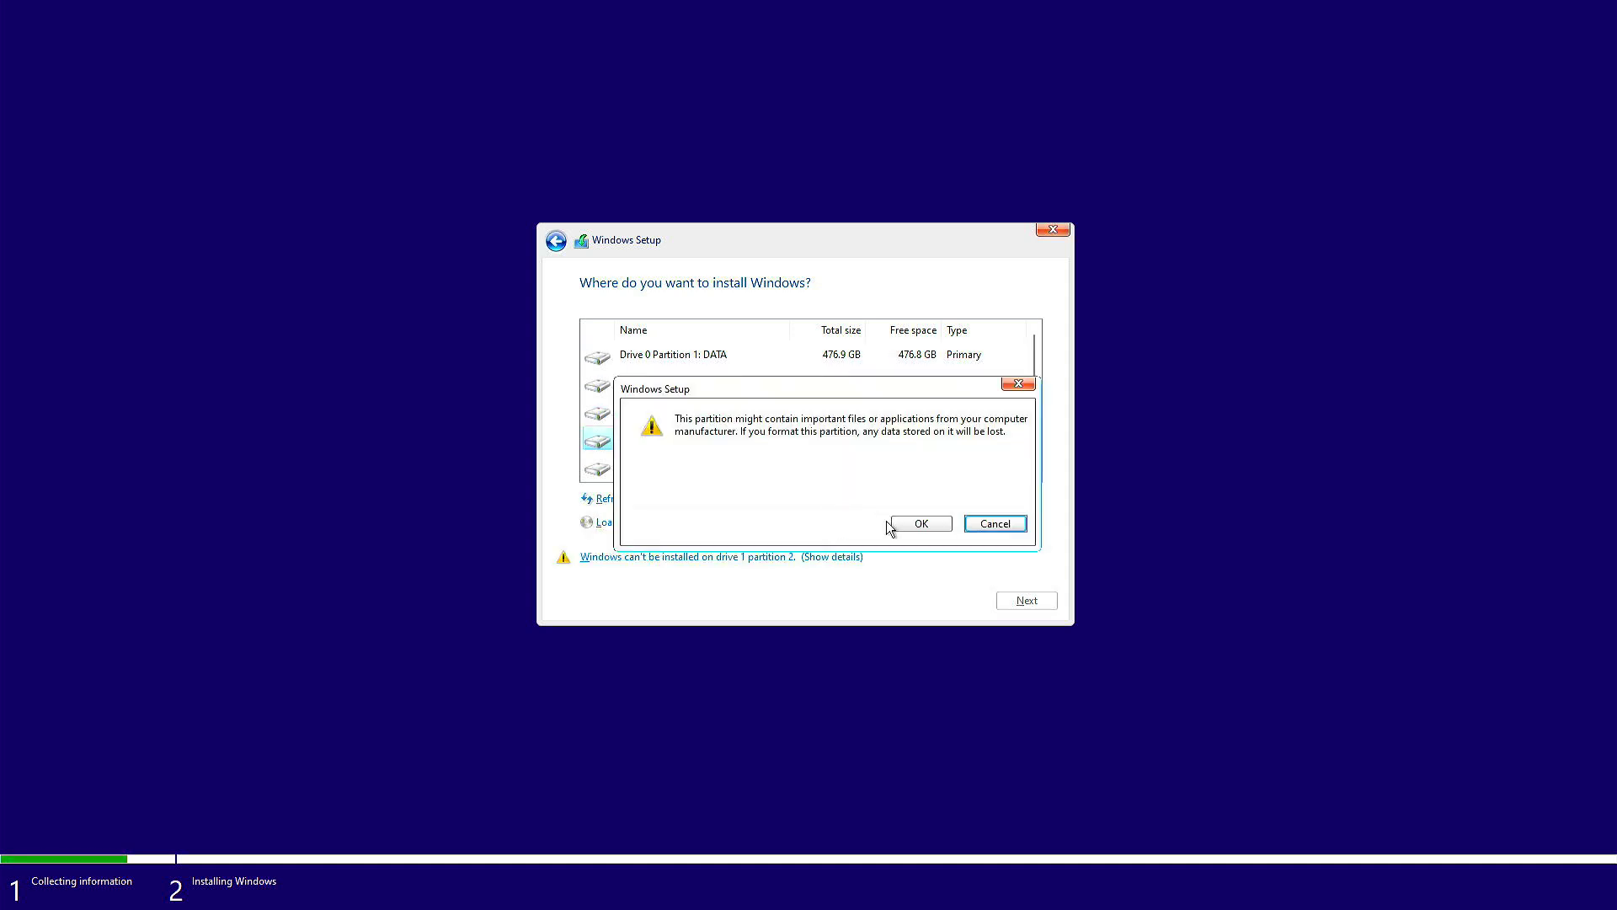
{"action": "left_click", "coordinate": [910, 526]}
{"action": "left_click", "coordinate": [729, 500]}
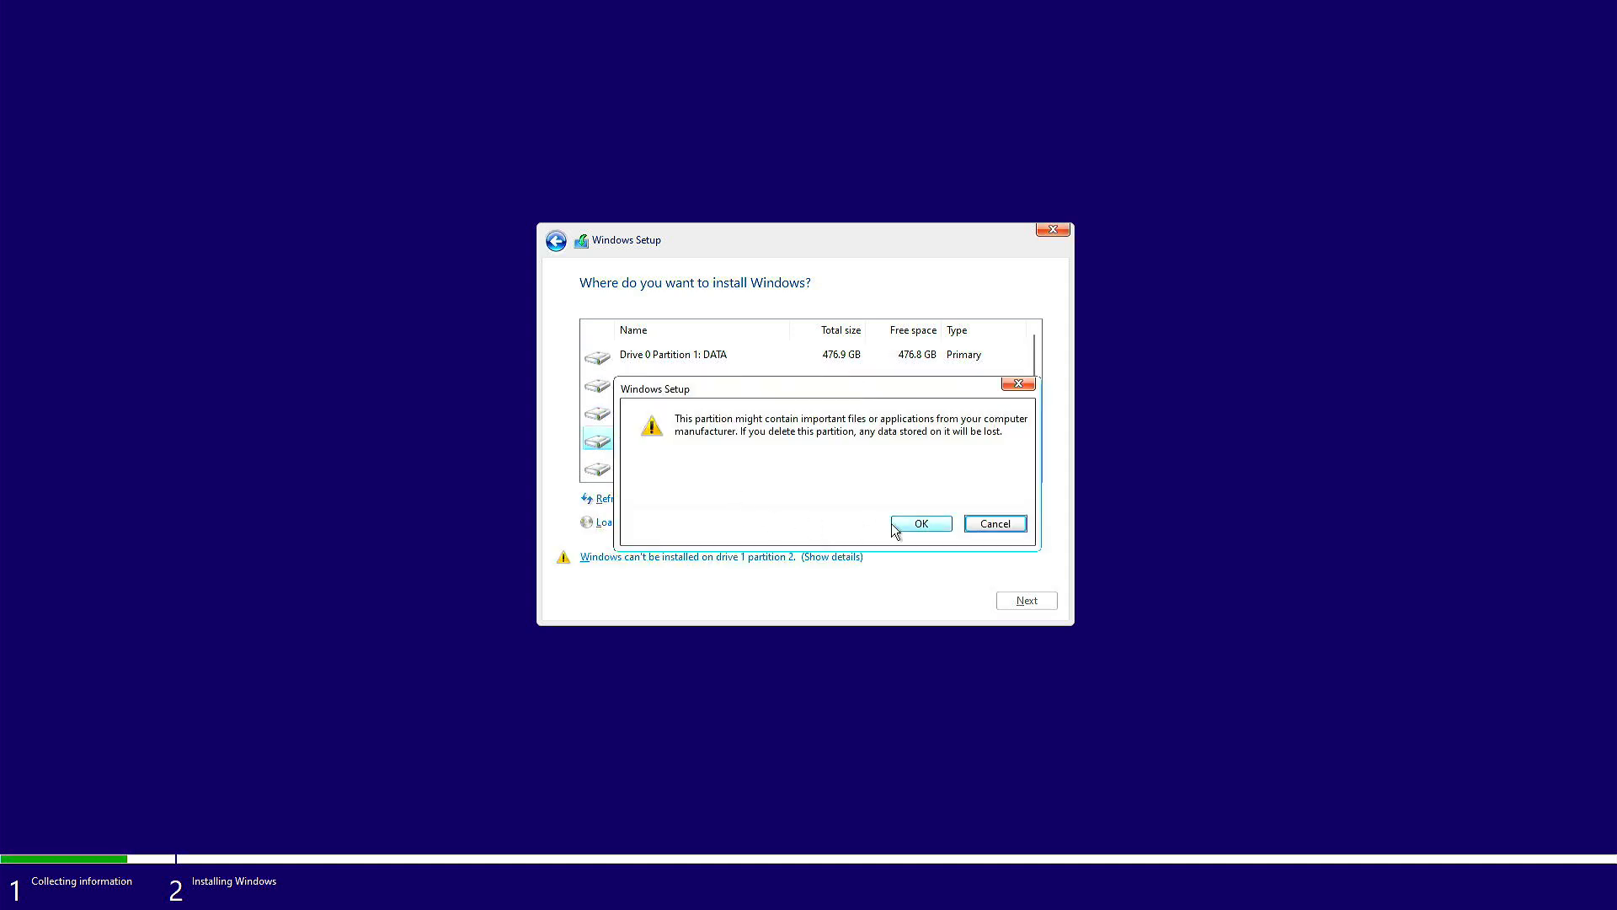
{"action": "left_click", "coordinate": [911, 526]}
{"action": "left_click", "coordinate": [843, 410]}
{"action": "left_click", "coordinate": [830, 498]}
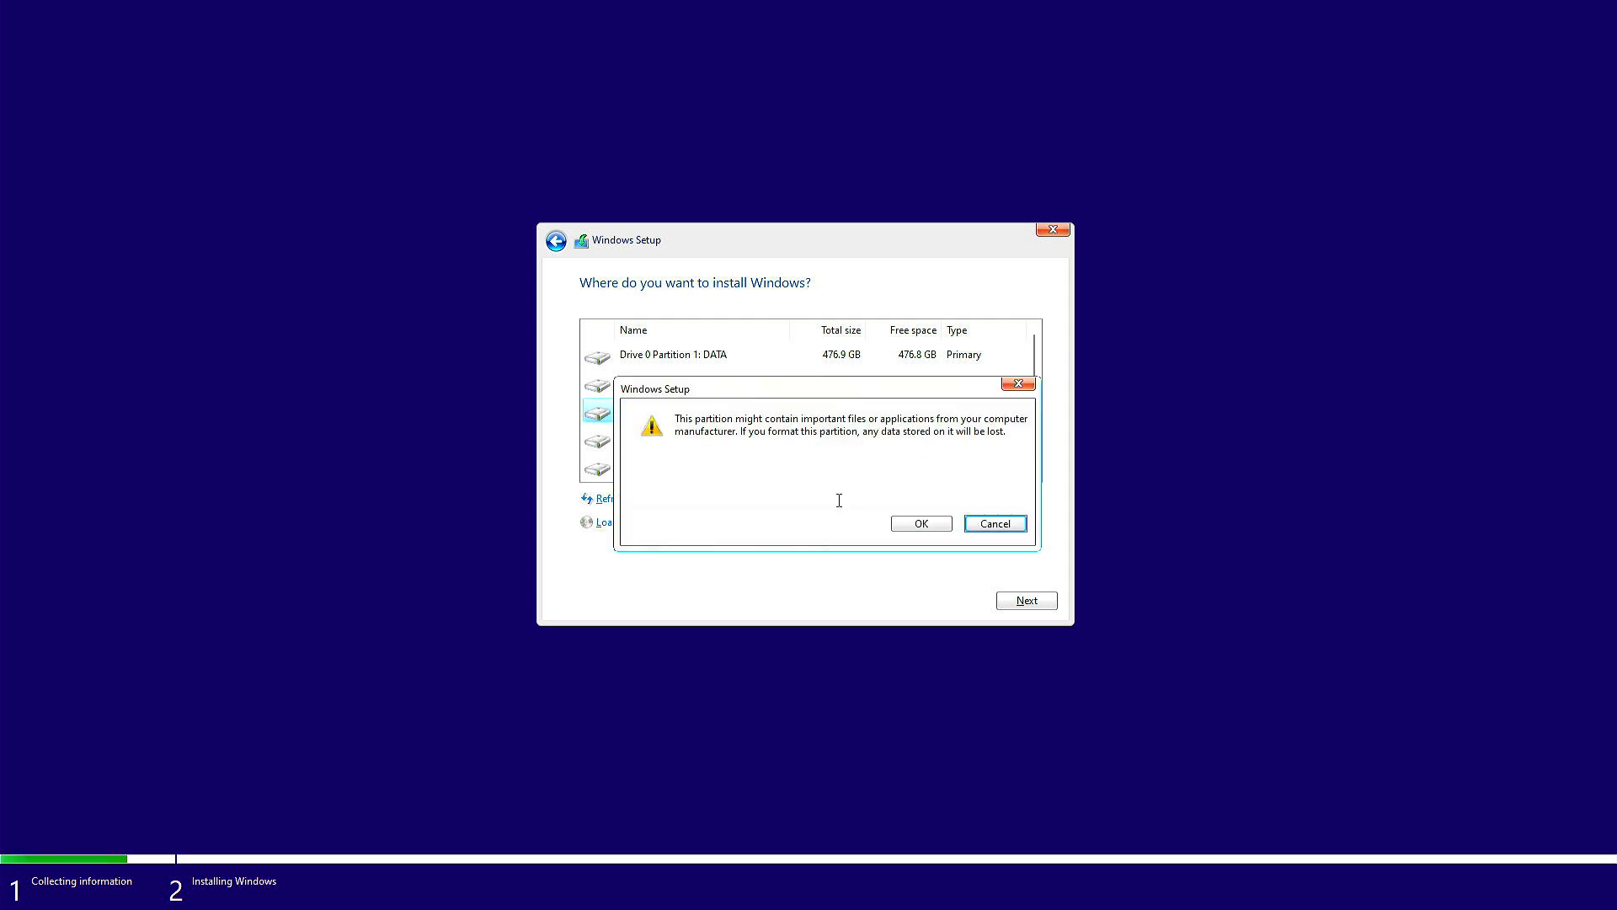
{"action": "left_click", "coordinate": [910, 526]}
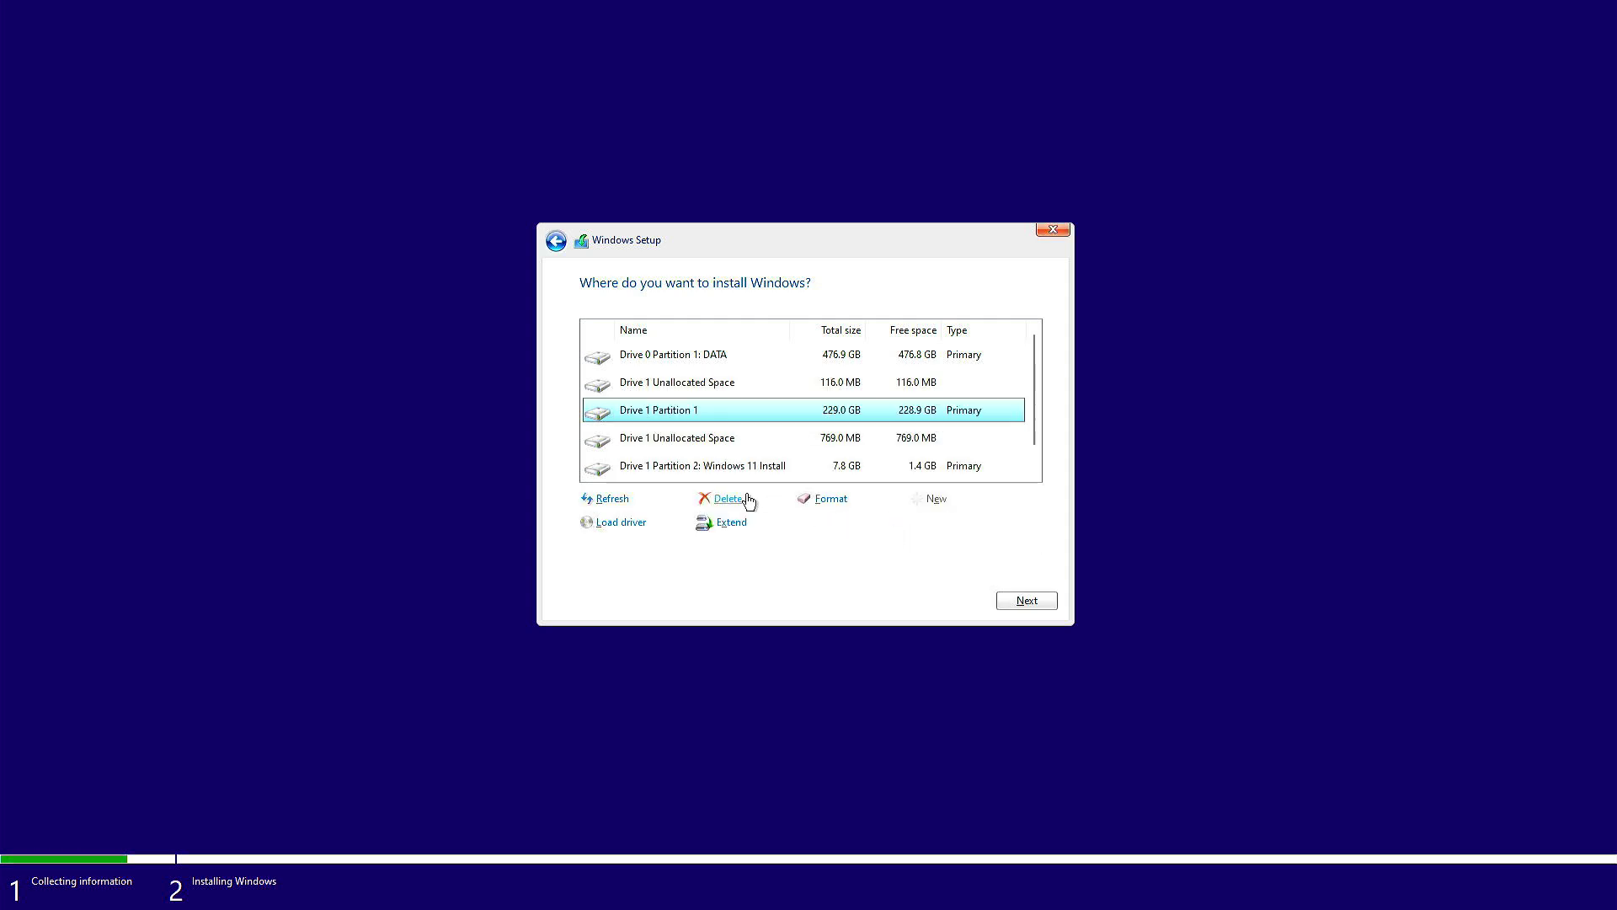
{"action": "left_click", "coordinate": [730, 500]}
{"action": "left_click", "coordinate": [910, 524]}
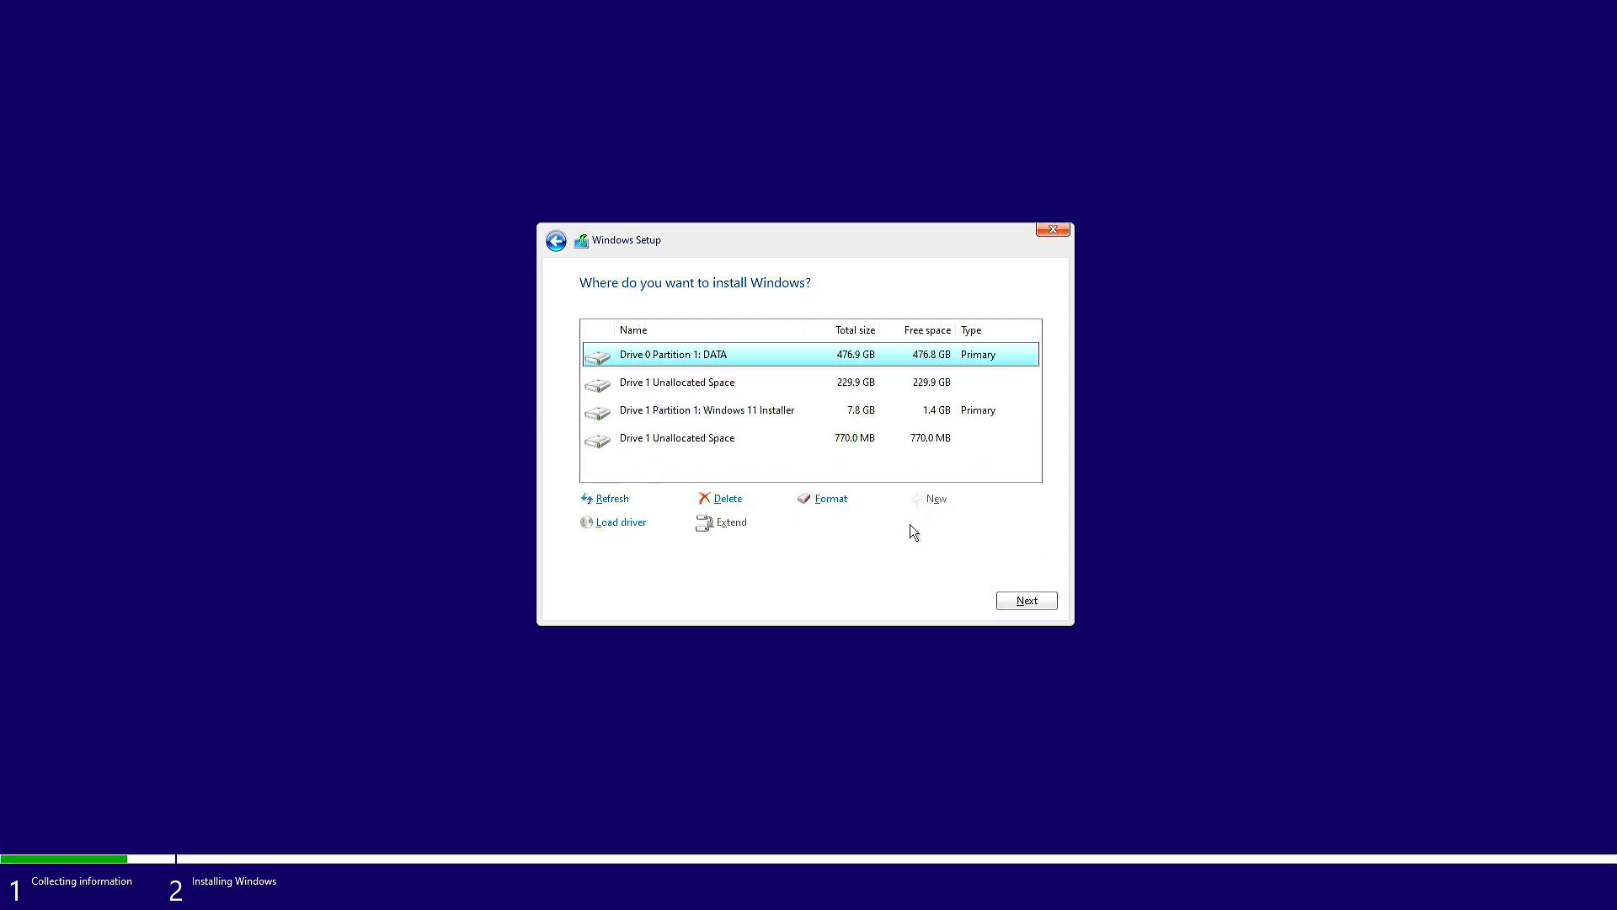
- Install Windows into Drive 1's 229.9 GB unallocated space
{"action": "left_click", "coordinate": [840, 439]}
{"action": "left_click", "coordinate": [855, 386]}
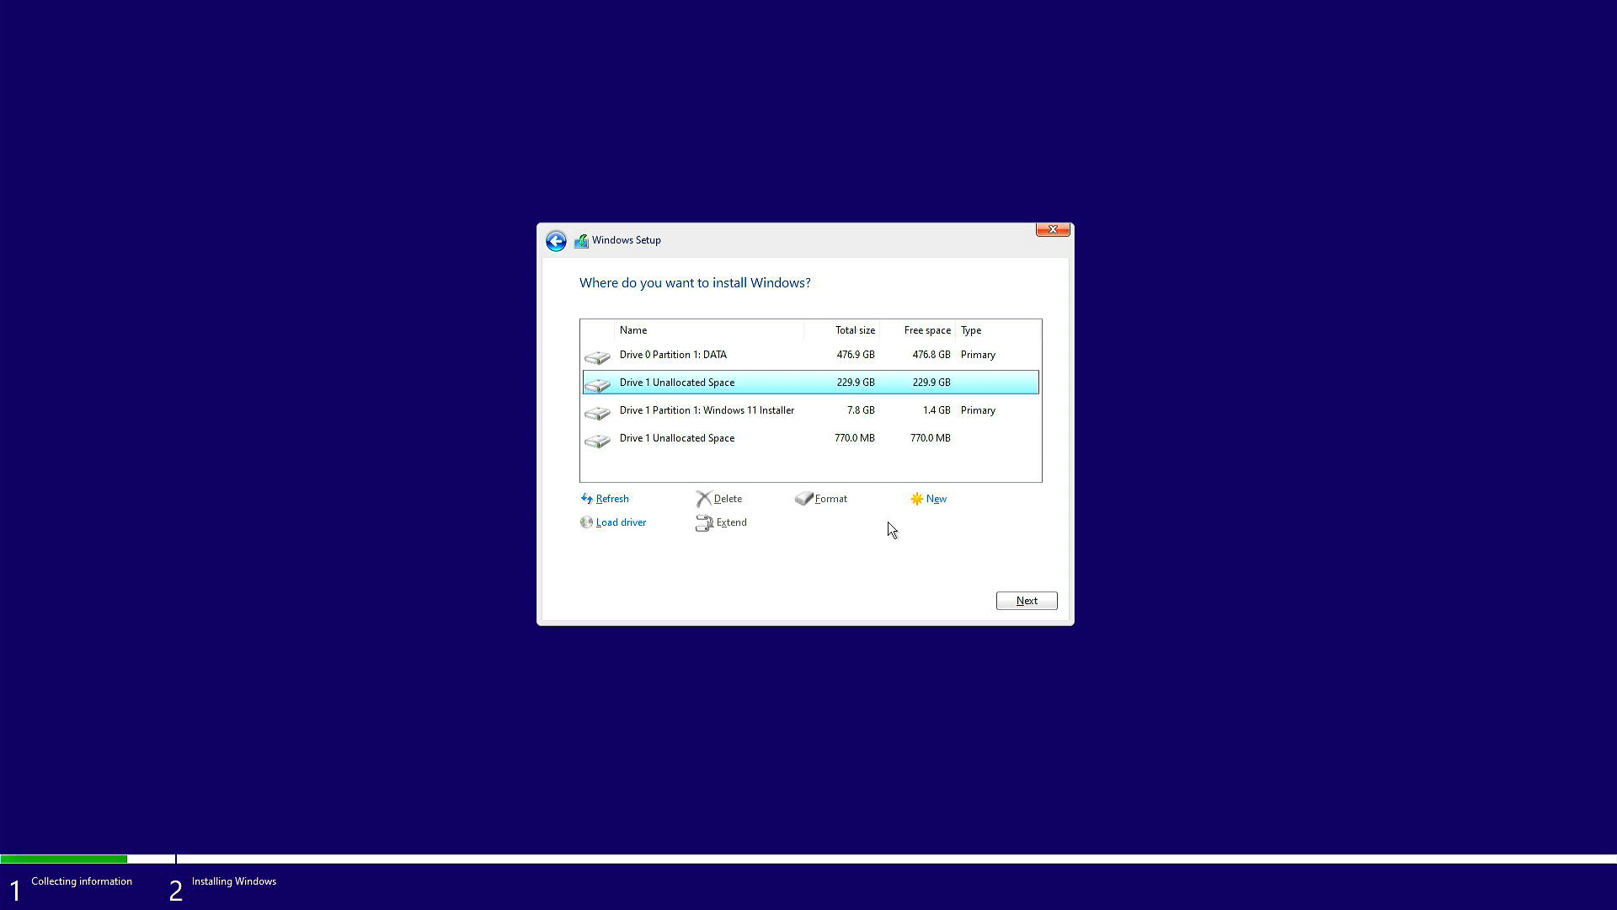
{"action": "left_click", "coordinate": [1027, 601]}
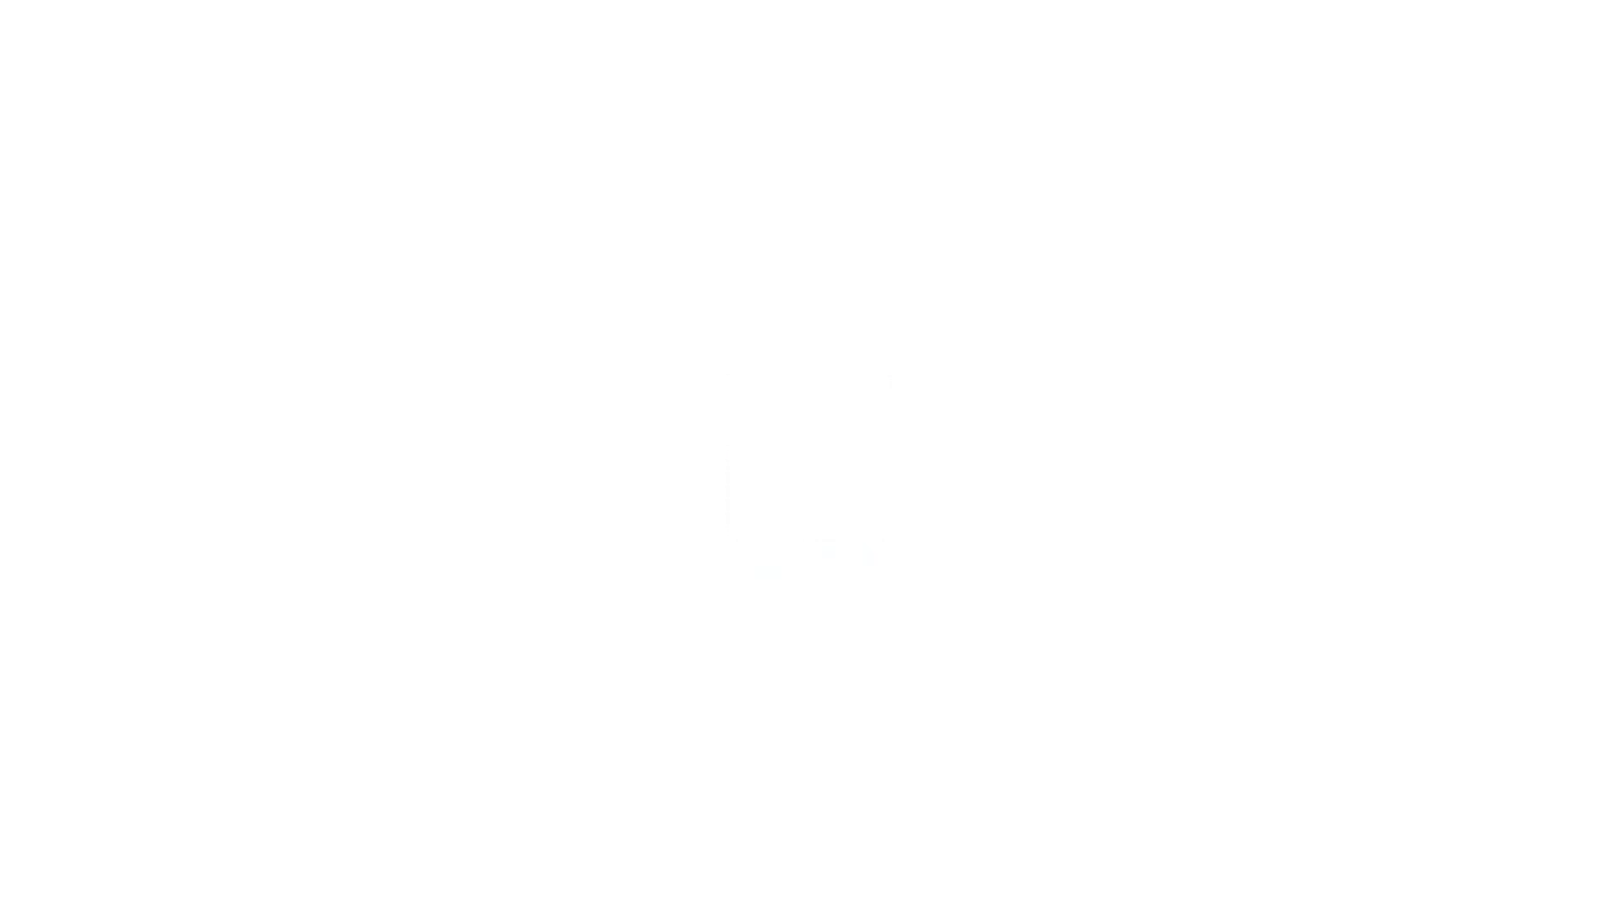
- Accept the suggested region and keyboard layout, skipping a second layout
{"action": "left_click", "coordinate": [1219, 720]}
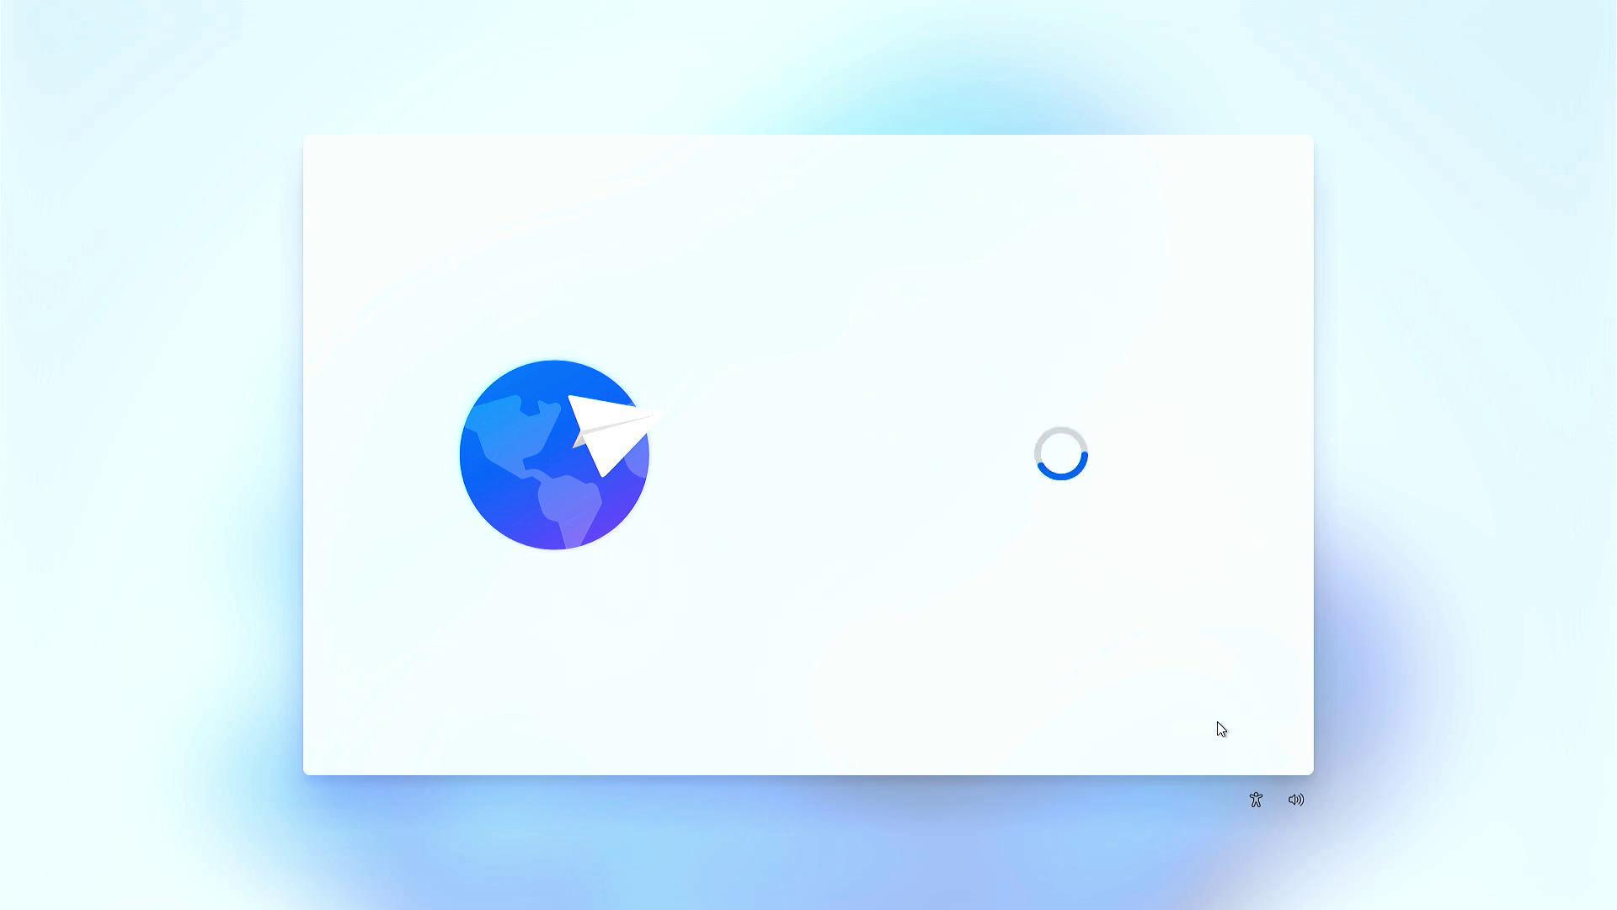
{"action": "left_click", "coordinate": [1221, 723]}
{"action": "left_click", "coordinate": [1221, 723]}
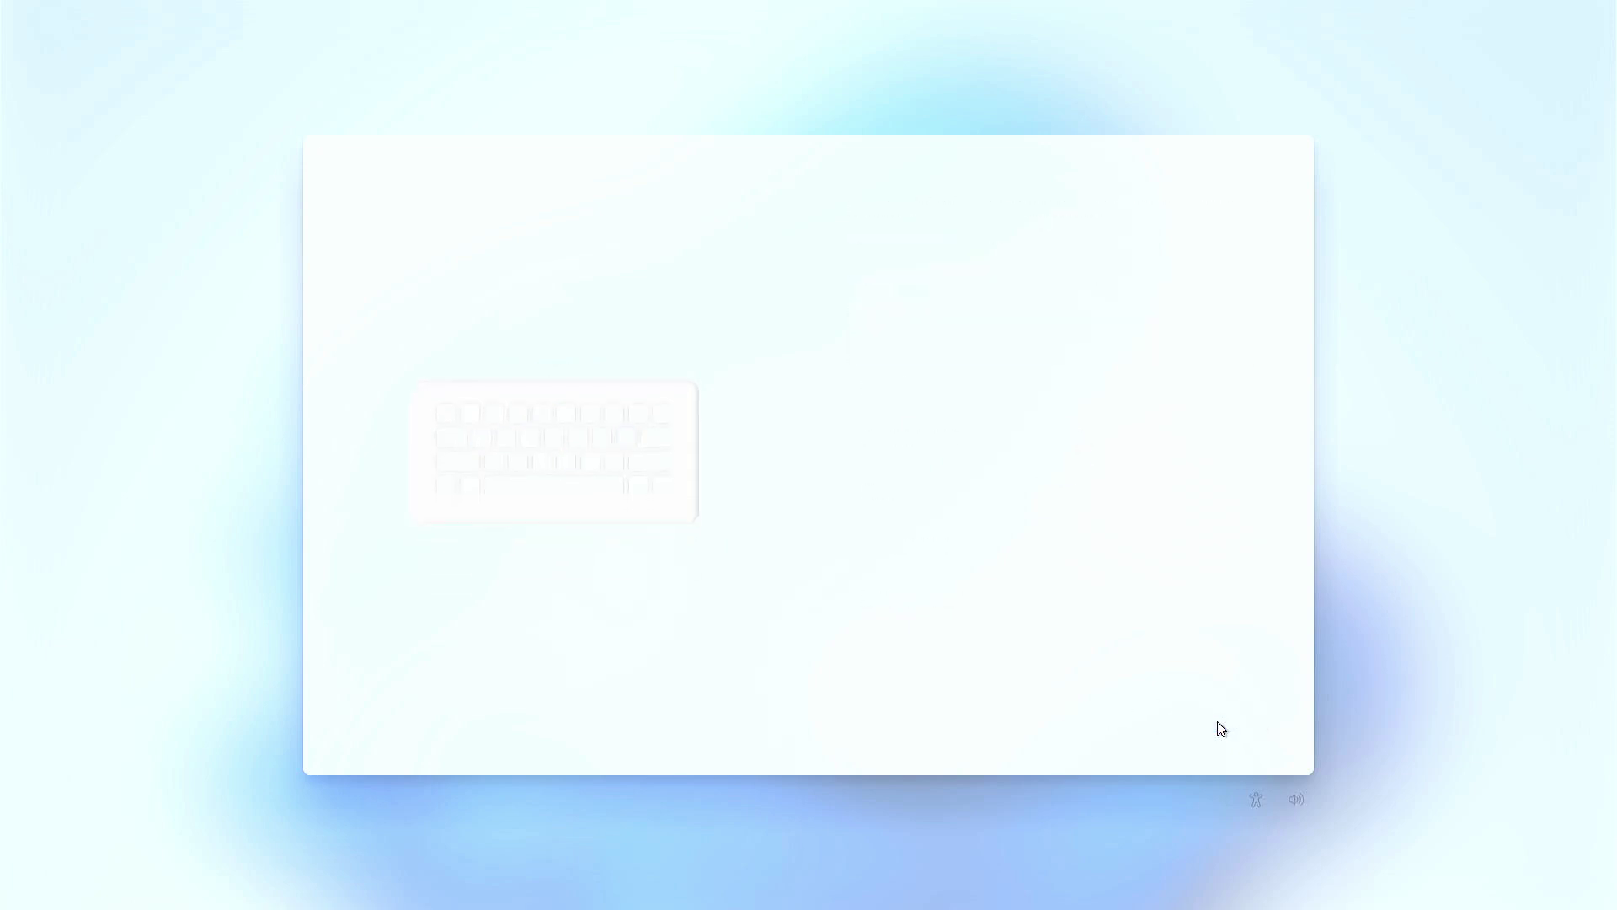
- Connect to the TP-Link_1084 Wi-Fi network with its security key and continue
{"action": "left_click", "coordinate": [1179, 442]}
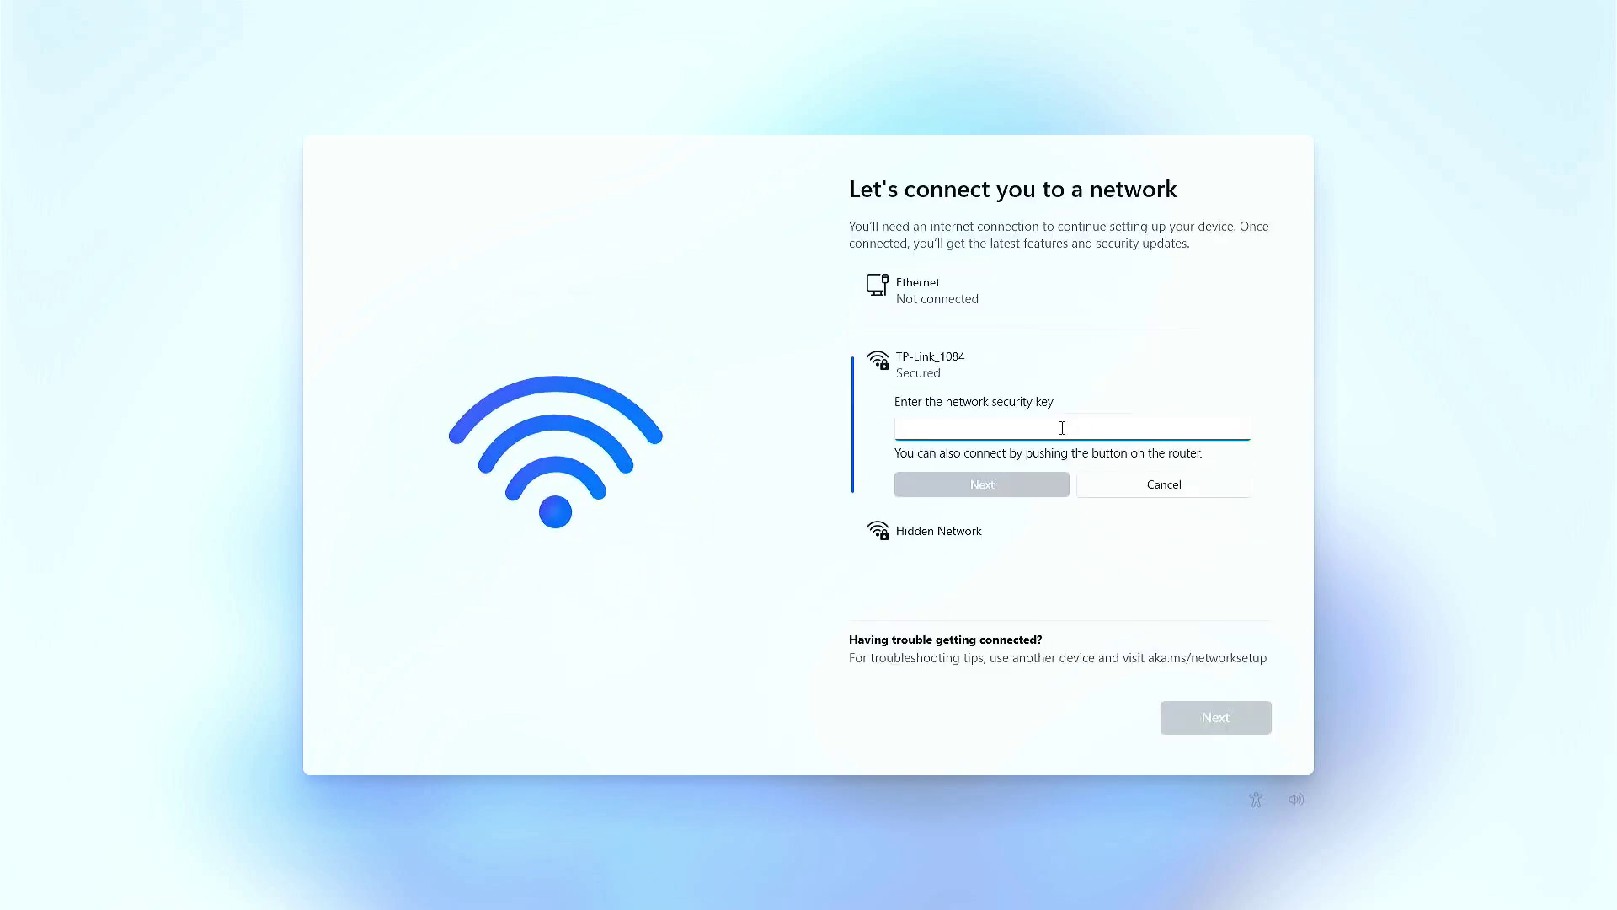
{"action": "type", "text": "1"}
{"action": "key", "text": "Return"}
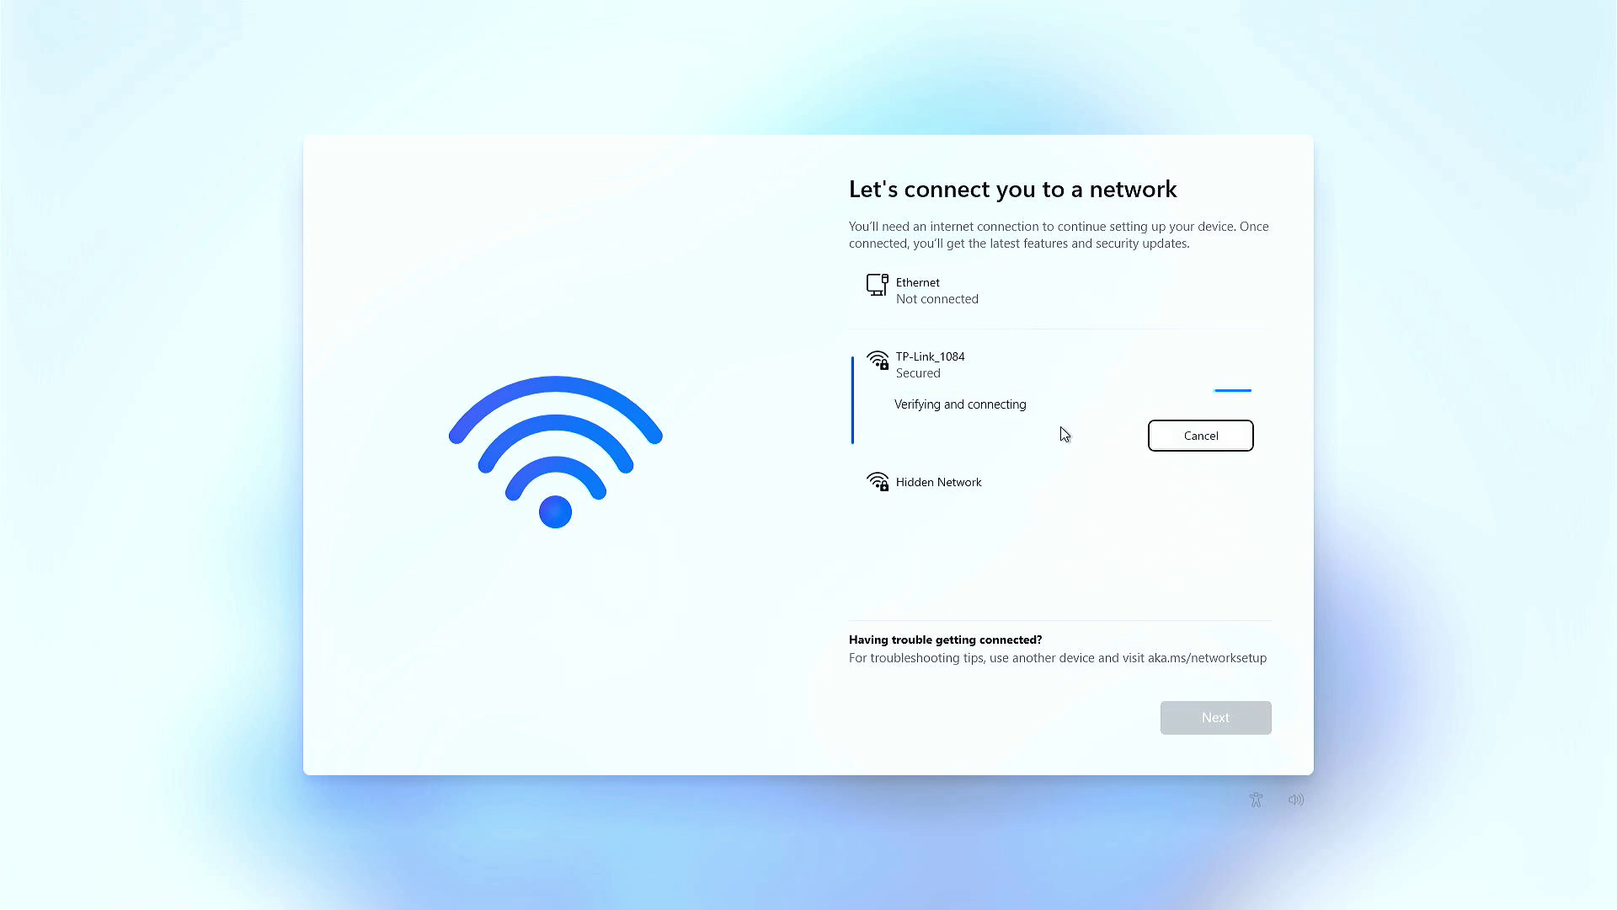
{"action": "left_click", "coordinate": [1229, 712]}
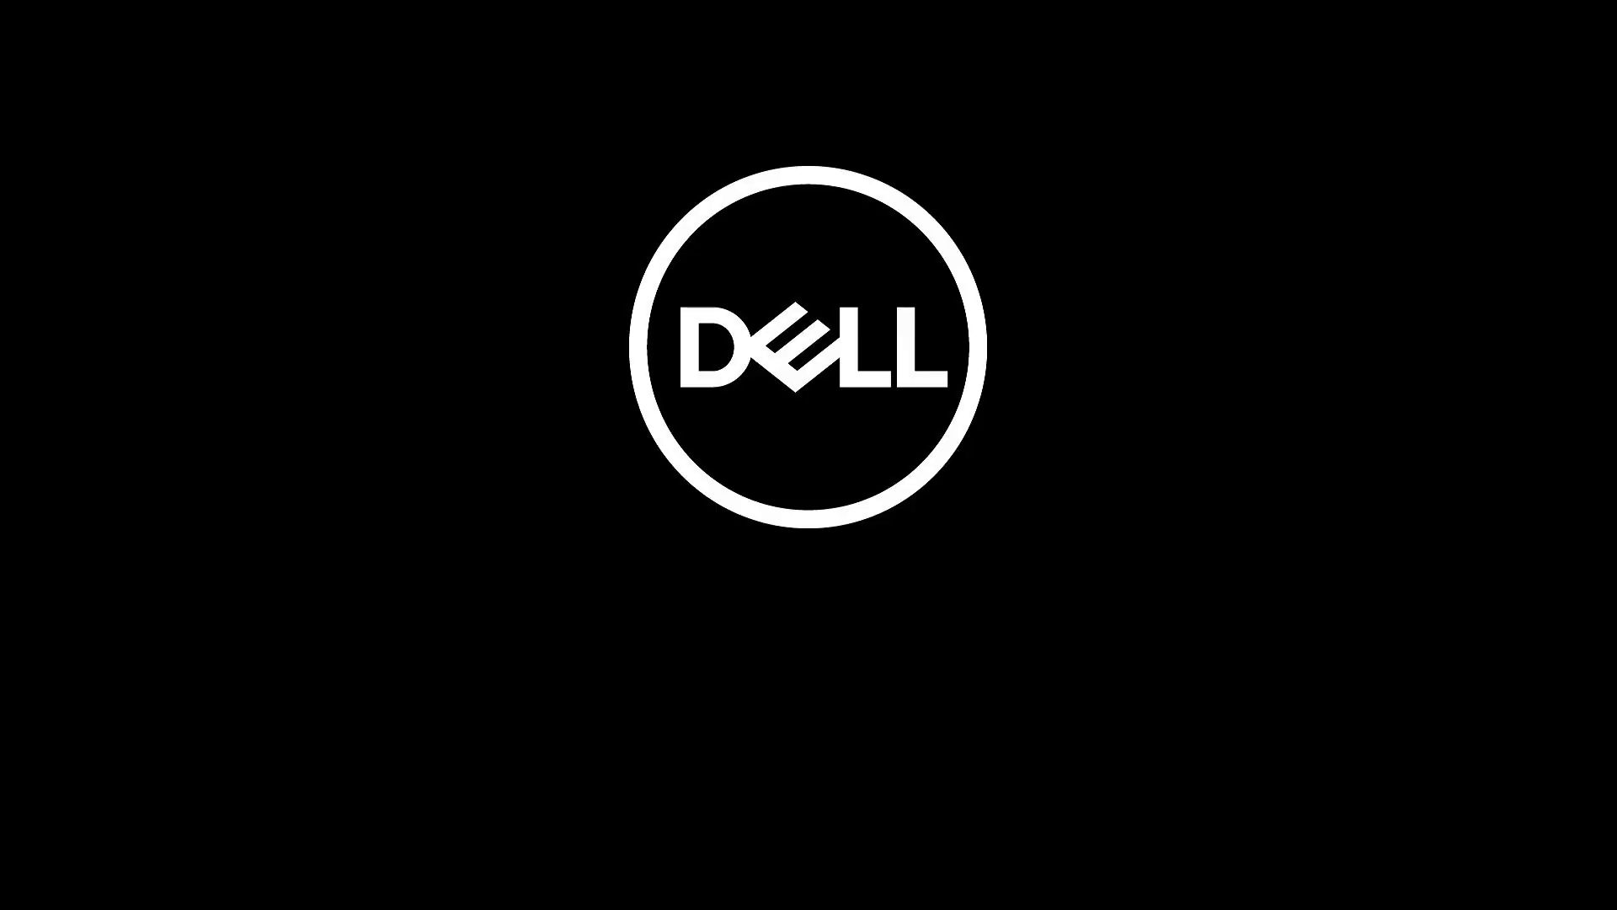
- Name the device 'Windo' and choose setup for personal use
{"action": "type", "text": "Windo"}
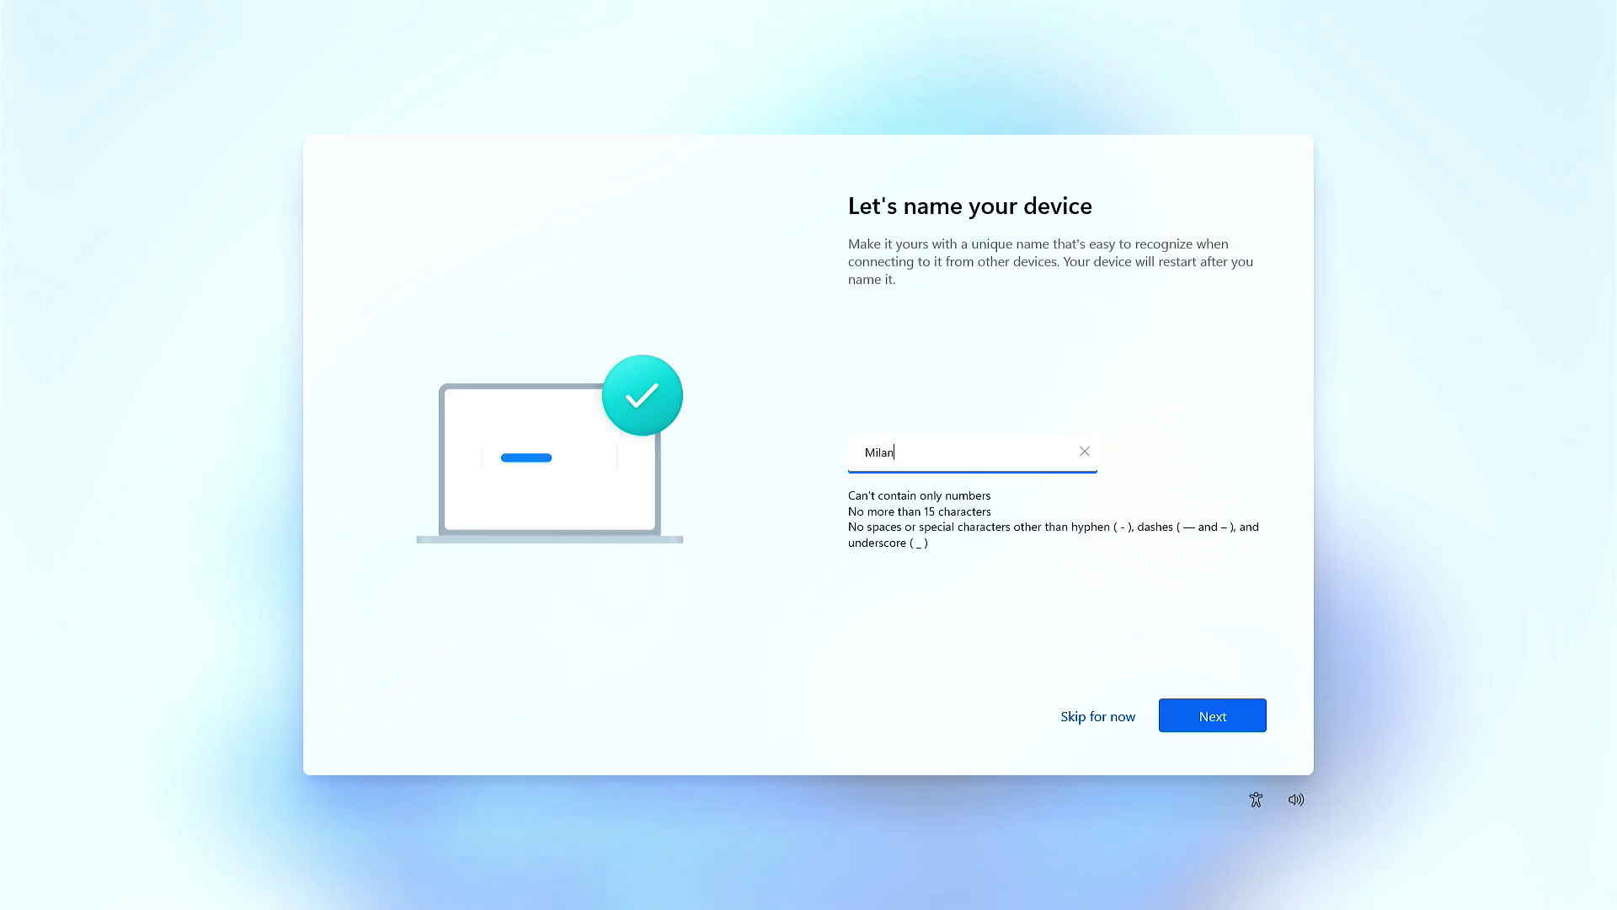
{"action": "key", "text": "Return"}
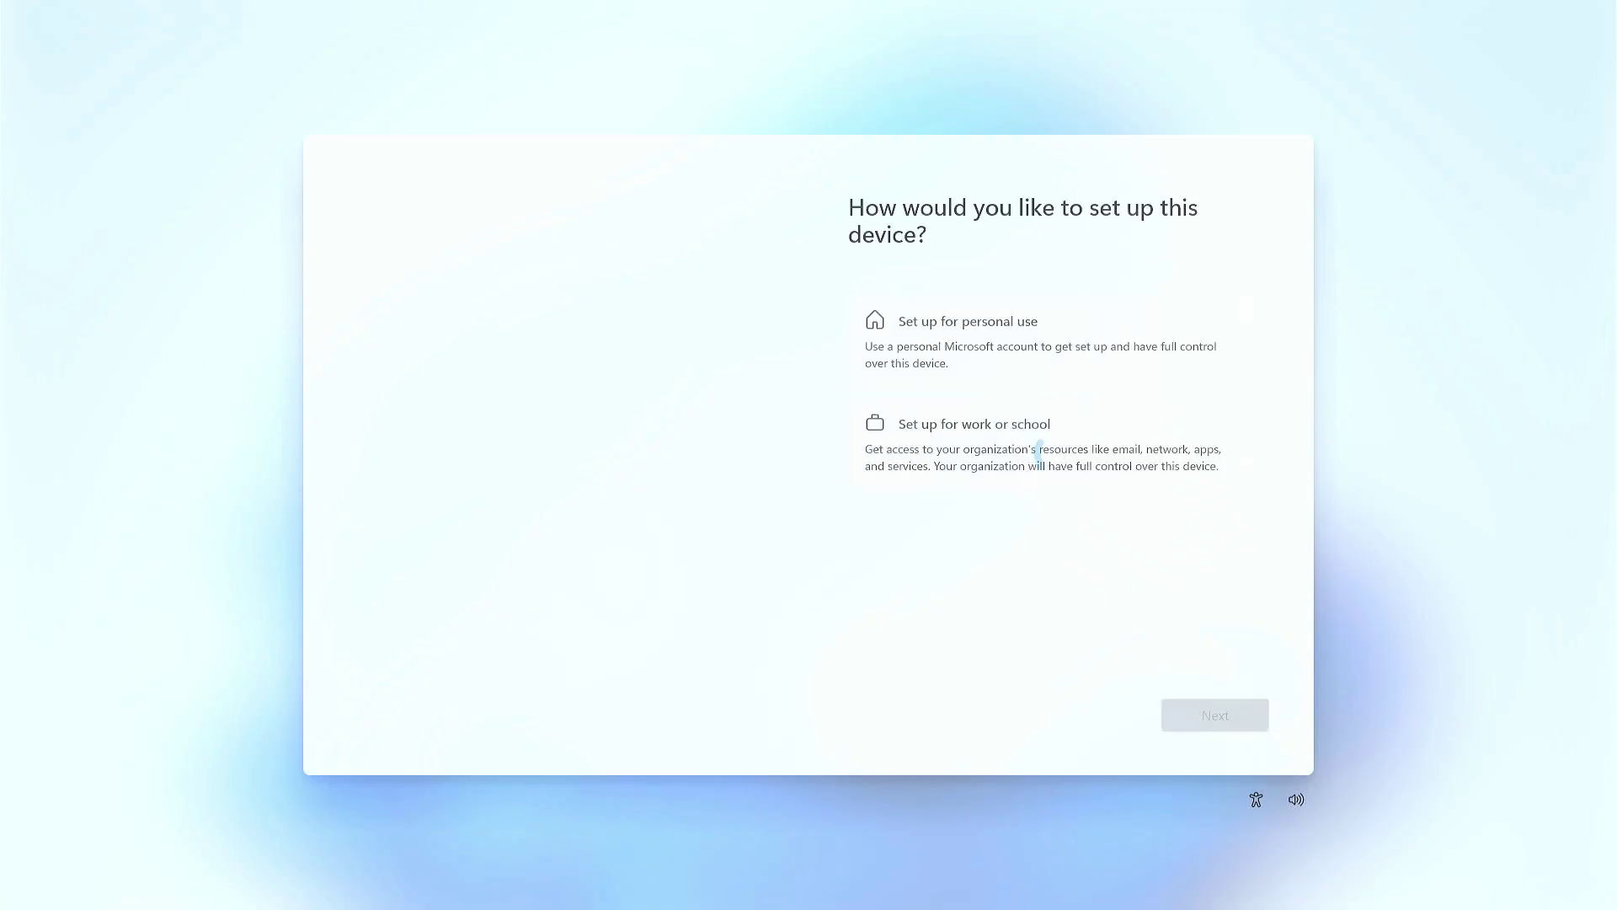
{"action": "left_click", "coordinate": [1053, 333]}
{"action": "left_click", "coordinate": [1191, 727]}
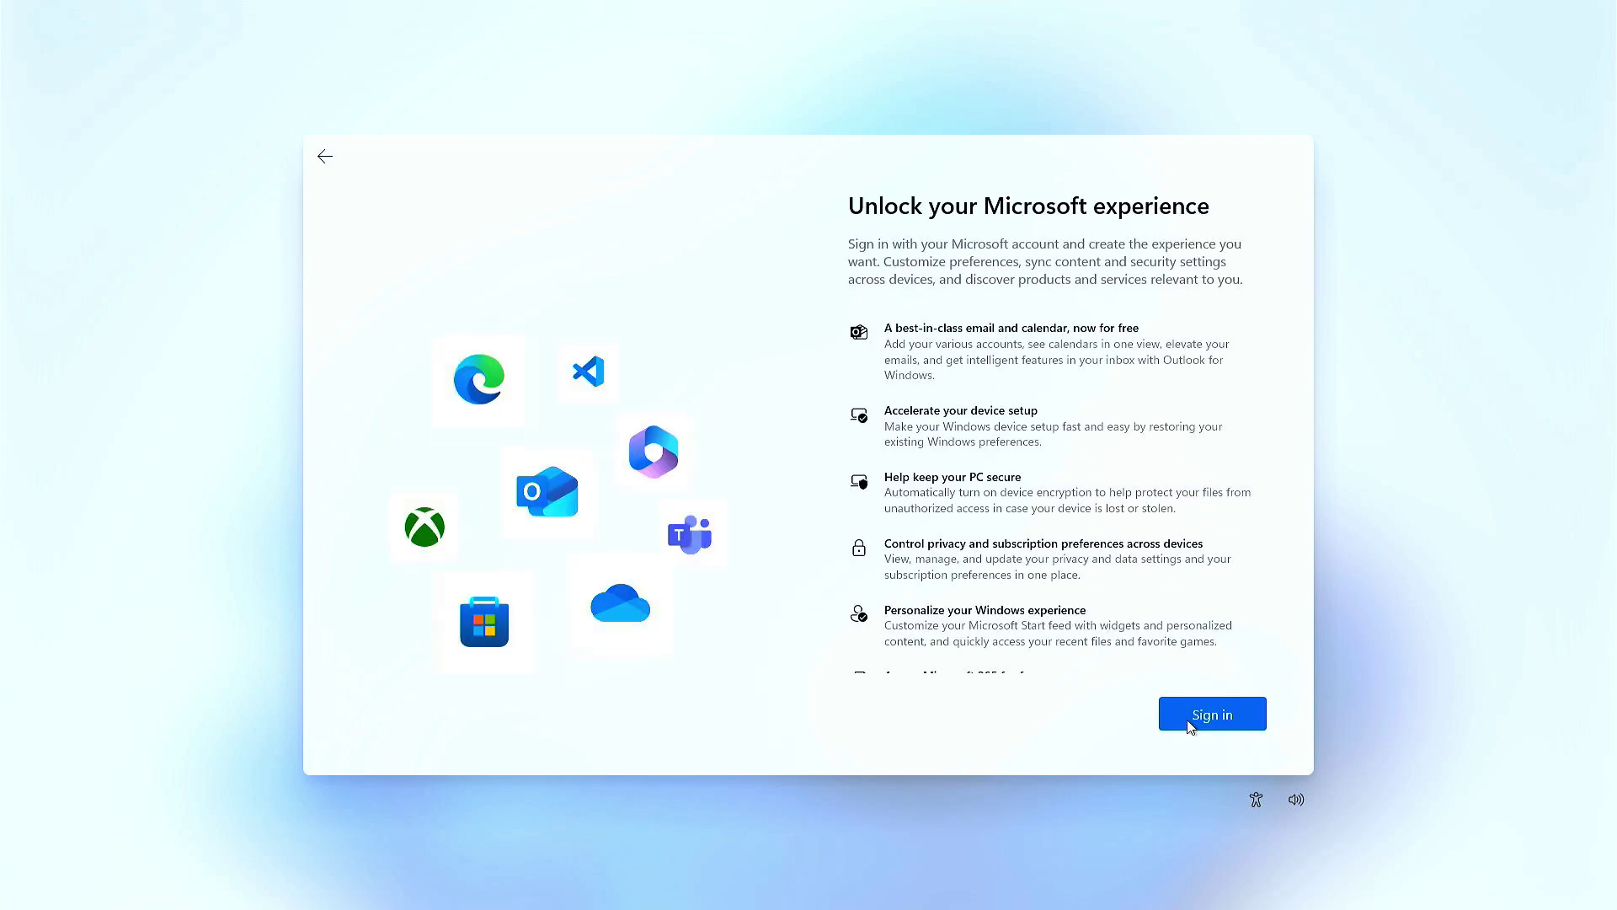
- Sign in with the Microsoft account name and its password
{"action": "left_click", "coordinate": [1191, 723]}
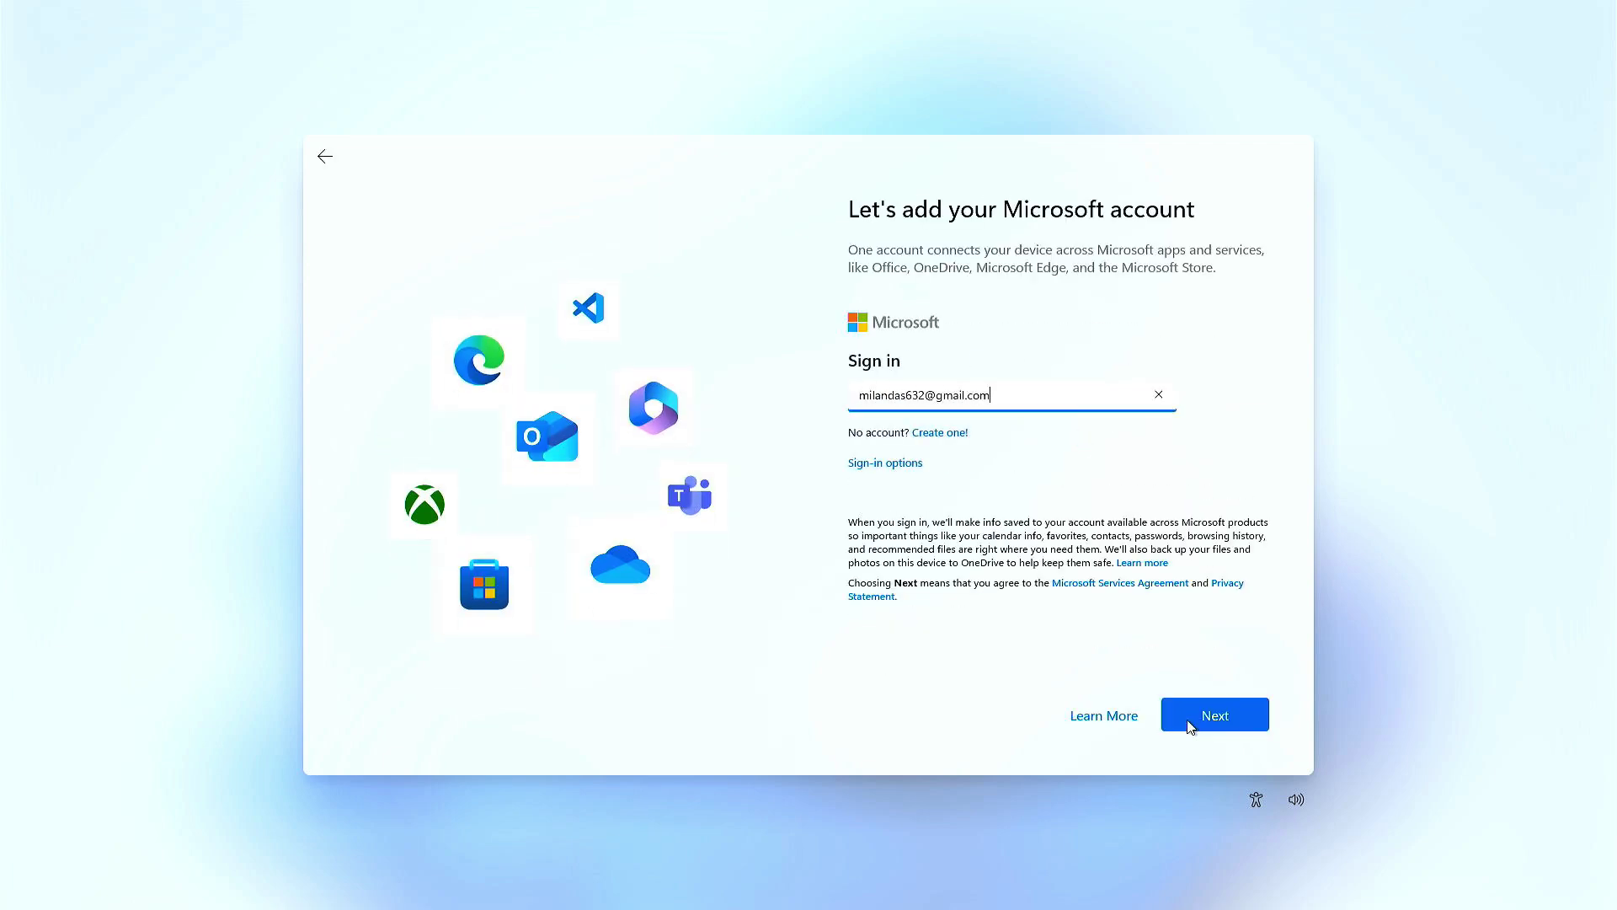
{"action": "left_click", "coordinate": [1191, 727]}
{"action": "type", "text": "•••••••••••••••"}
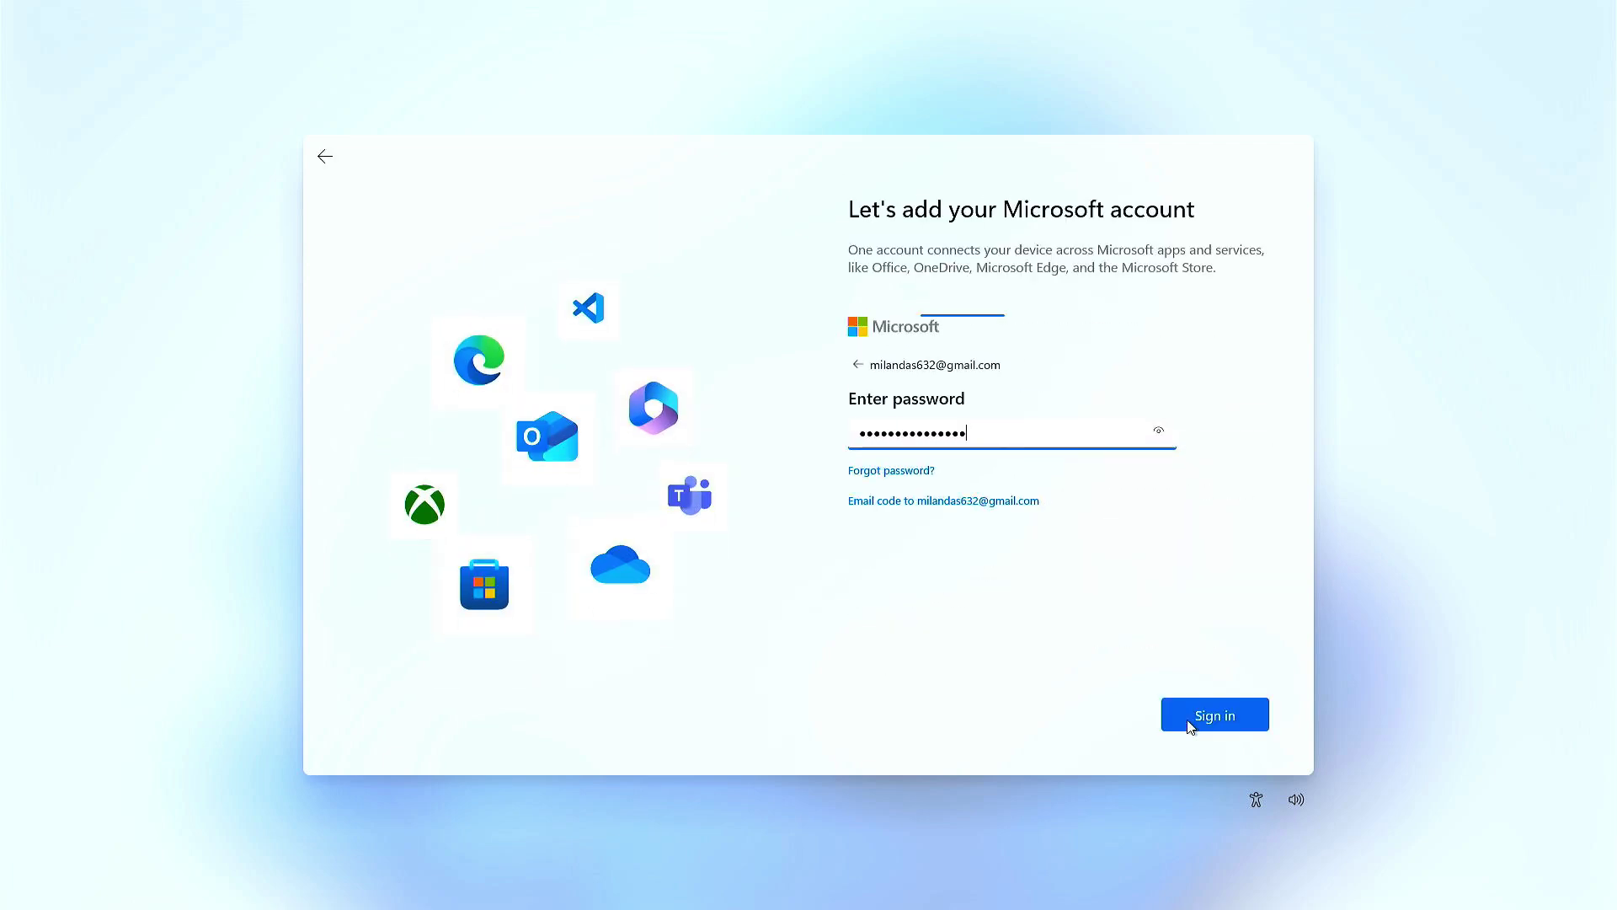
{"action": "left_click", "coordinate": [1191, 726]}
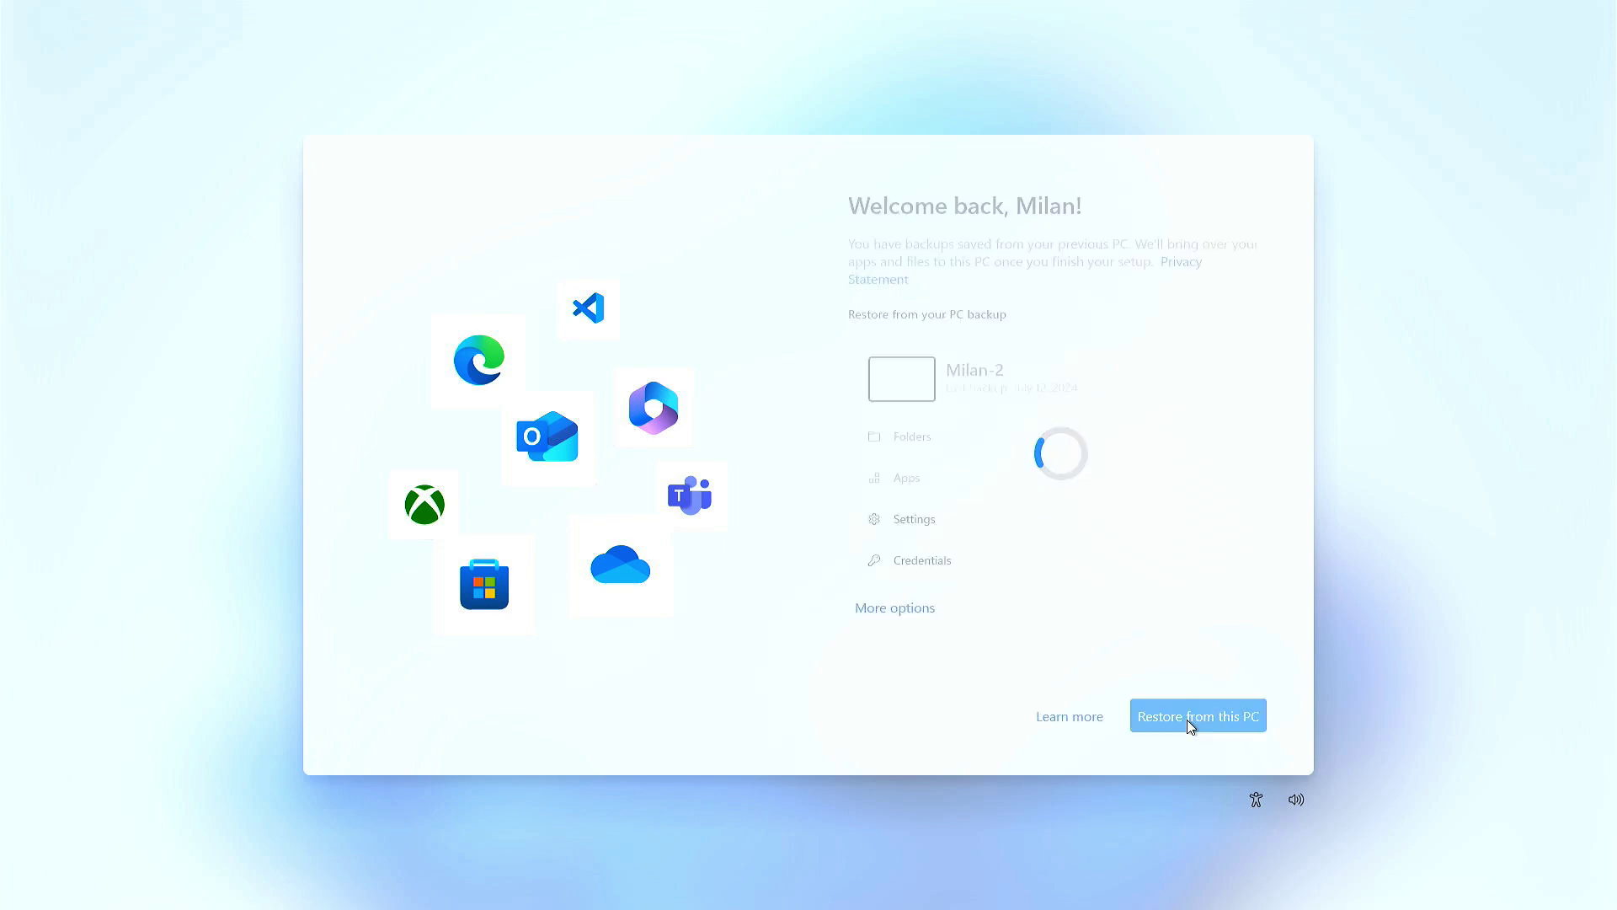
- Set up as a new PC instead of restoring, allowing letters and symbols in the PIN
{"action": "left_click", "coordinate": [926, 608]}
{"action": "left_click", "coordinate": [1060, 720]}
{"action": "left_click", "coordinate": [1059, 720]}
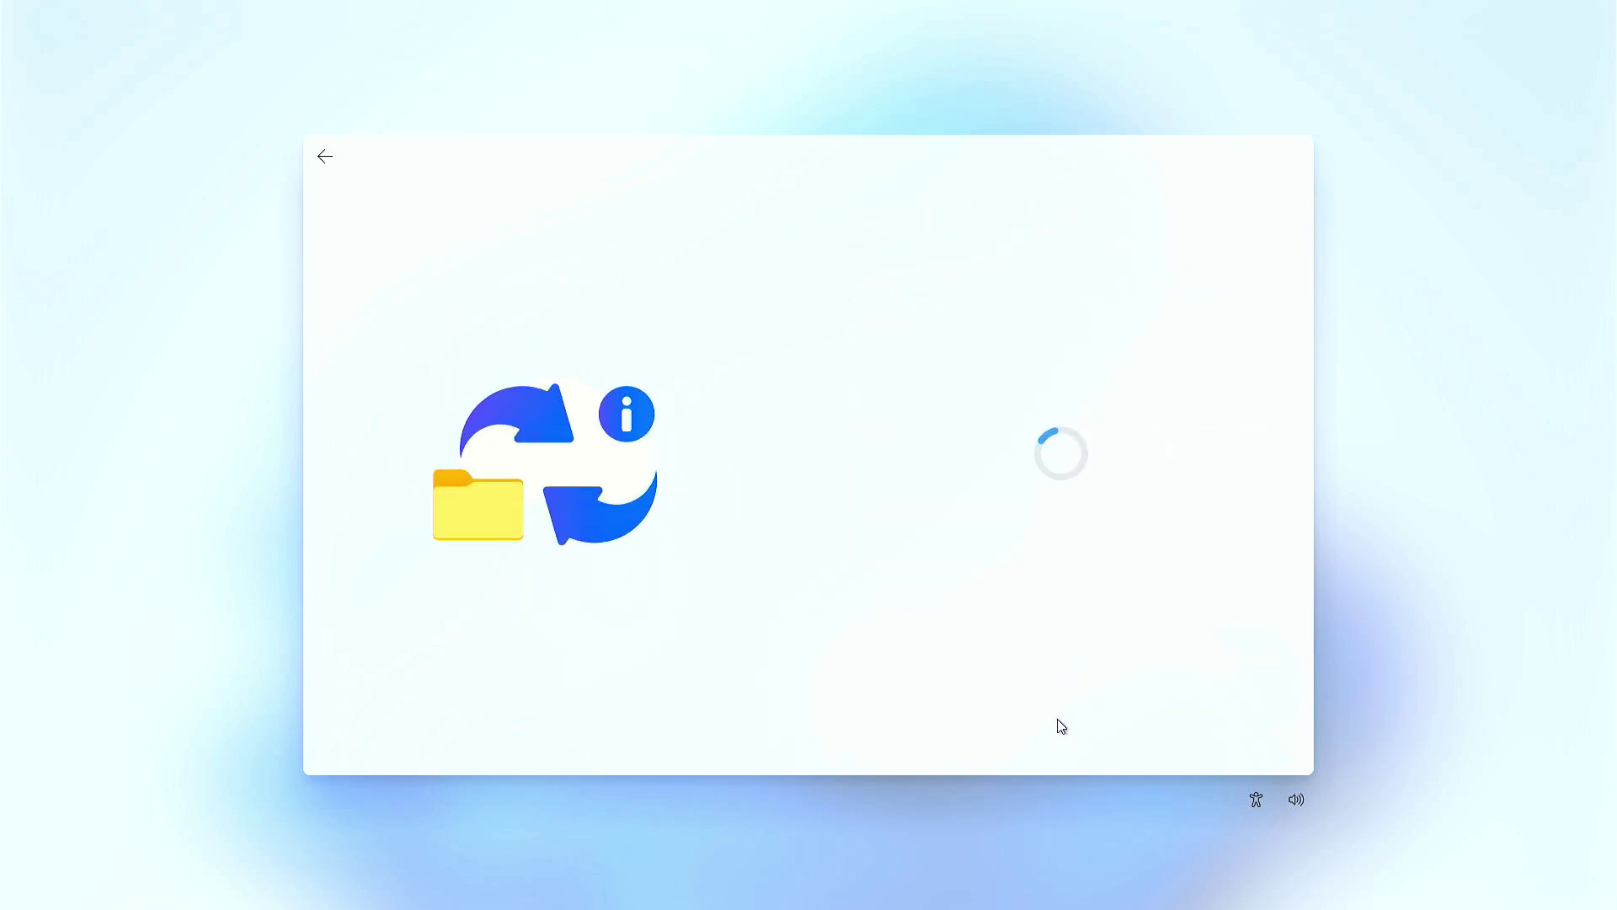
{"action": "left_click", "coordinate": [856, 419]}
{"action": "left_click", "coordinate": [908, 348]}
- Enter and confirm the new PIN
{"action": "type", "text": "••••••••"}
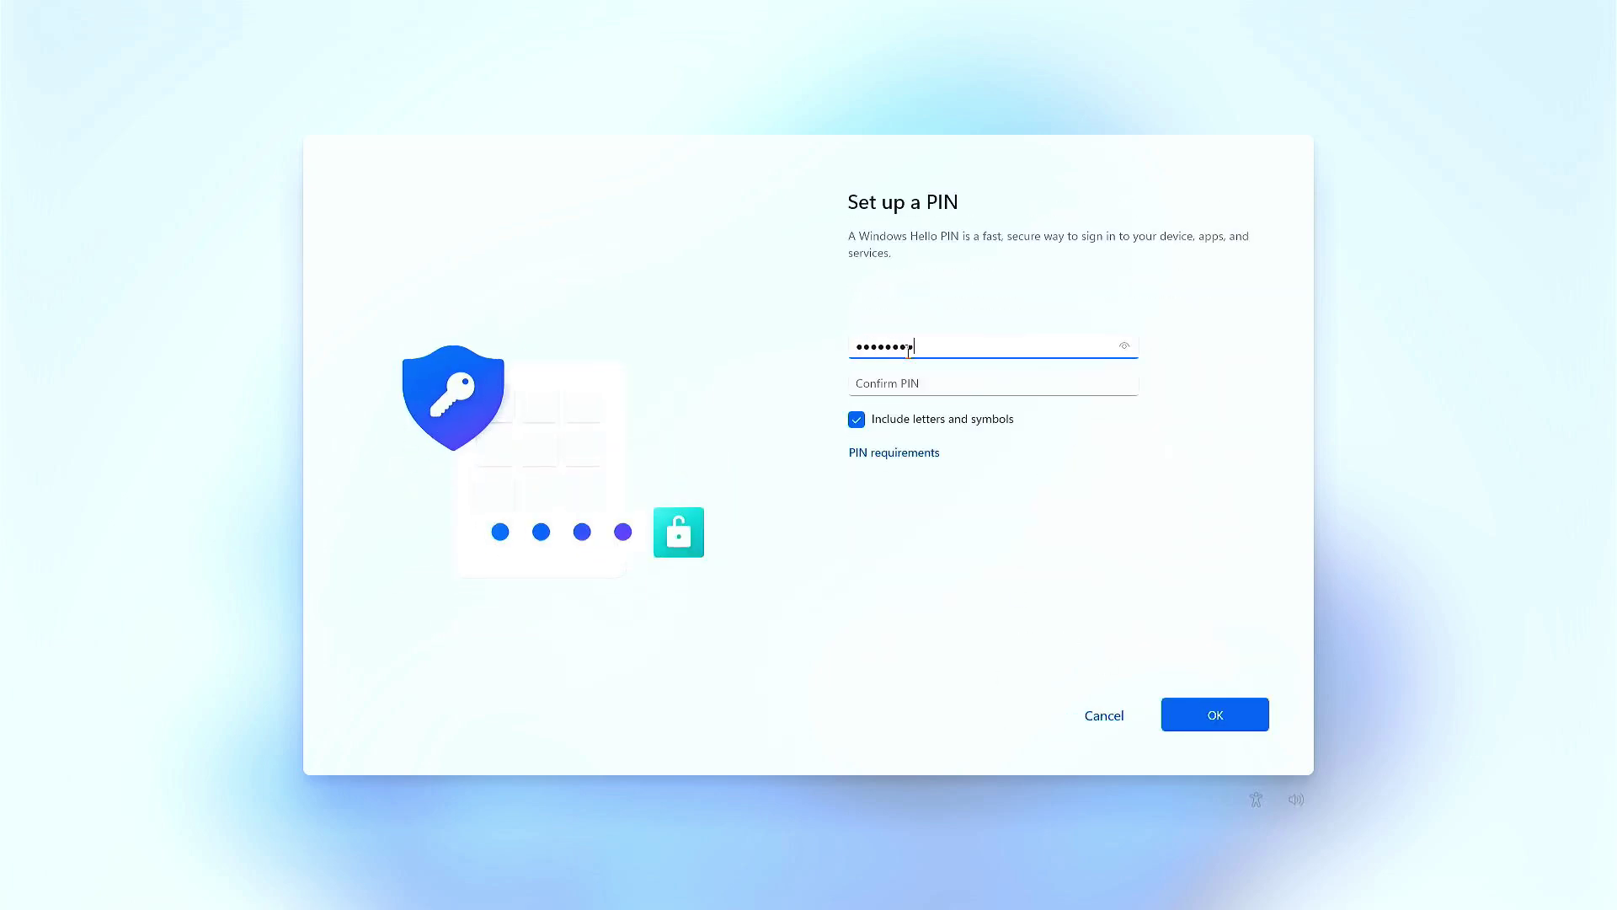
{"action": "left_click", "coordinate": [929, 374]}
{"action": "type", "text": "••••••••"}
{"action": "left_click", "coordinate": [1203, 713]}
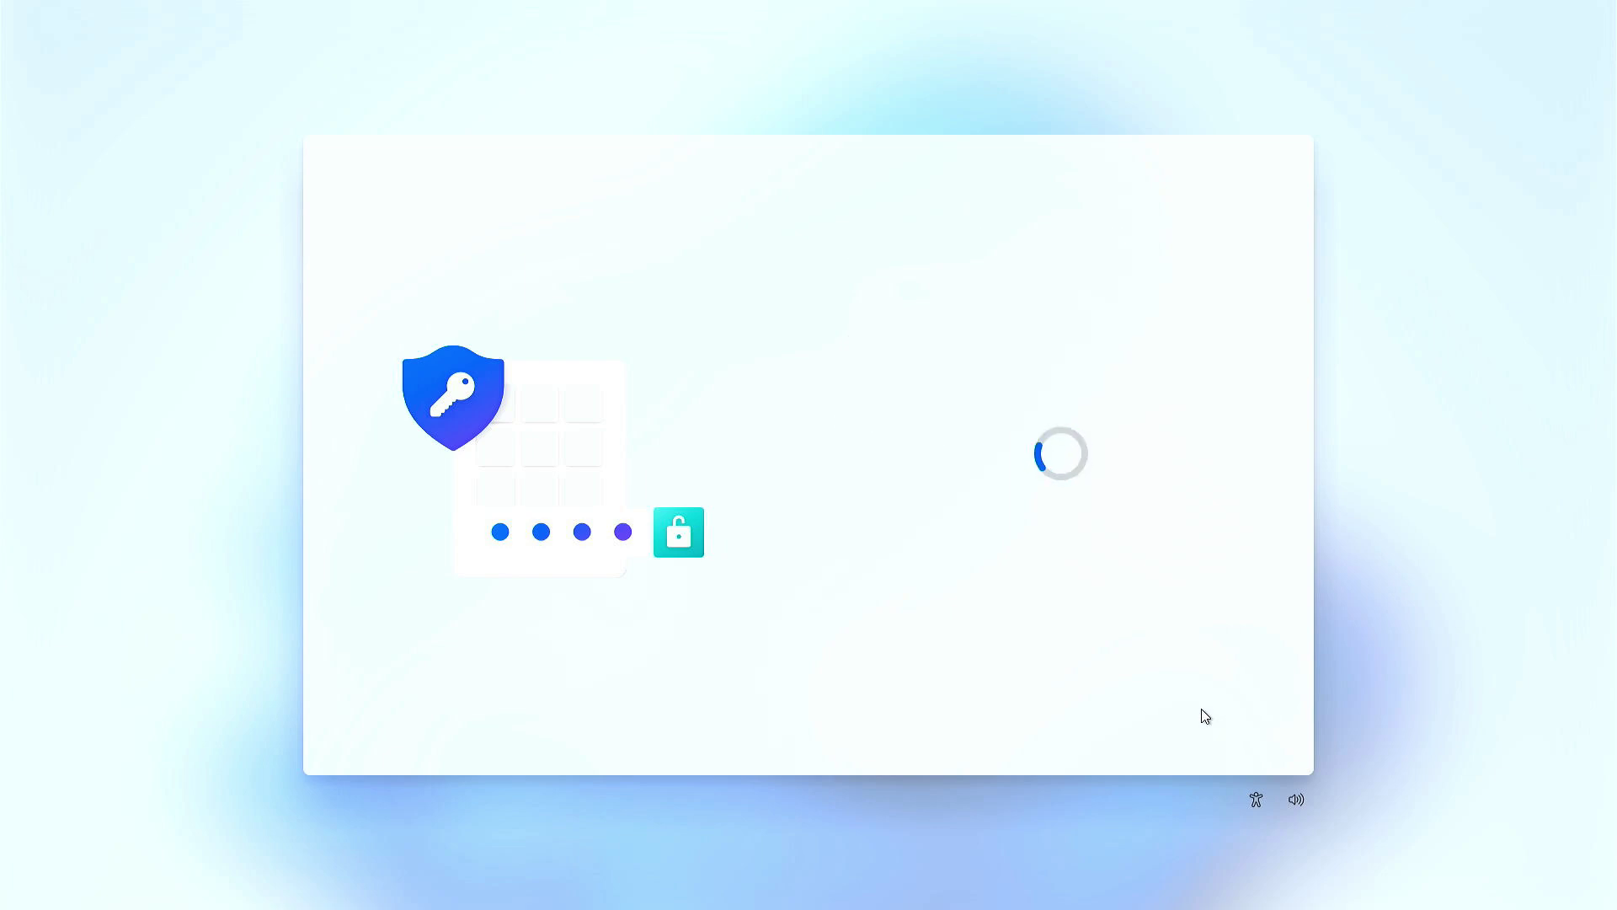
- Turn off location, find my device, optional diagnostics, inking, tailored experiences and advertising ID, then accept
{"action": "left_click", "coordinate": [868, 408]}
{"action": "left_click", "coordinate": [867, 477]}
{"action": "left_click", "coordinate": [867, 607]}
{"action": "scroll", "coordinate": [868, 548], "scroll_direction": "down", "scroll_amount": 3}
{"action": "left_click", "coordinate": [867, 480]}
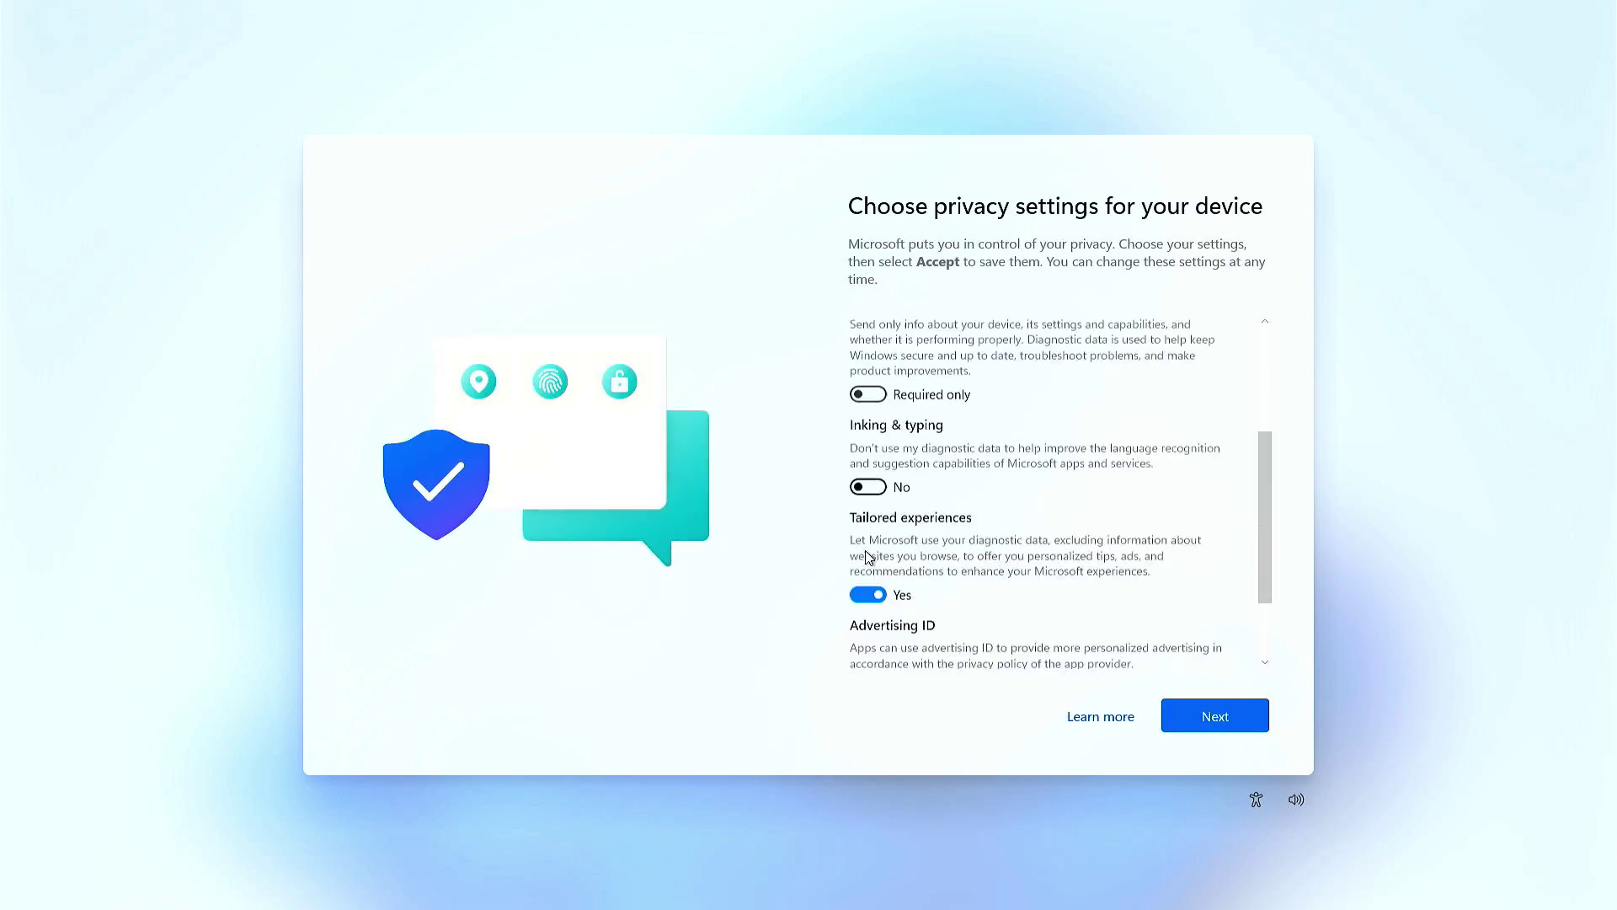
{"action": "left_click", "coordinate": [868, 596]}
{"action": "scroll", "coordinate": [867, 589], "scroll_direction": "down", "scroll_amount": 3}
{"action": "left_click", "coordinate": [867, 581]}
{"action": "left_click", "coordinate": [1197, 718]}
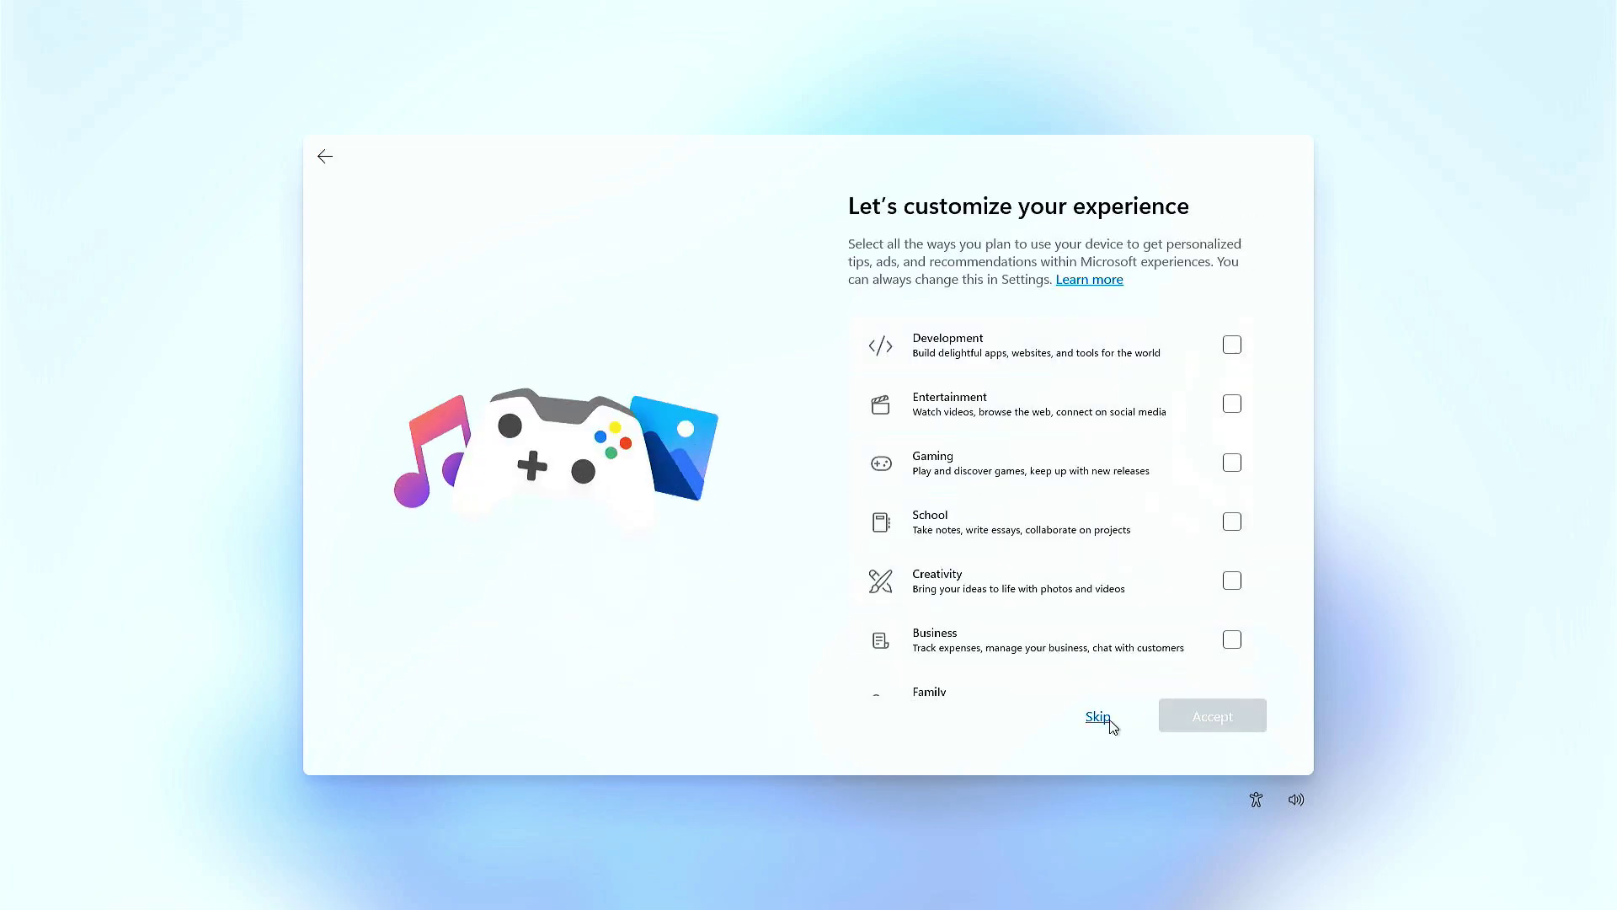
- Skip customization, phone linking, browser import, Microsoft 365 Basic and PC Game Pass offers
{"action": "left_click", "coordinate": [1102, 718]}
{"action": "left_click", "coordinate": [1114, 726]}
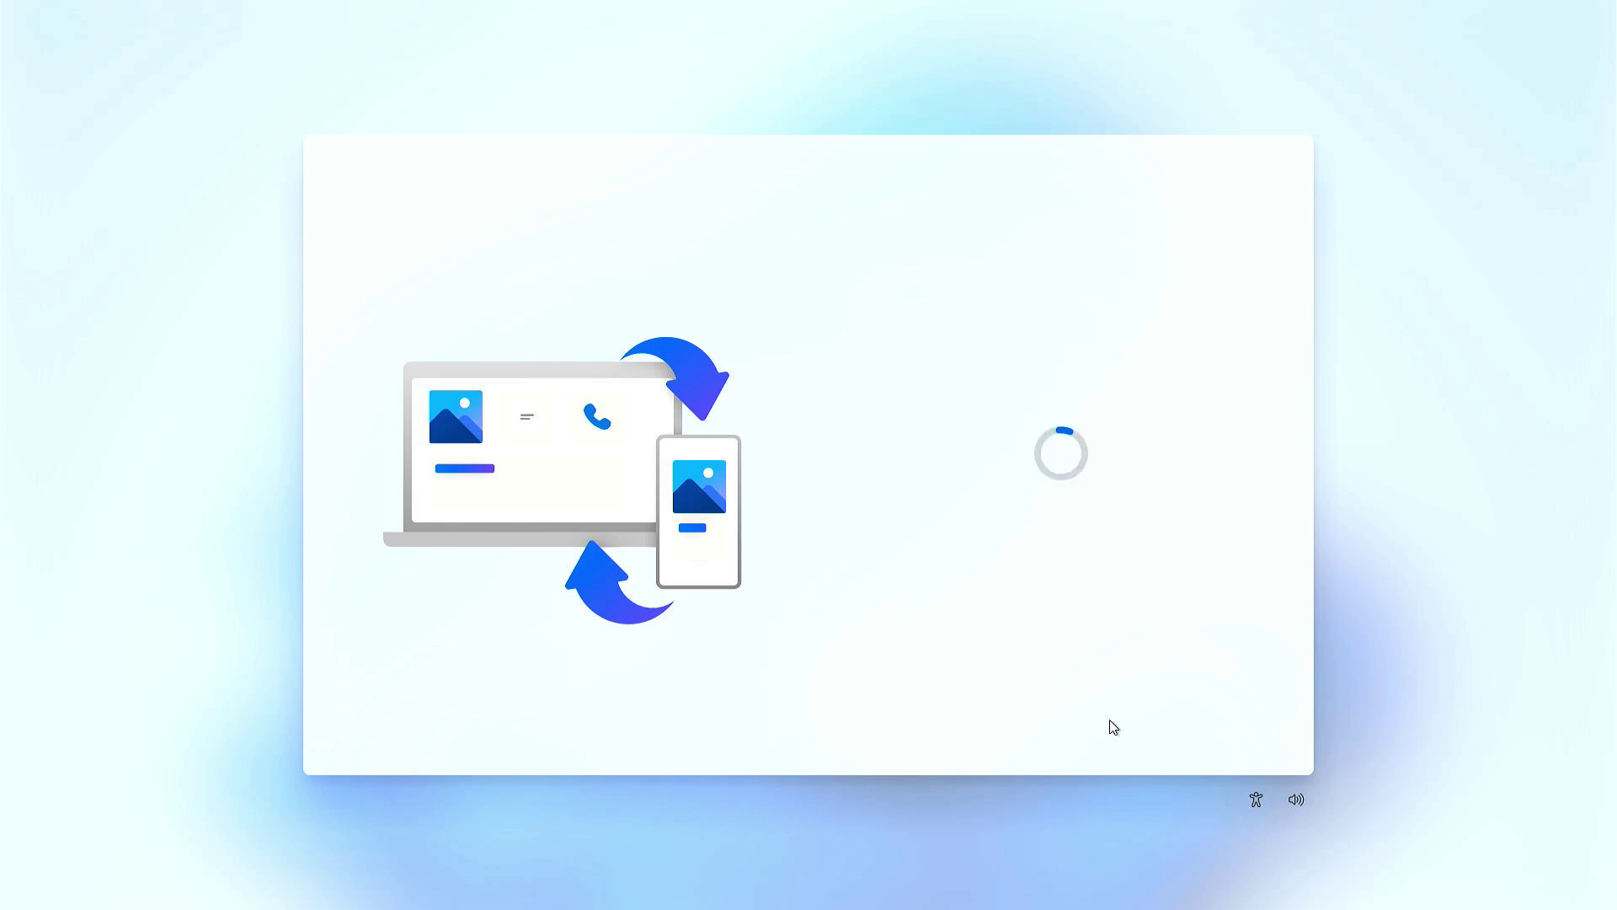
{"action": "left_click", "coordinate": [1112, 723]}
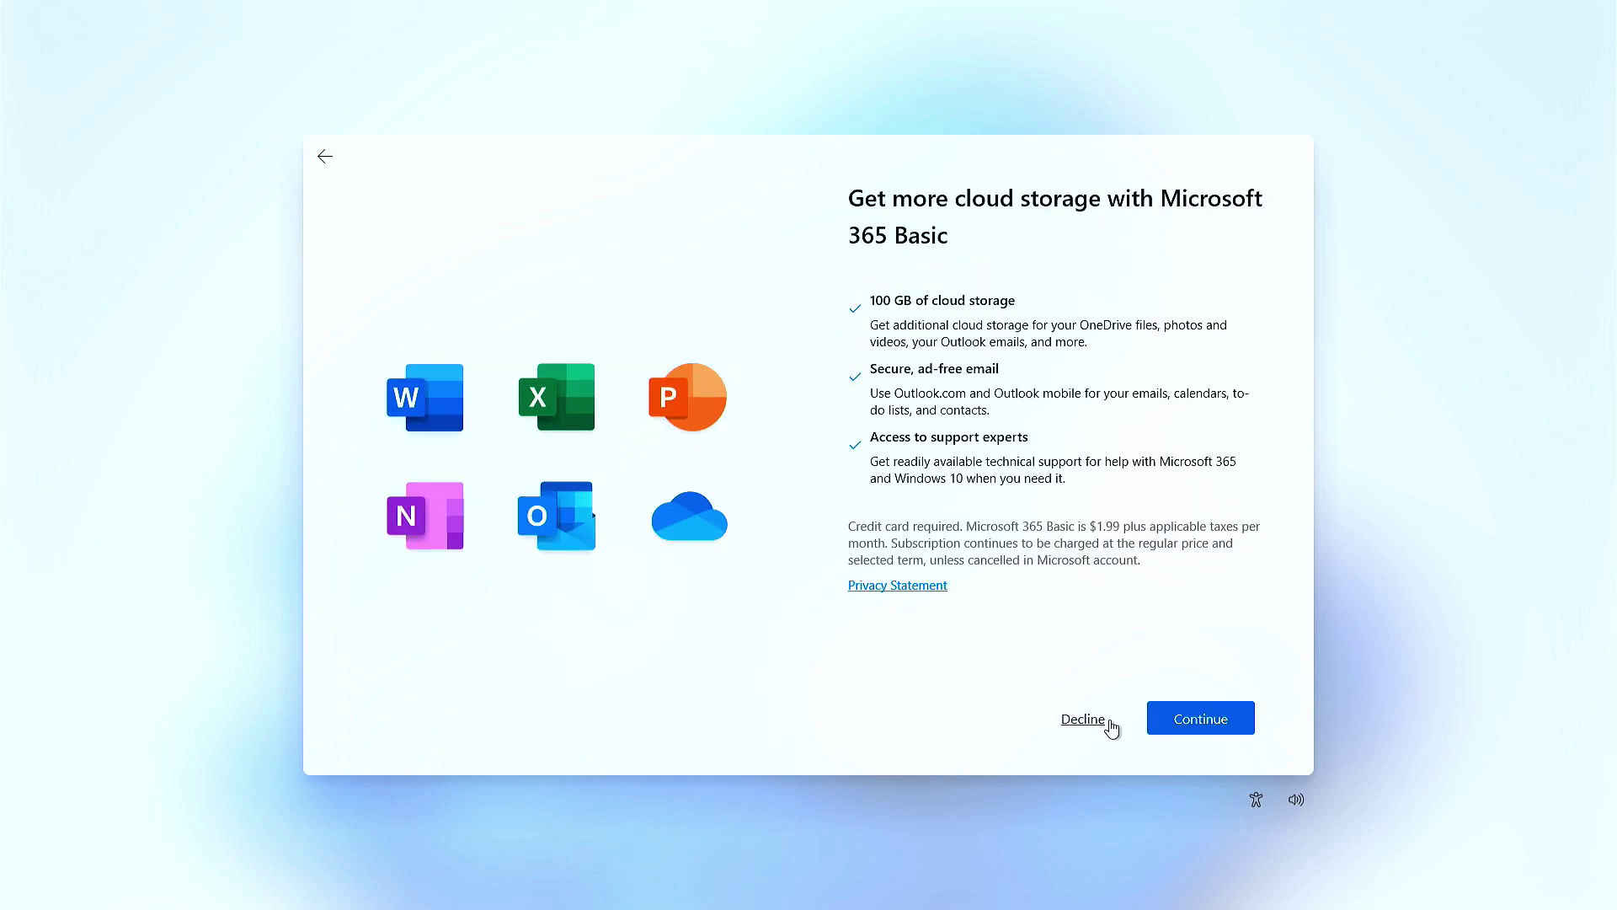
{"action": "left_click", "coordinate": [1110, 722]}
{"action": "left_click", "coordinate": [1096, 717]}
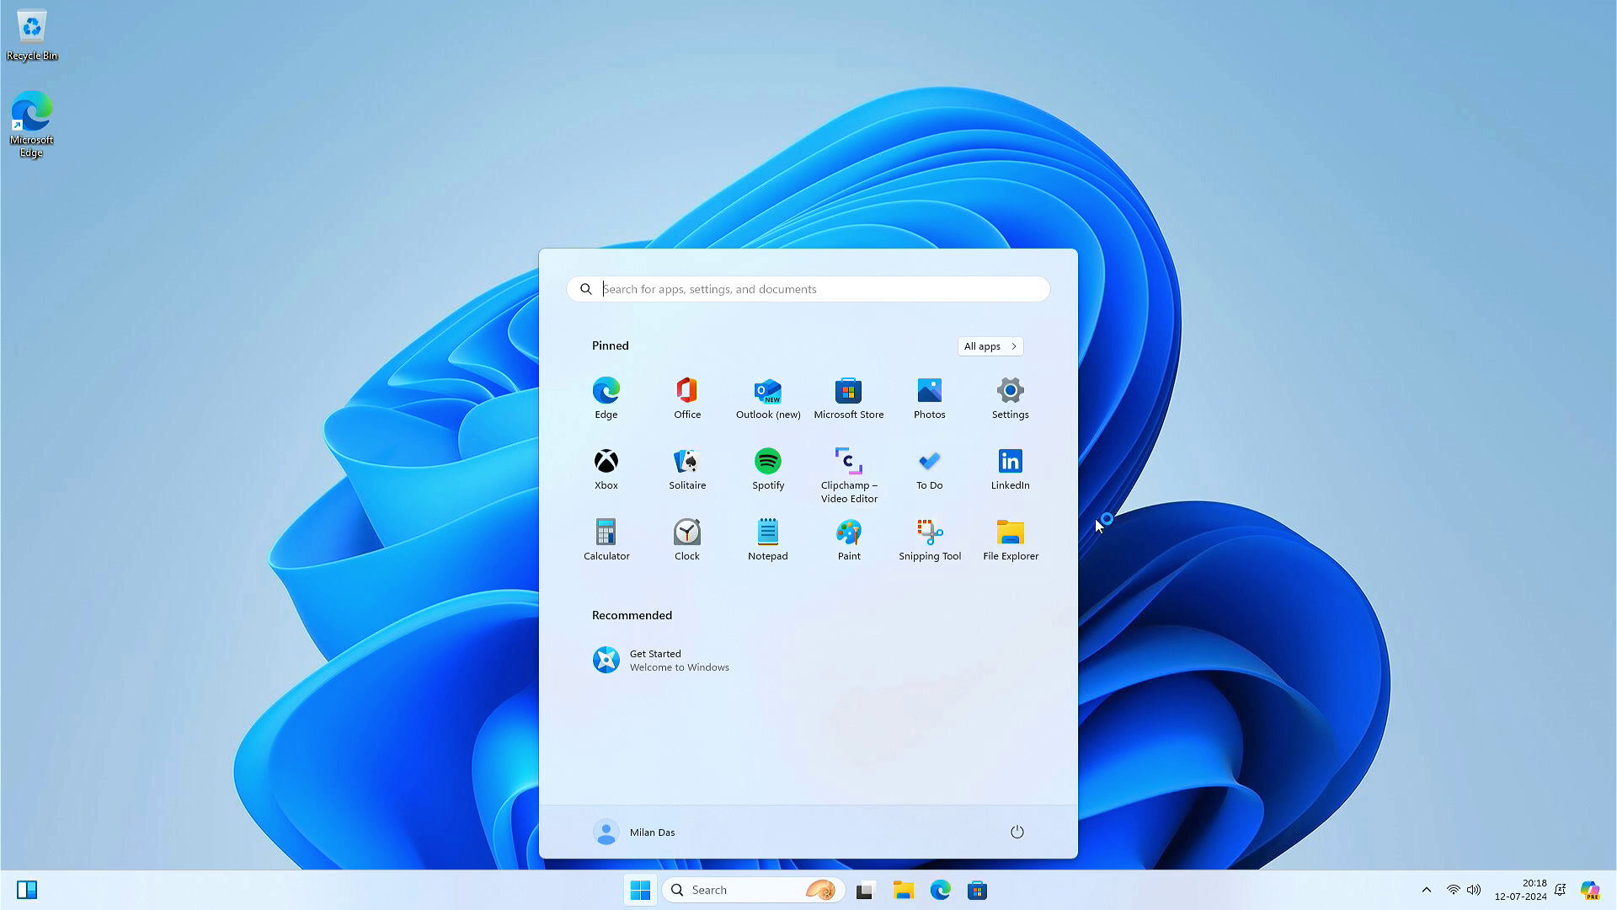
- Set the display scaling to 150% in Display settings
{"action": "left_click", "coordinate": [1142, 516]}
{"action": "right_click", "coordinate": [1143, 516]}
{"action": "left_click", "coordinate": [1236, 659]}
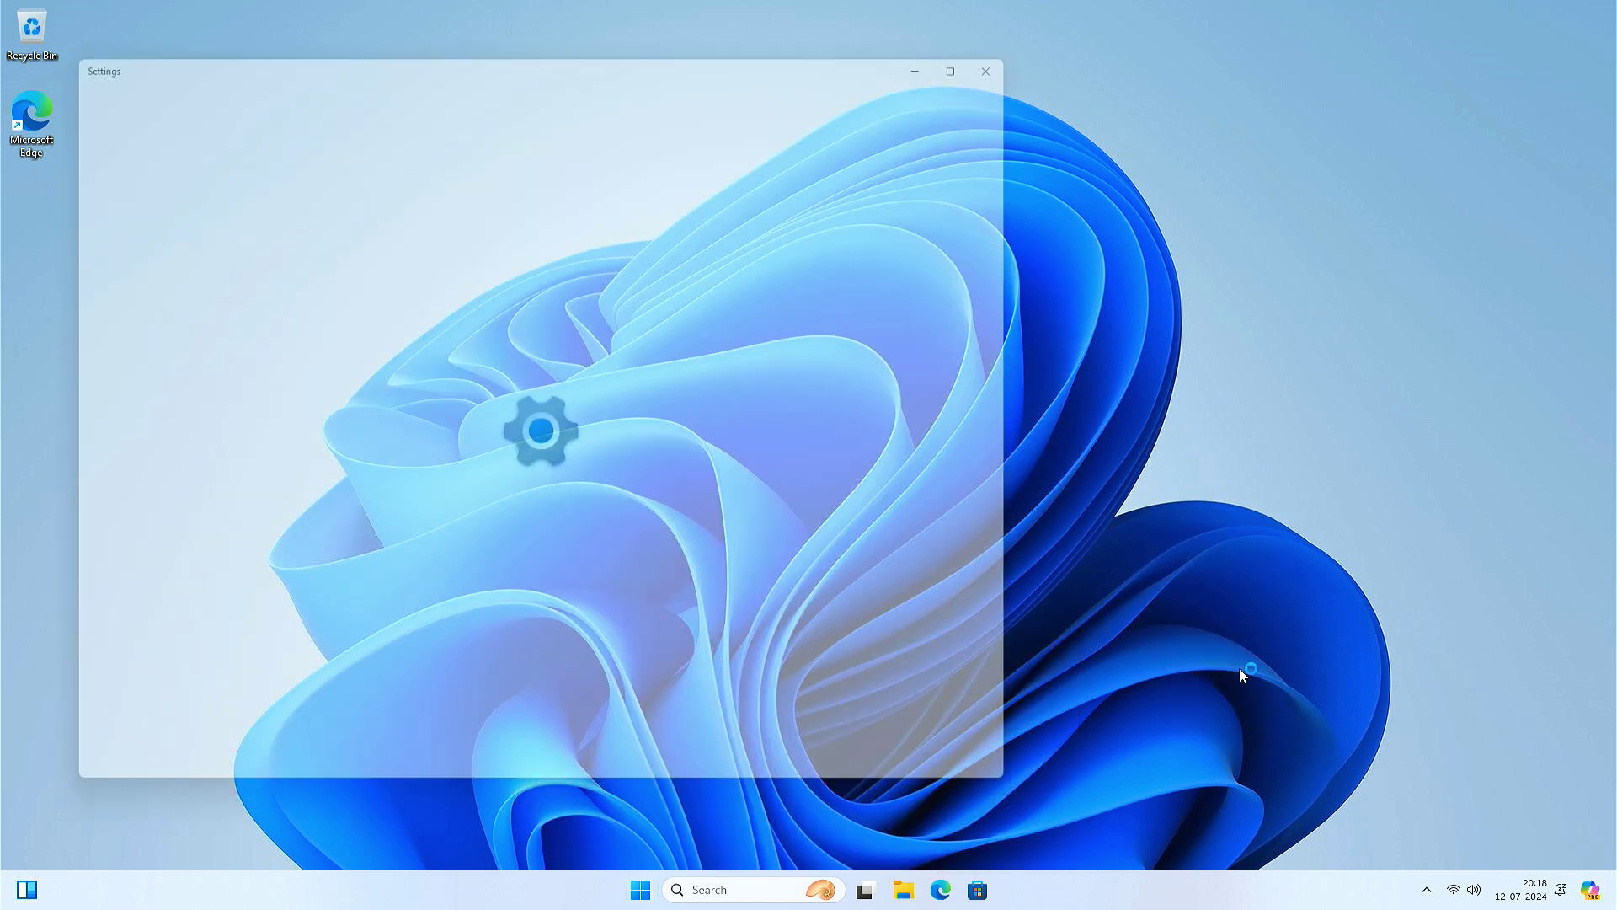
{"action": "left_click", "coordinate": [949, 380]}
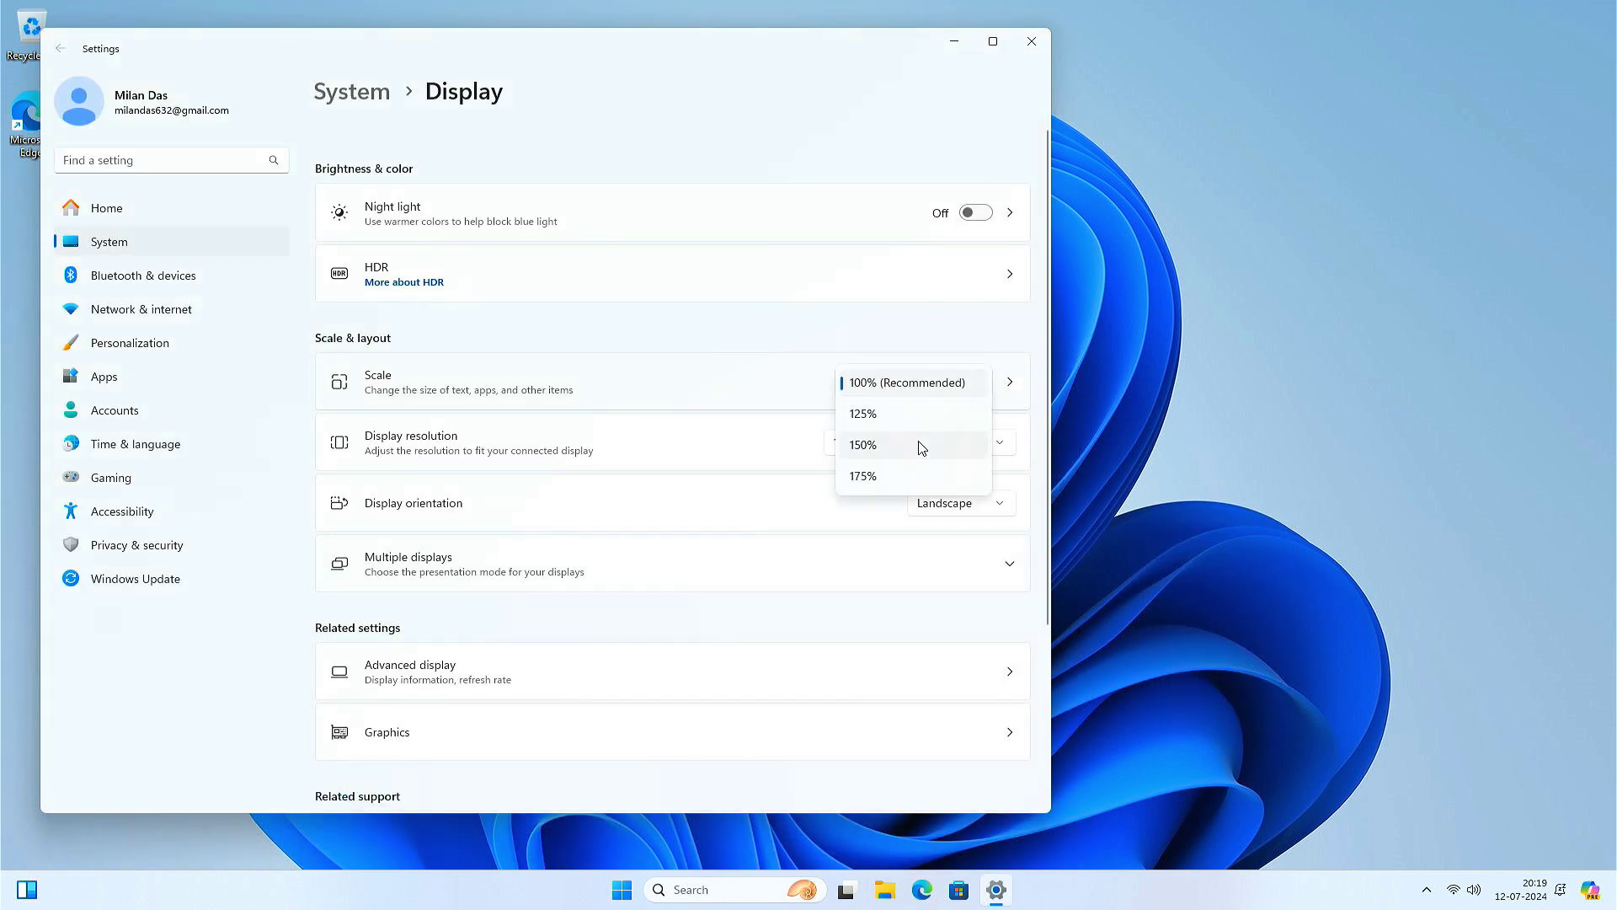
{"action": "left_click", "coordinate": [923, 448]}
{"action": "left_click", "coordinate": [1541, 14]}
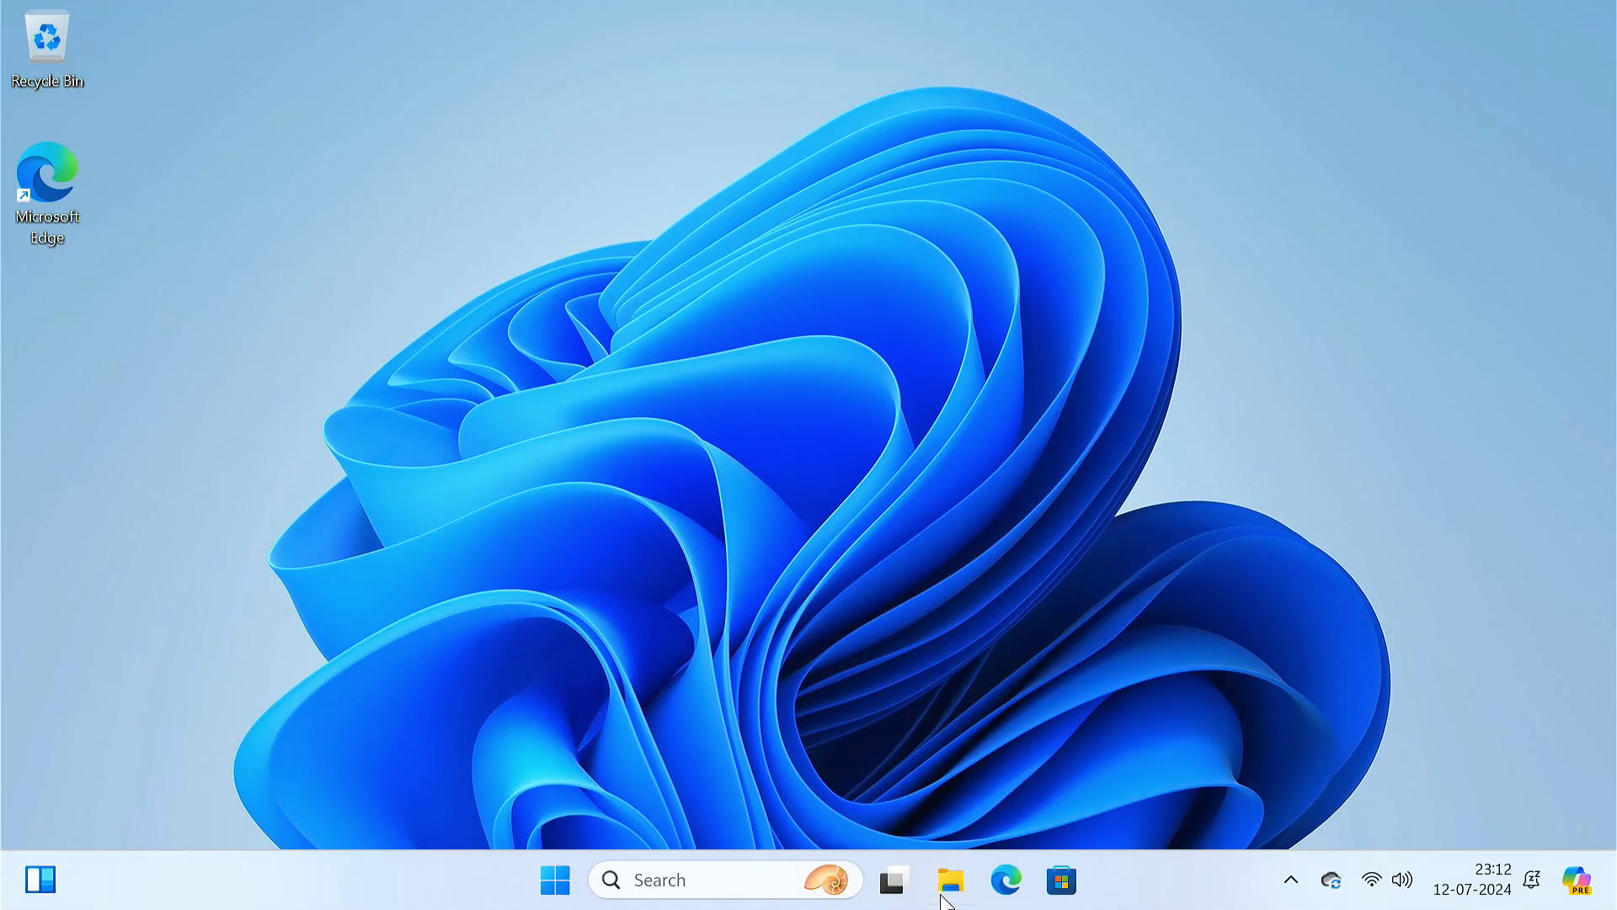
- View the drives under This PC in File Explorer and select Windows Installer (E:)
{"action": "left_click", "coordinate": [950, 880]}
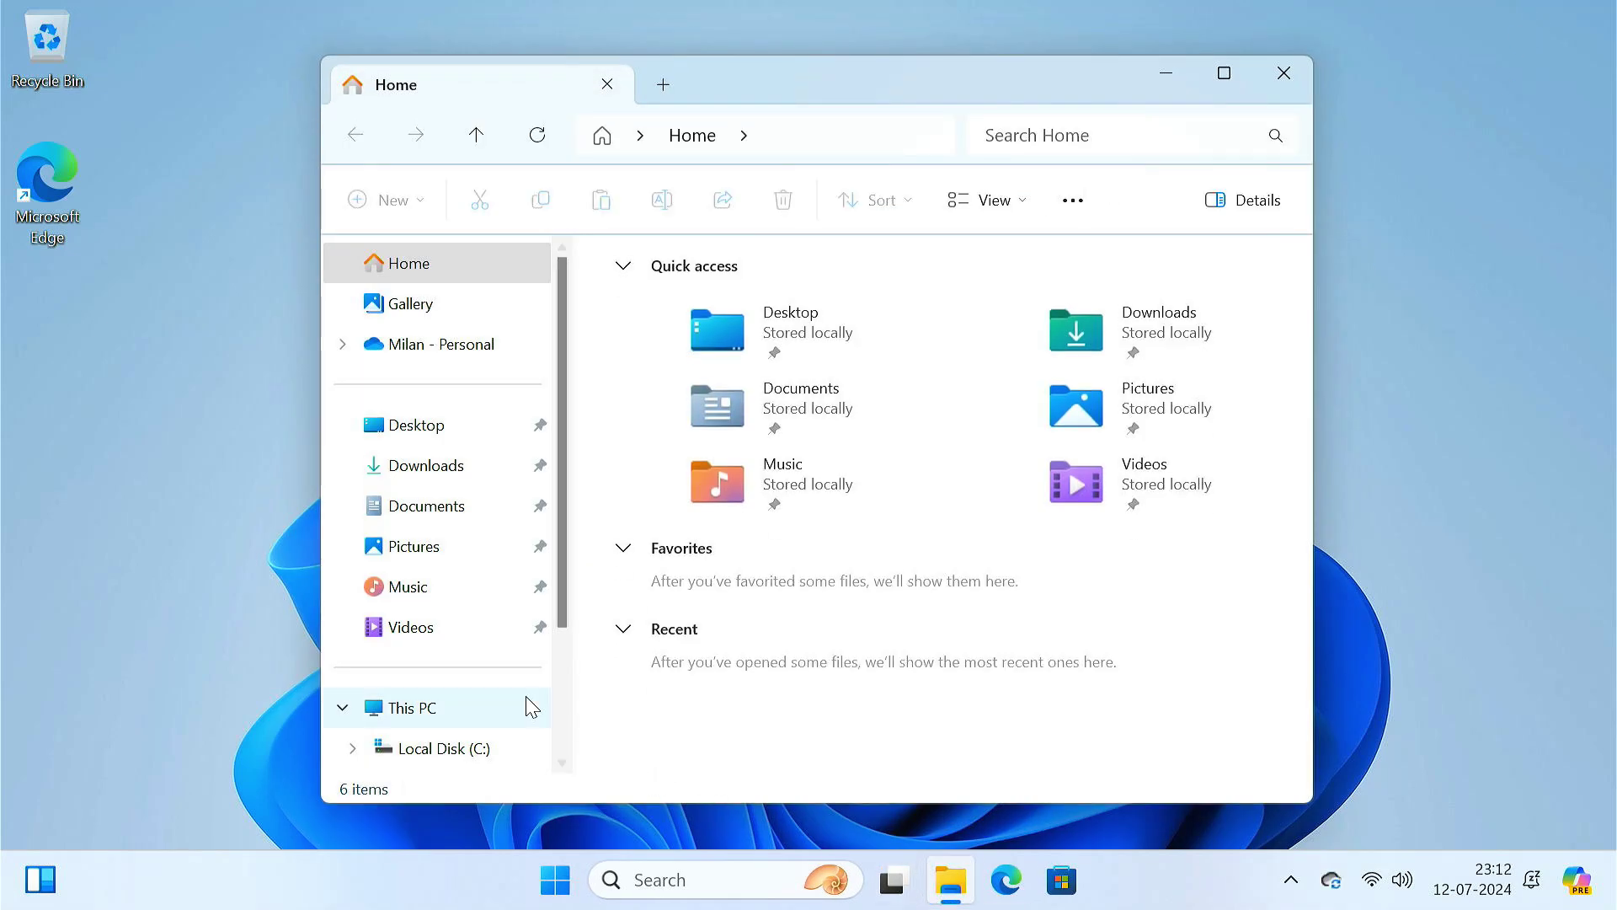
{"action": "left_click", "coordinate": [477, 707]}
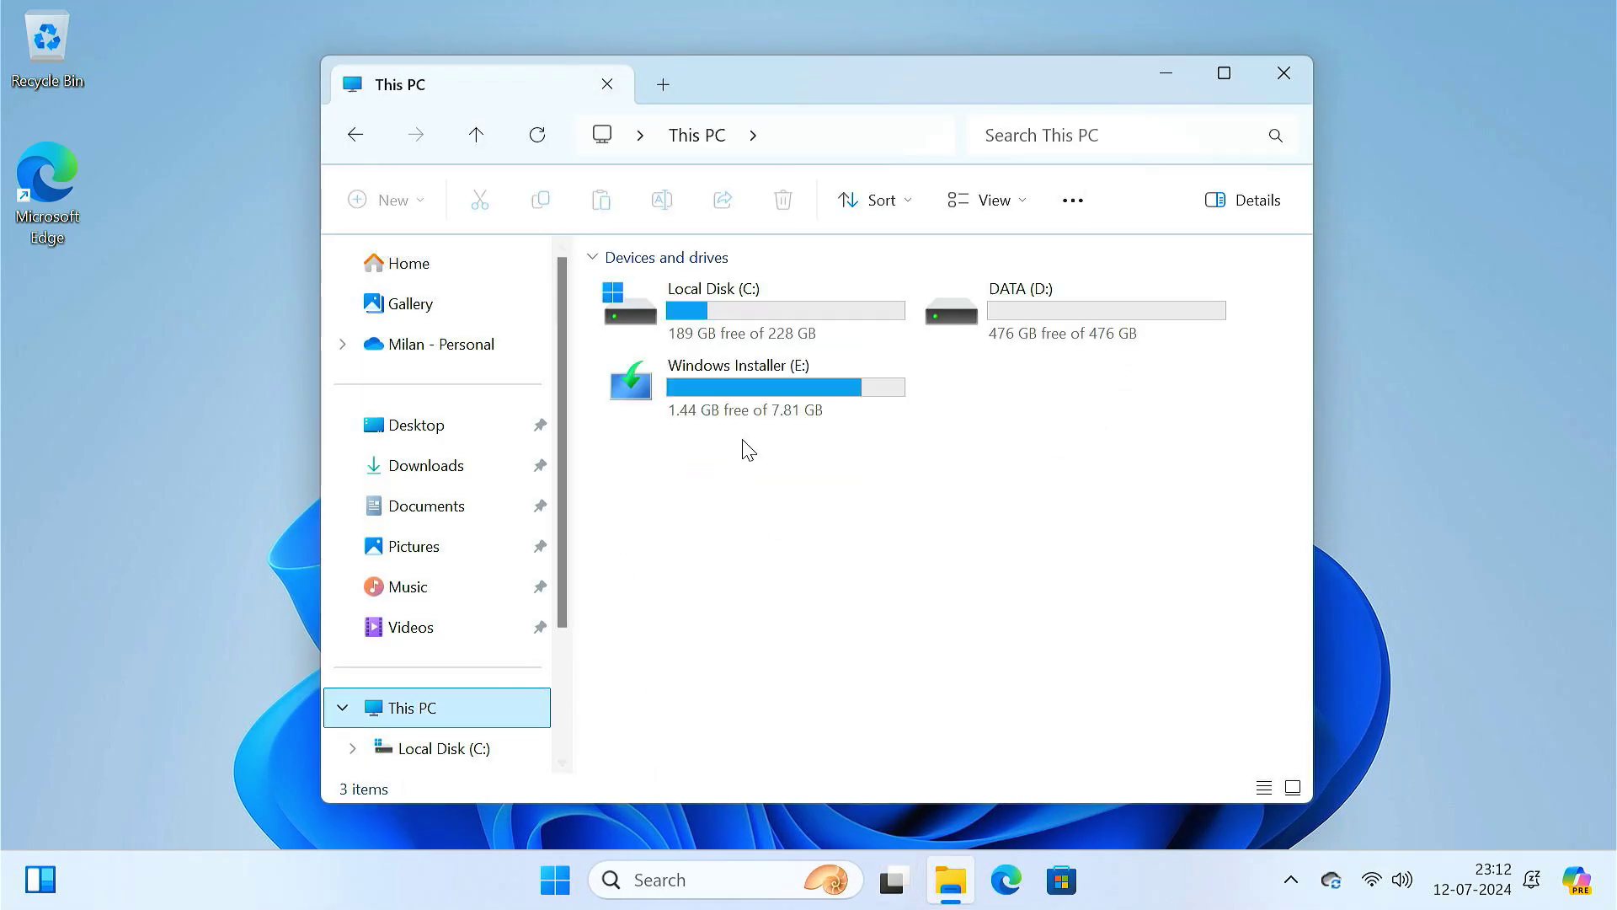
{"action": "left_click", "coordinate": [759, 410]}
{"action": "mouse_move", "coordinate": [838, 383]}
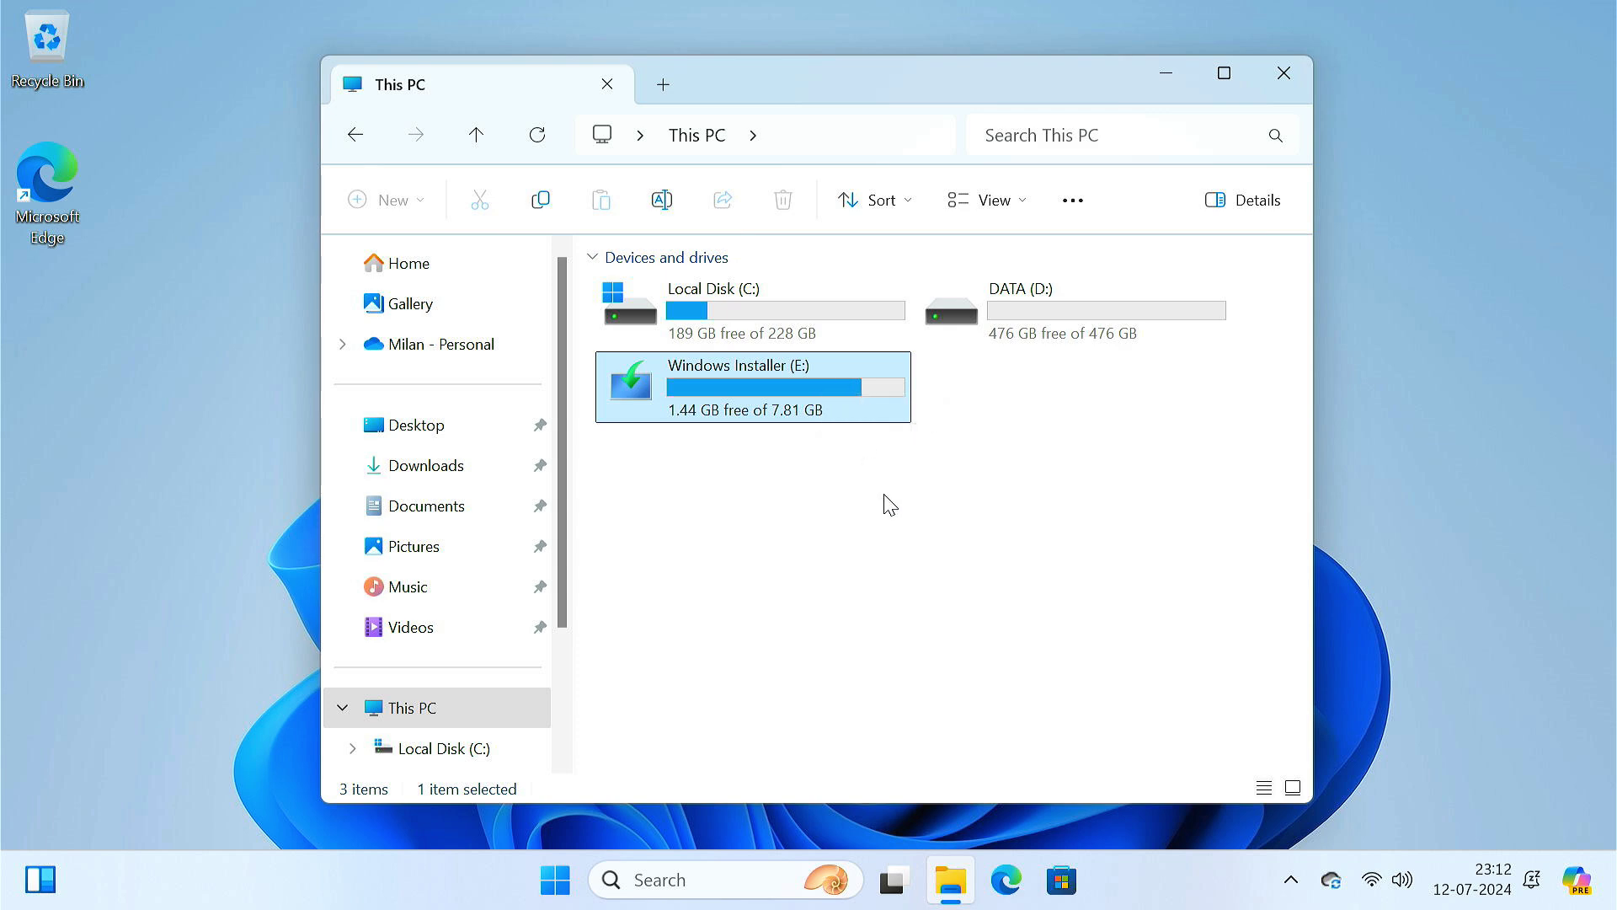
- Search 'partition' to launch Disk Management and maximize it
{"action": "left_click", "coordinate": [1170, 71]}
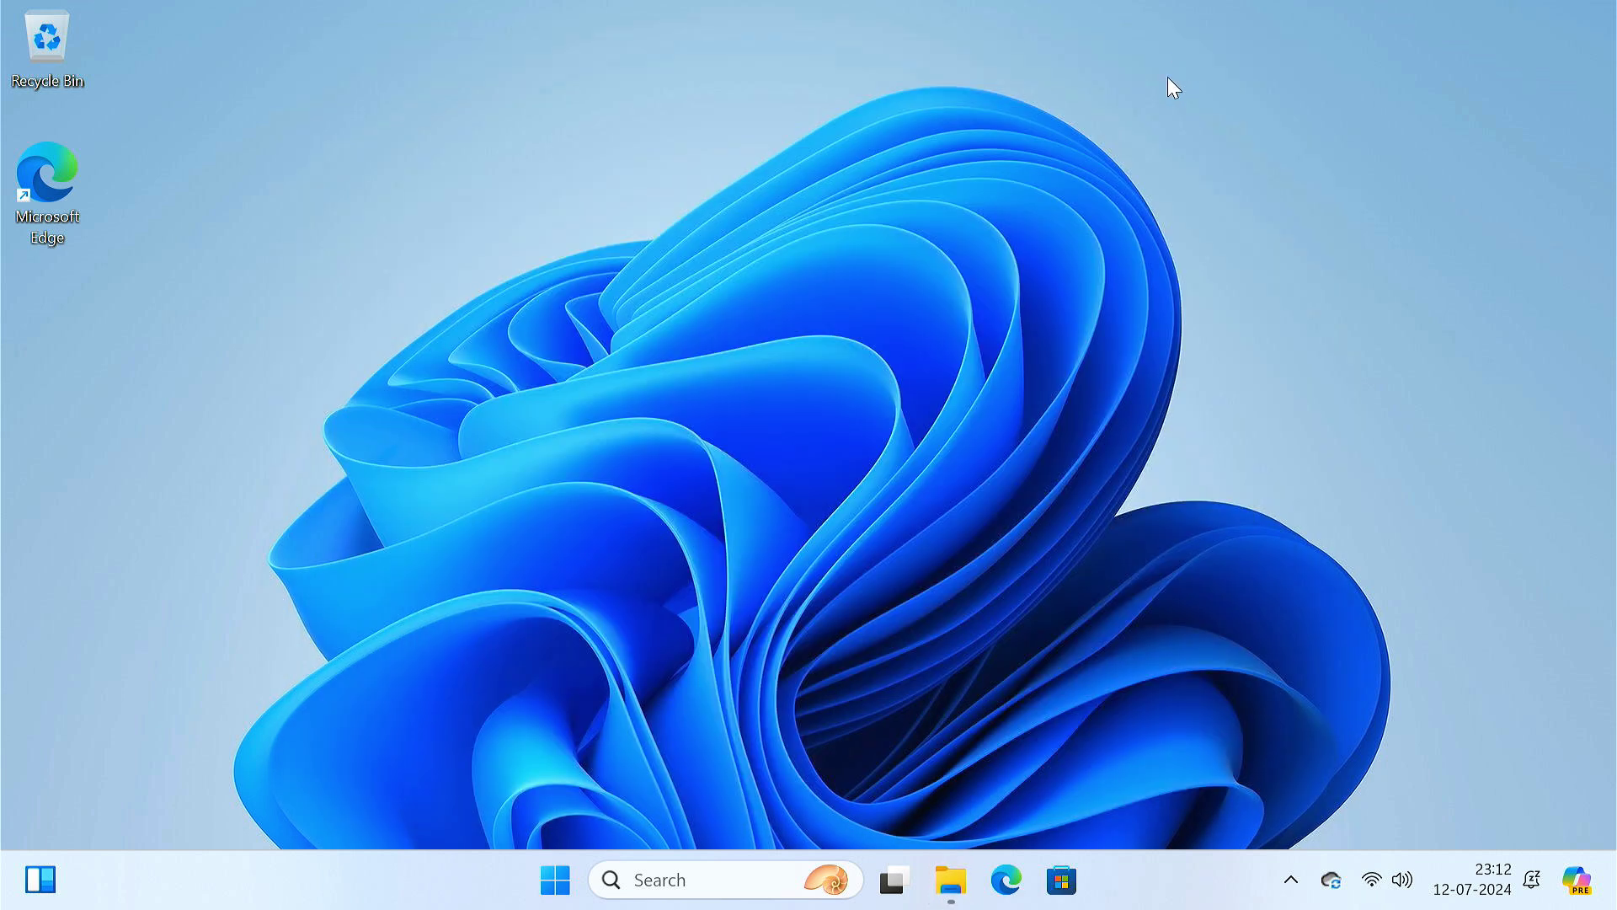
{"action": "left_click", "coordinate": [689, 874]}
{"action": "type", "text": "pa"}
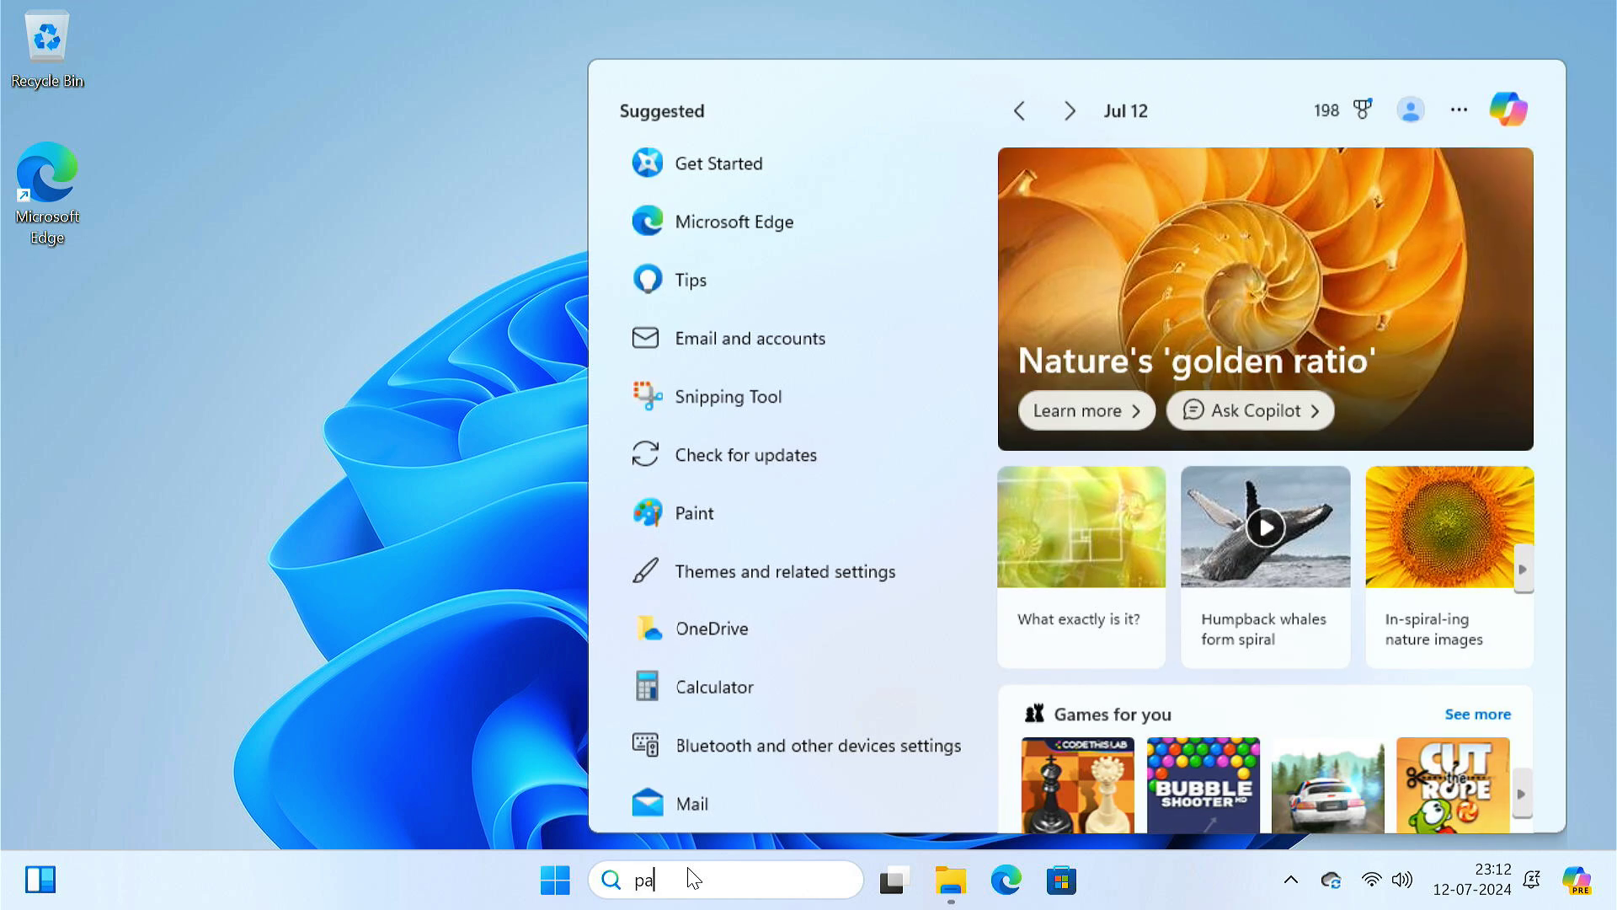
{"action": "type", "text": "rtition"}
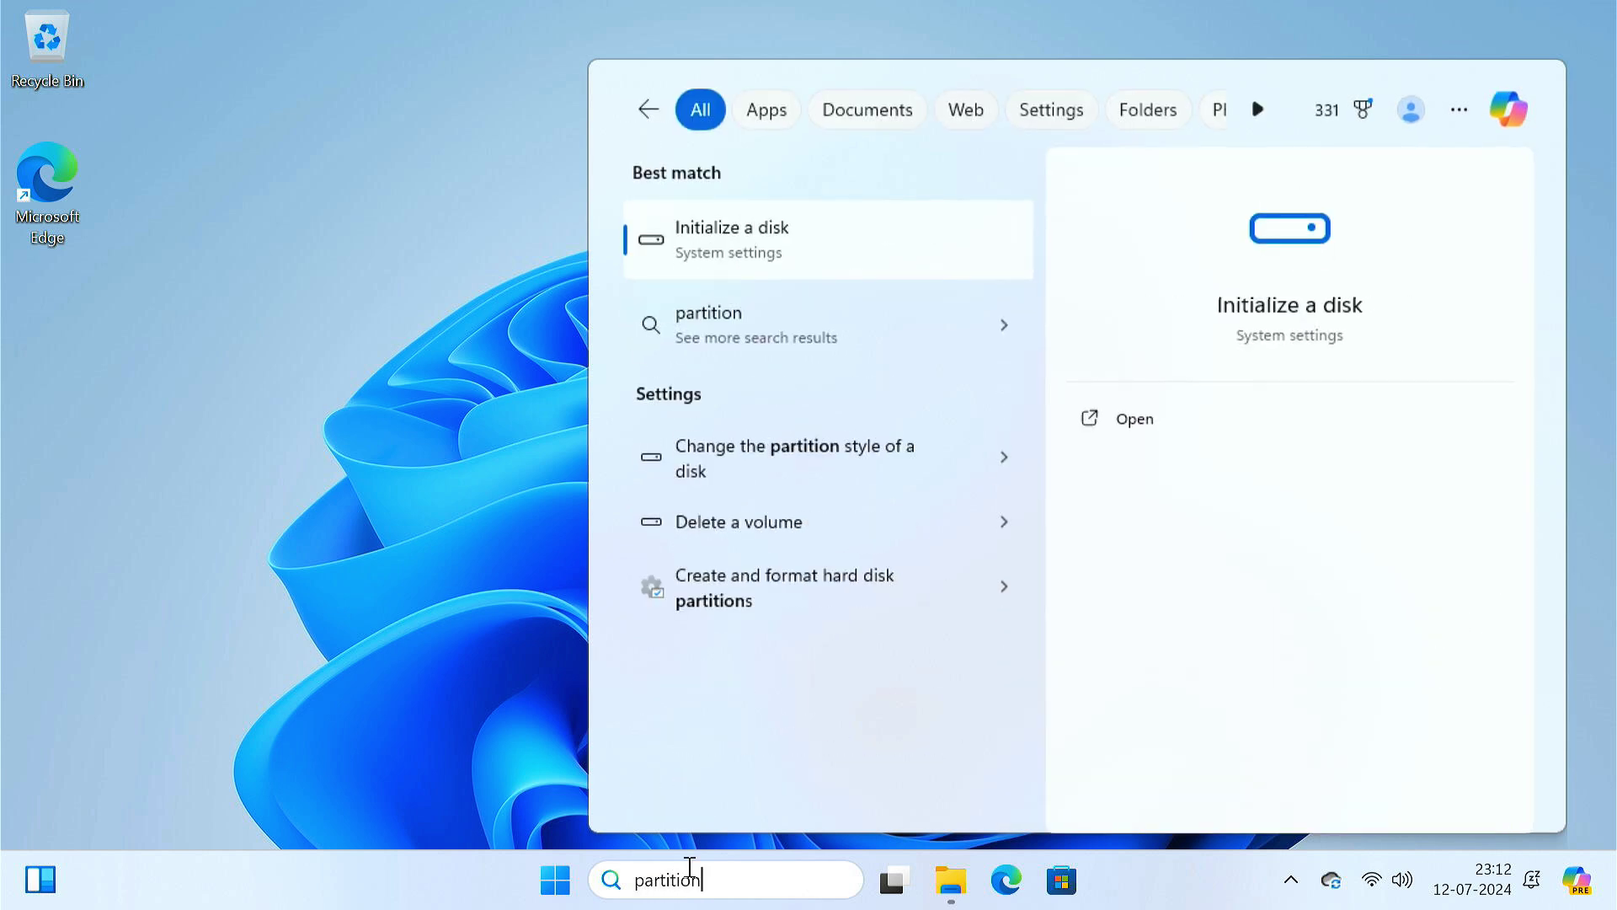
{"action": "left_click", "coordinate": [840, 287]}
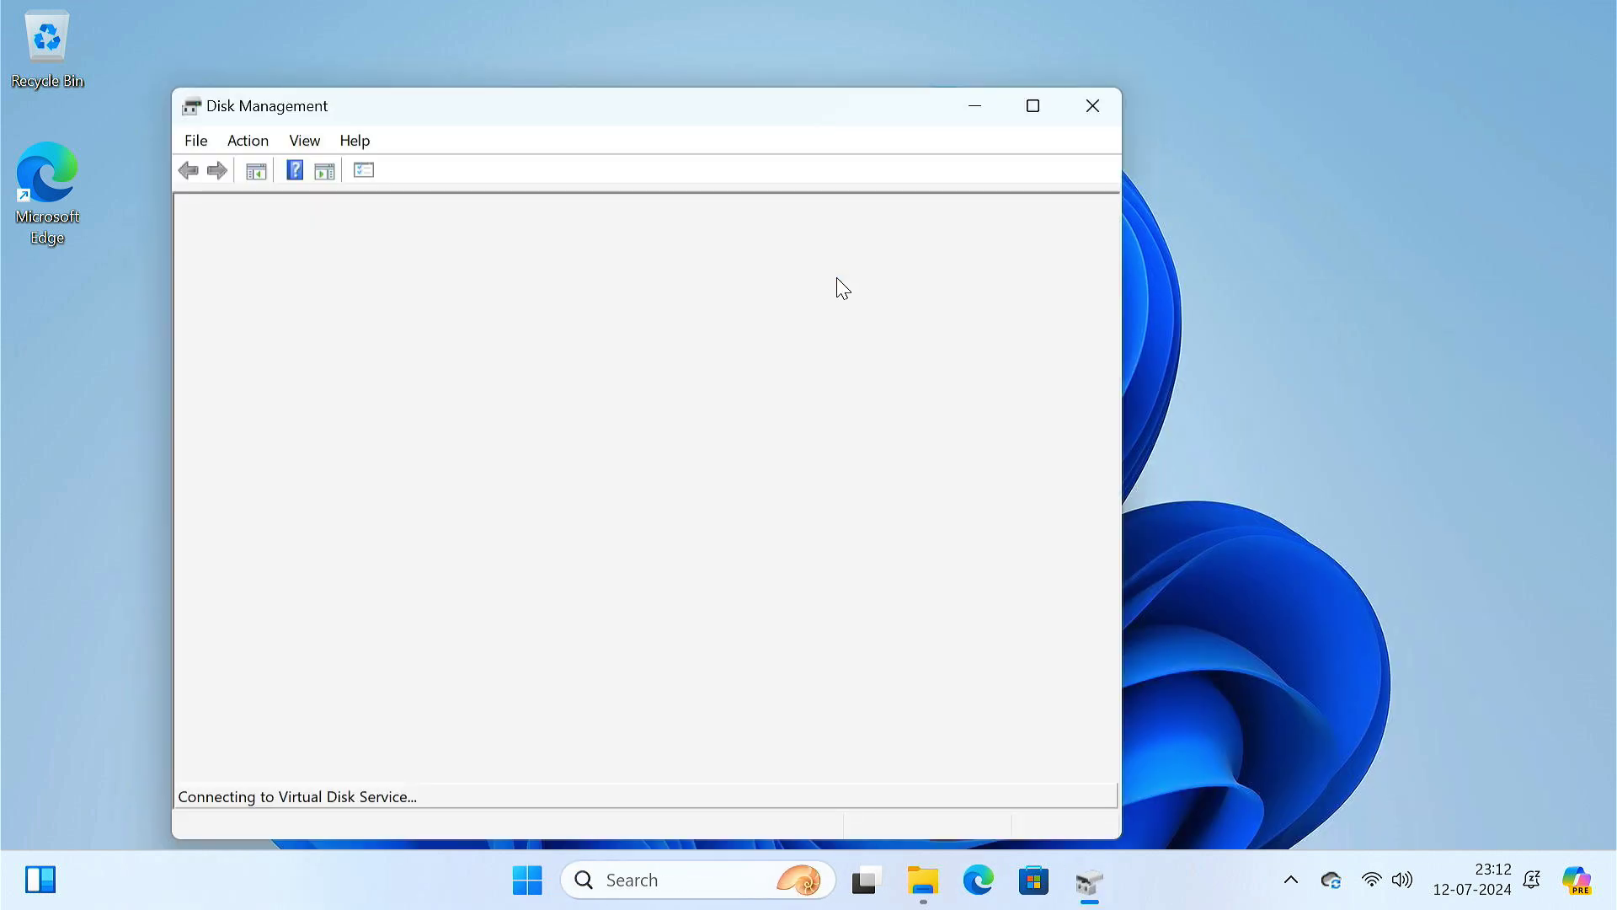
{"action": "left_click", "coordinate": [1033, 105]}
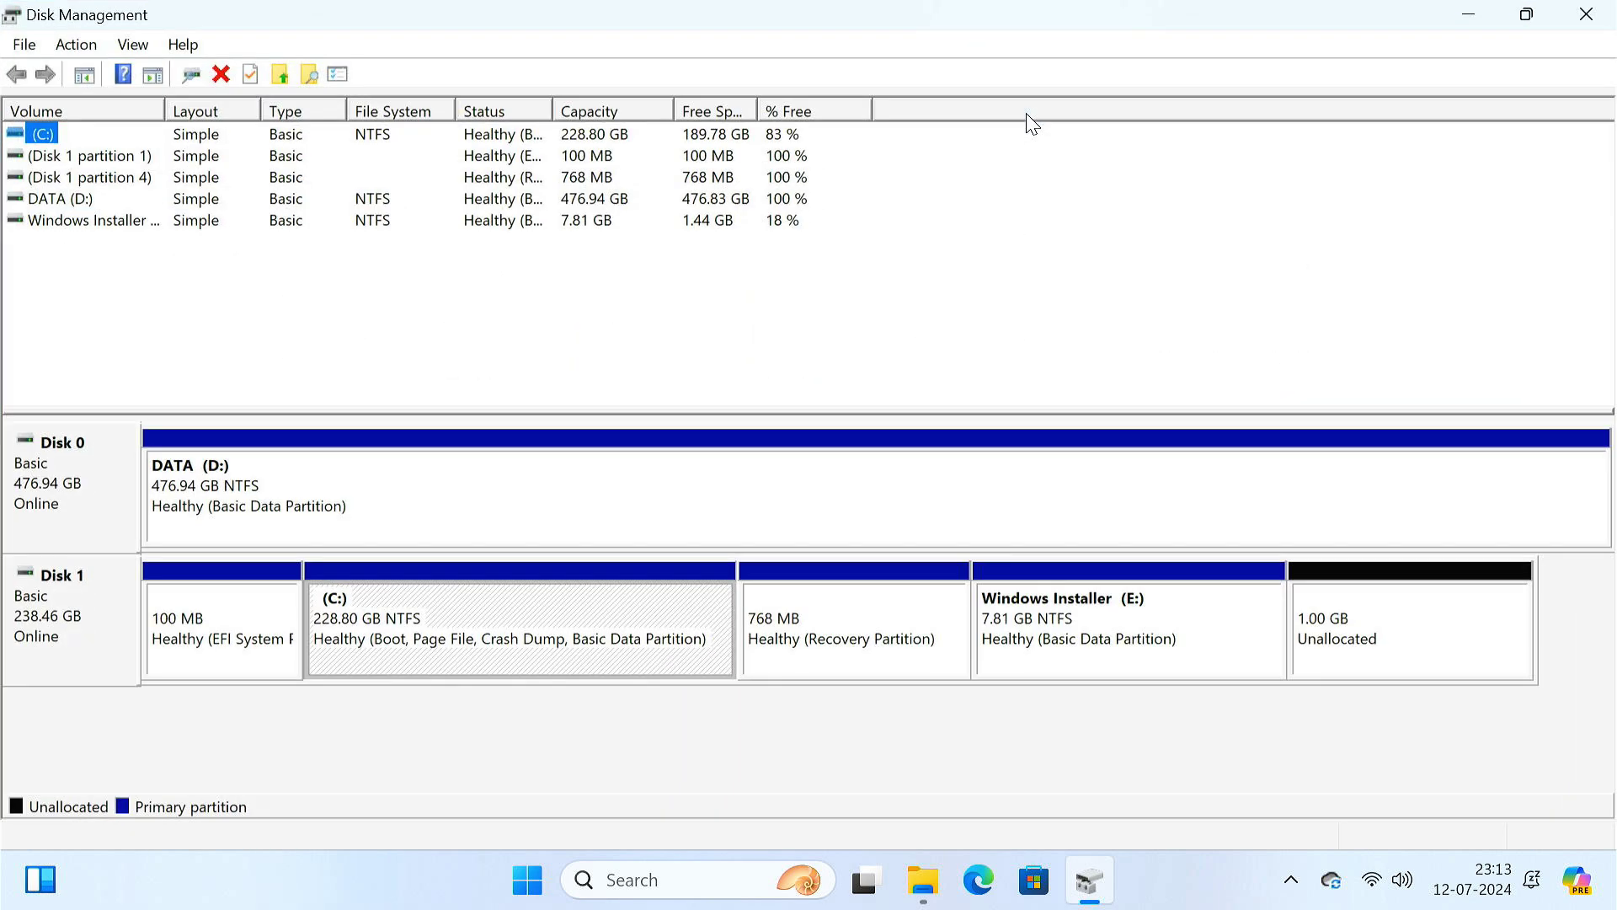
- Quick-format the Windows Installer (E:) volume, accepting the data-erase warning
{"action": "left_click", "coordinate": [1102, 621]}
{"action": "right_click", "coordinate": [1100, 620]}
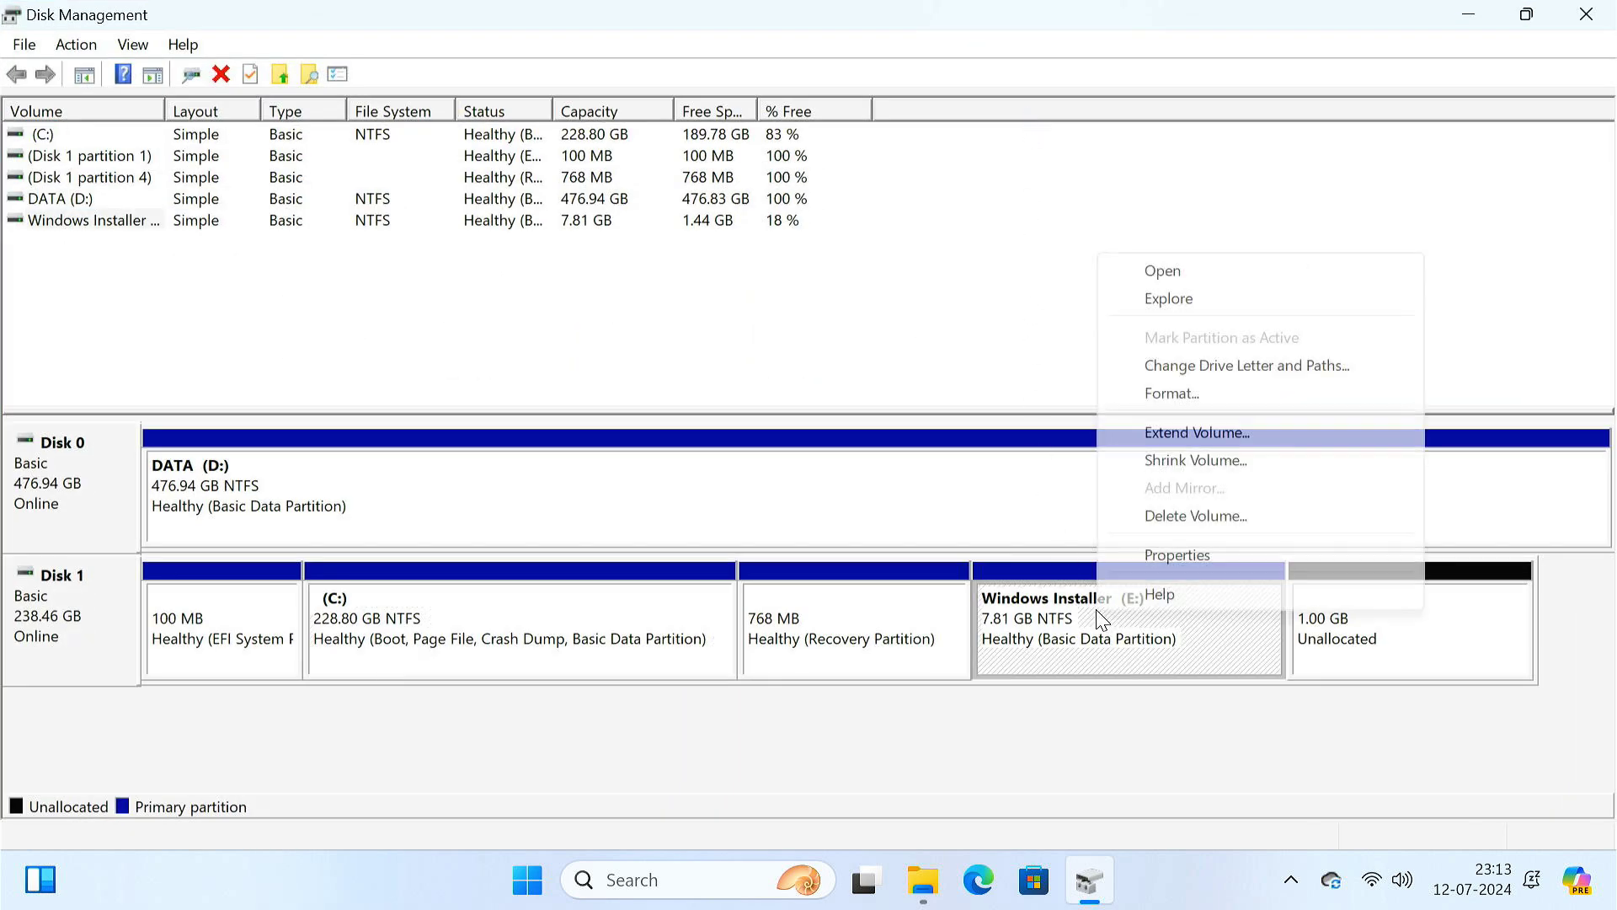
{"action": "left_click", "coordinate": [1209, 393]}
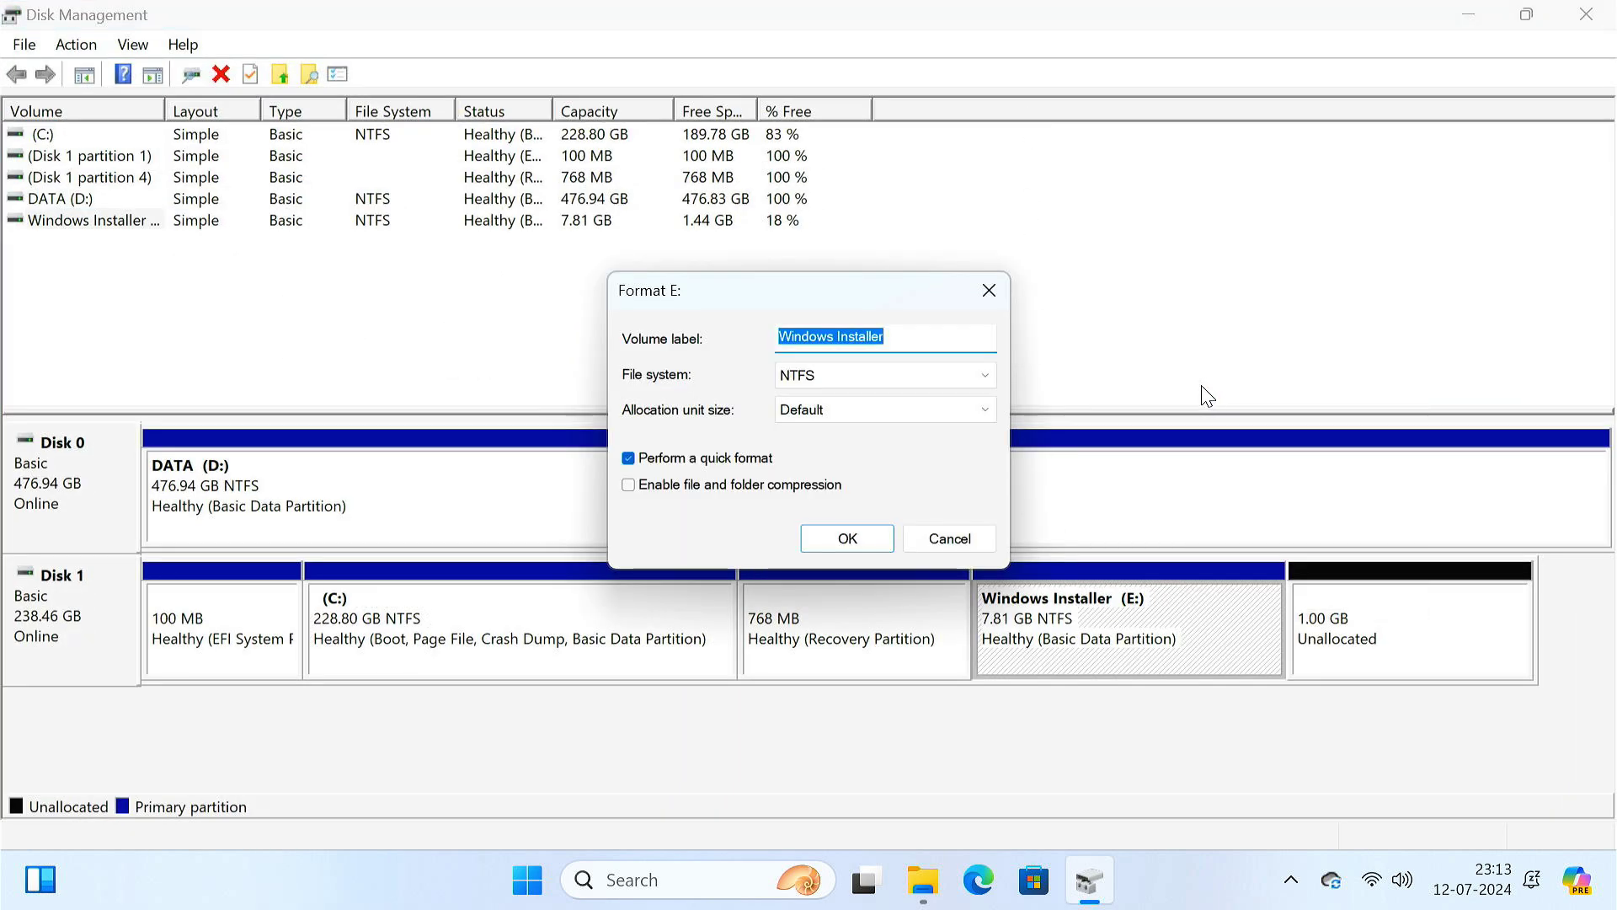
{"action": "left_click", "coordinate": [851, 541]}
{"action": "left_click", "coordinate": [903, 608]}
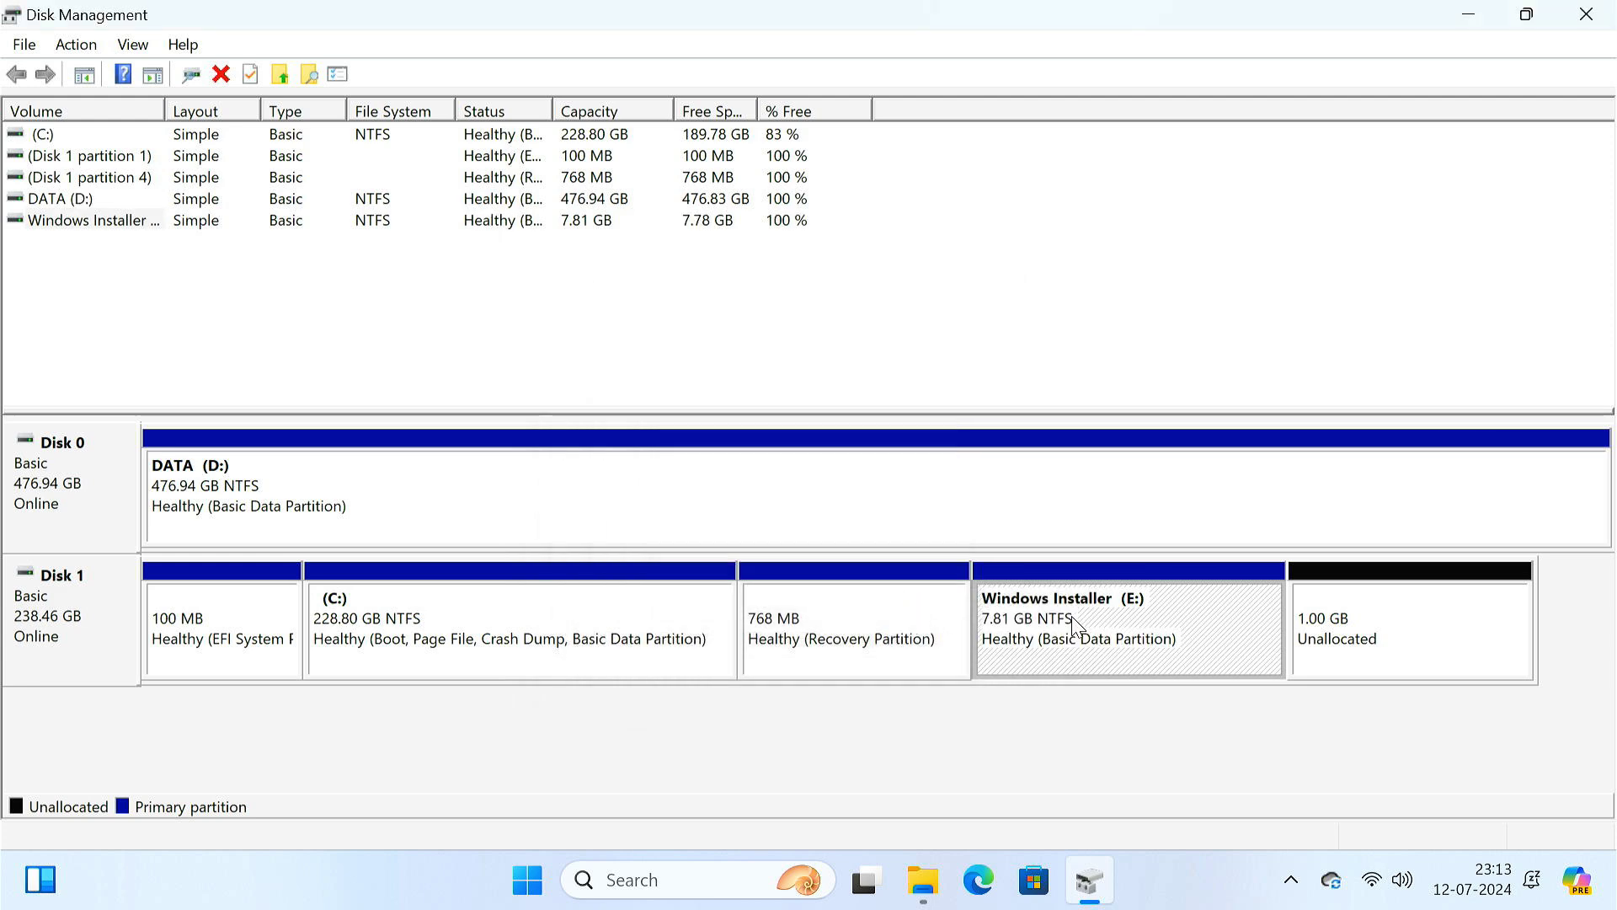
- Delete the E: volume, then check whether C: can be extended
{"action": "right_click", "coordinate": [1075, 623]}
{"action": "left_click", "coordinate": [1152, 523]}
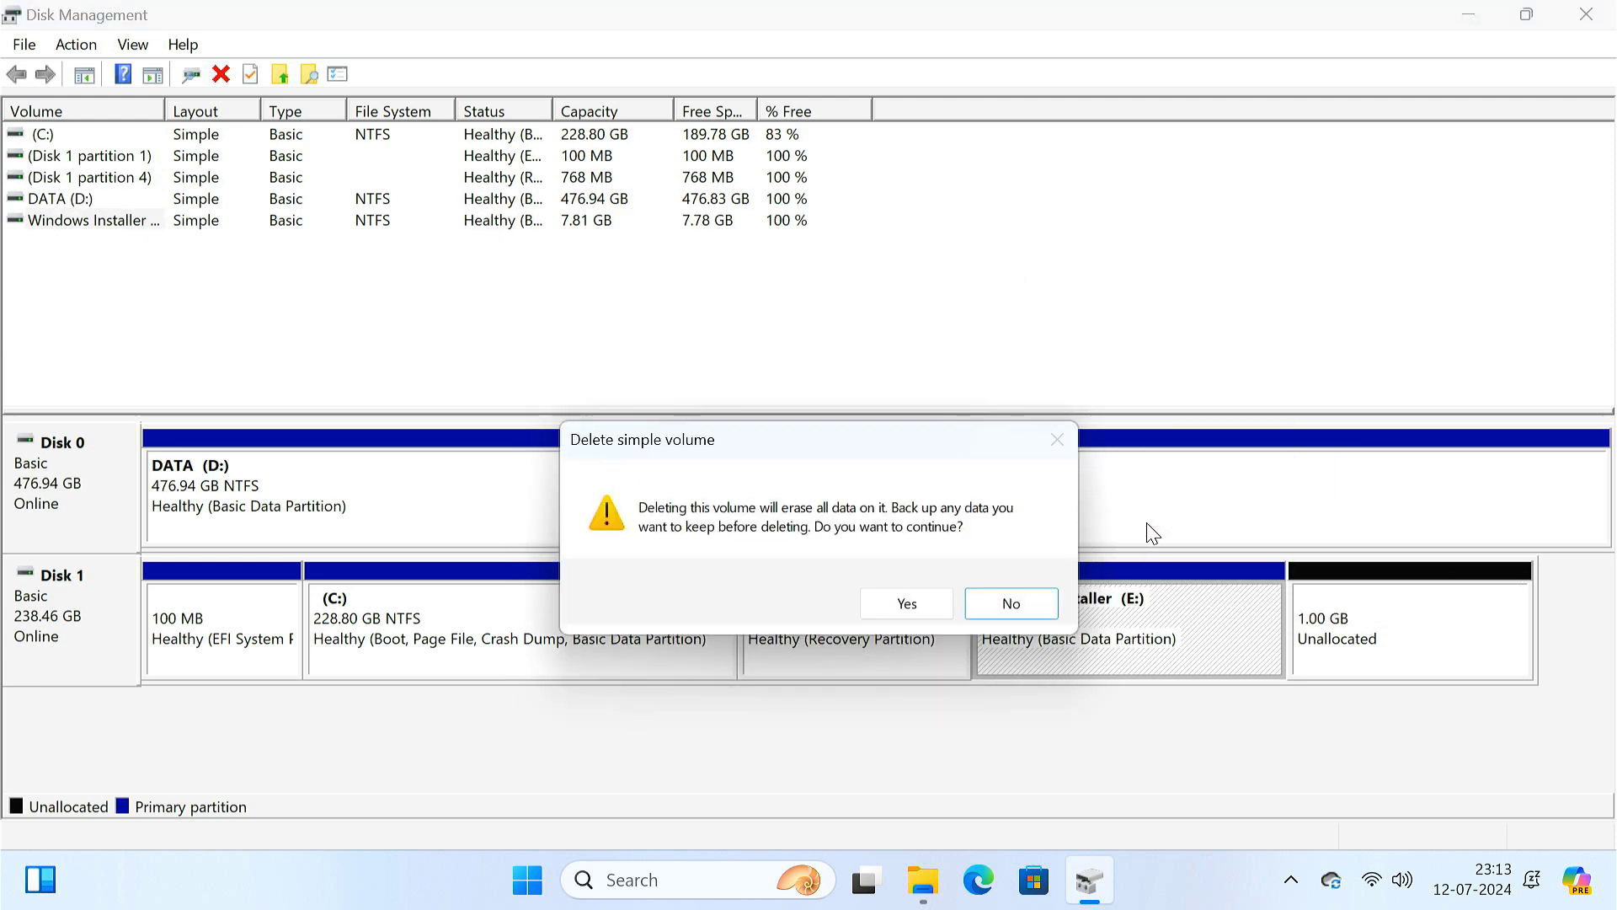
{"action": "left_click", "coordinate": [887, 612]}
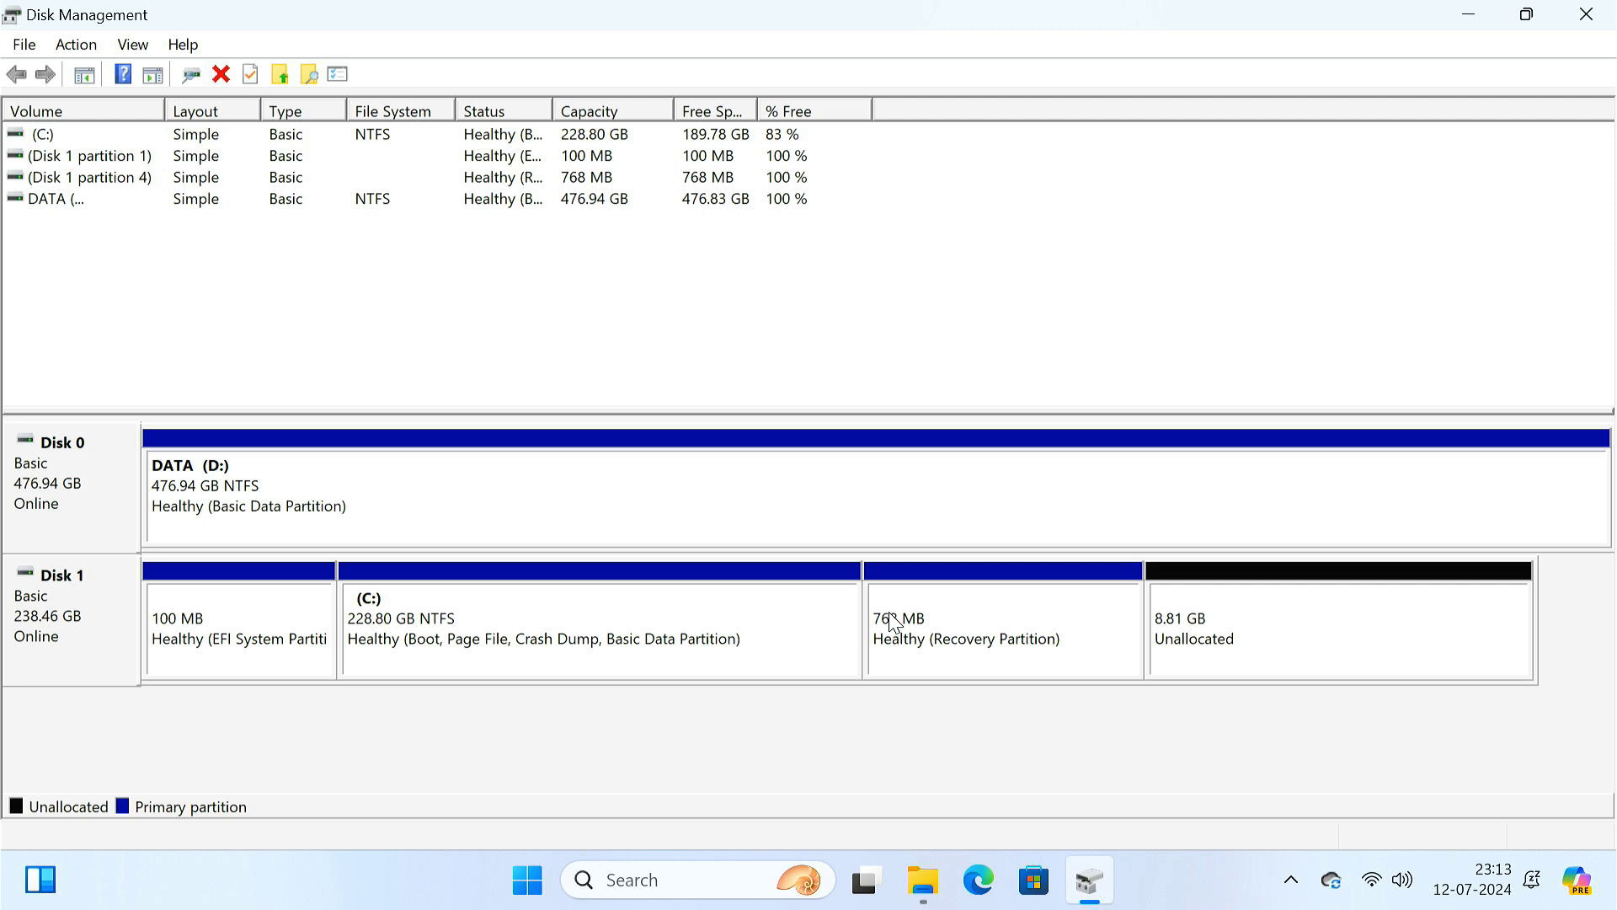
{"action": "left_click", "coordinate": [560, 621]}
{"action": "right_click", "coordinate": [561, 621]}
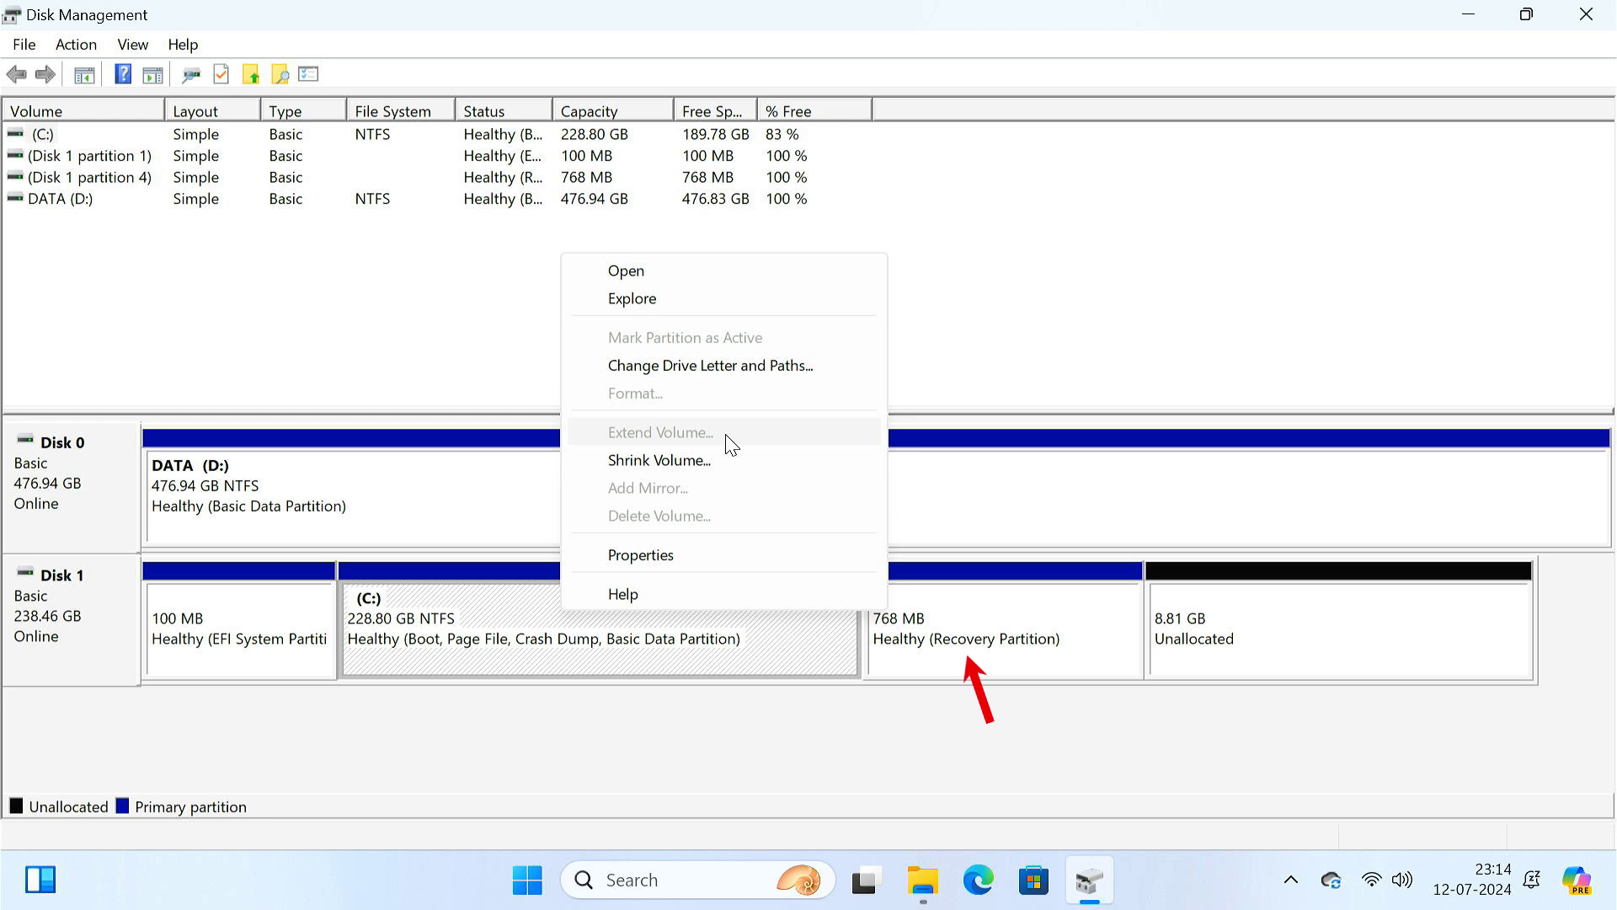
- In an administrator Command Prompt, run reagentc /disable and start diskpart
{"action": "left_click", "coordinate": [1466, 17]}
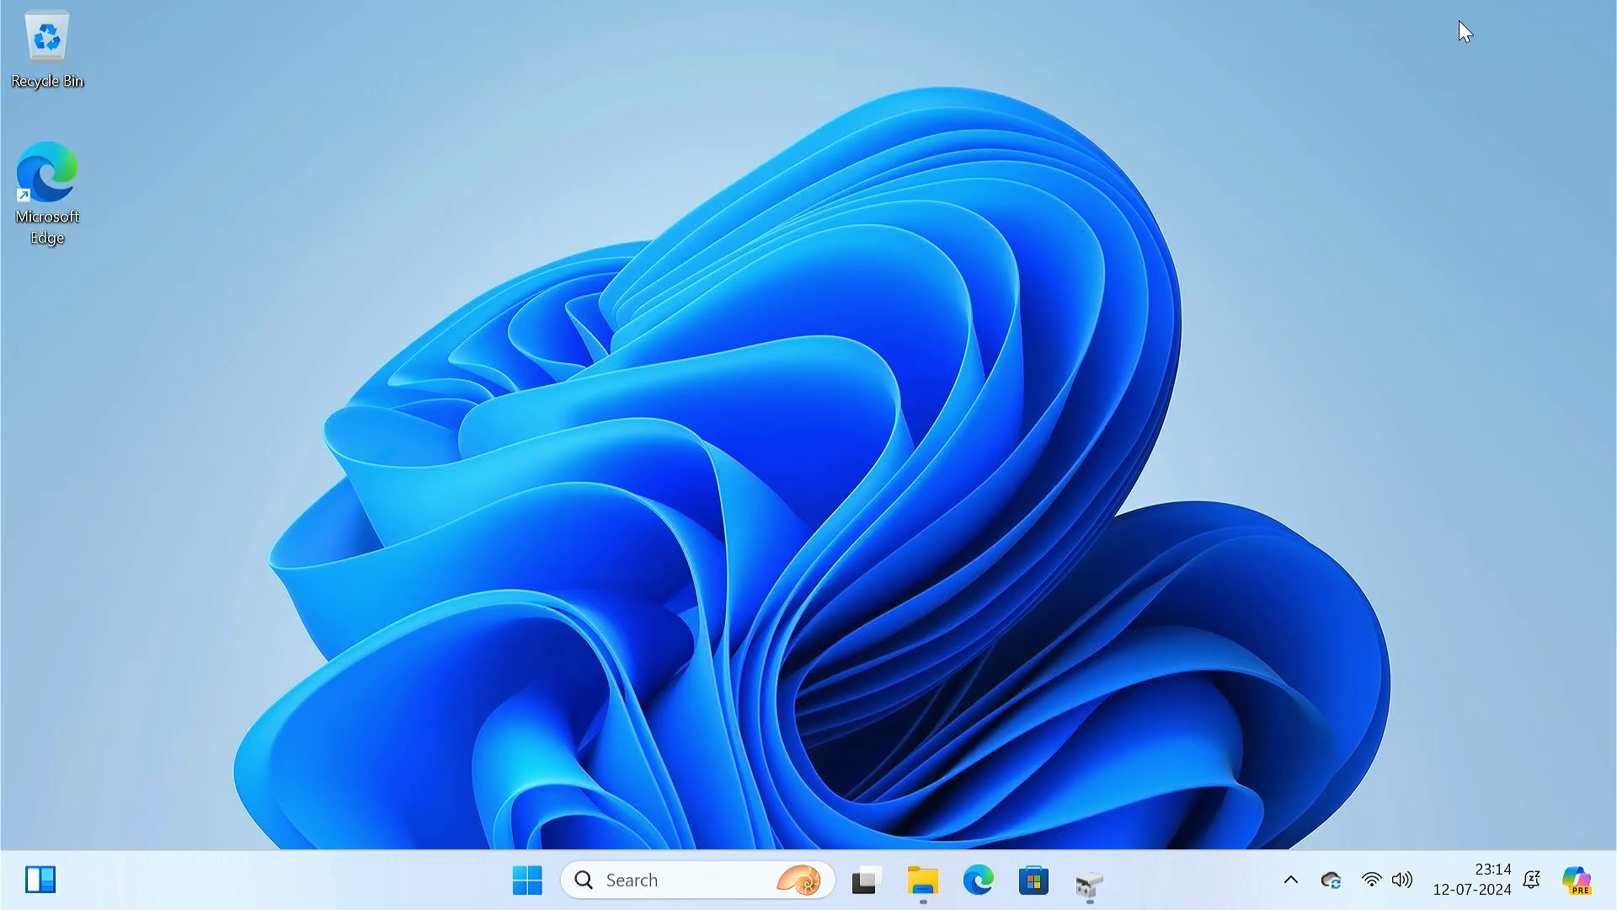
{"action": "left_click", "coordinate": [691, 876]}
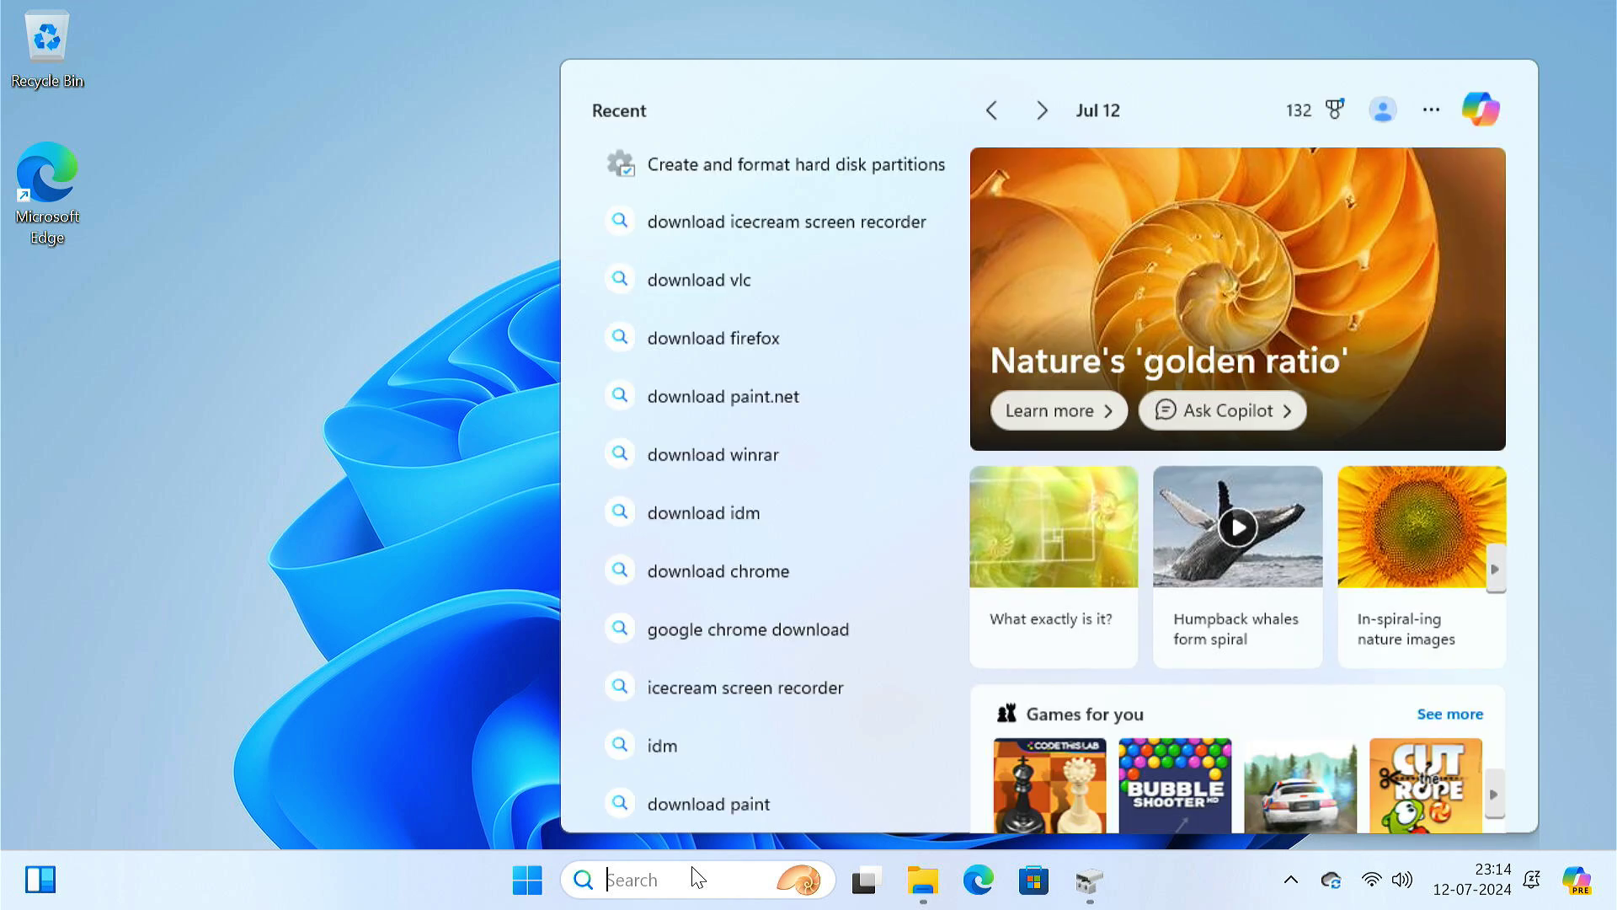
{"action": "type", "text": "cmd"}
{"action": "right_click", "coordinate": [779, 223]}
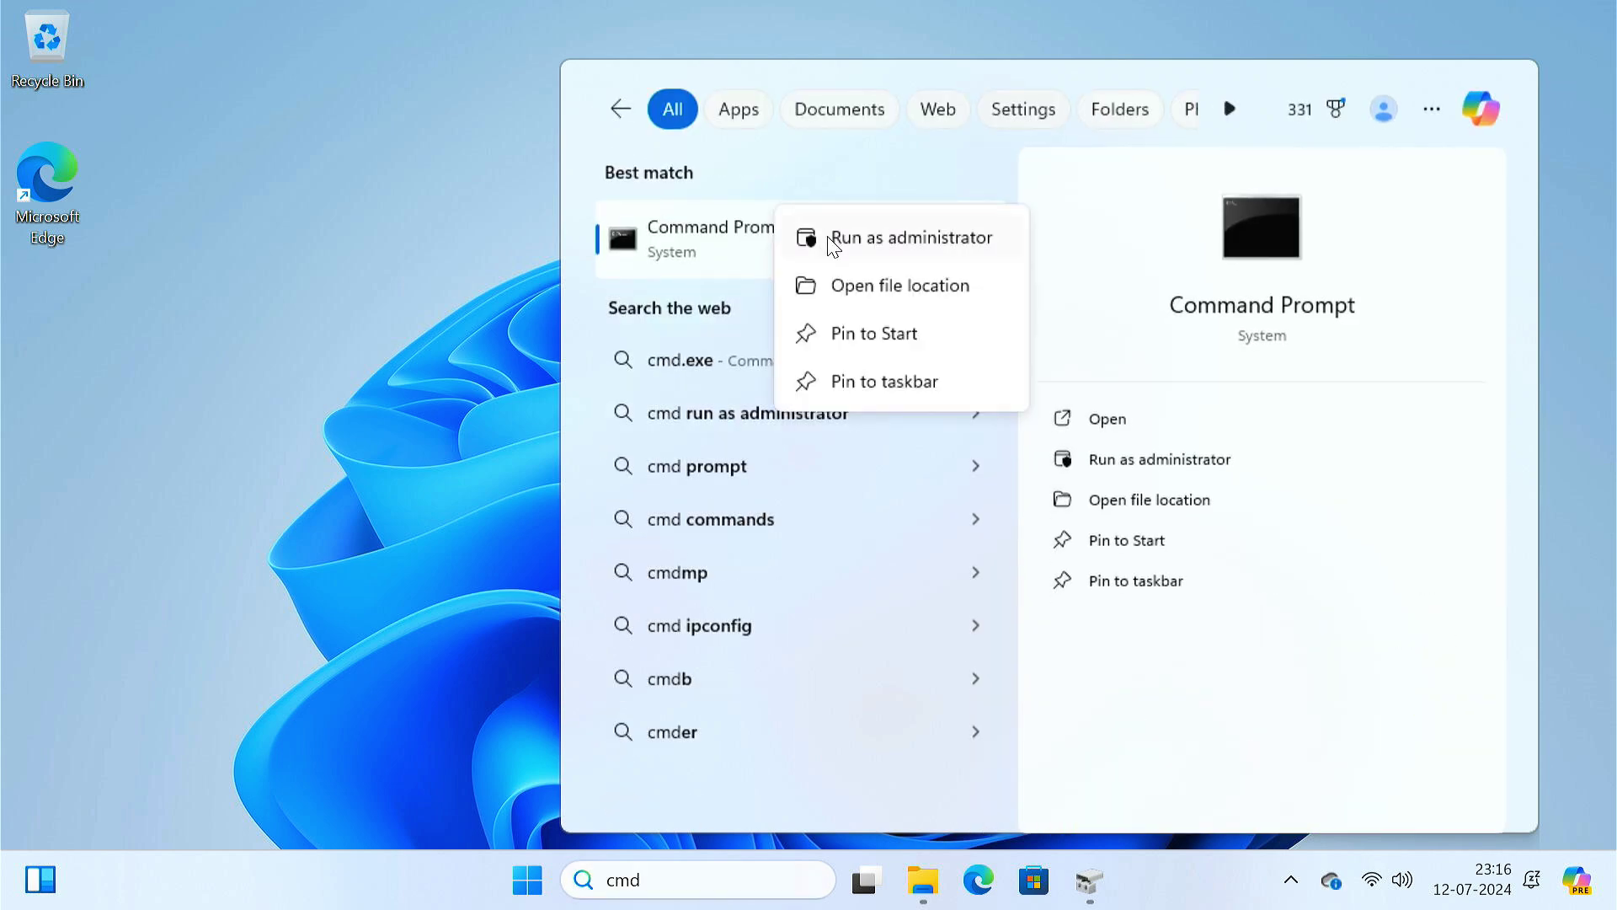
{"action": "left_click", "coordinate": [846, 246]}
{"action": "left_click", "coordinate": [750, 643]}
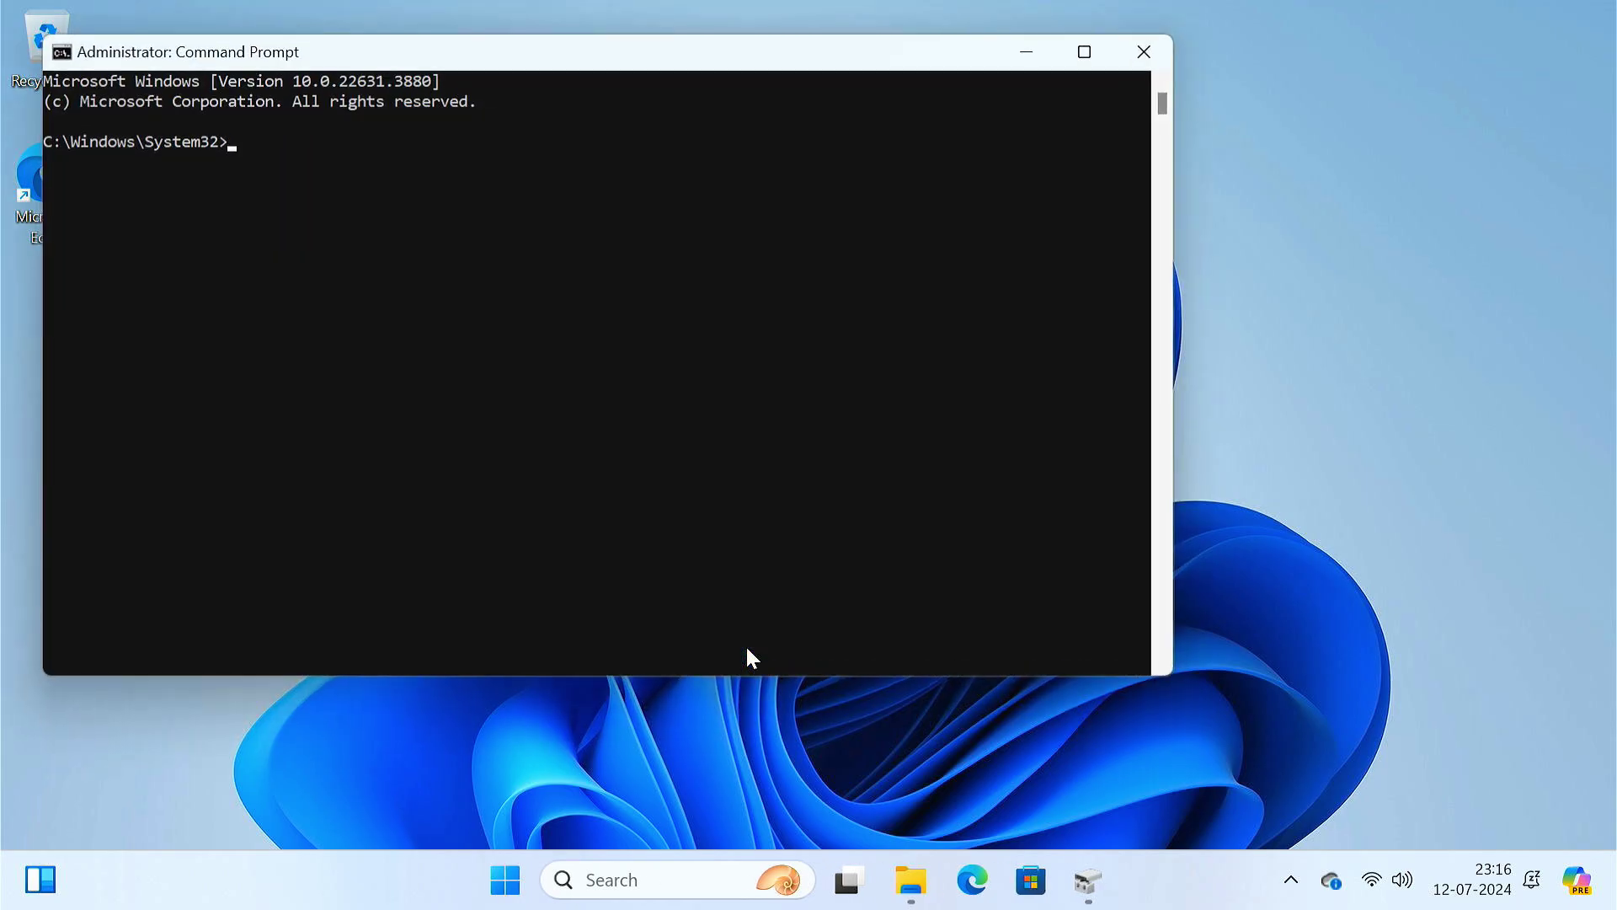
{"action": "type", "text": "re"}
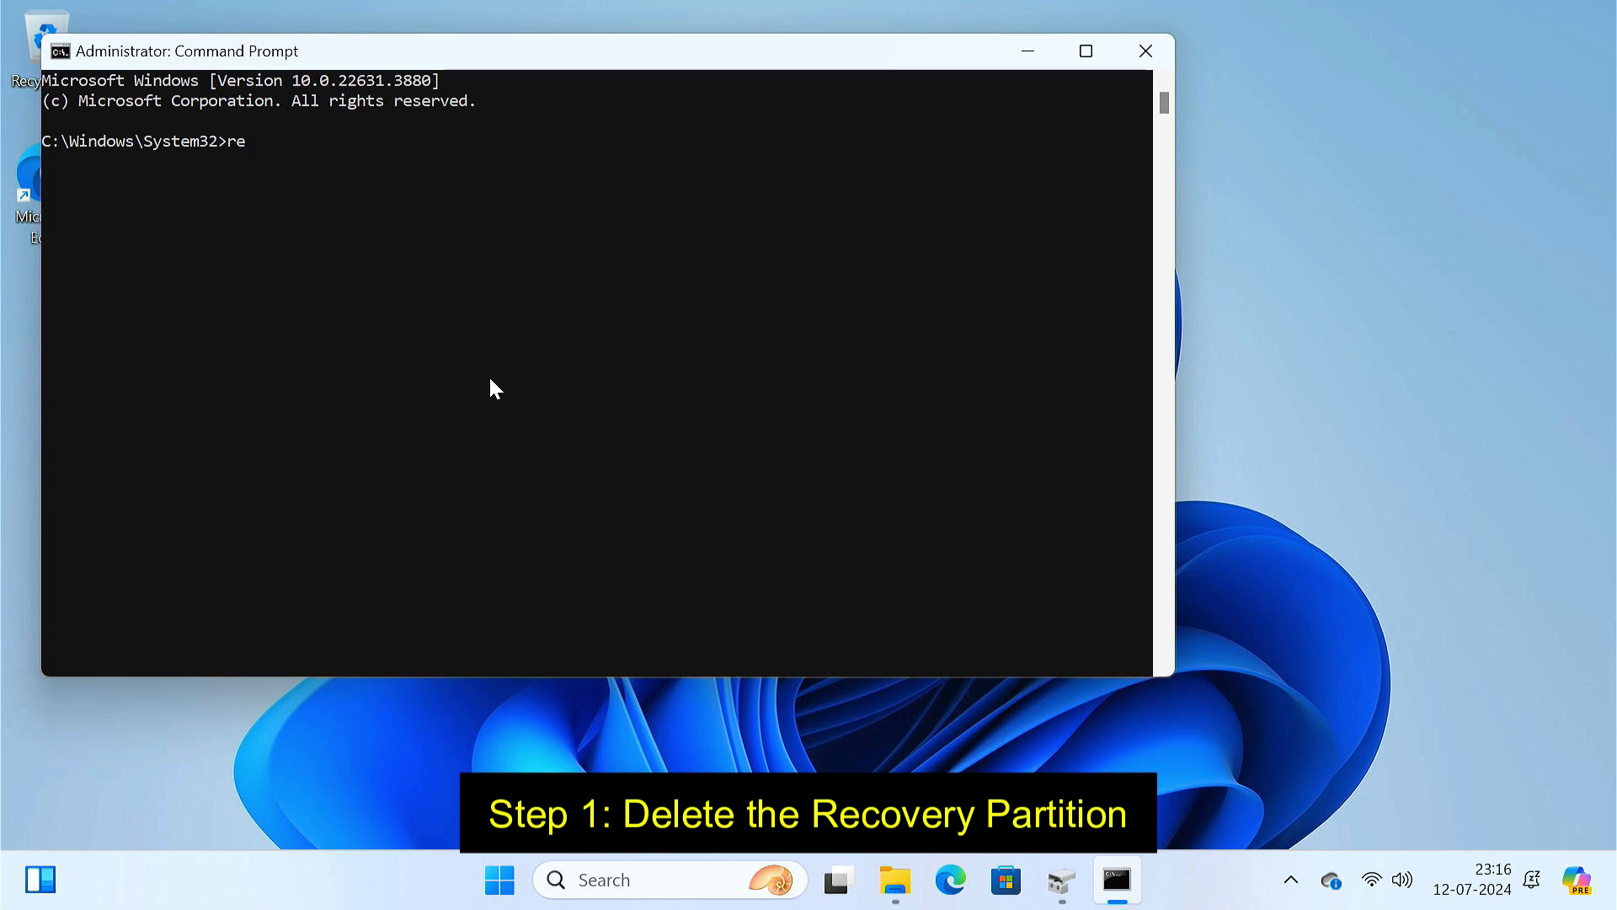
{"action": "type", "text": "agentc /disable"}
{"action": "key", "text": "Return"}
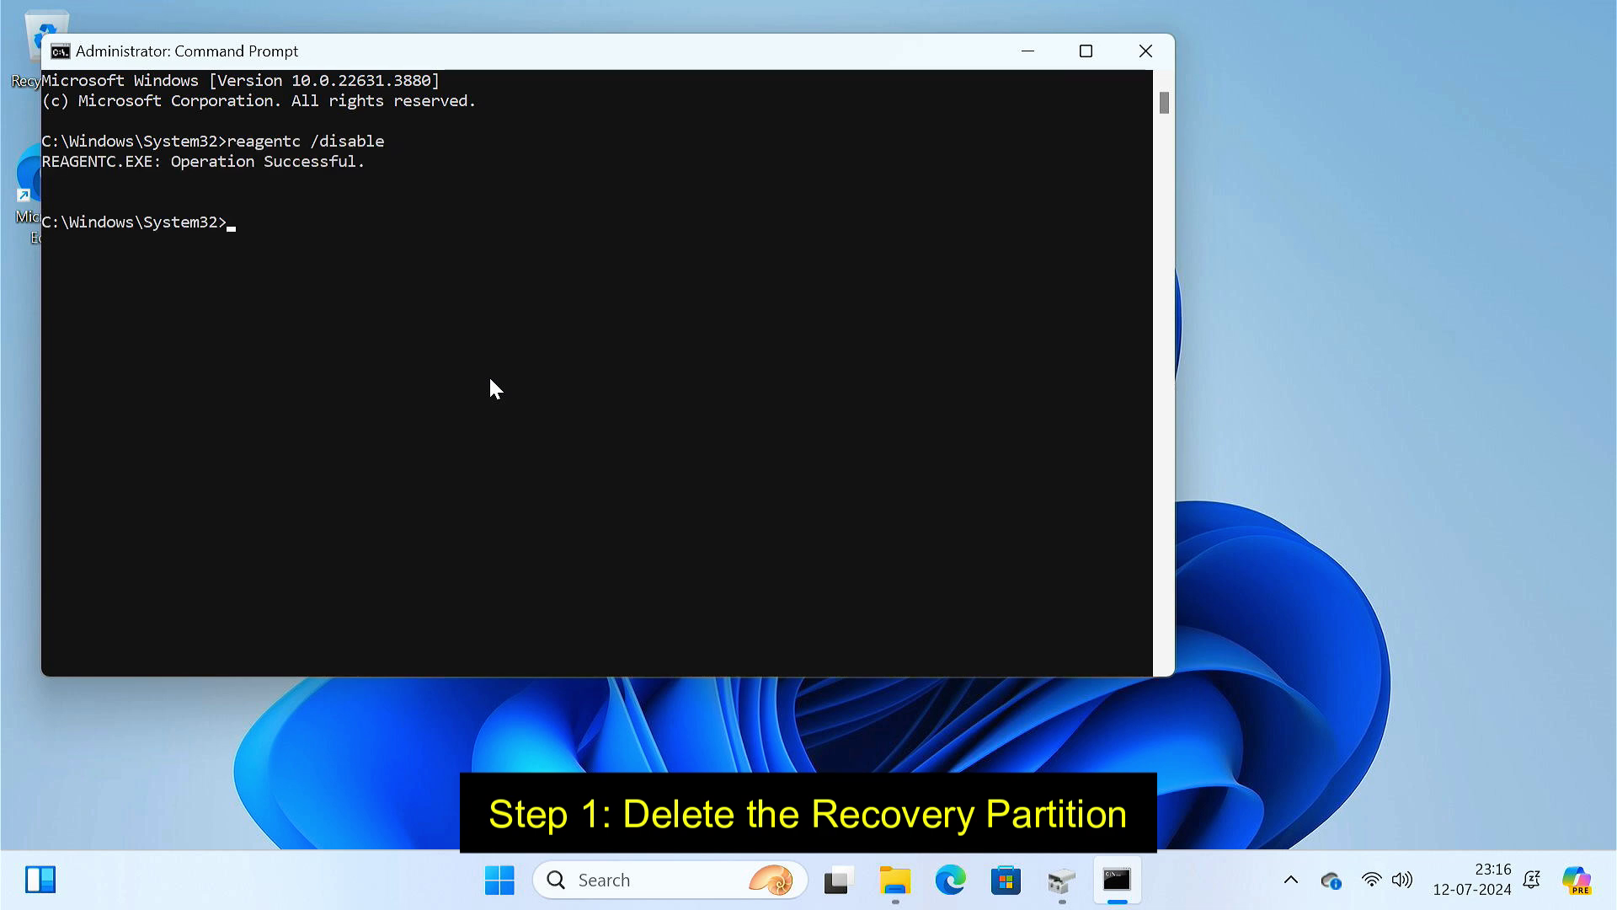
{"action": "type", "text": "diskpart"}
{"action": "key", "text": "Return"}
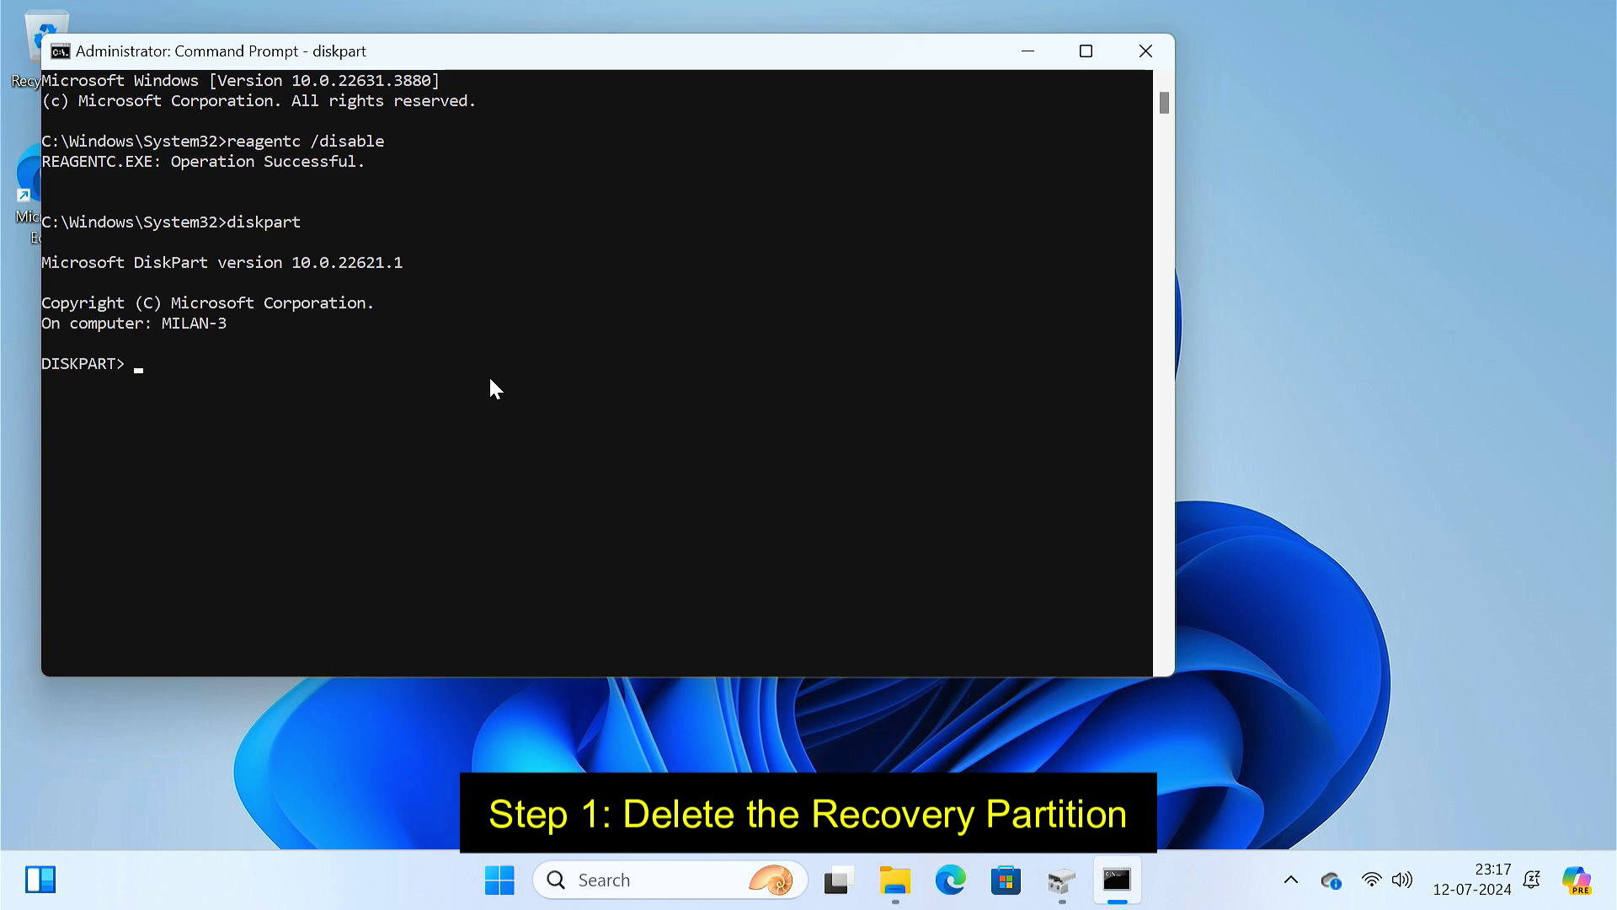
- List disks, select disk 1, list partitions, select partition 4 and show its details
{"action": "type", "text": "k"}
{"action": "key", "text": "Return"}
{"action": "type", "text": "selec"}
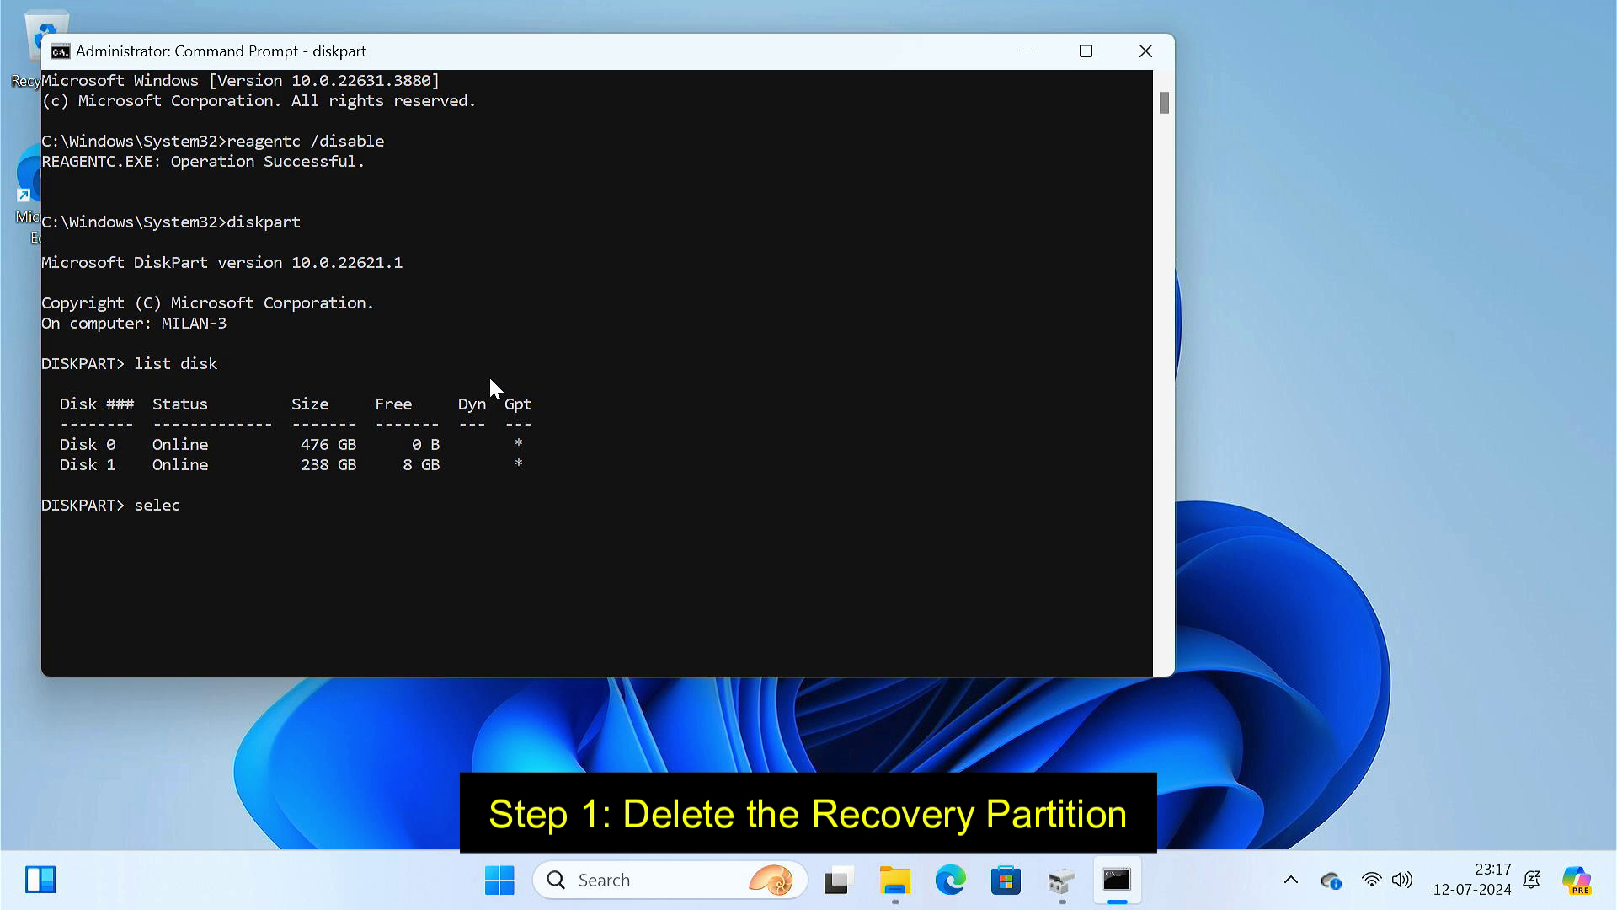
{"action": "type", "text": "t disk 1"}
{"action": "key", "text": "Return"}
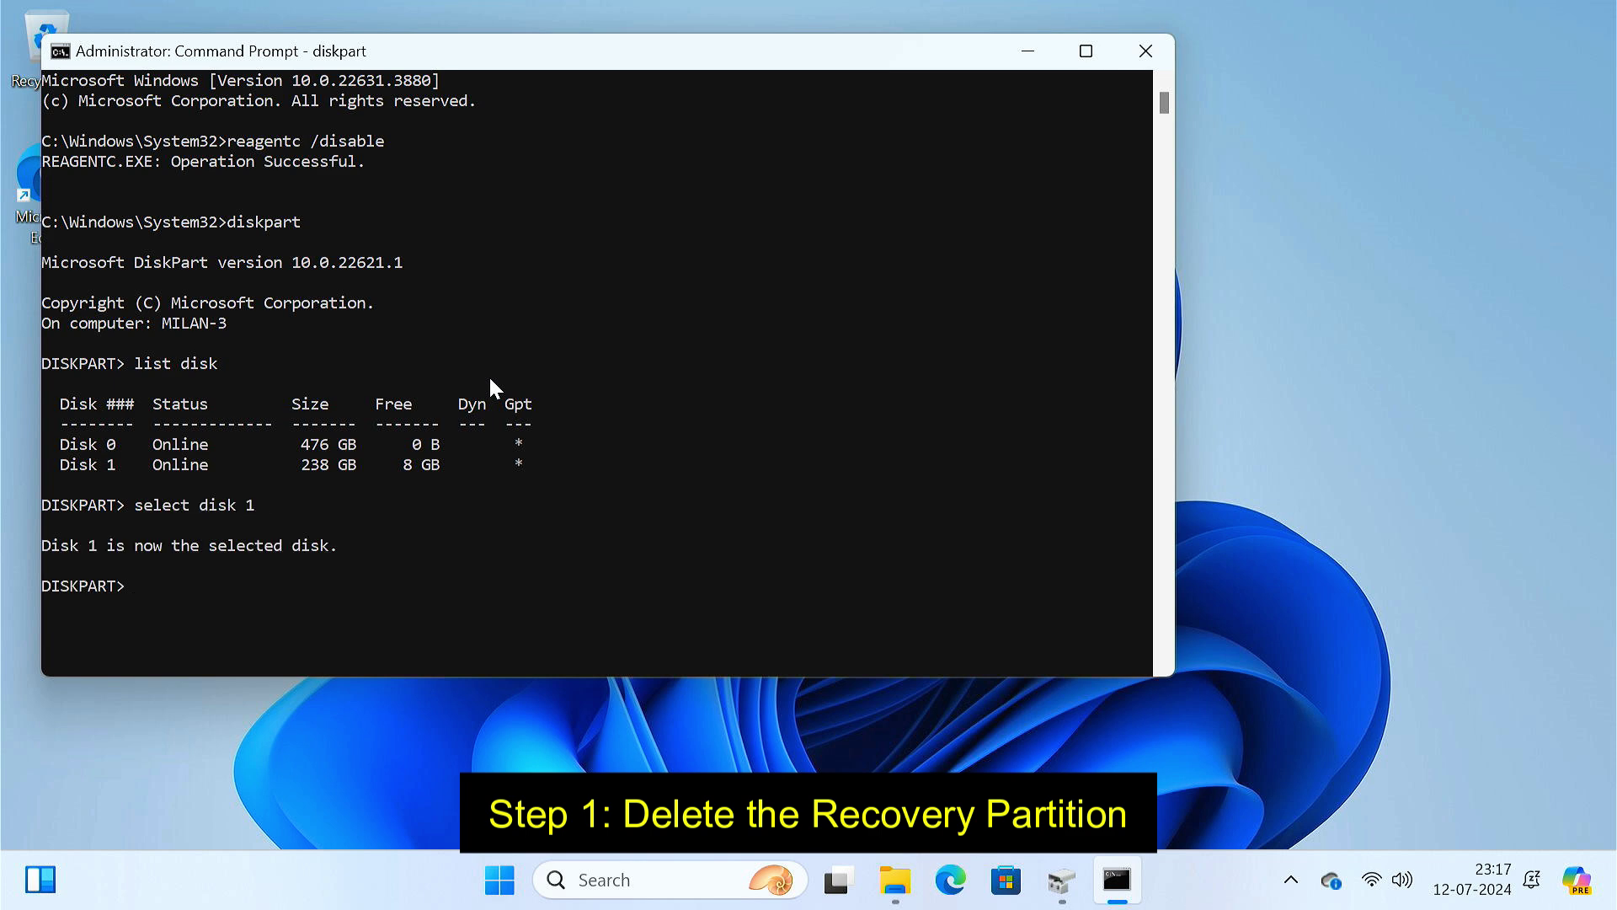
{"action": "type", "text": "list partition"}
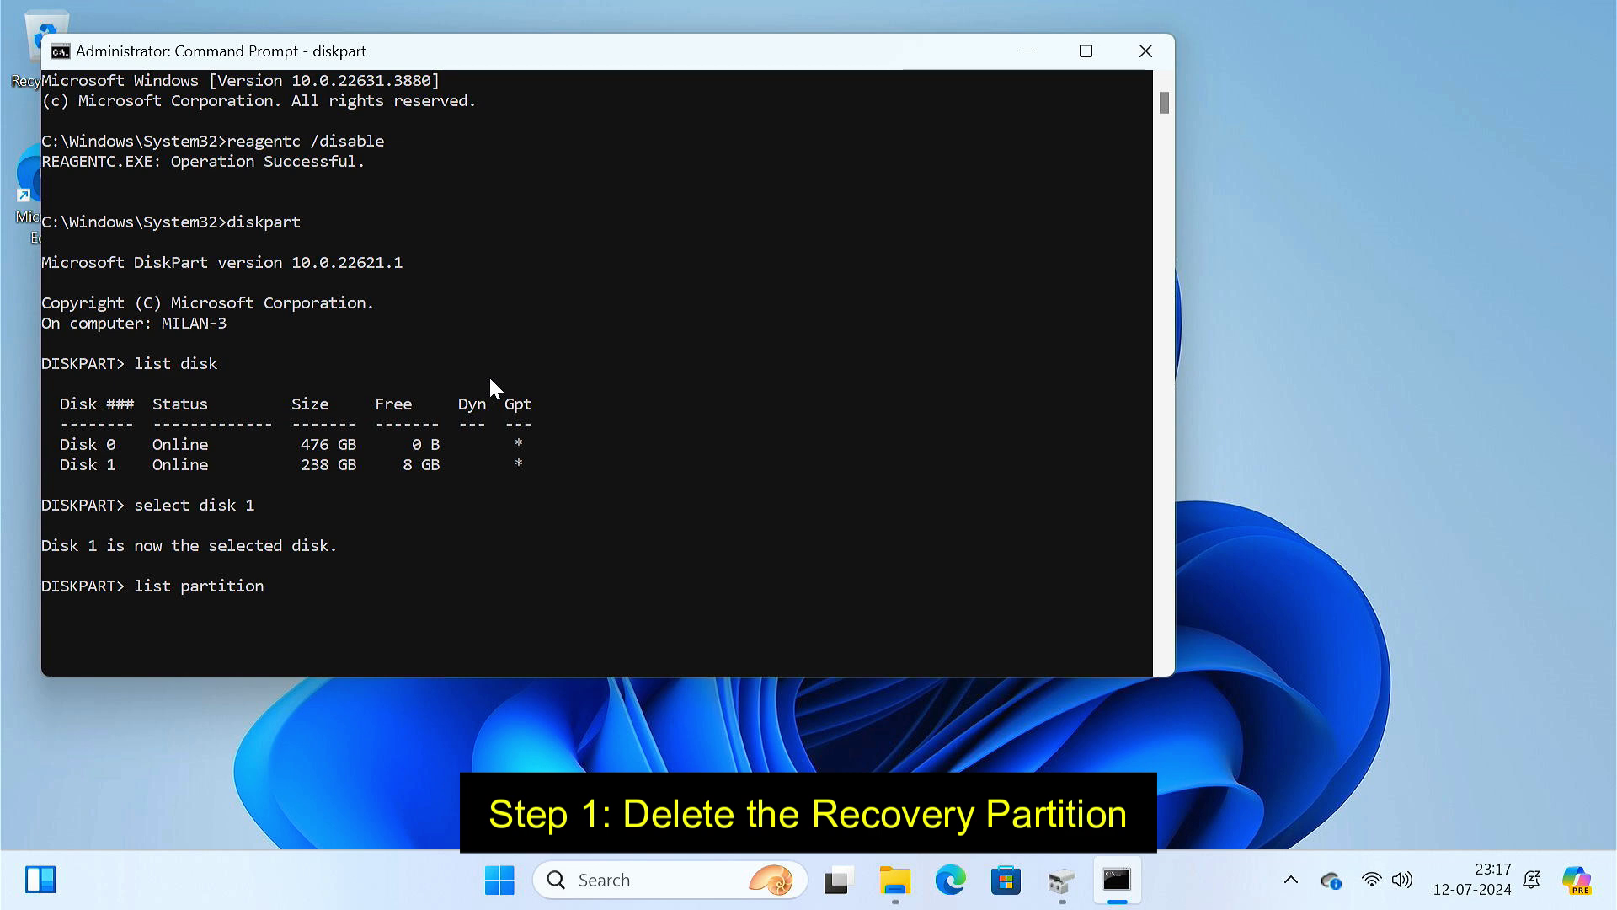
{"action": "key", "text": "Return"}
{"action": "type", "text": "s"}
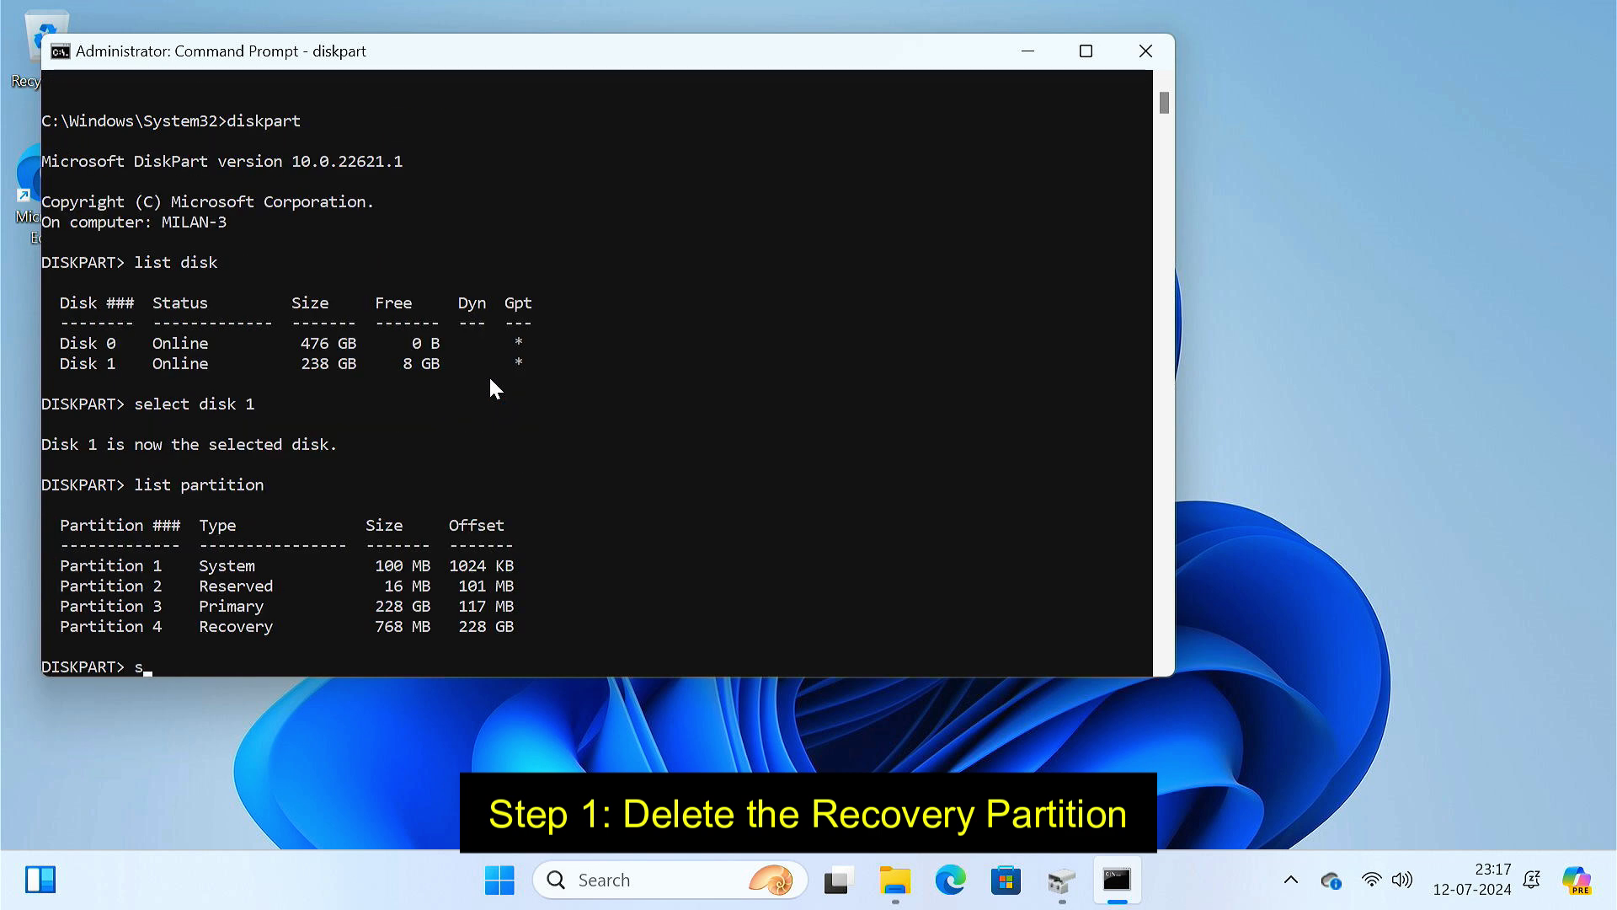
{"action": "type", "text": "elect partition 4"}
{"action": "key", "text": "Return"}
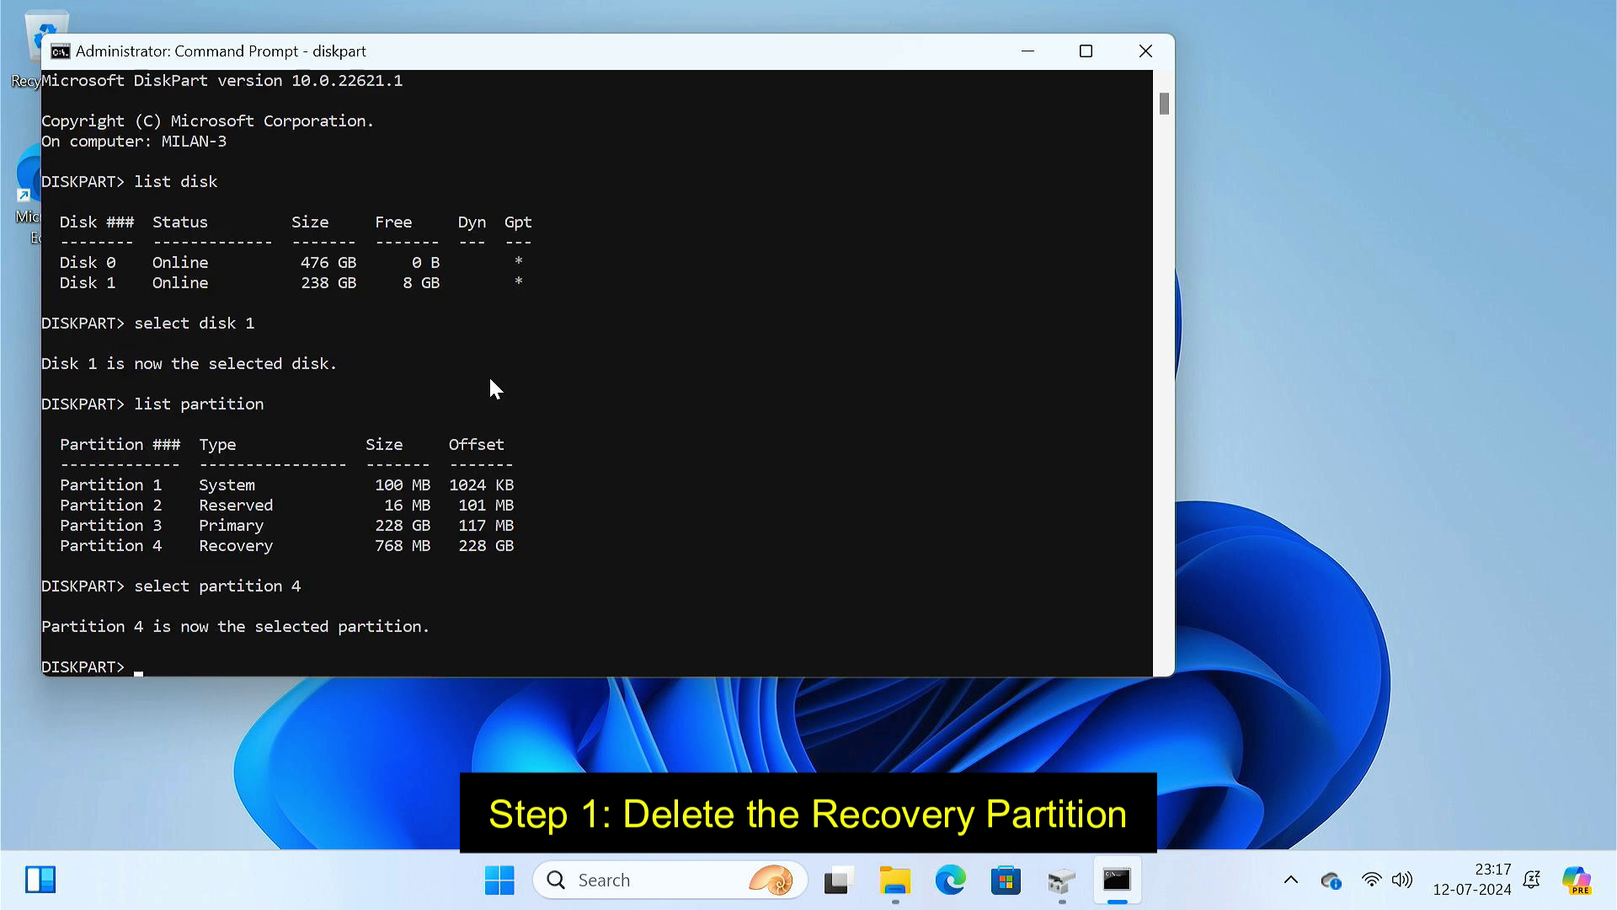
{"action": "type", "text": "detail partition"}
{"action": "key", "text": "Return"}
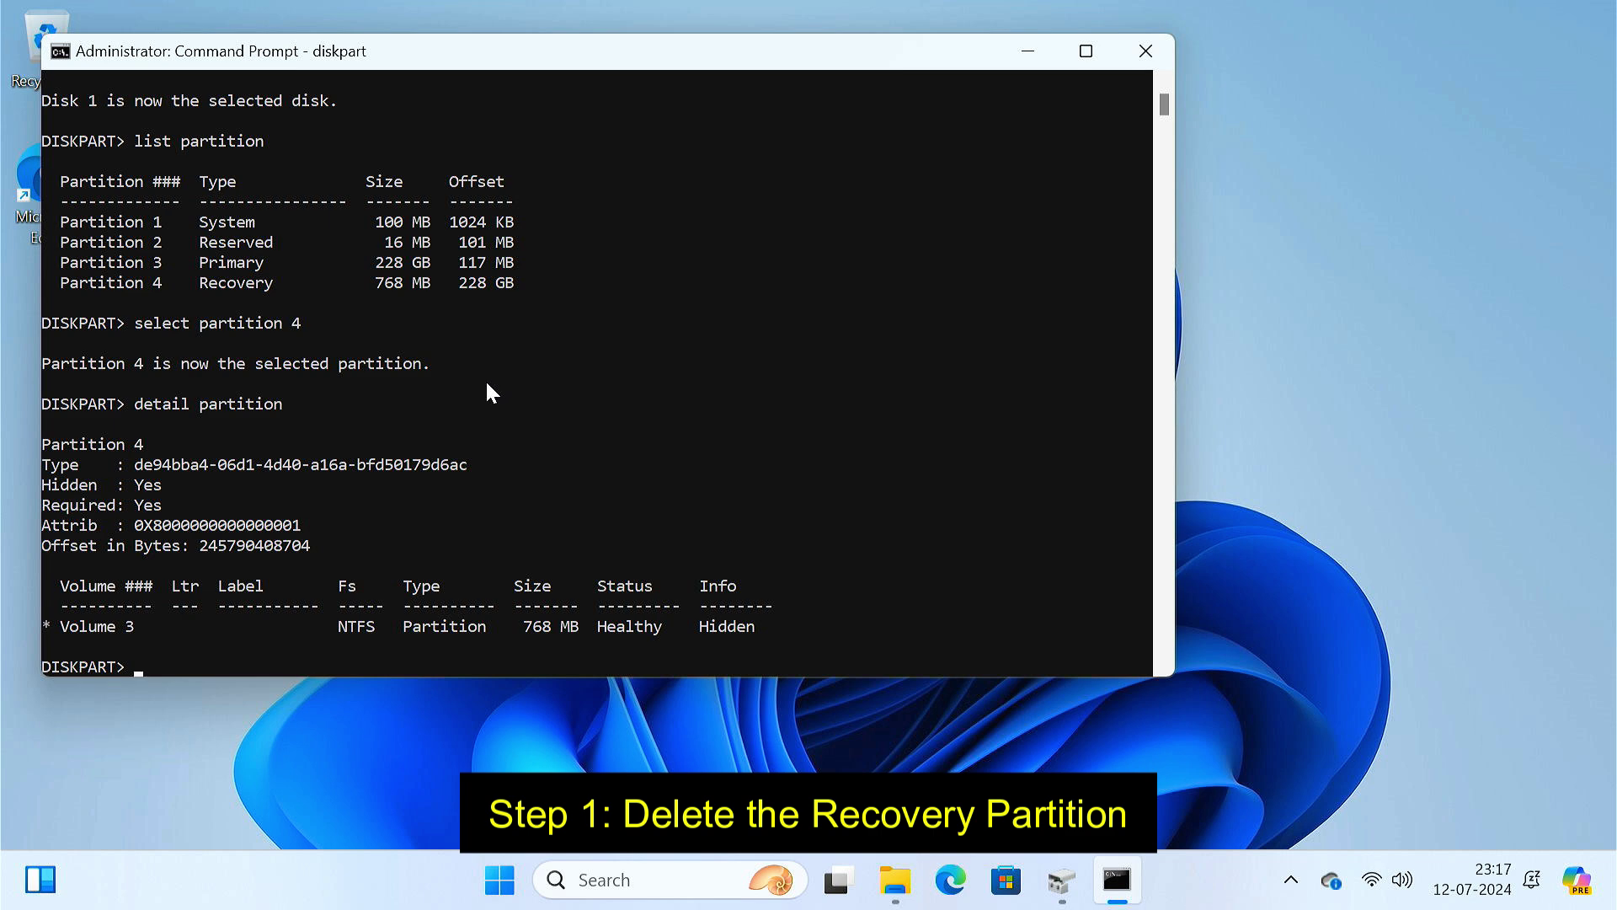
- Copy the recovery partition's type GUID and Attrib value onto two lines in Notepad
{"action": "left_click_drag", "start_coordinate": [131, 467], "coordinate": [470, 470]}
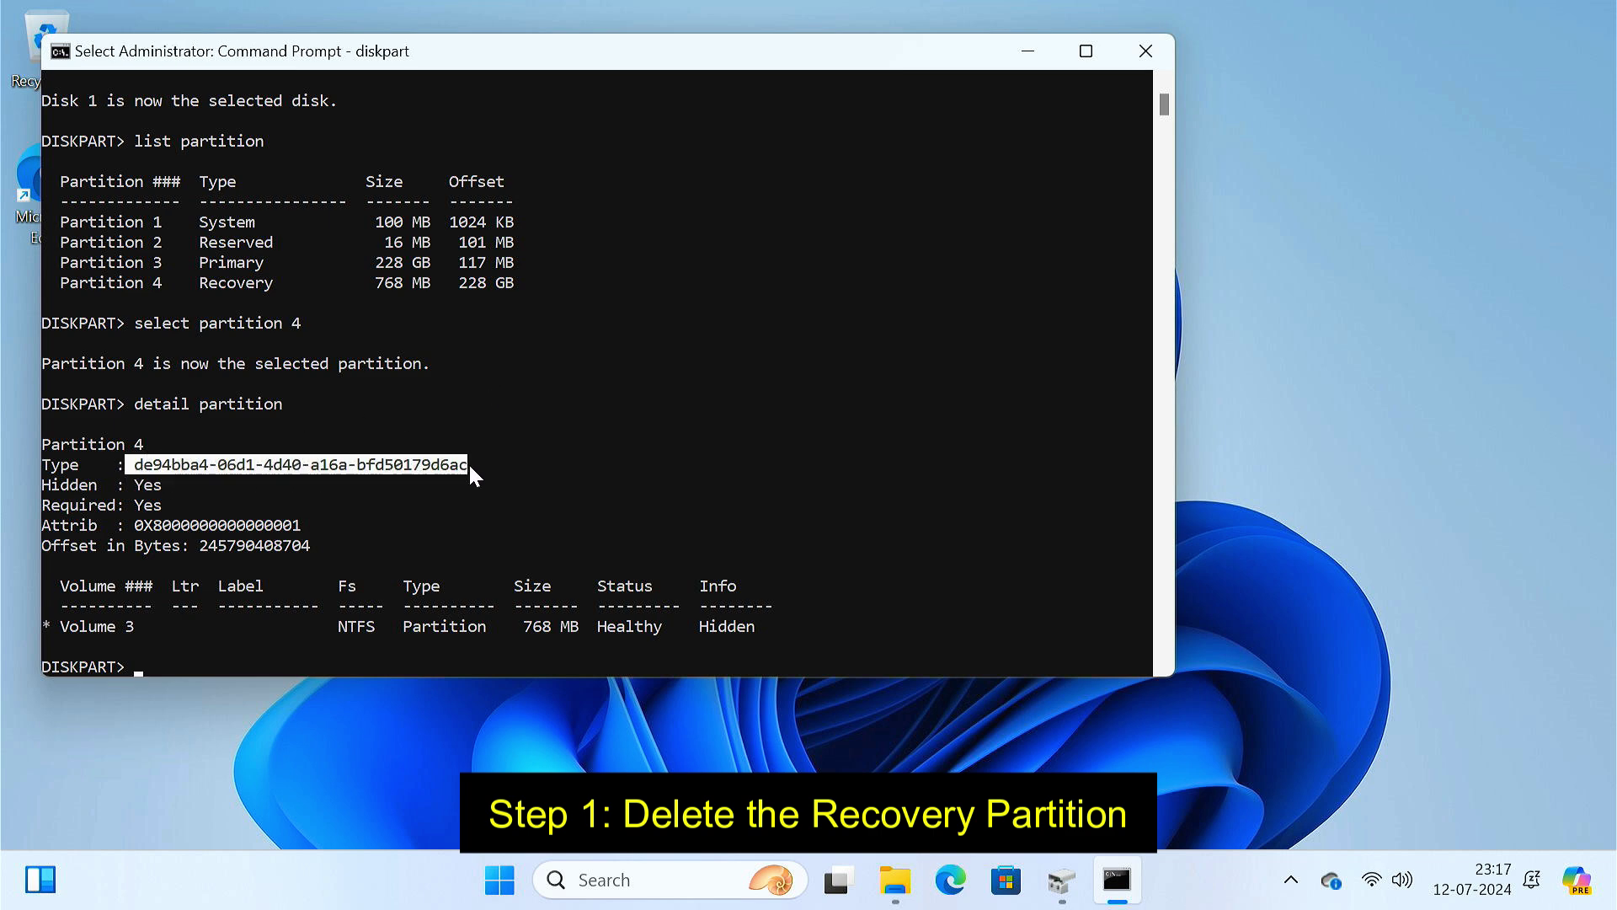
{"action": "key", "text": "ctrl+c"}
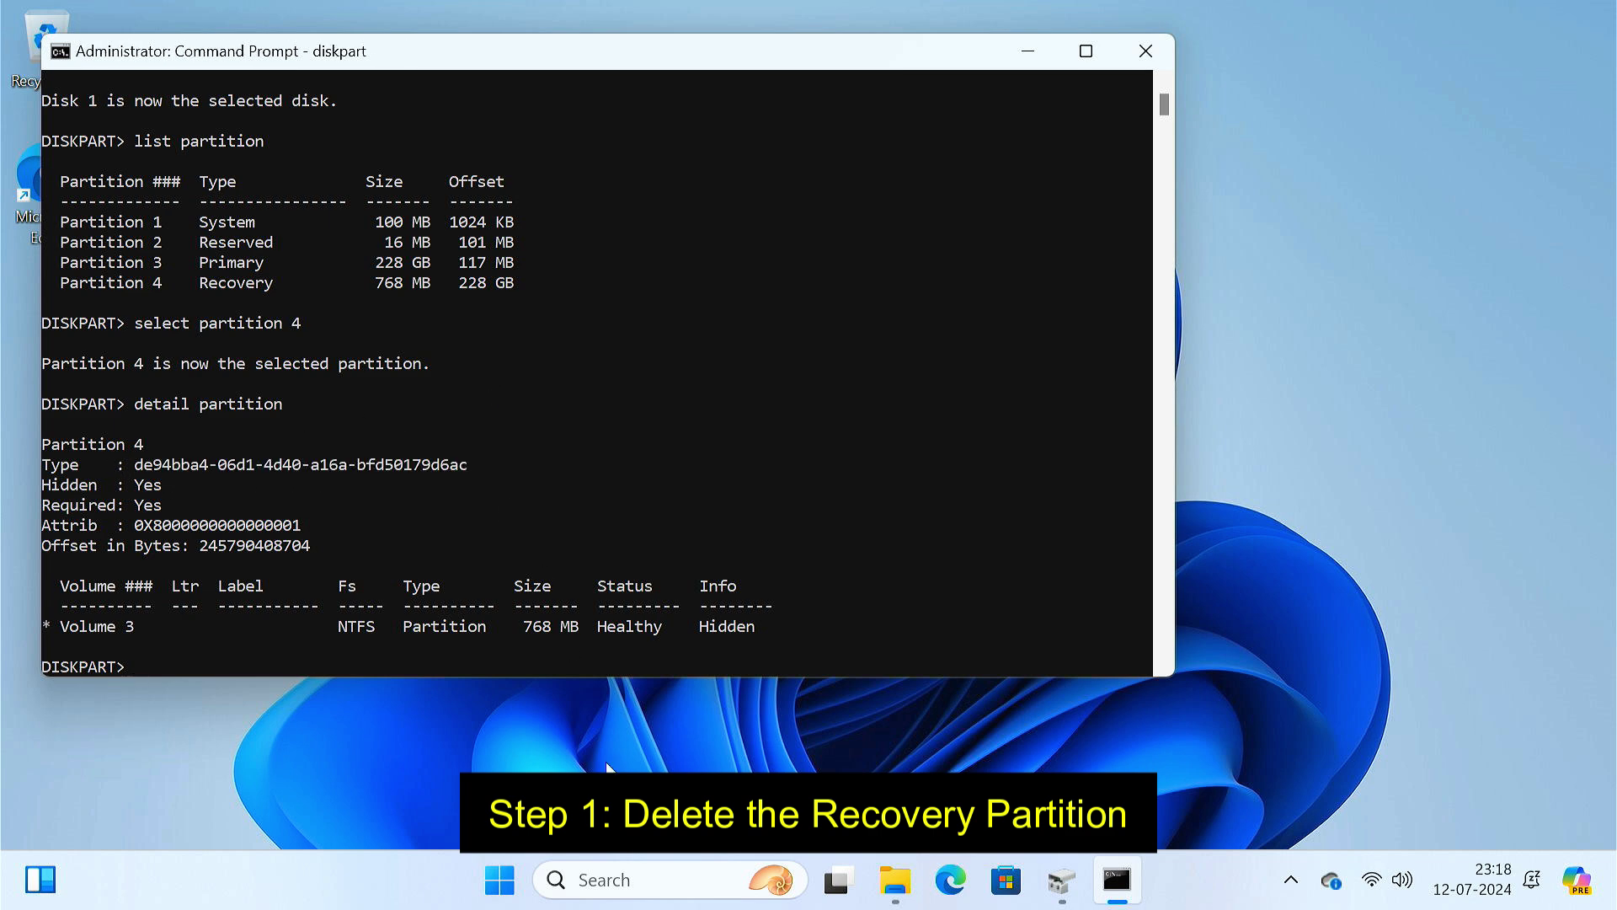
{"action": "left_click", "coordinate": [641, 872]}
{"action": "type", "text": "note"}
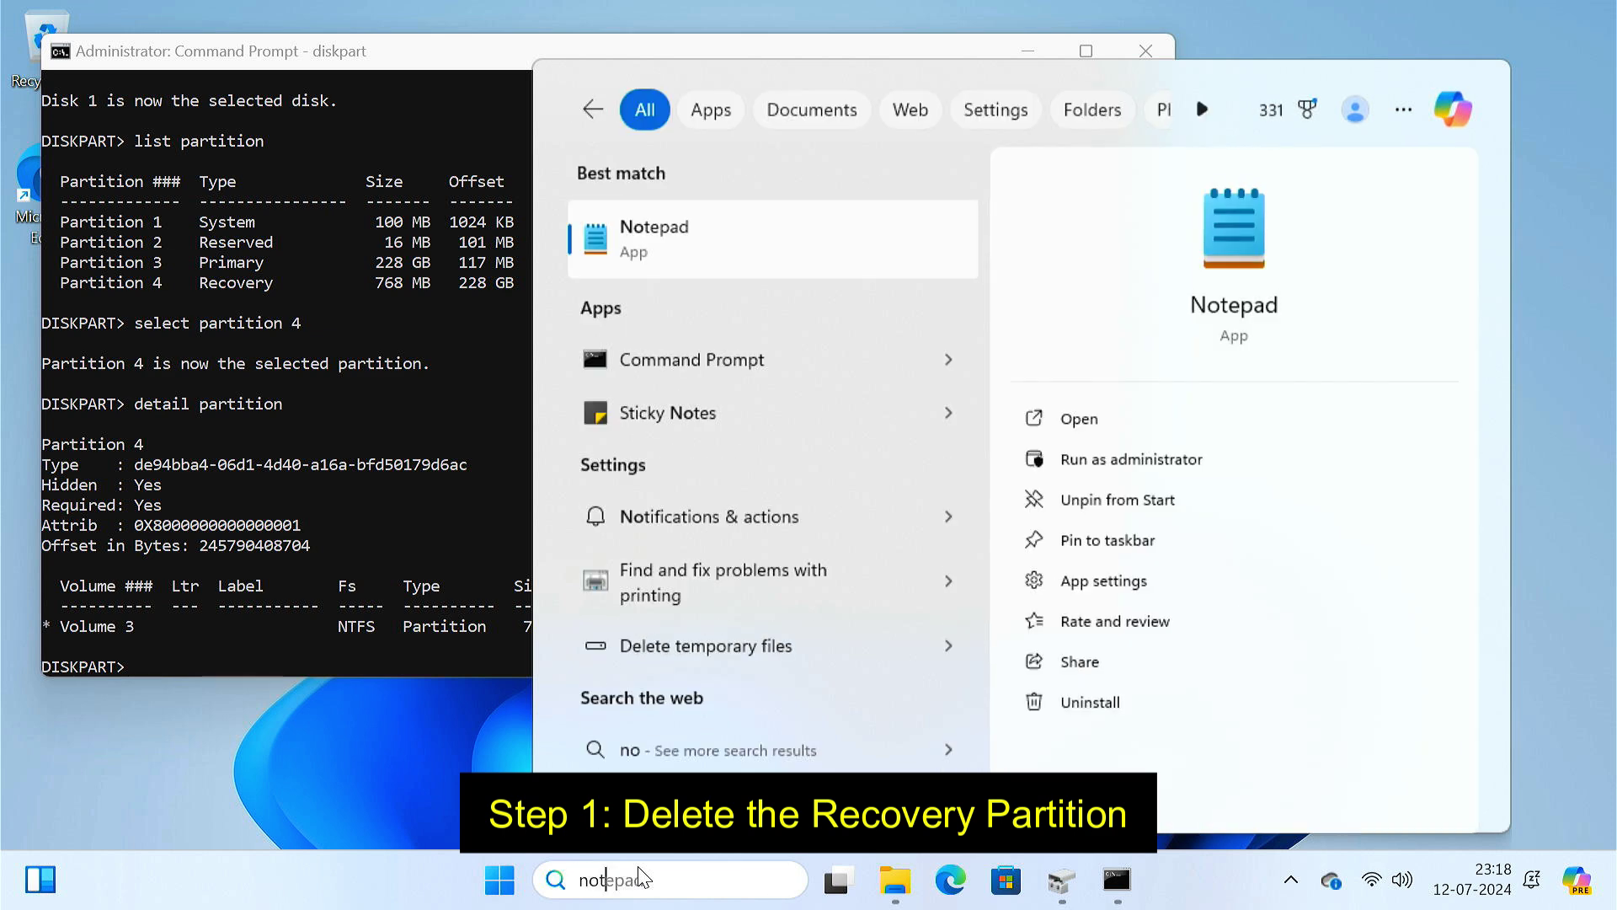
{"action": "left_click", "coordinate": [689, 253]}
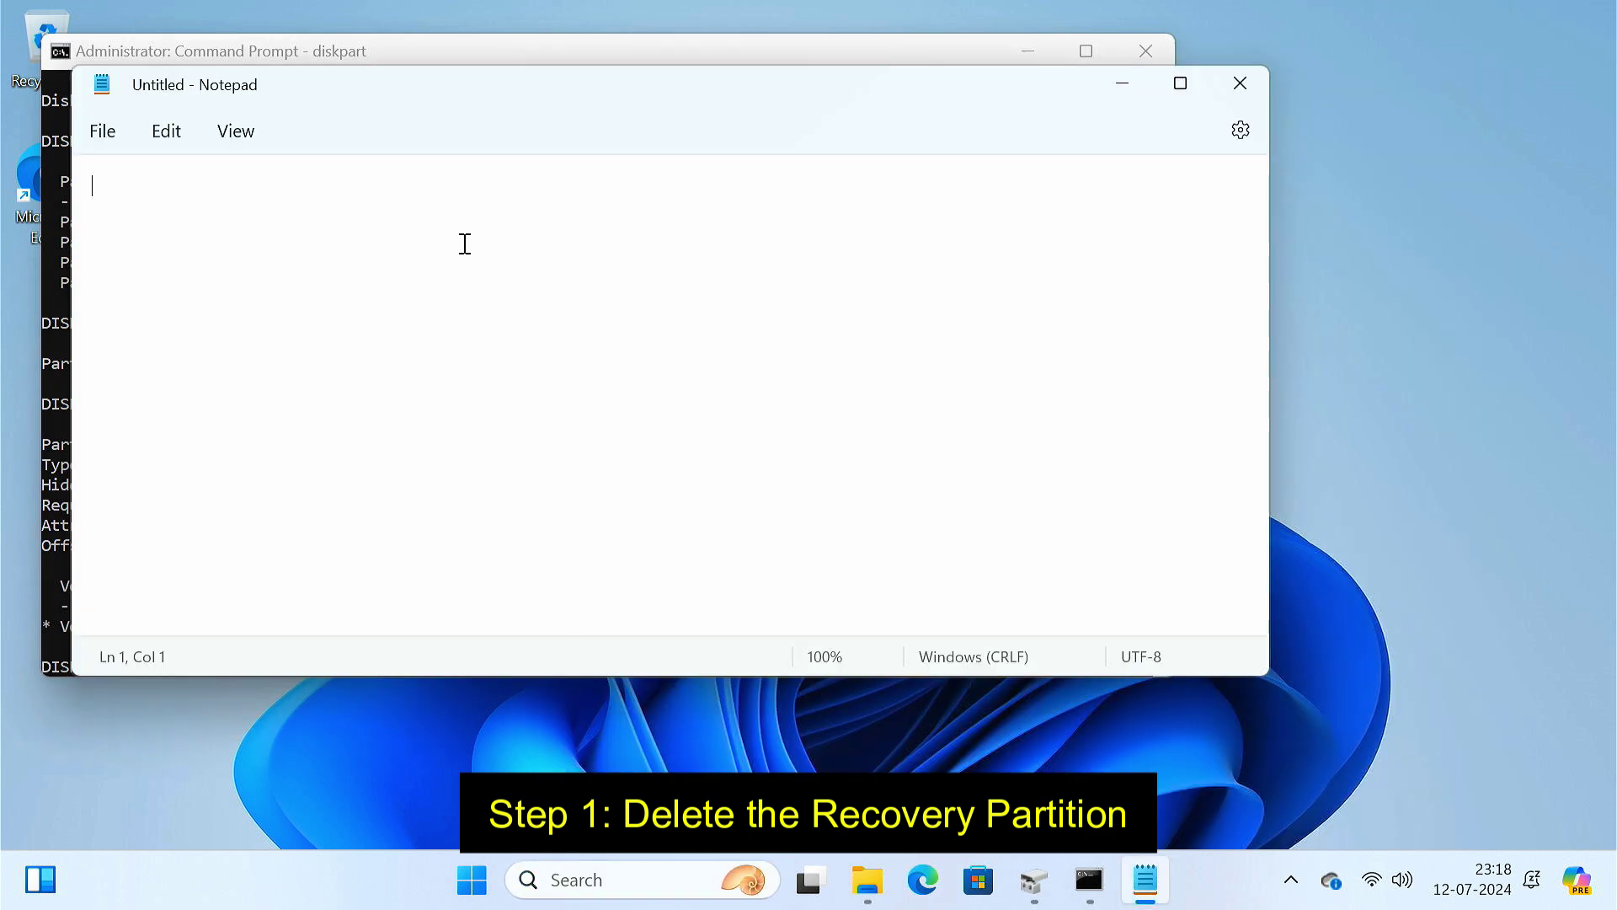
{"action": "key", "text": "ctrl+v"}
{"action": "key", "text": "alt+Tab"}
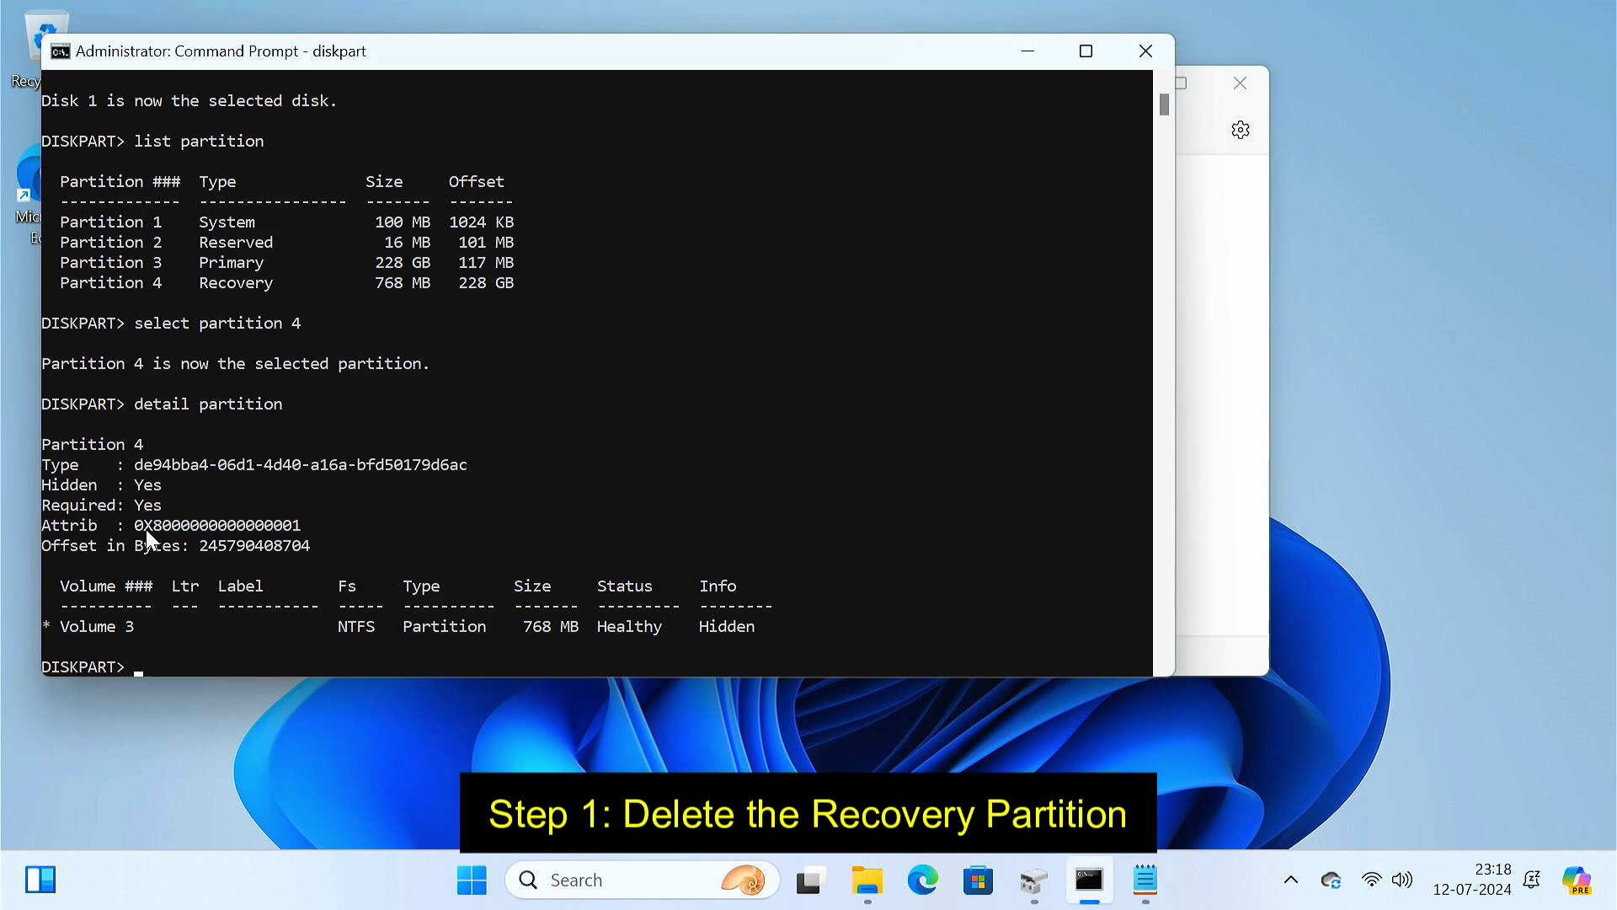
{"action": "left_click_drag", "start_coordinate": [136, 526], "coordinate": [307, 527]}
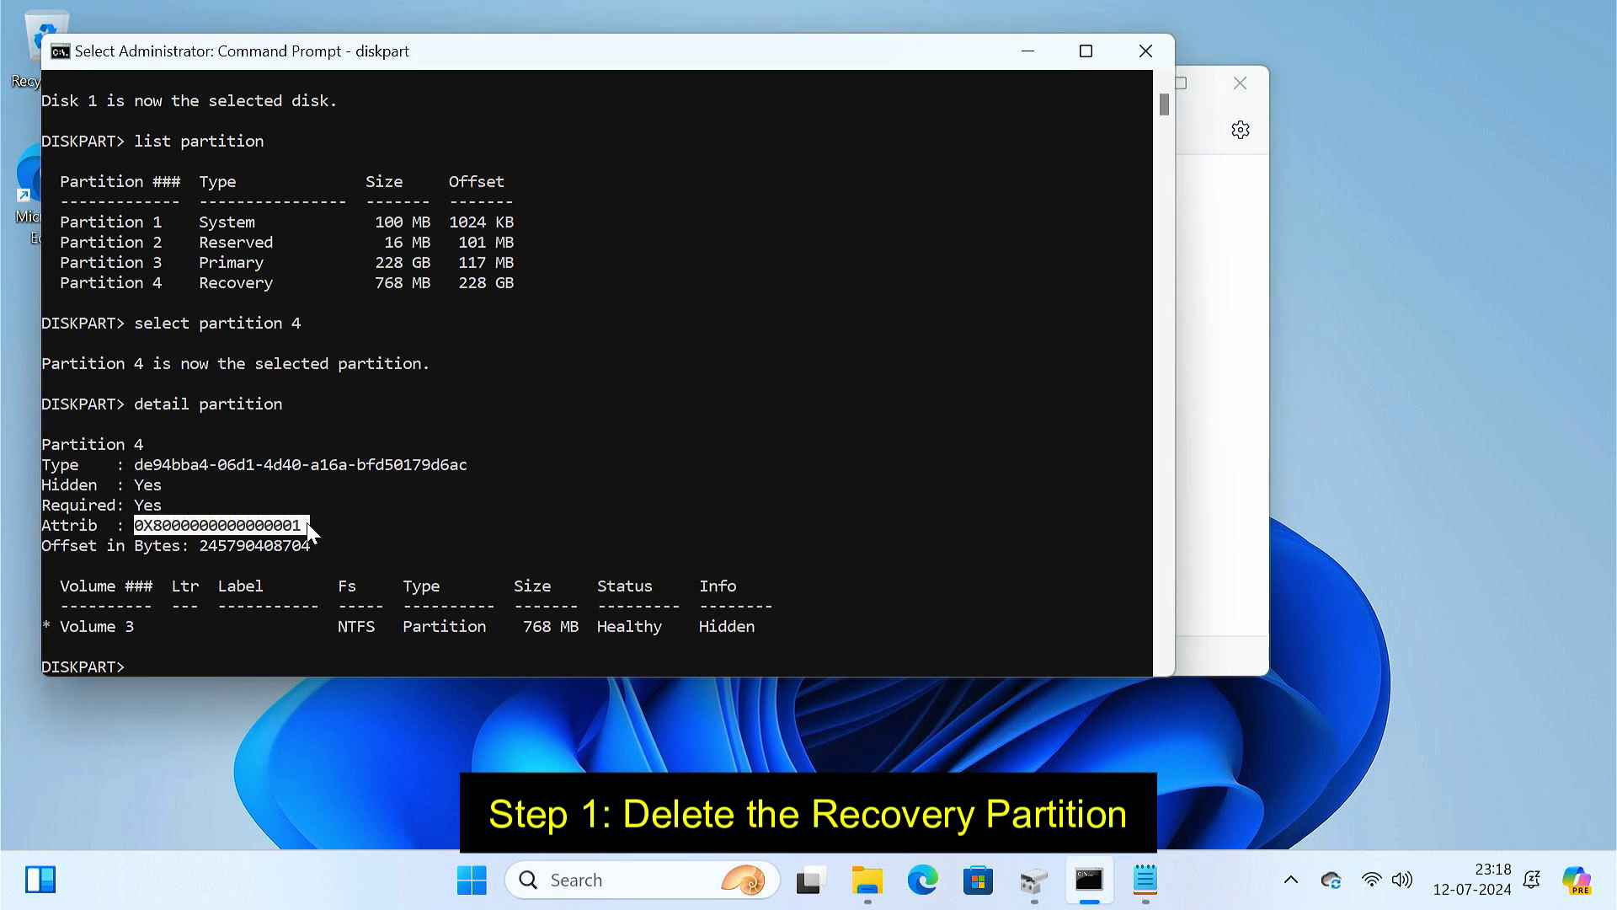
{"action": "right_click", "coordinate": [306, 526]}
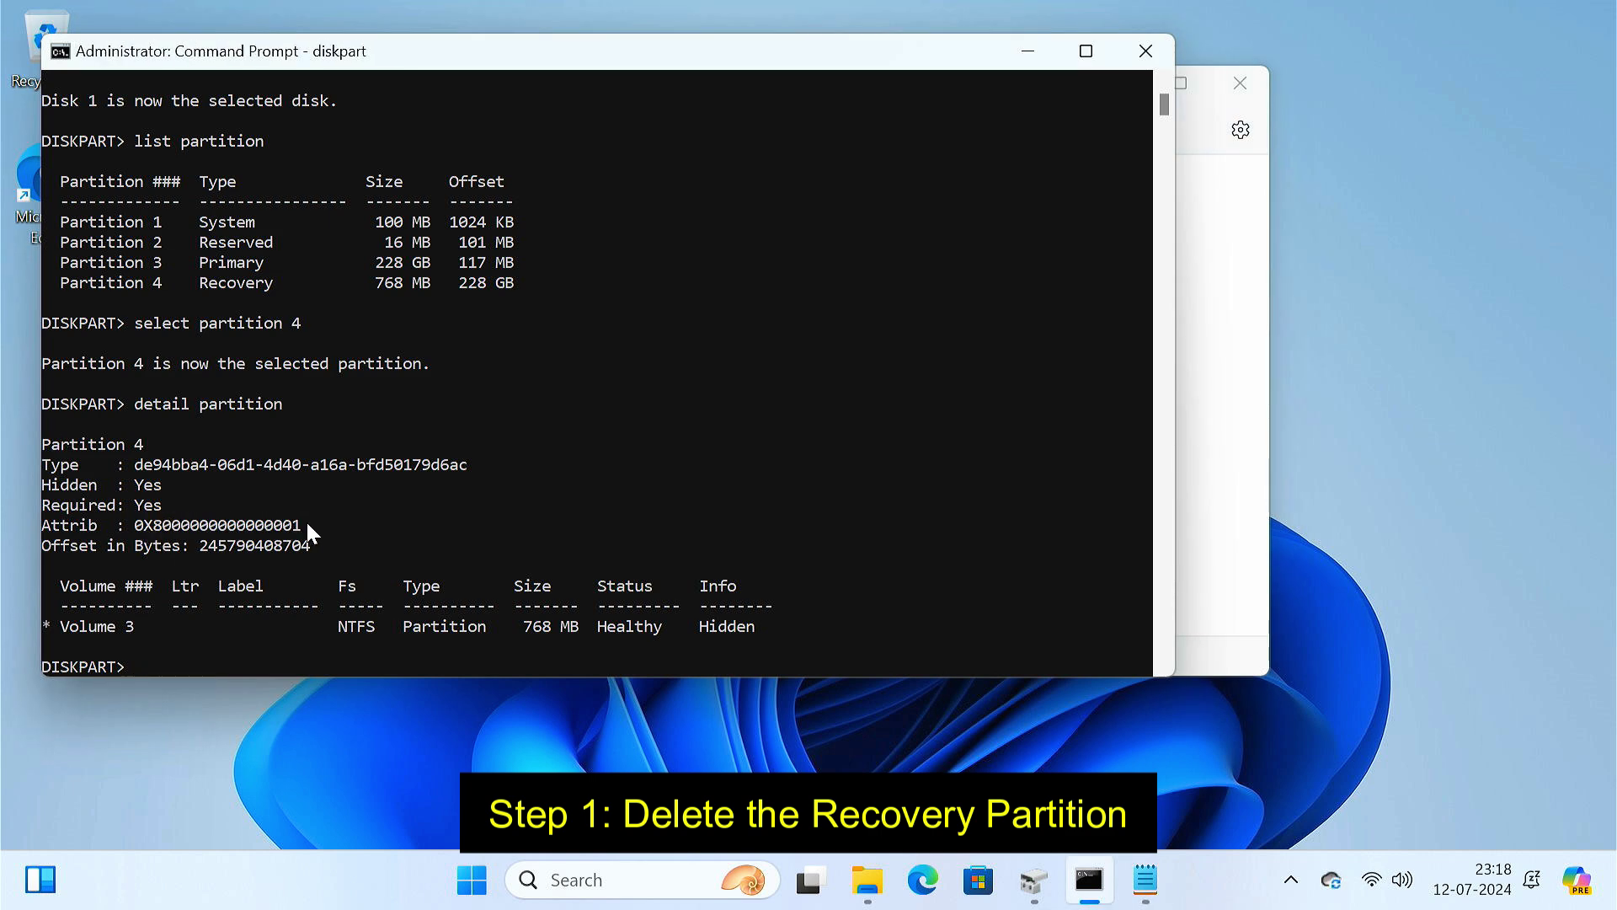
{"action": "left_click", "coordinate": [1201, 442]}
{"action": "key", "text": "Return"}
{"action": "key", "text": "Return"}
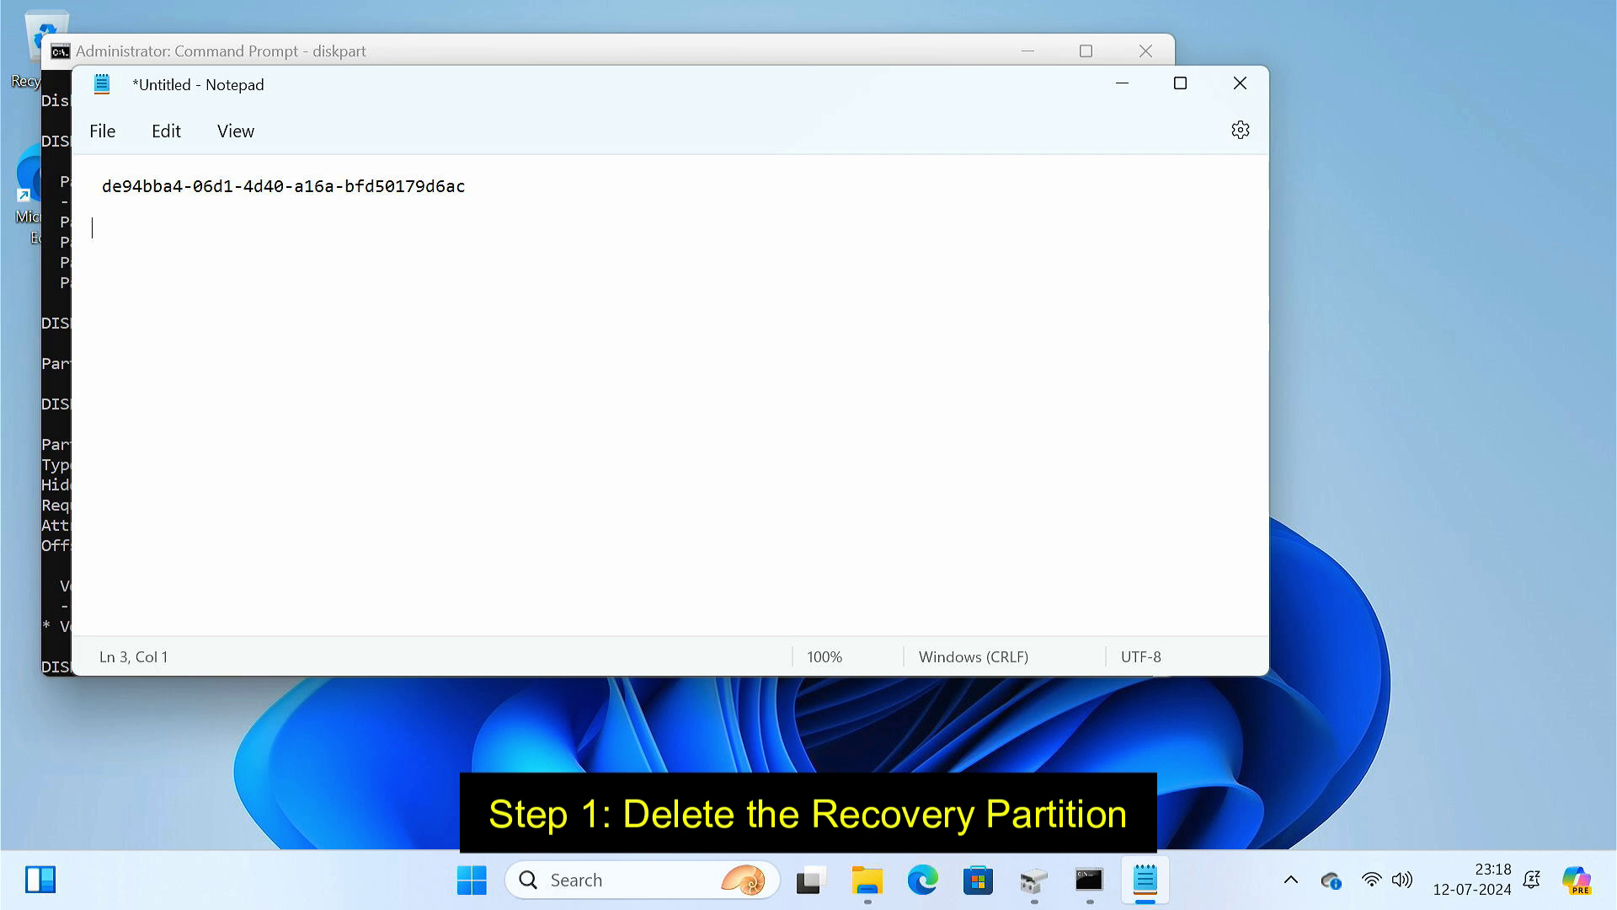
{"action": "key", "text": "ctrl+v"}
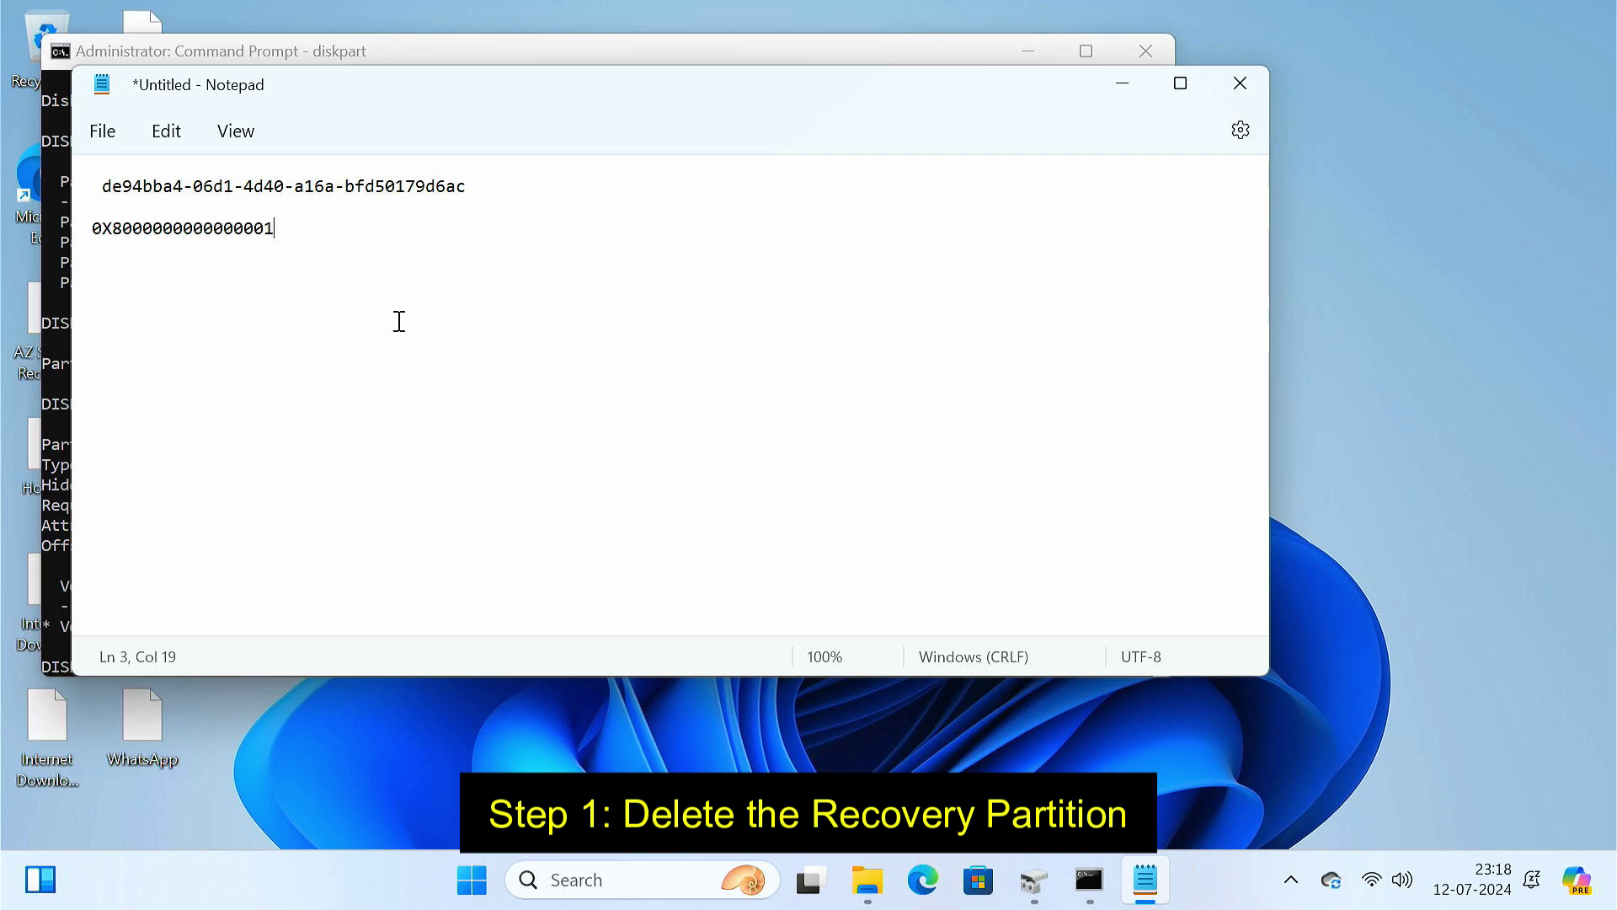
- Force-delete the recovery partition with delete partition override
{"action": "left_click", "coordinate": [1123, 84]}
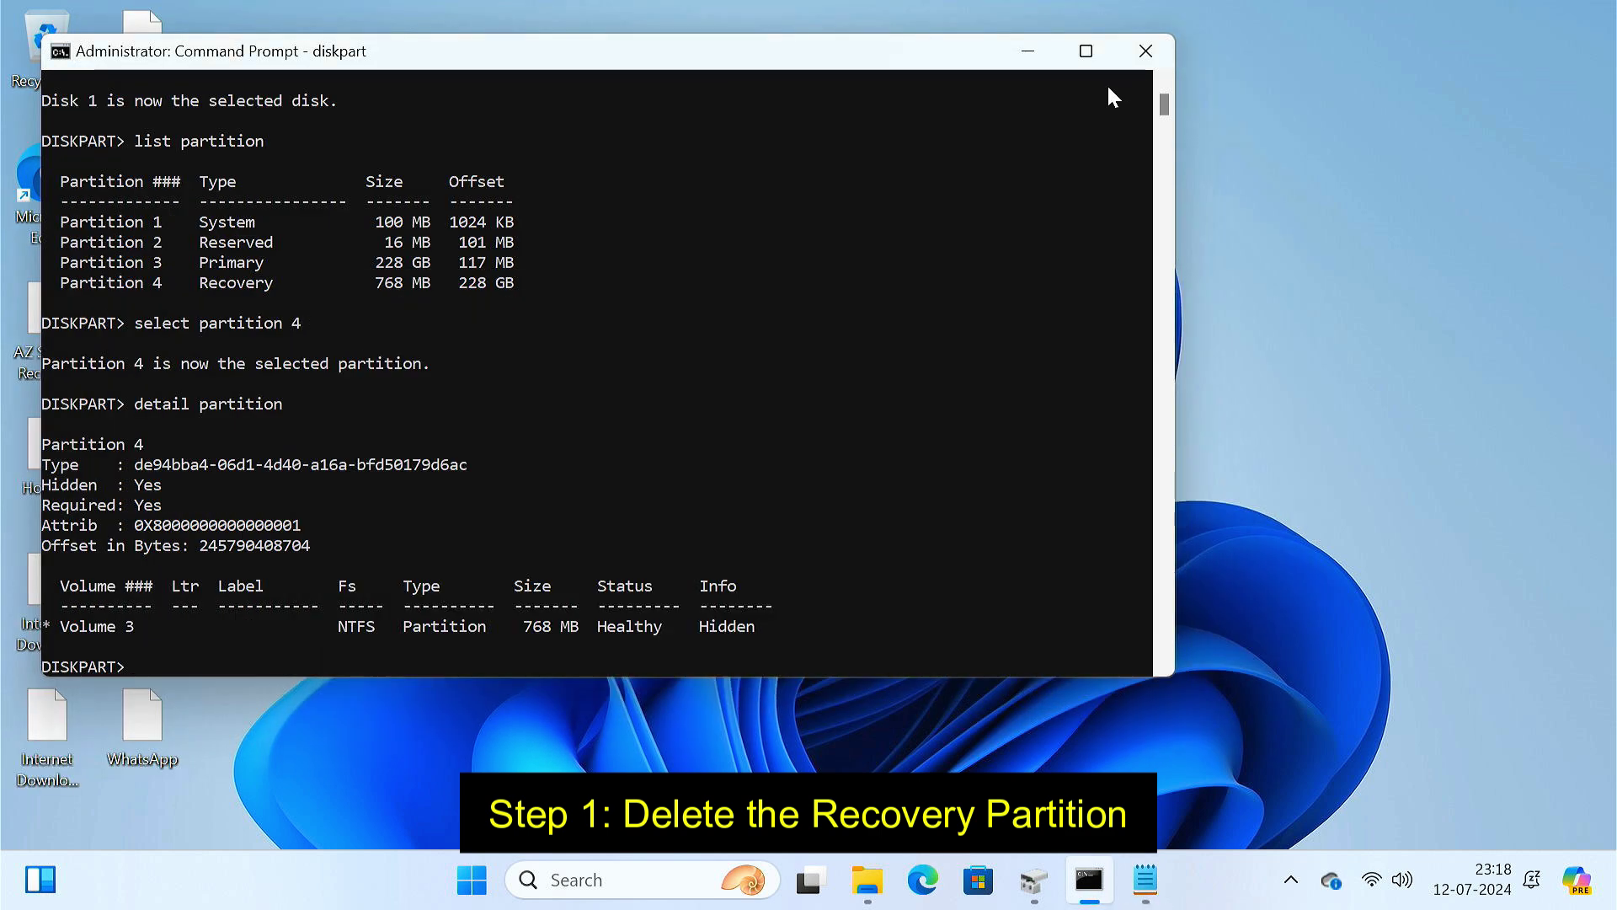
{"action": "type", "text": "delete partition override"}
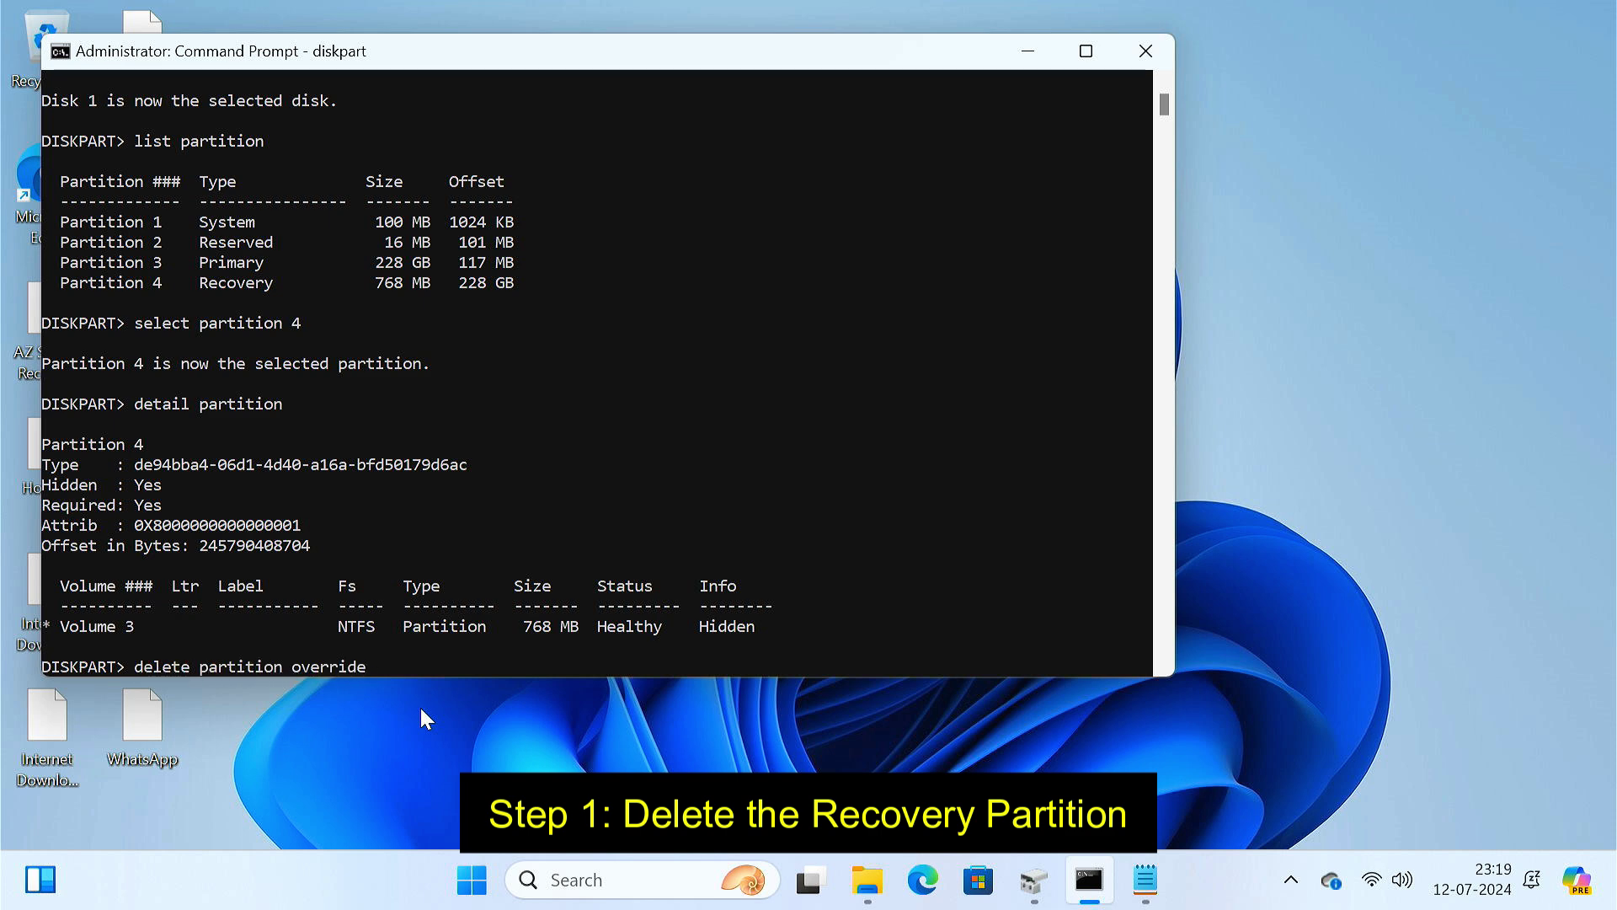
{"action": "key", "text": "Return"}
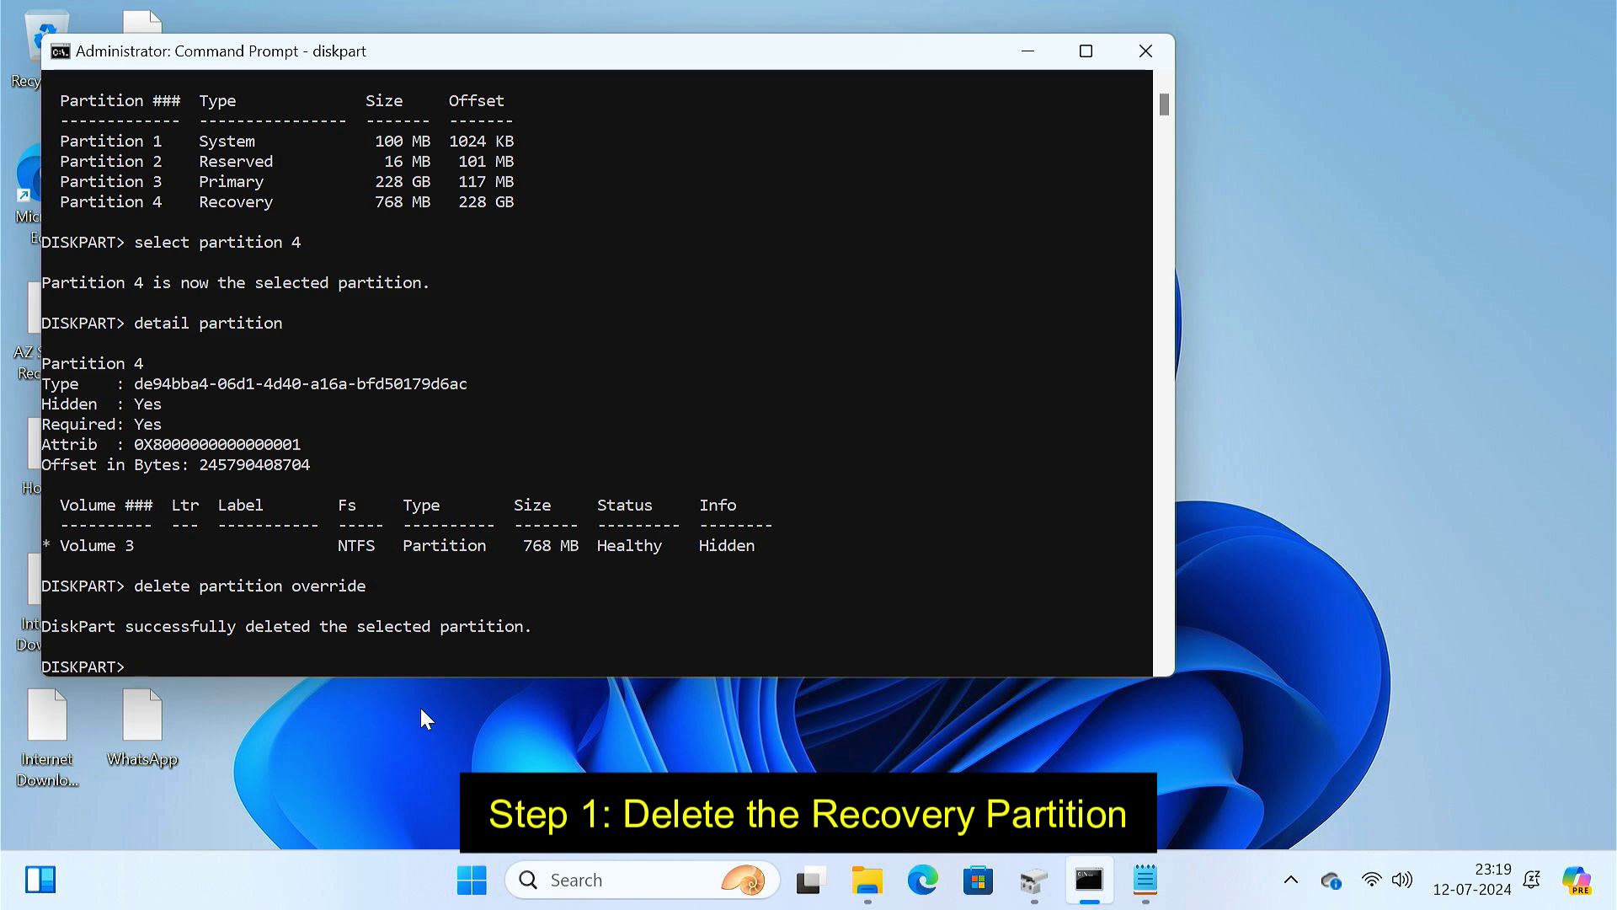
- Extend C: with all 9793 MB of unallocated space
{"action": "left_click", "coordinate": [1030, 892]}
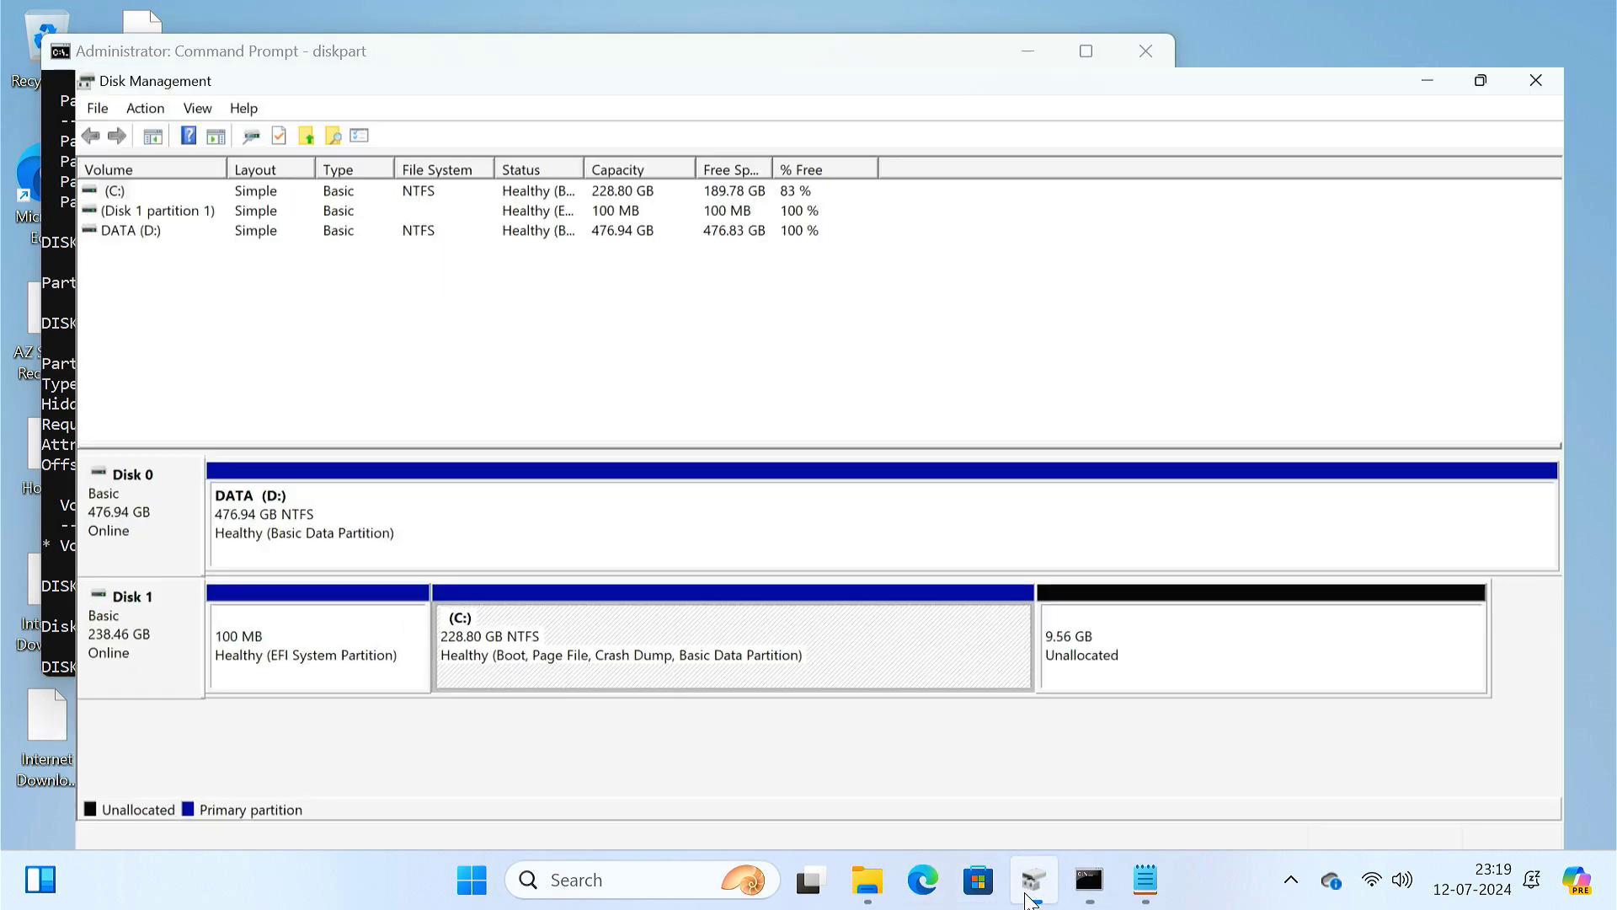
{"action": "right_click", "coordinate": [823, 621]}
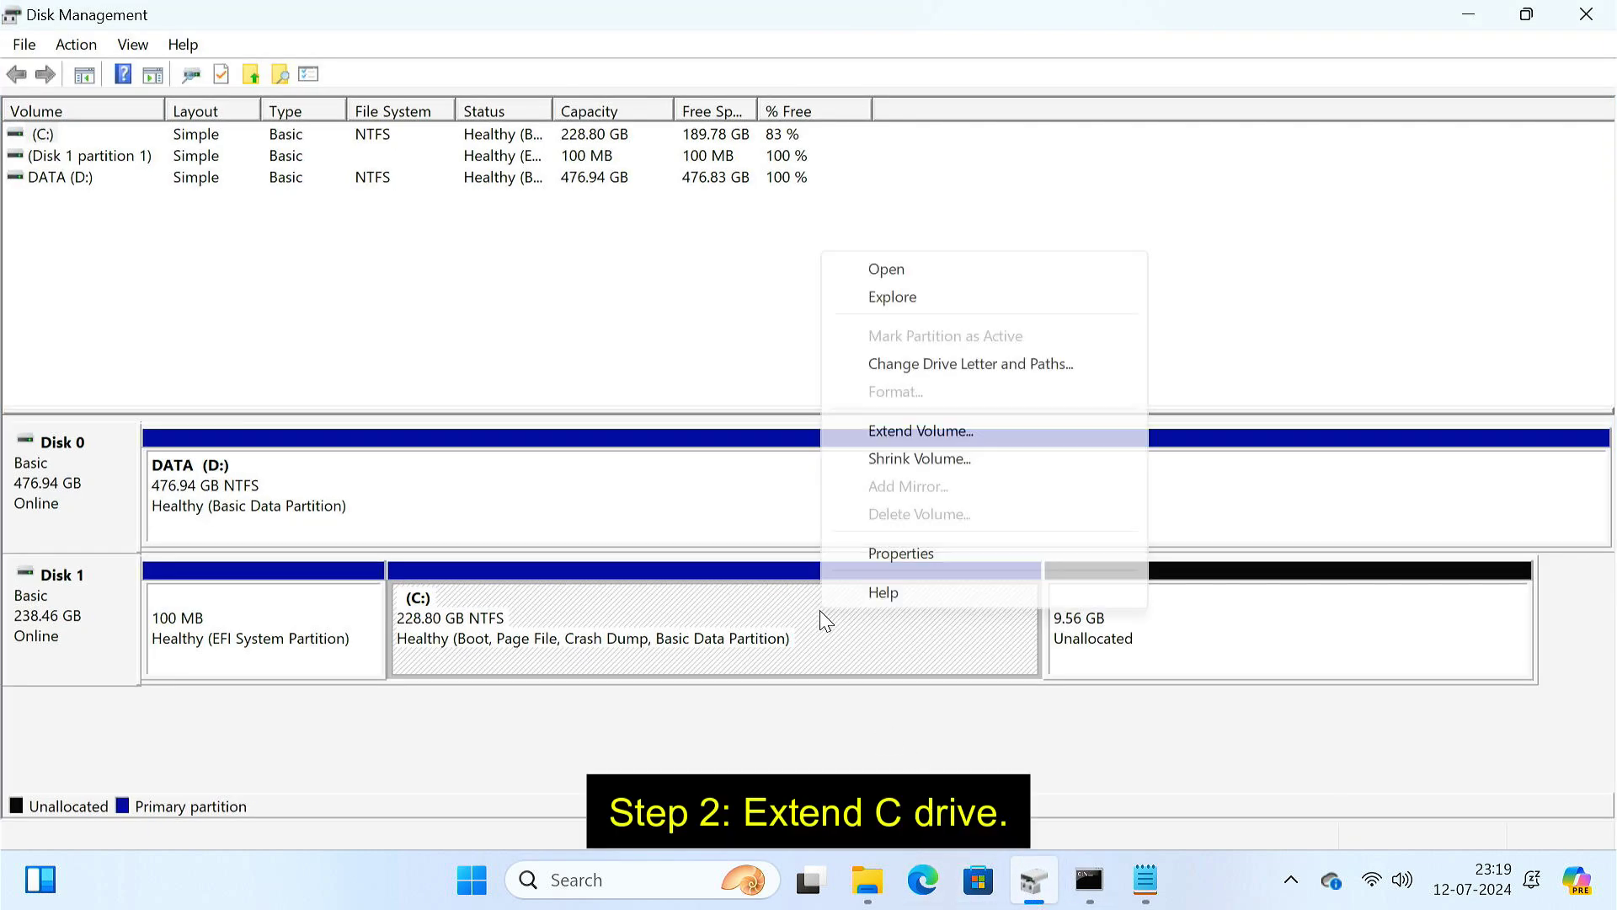
{"action": "left_click", "coordinate": [927, 431]}
{"action": "left_click", "coordinate": [523, 604]}
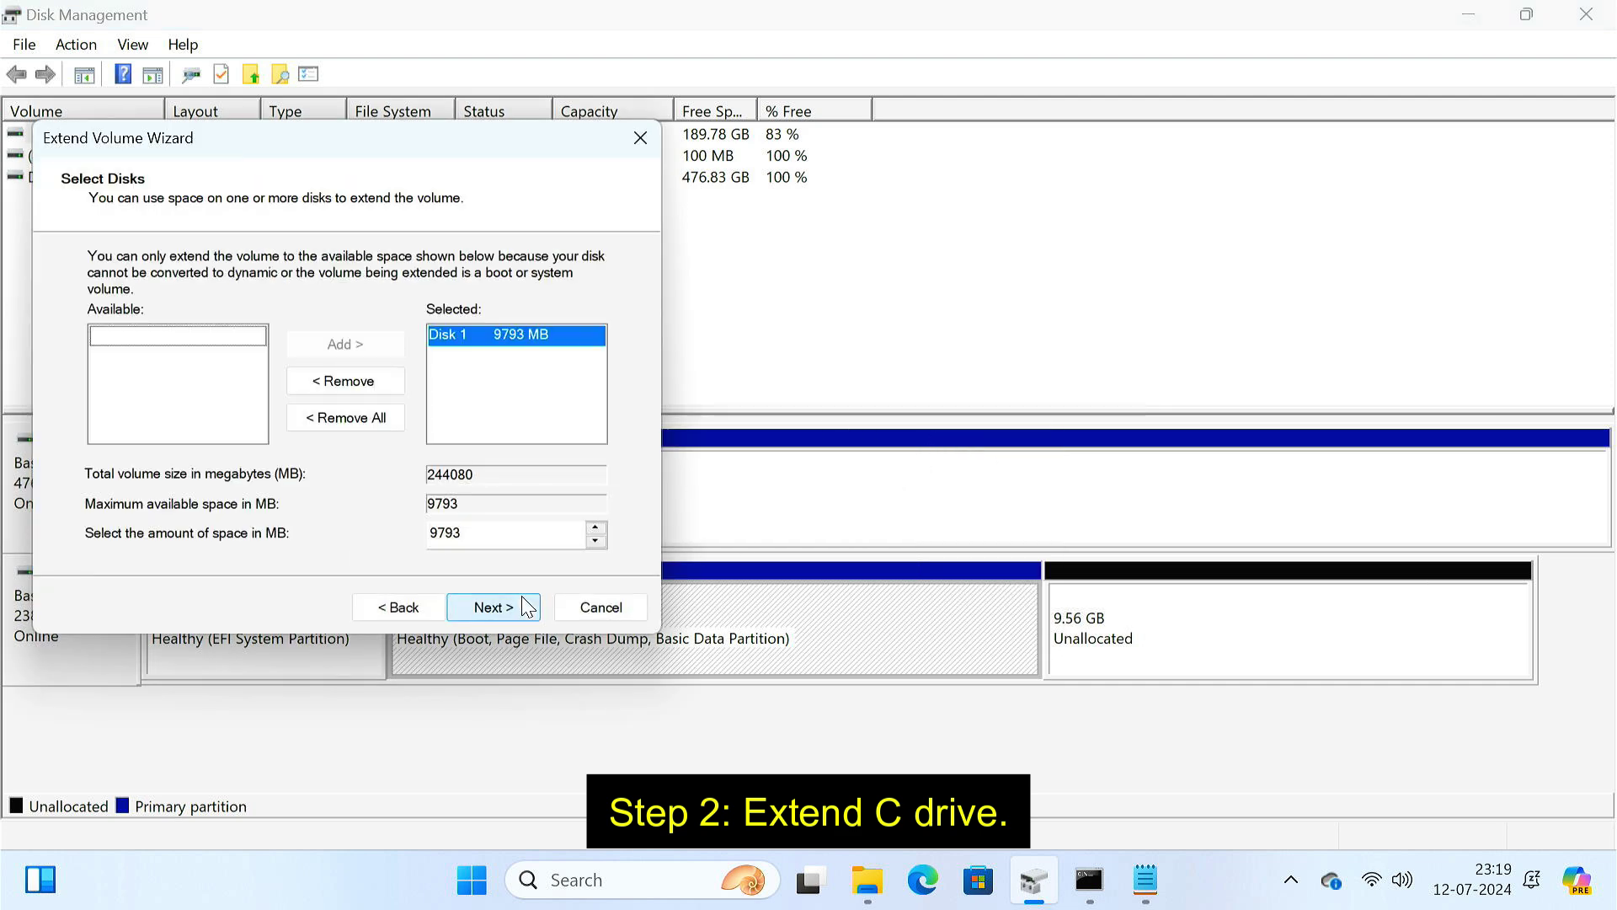
{"action": "left_click", "coordinate": [523, 604]}
{"action": "left_click", "coordinate": [524, 604]}
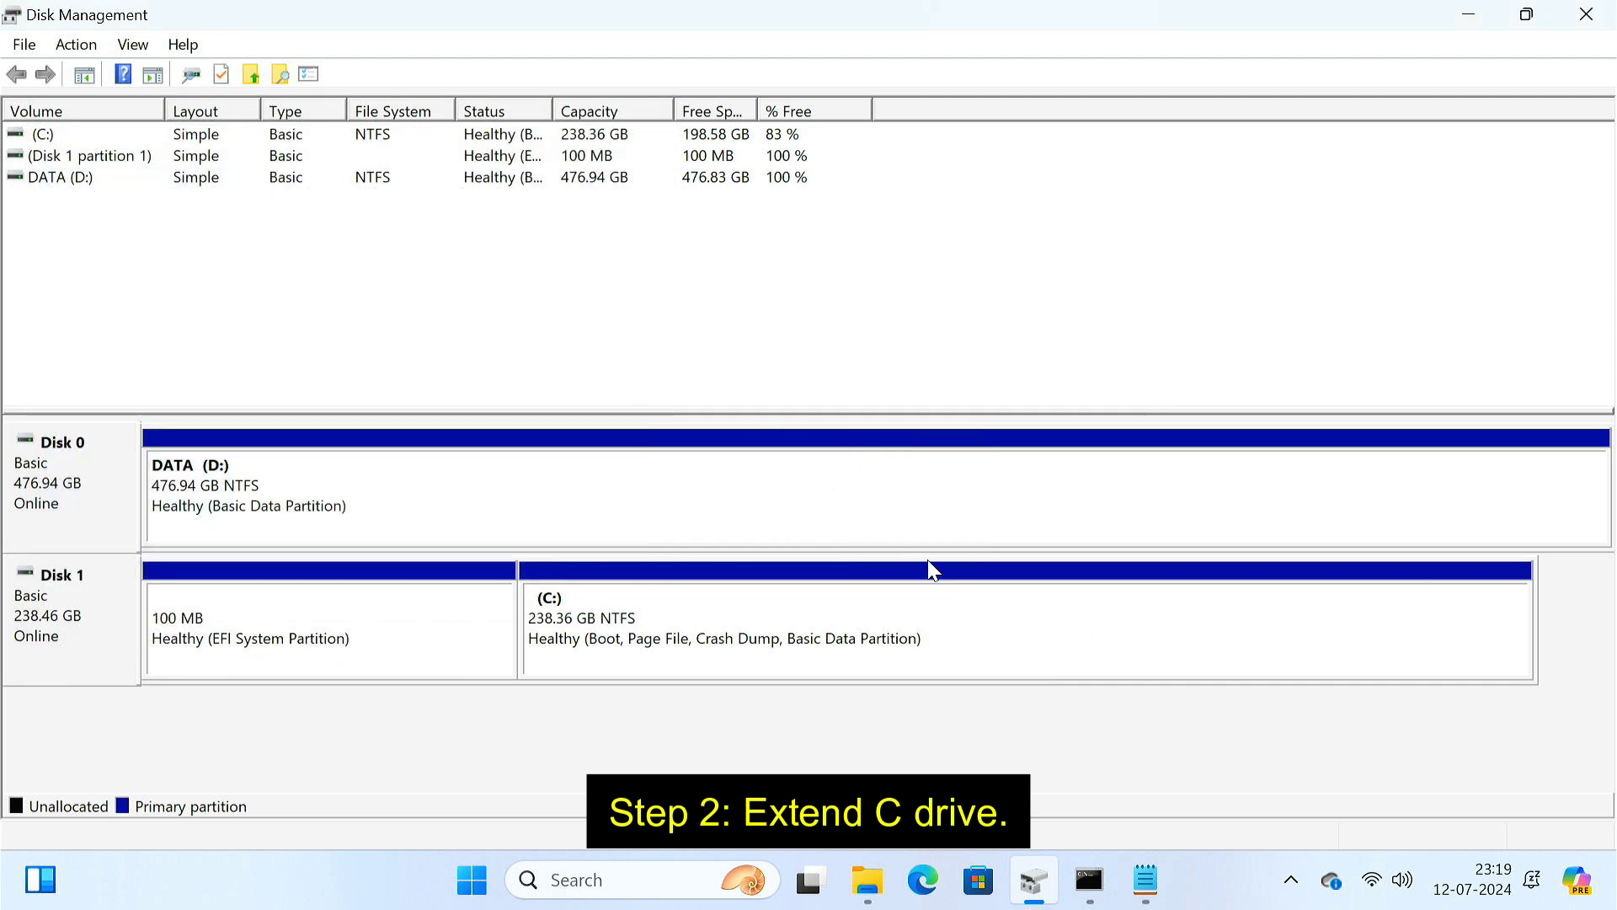
- Check C:'s new size under This PC, then bring up C:'s actions in Disk Management
{"action": "left_click", "coordinate": [868, 879]}
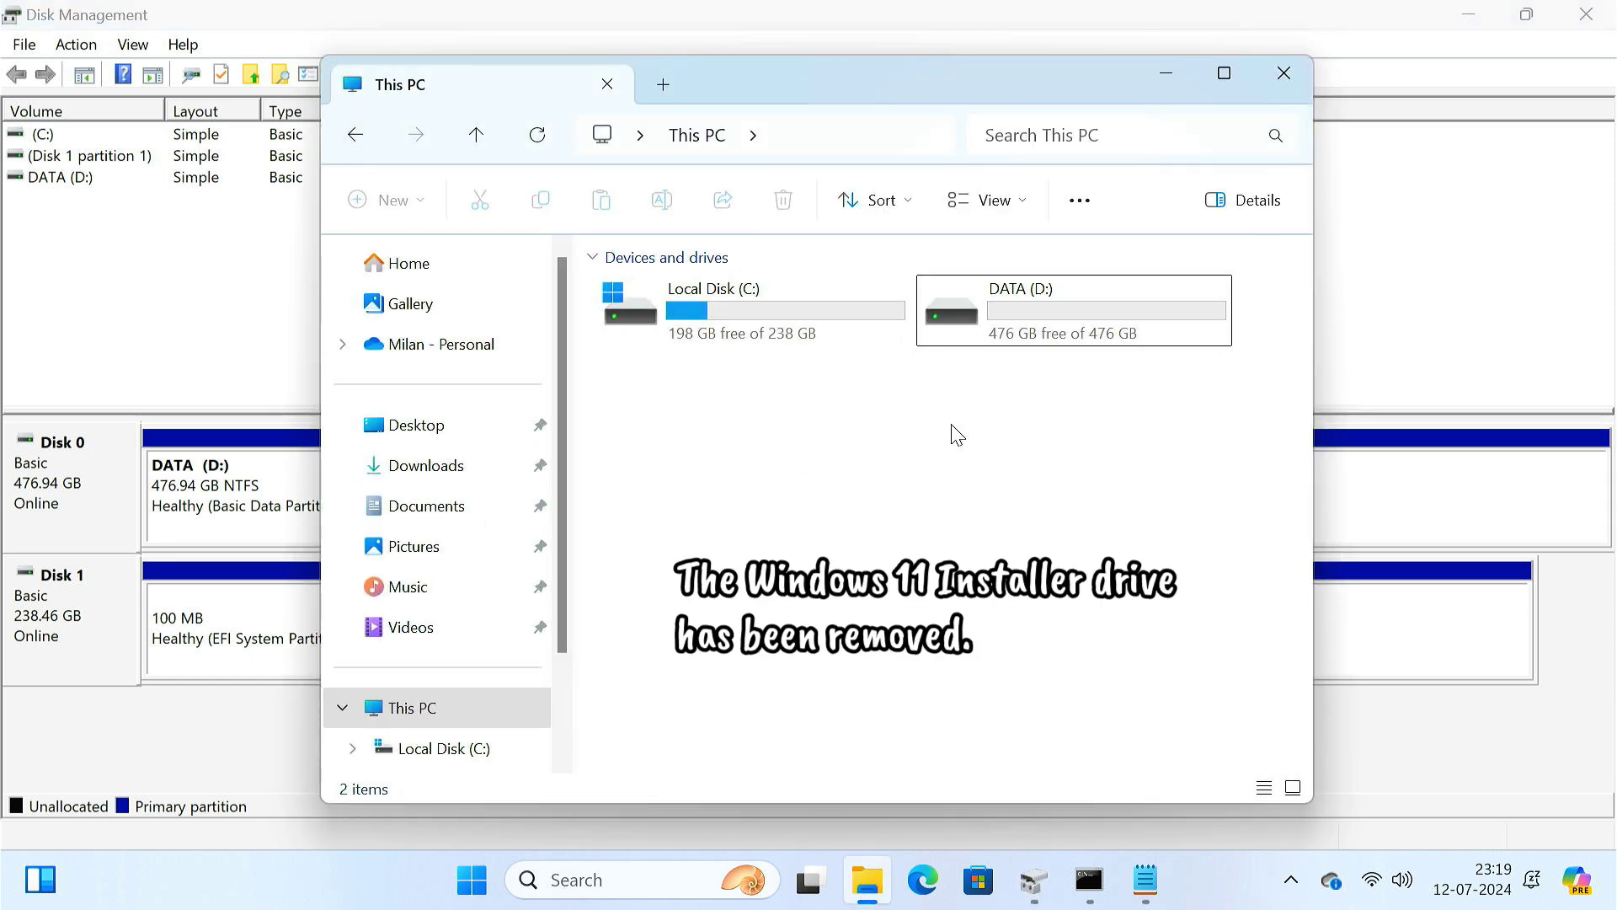
{"action": "left_click", "coordinate": [1174, 77]}
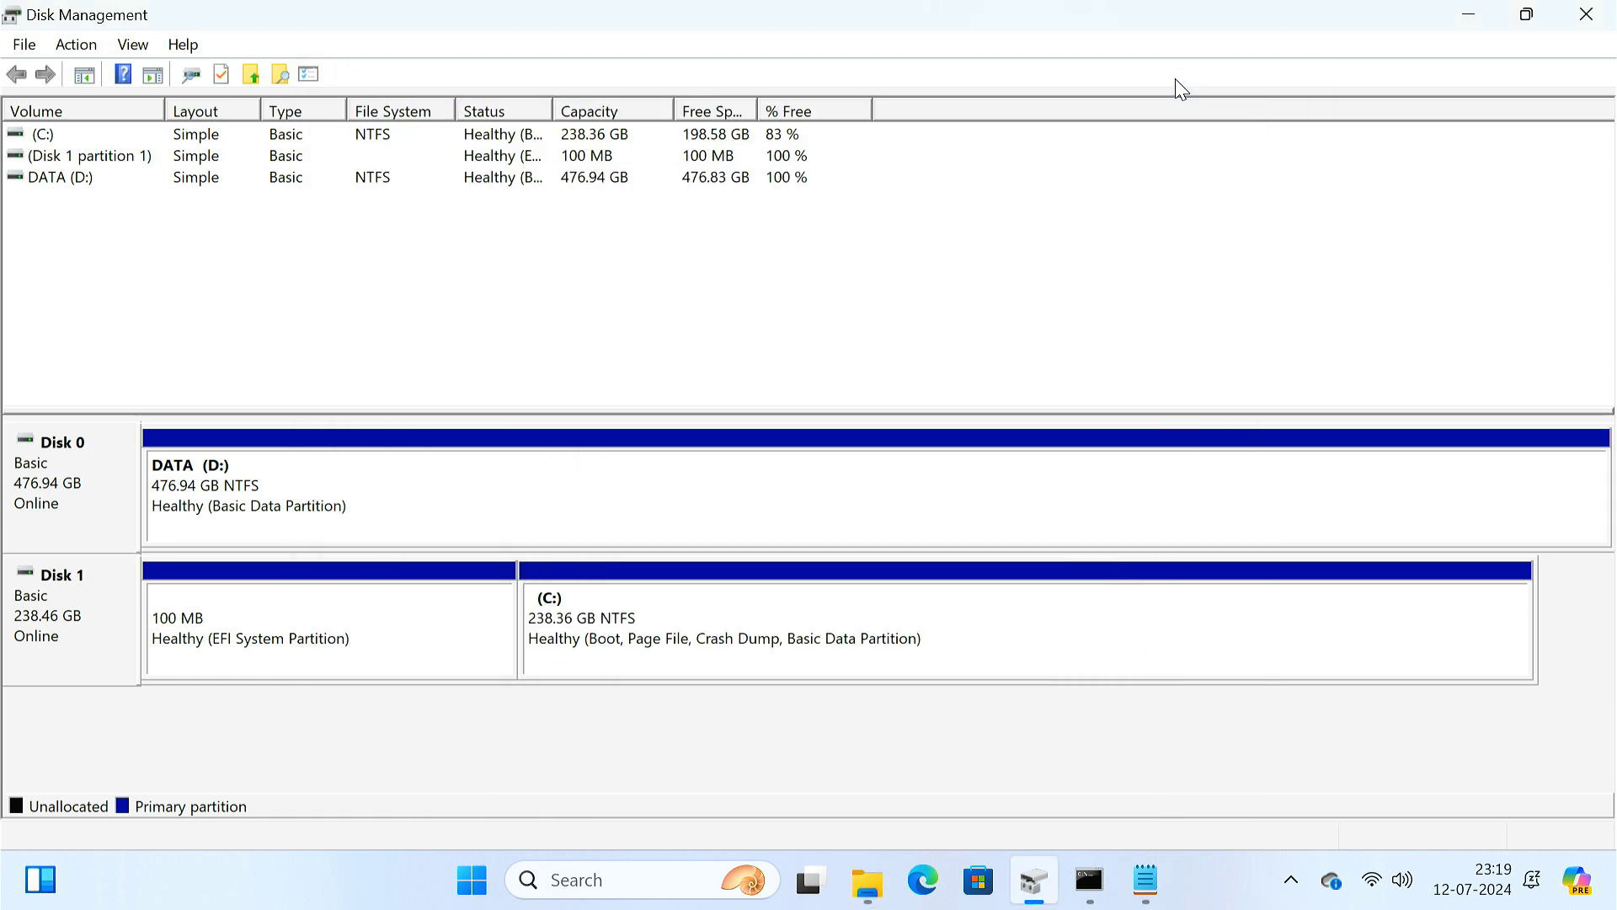
{"action": "right_click", "coordinate": [924, 649]}
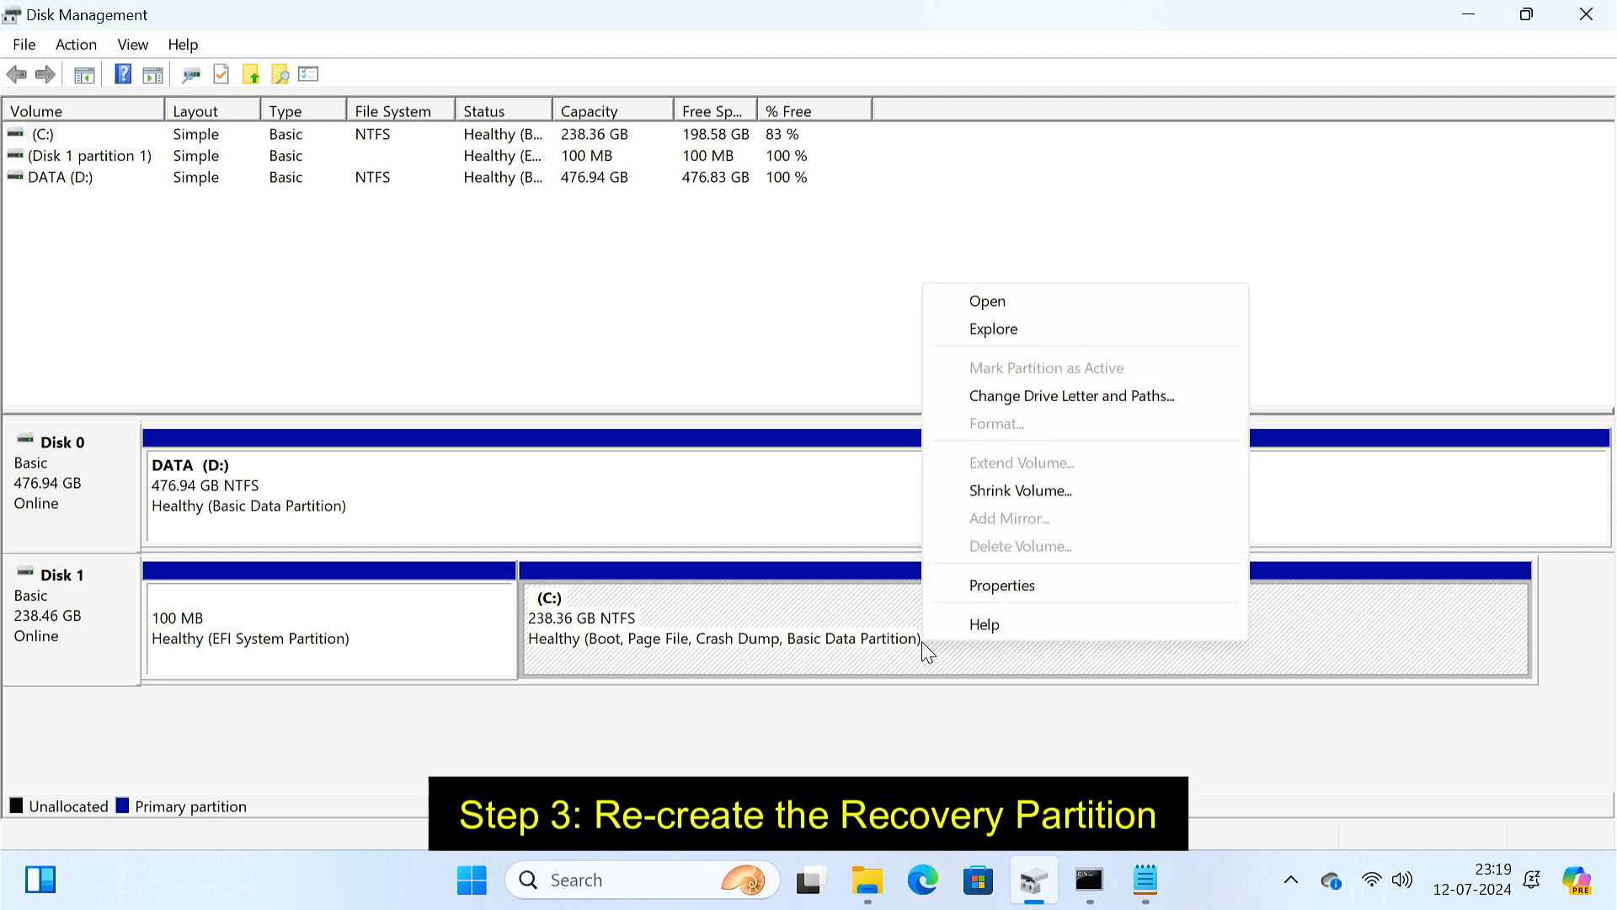
- Shrink C: by 1024 MB
{"action": "left_click", "coordinate": [1015, 488]}
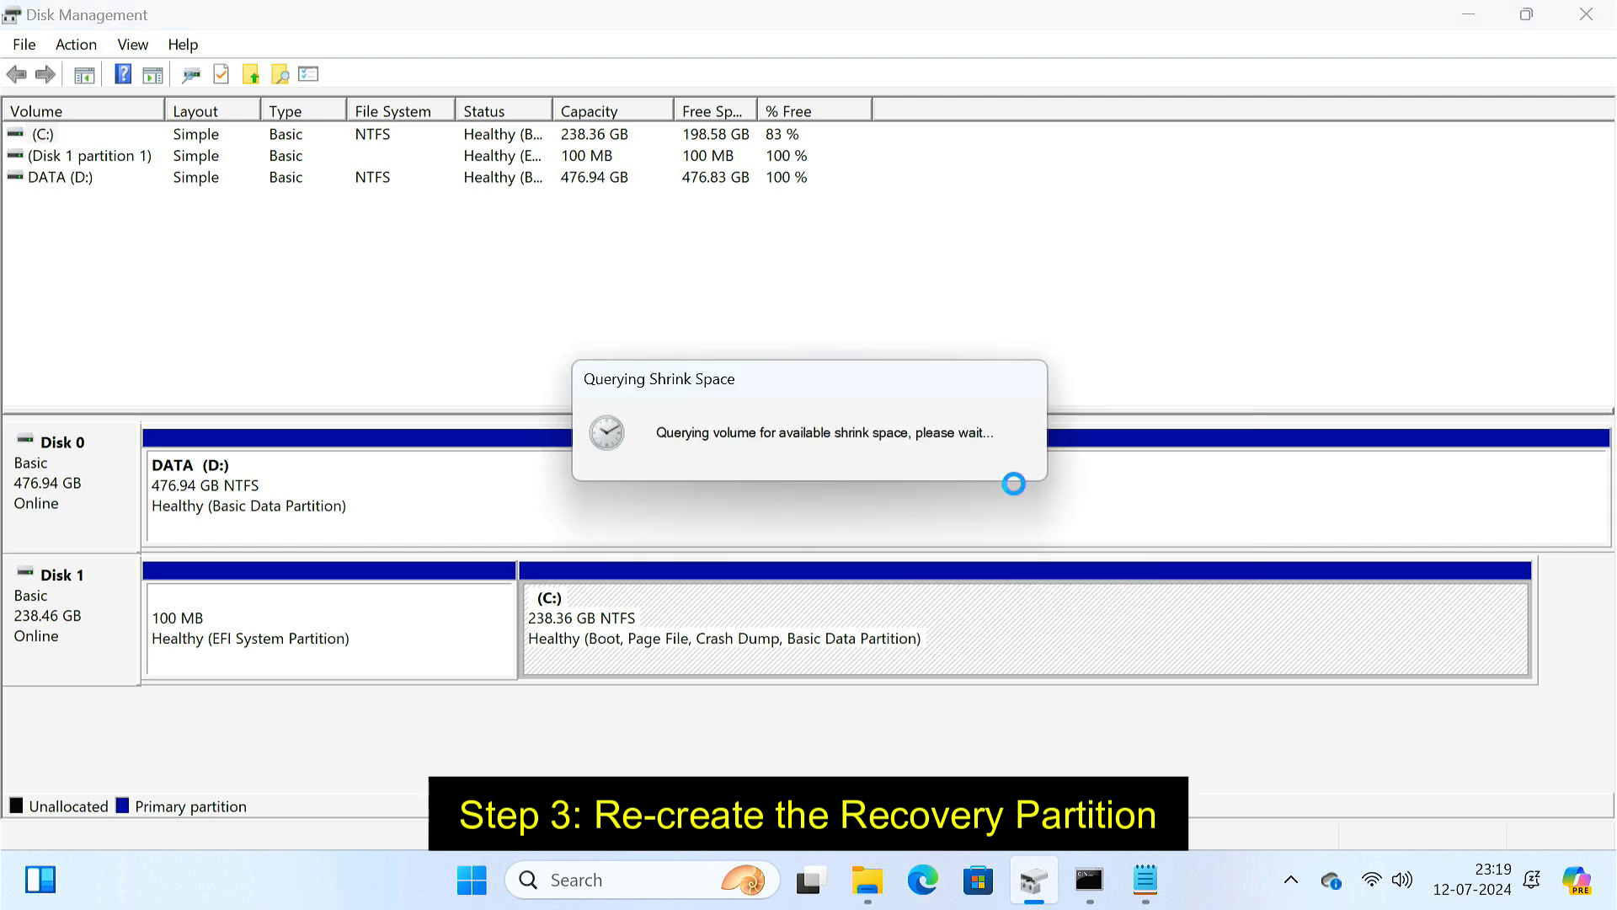
{"action": "key", "text": "BackSpace"}
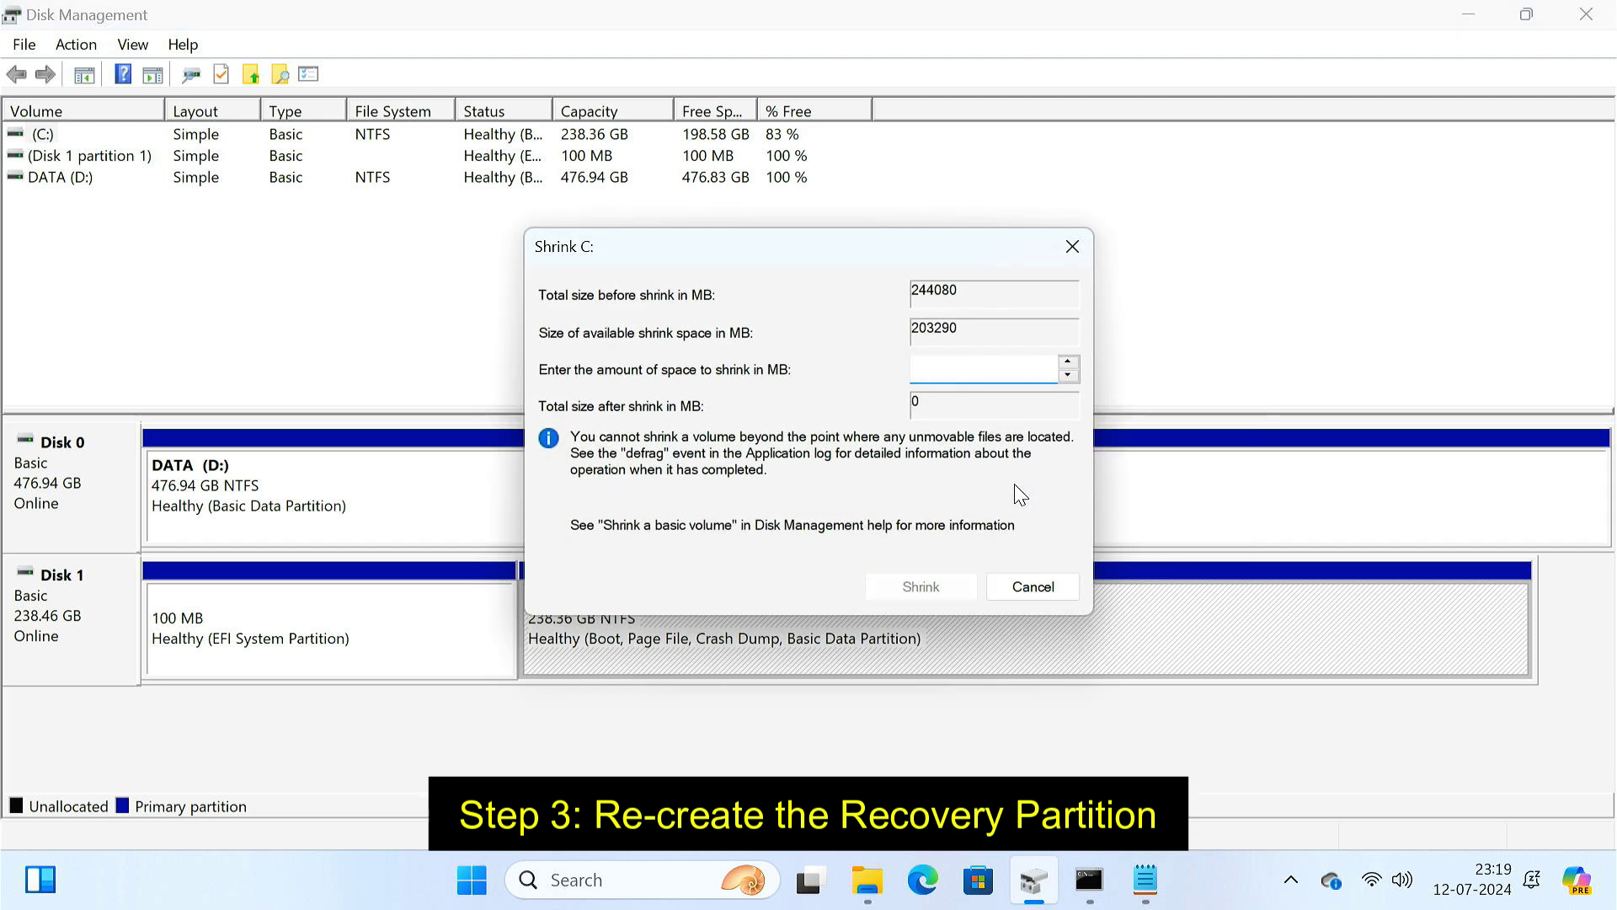
{"action": "type", "text": "1024"}
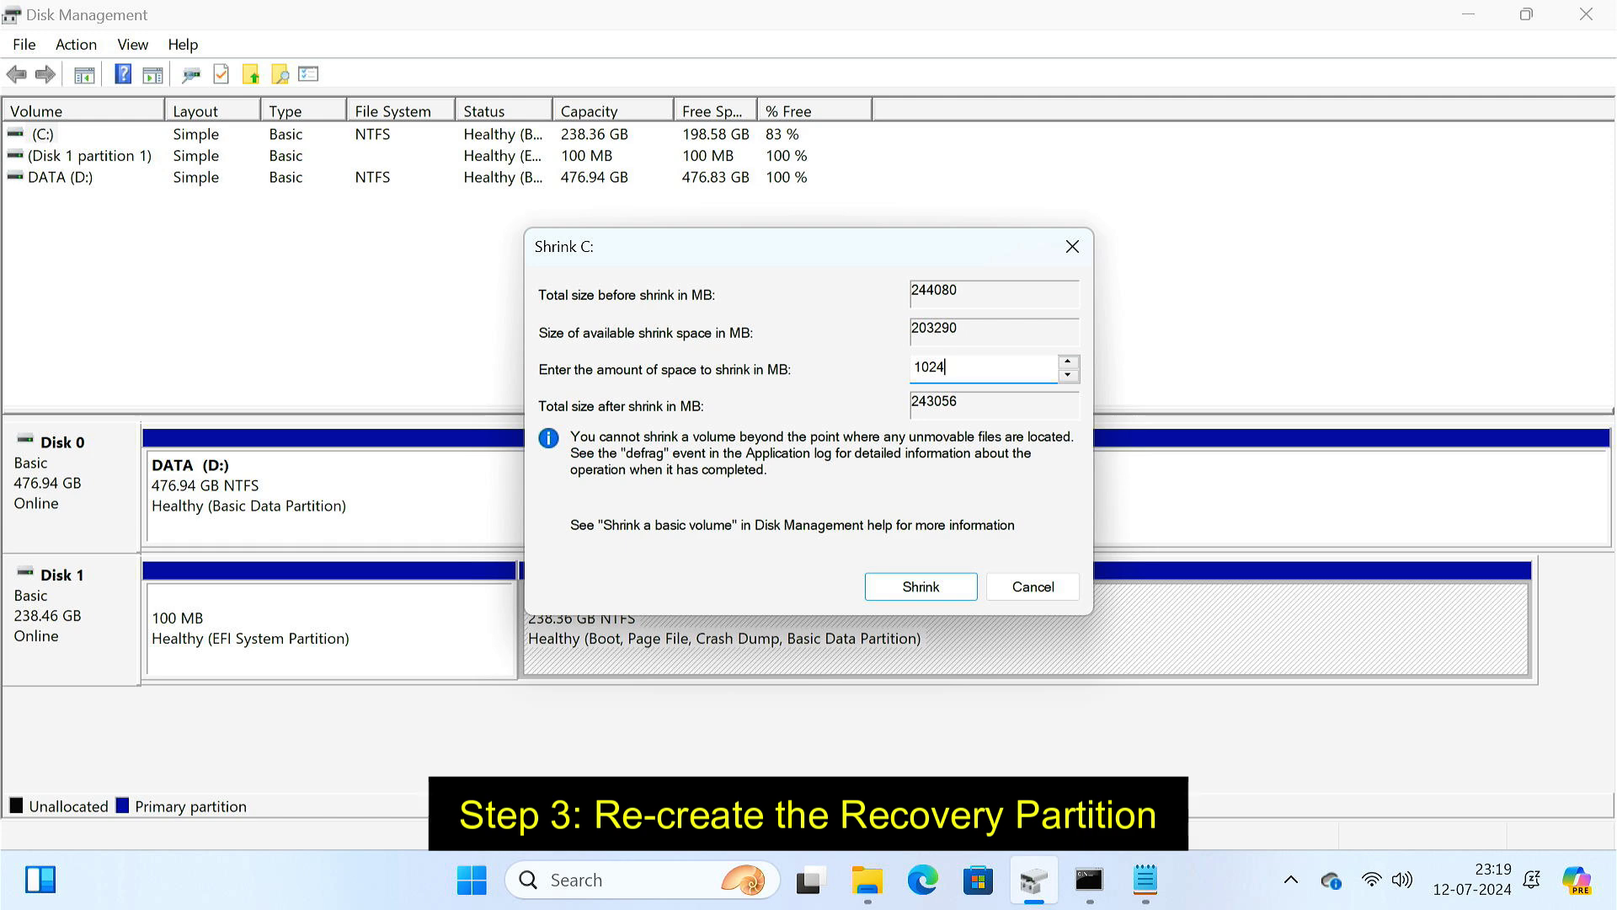
{"action": "left_click", "coordinate": [967, 594]}
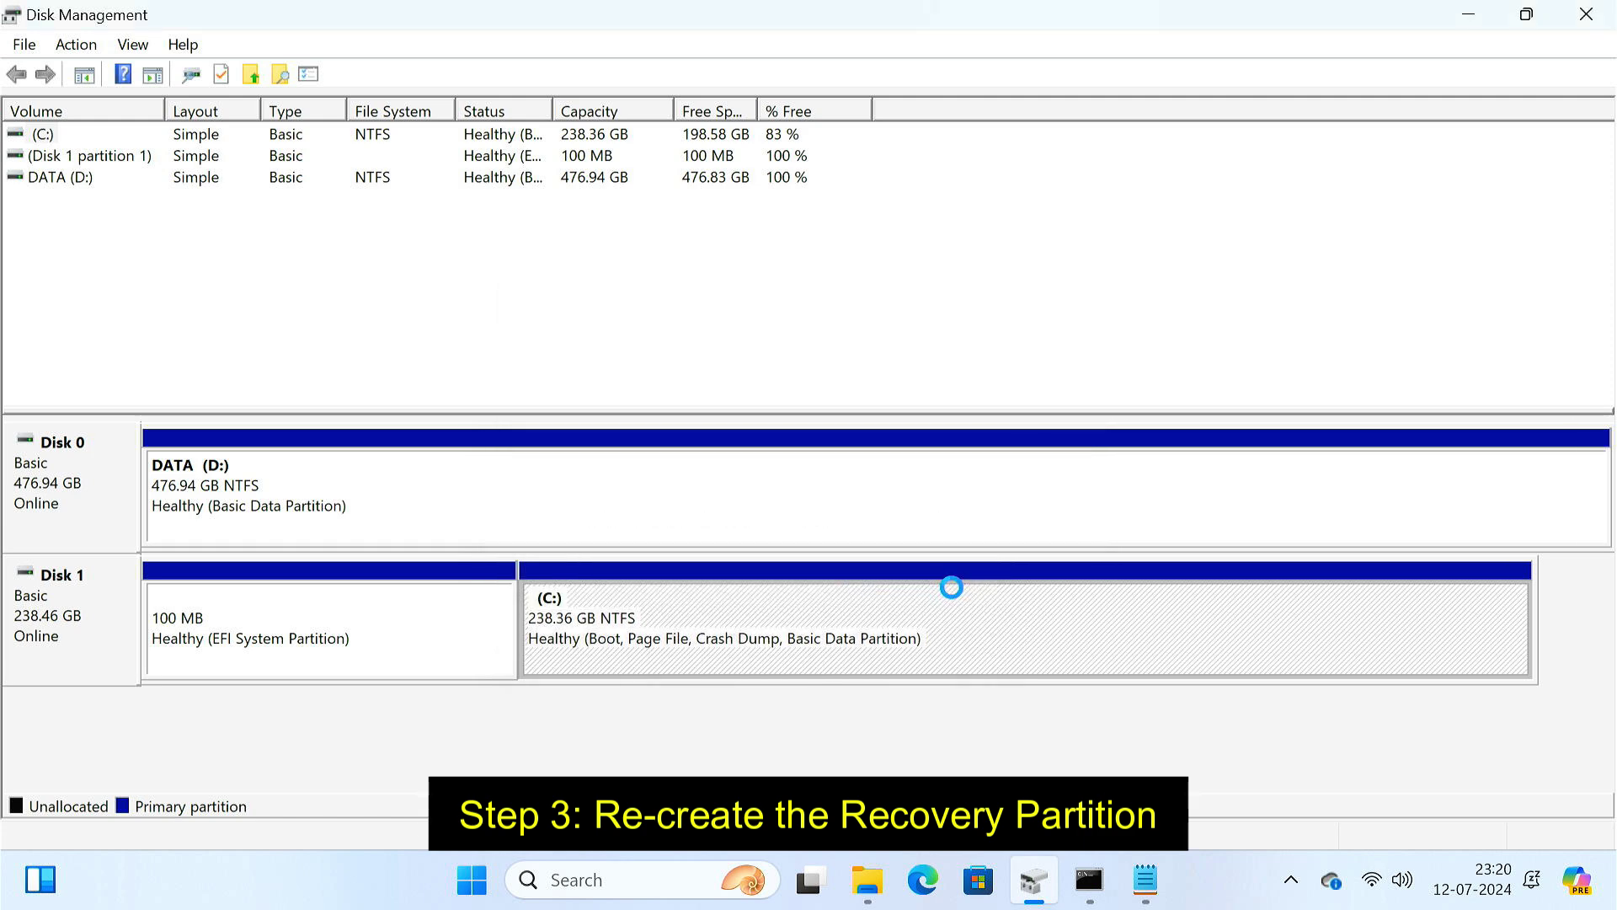
- Create a new simple NTFS volume E: in the freed 1 GB, keeping the wizard defaults
{"action": "right_click", "coordinate": [1221, 637]}
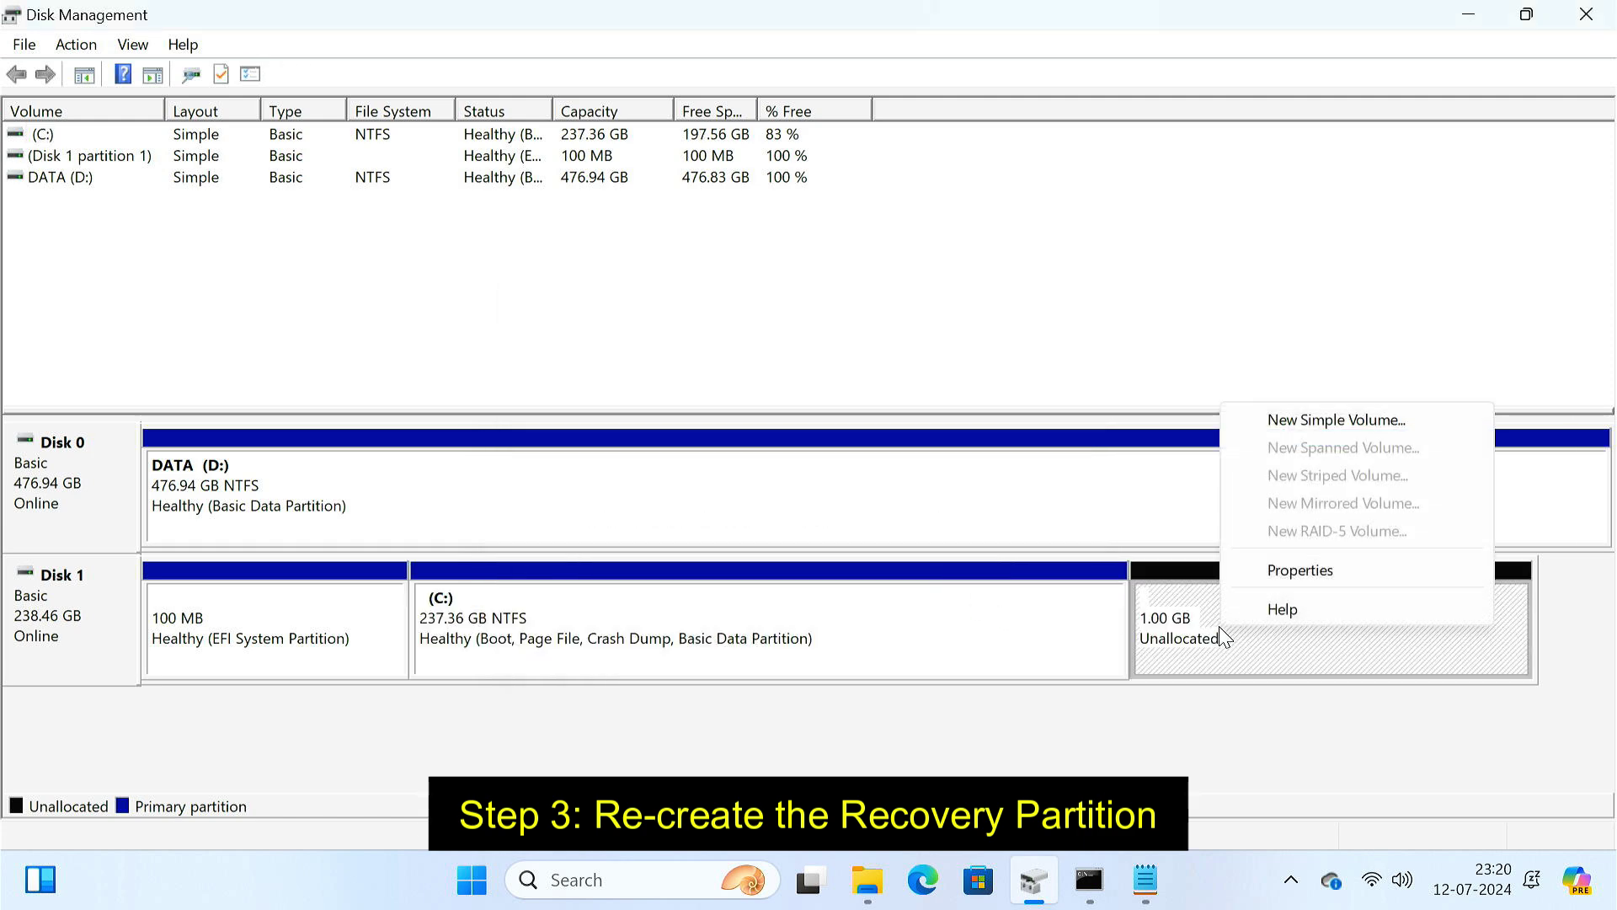
{"action": "left_click", "coordinate": [1310, 419]}
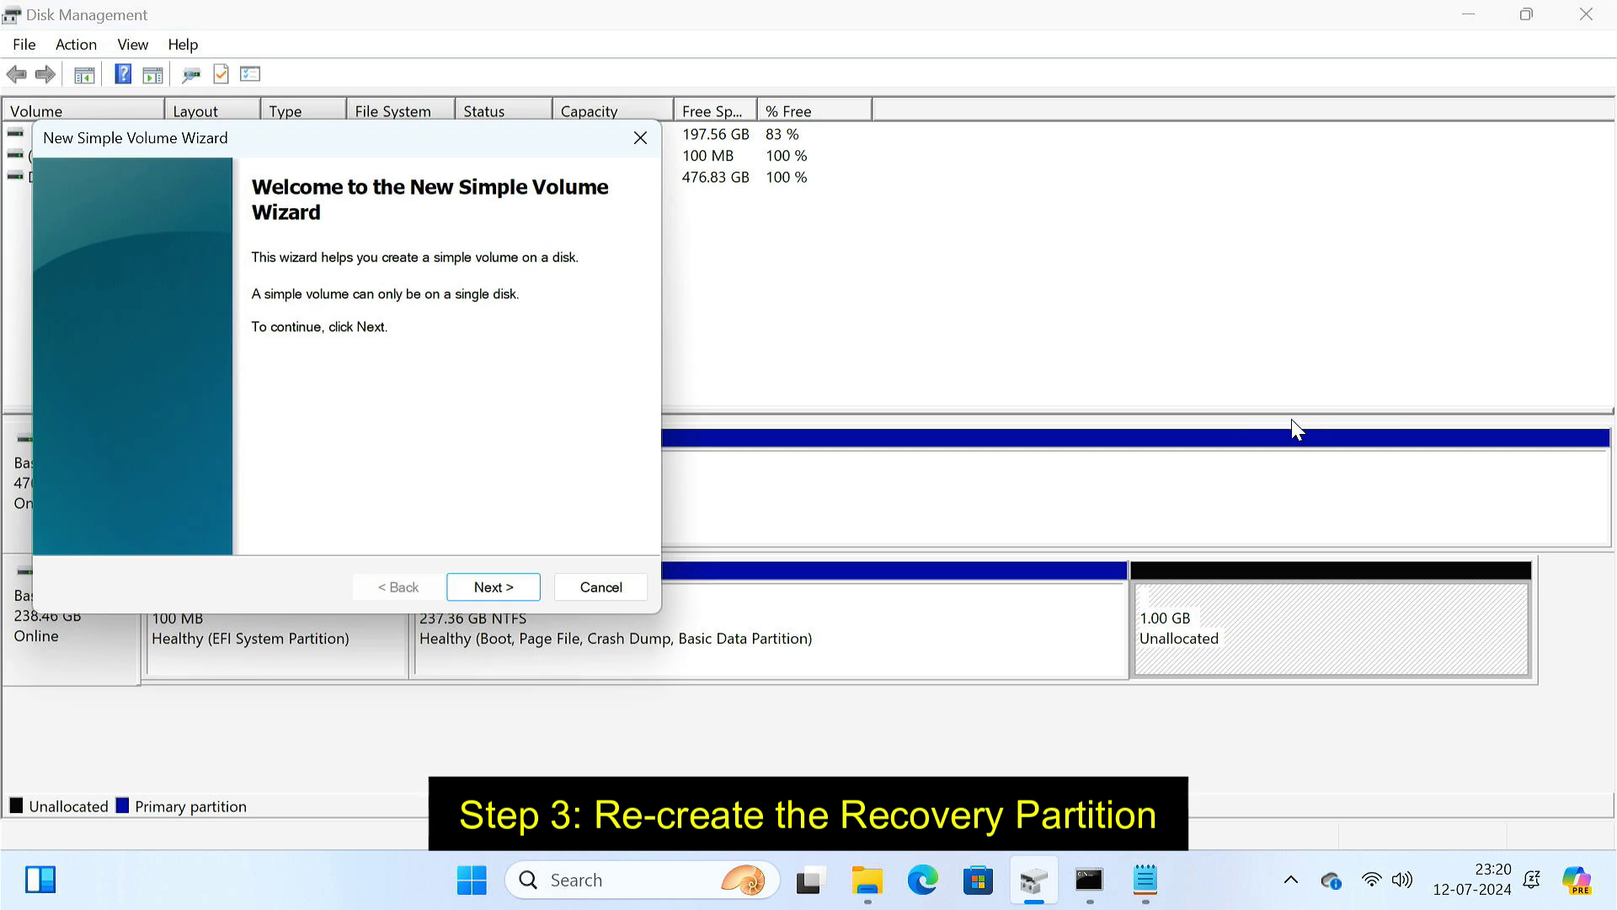
{"action": "left_click", "coordinate": [533, 587]}
{"action": "left_click", "coordinate": [533, 587]}
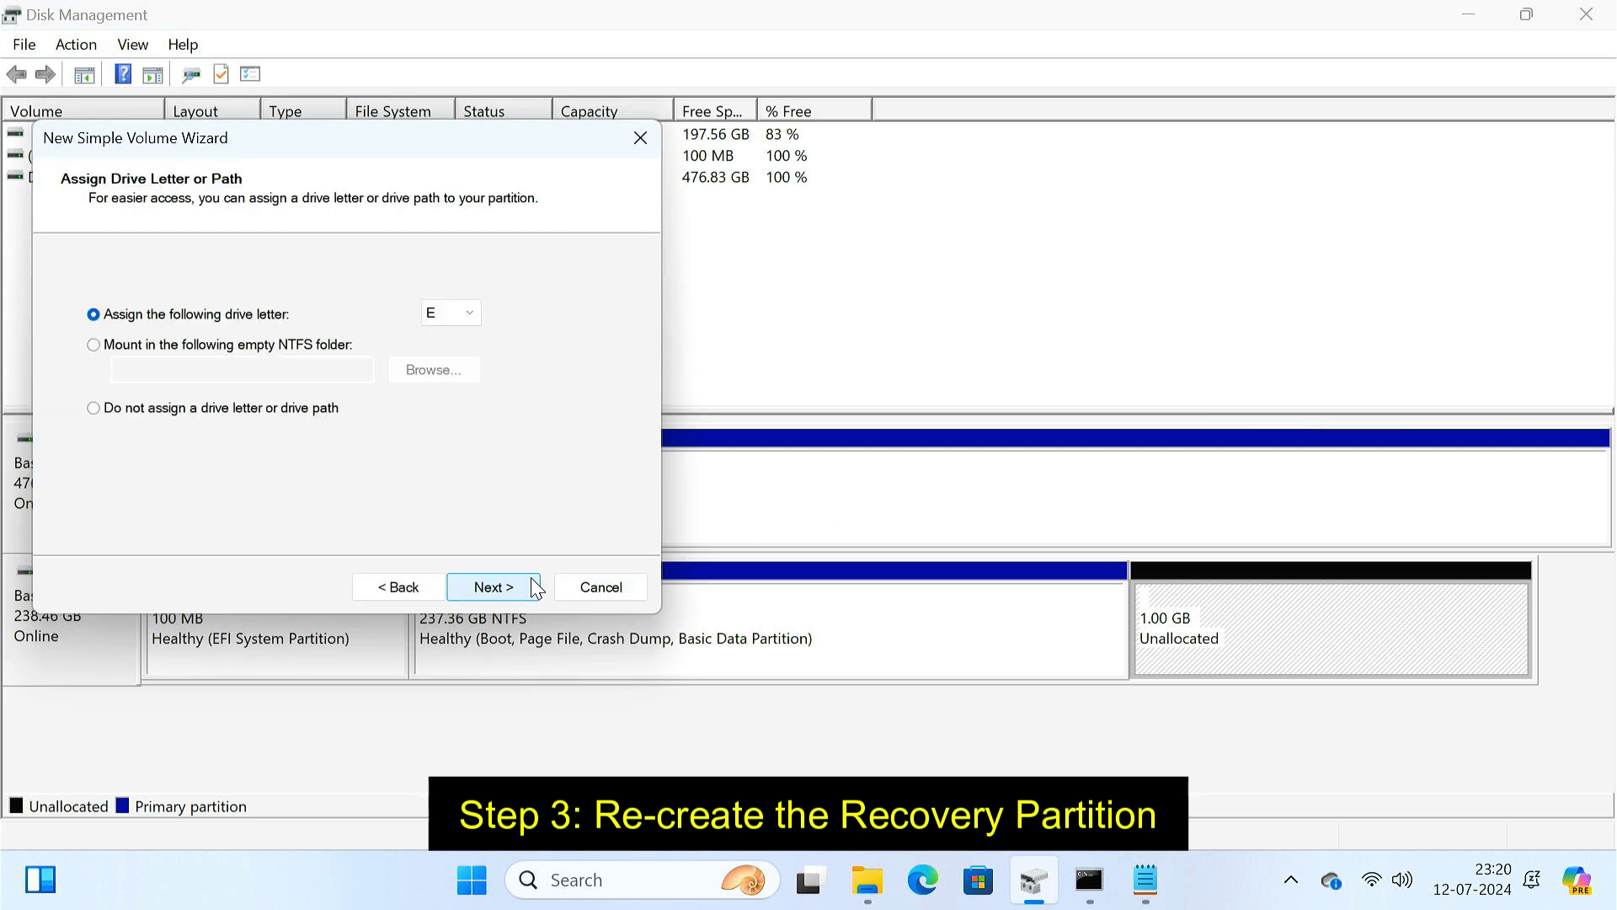
{"action": "left_click", "coordinate": [534, 587]}
{"action": "left_click", "coordinate": [534, 587]}
{"action": "left_click", "coordinate": [532, 587]}
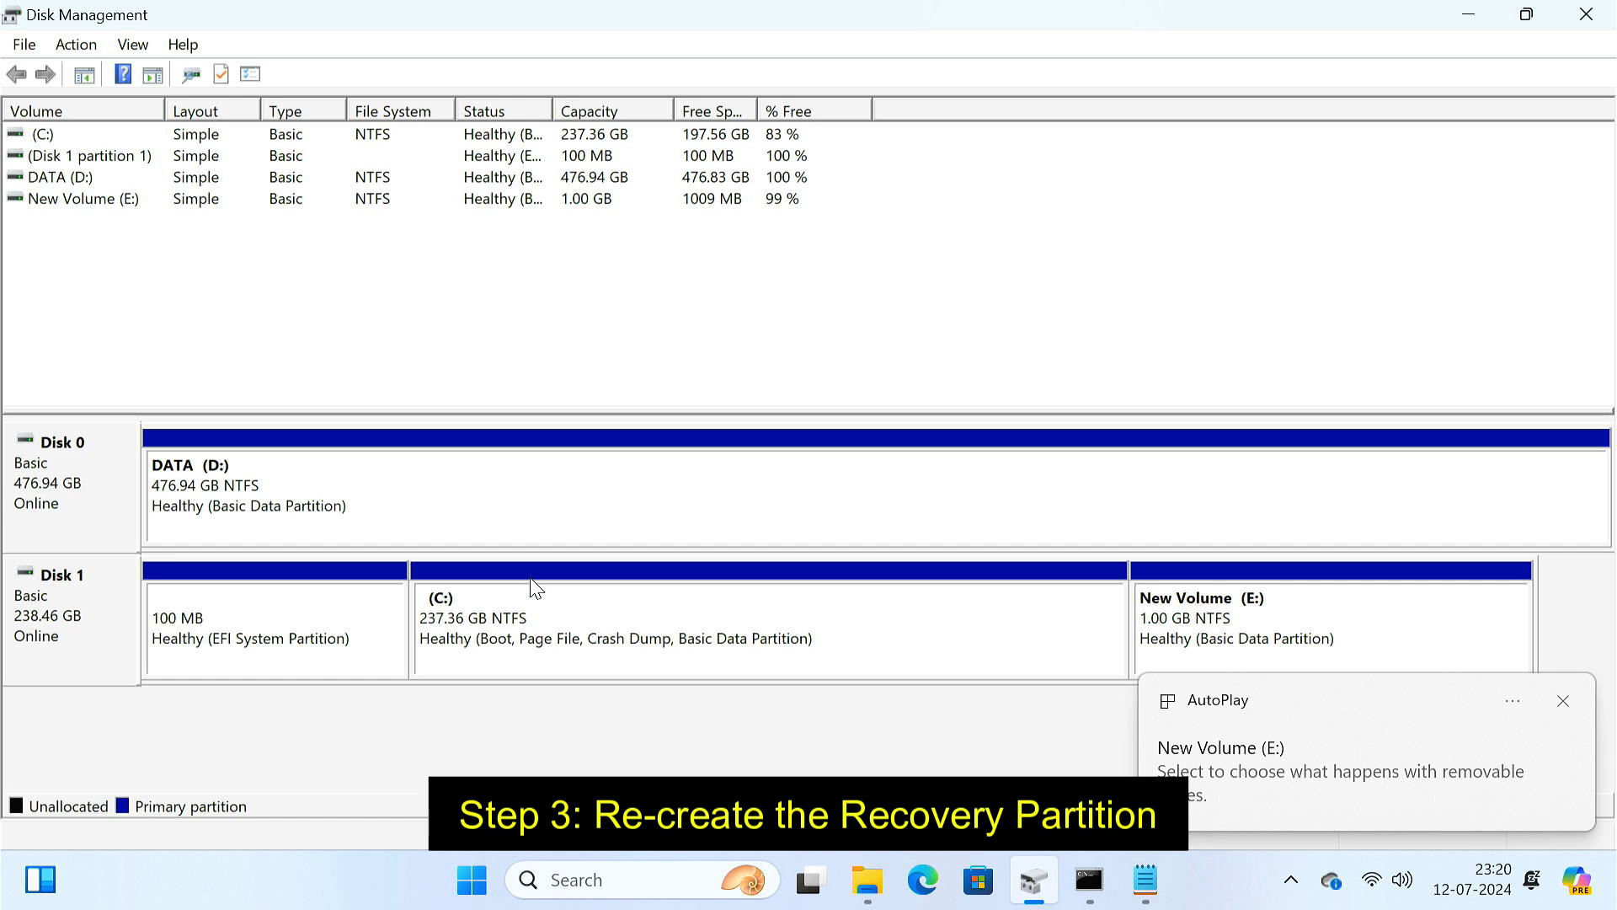
- In DiskPart, list the partitions and select partition 4
{"action": "left_click", "coordinate": [1466, 15]}
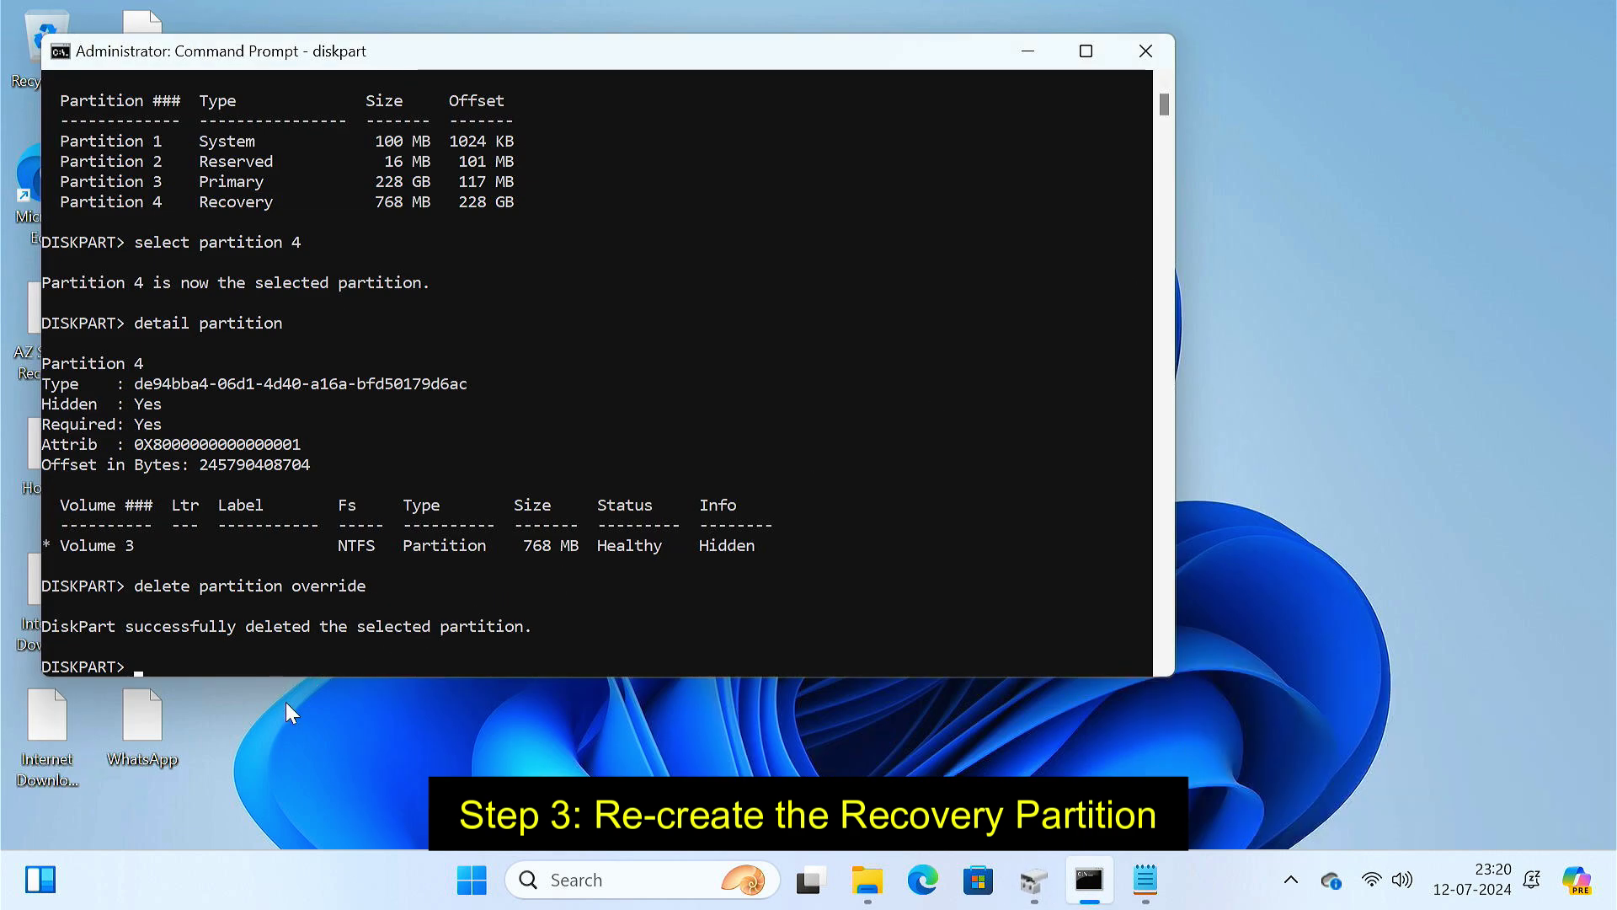
{"action": "type", "text": "list partition"}
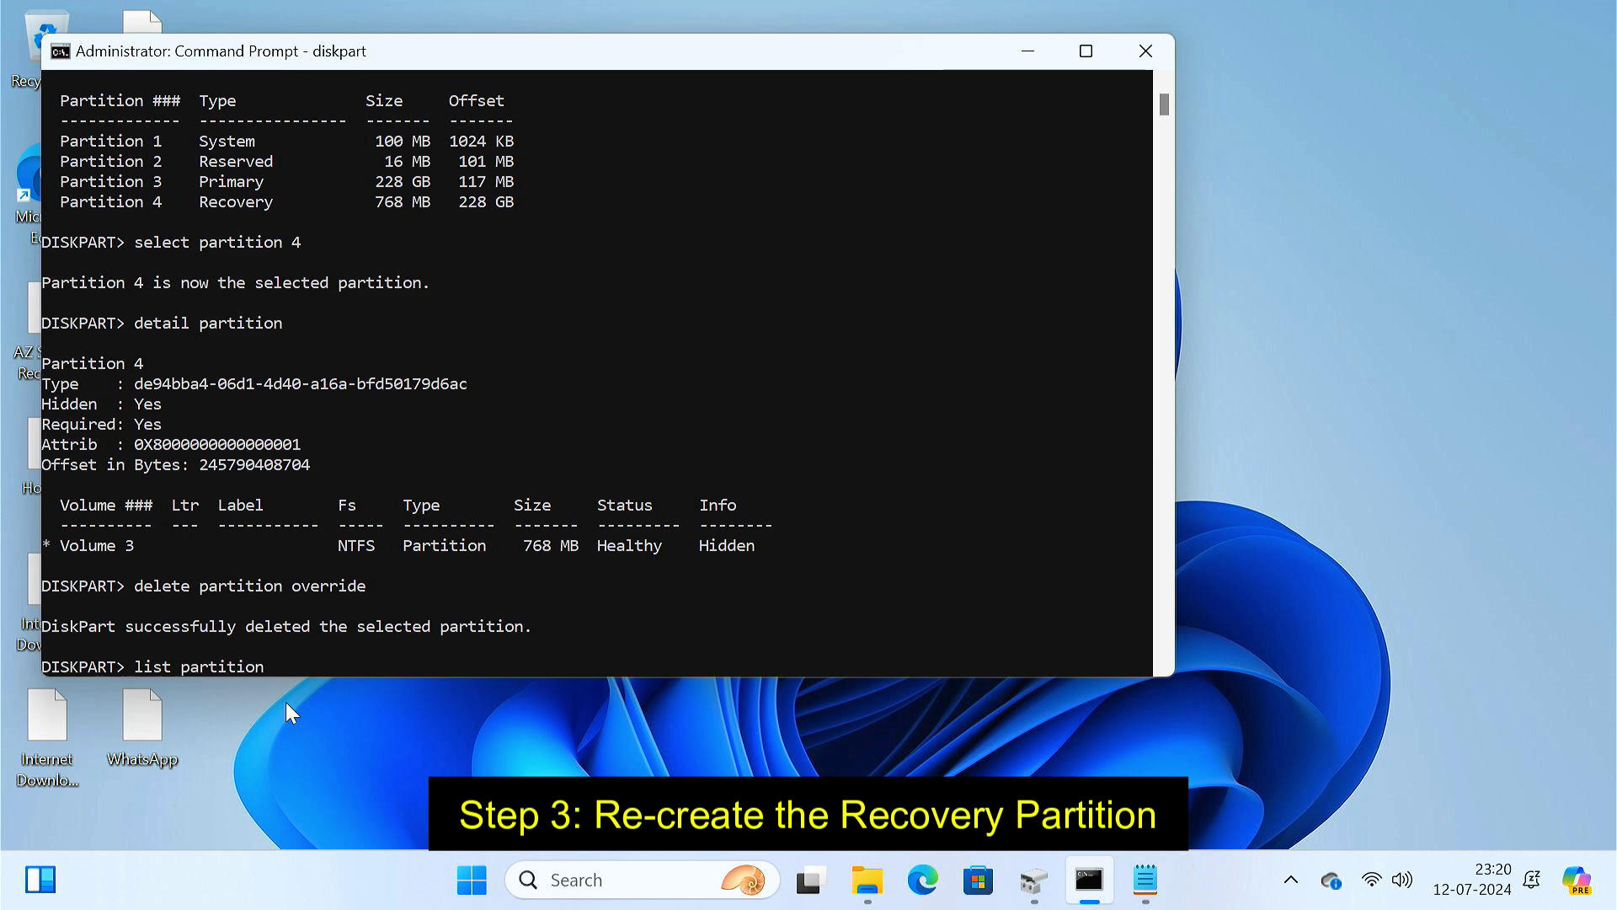
{"action": "key", "text": "Return"}
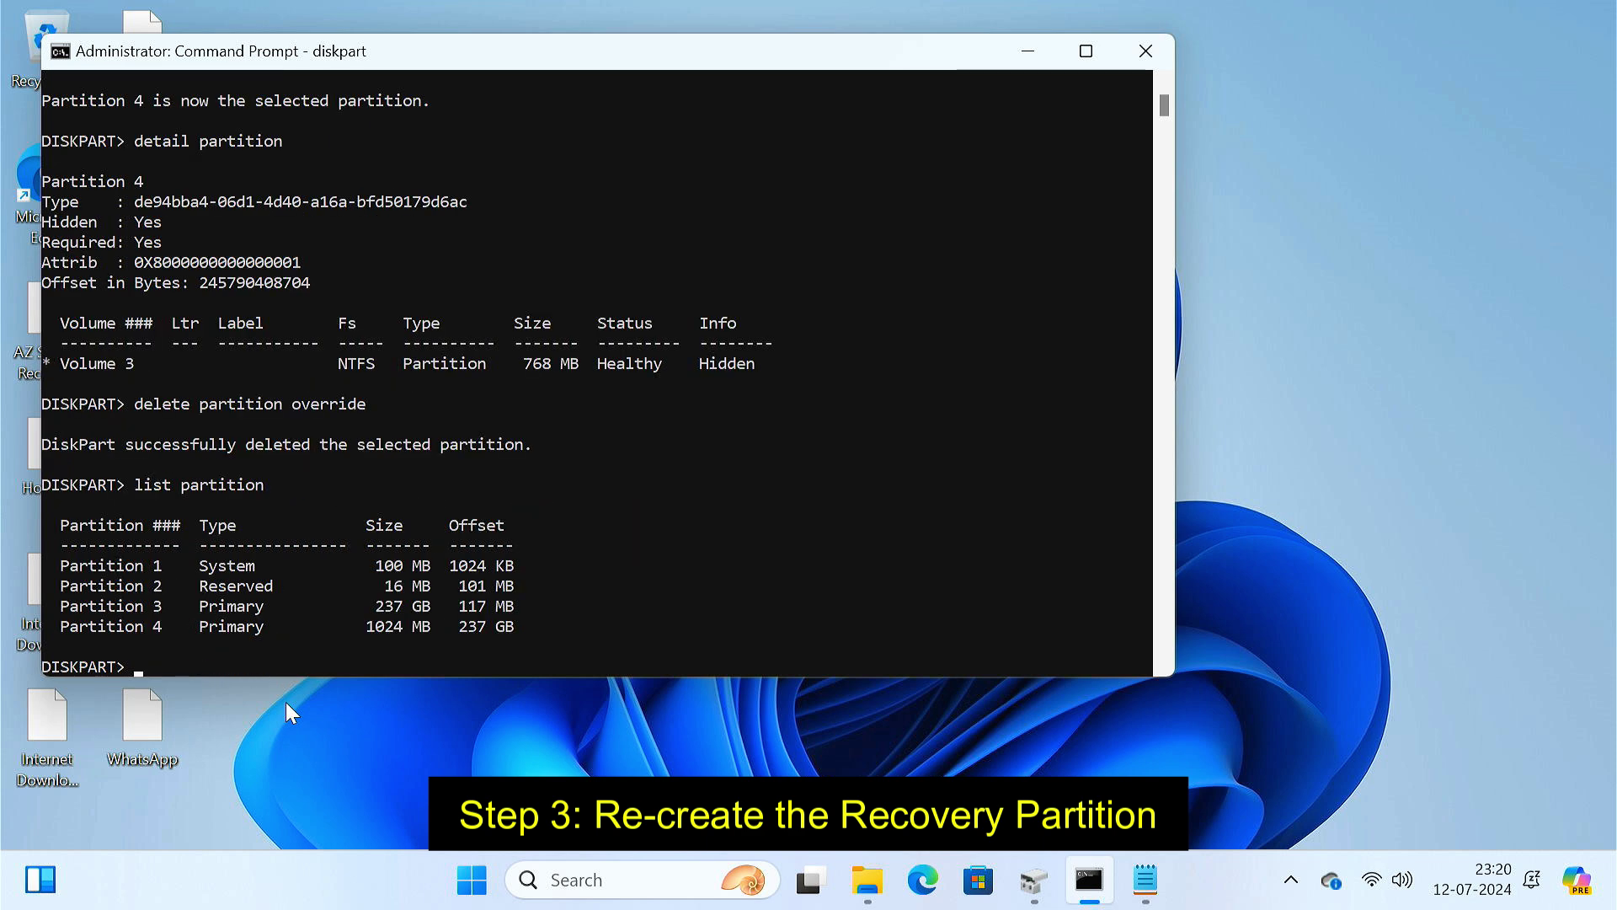
{"action": "type", "text": "select partition 4"}
{"action": "key", "text": "Return"}
- Set partition 4's ID to the recovery type GUID de94bba4-06d1-4d40-a16a-bfd50179d6ac, copied from Notepad
{"action": "type", "text": "set id="}
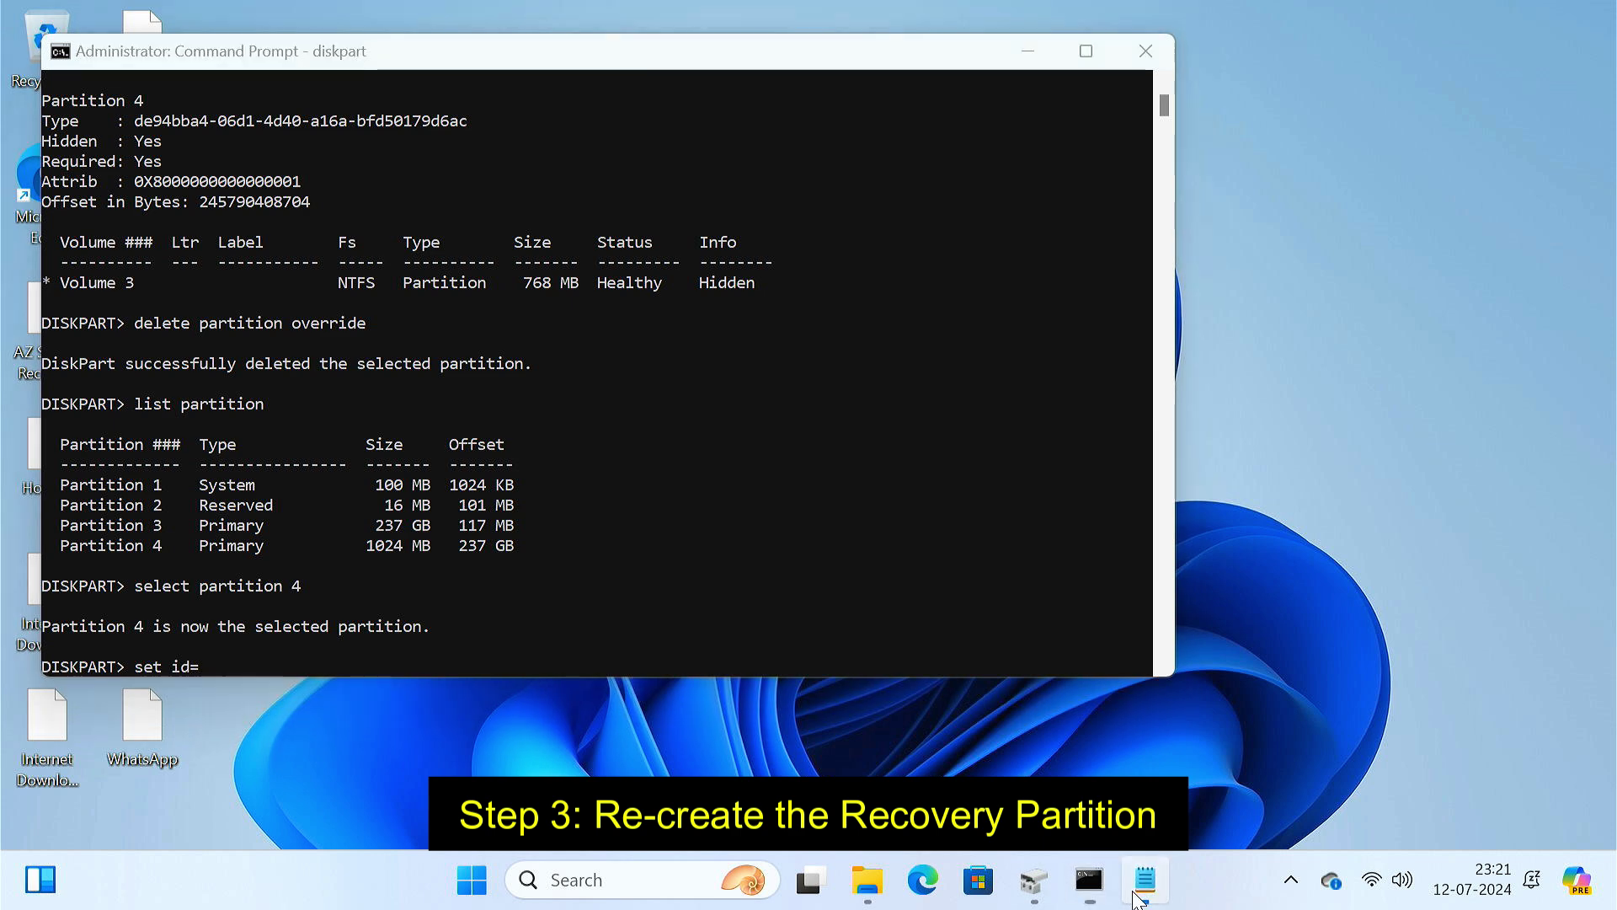
{"action": "left_click", "coordinate": [1145, 880]}
{"action": "left_click_drag", "start_coordinate": [98, 186], "coordinate": [492, 186]}
{"action": "key", "text": "ctrl+c"}
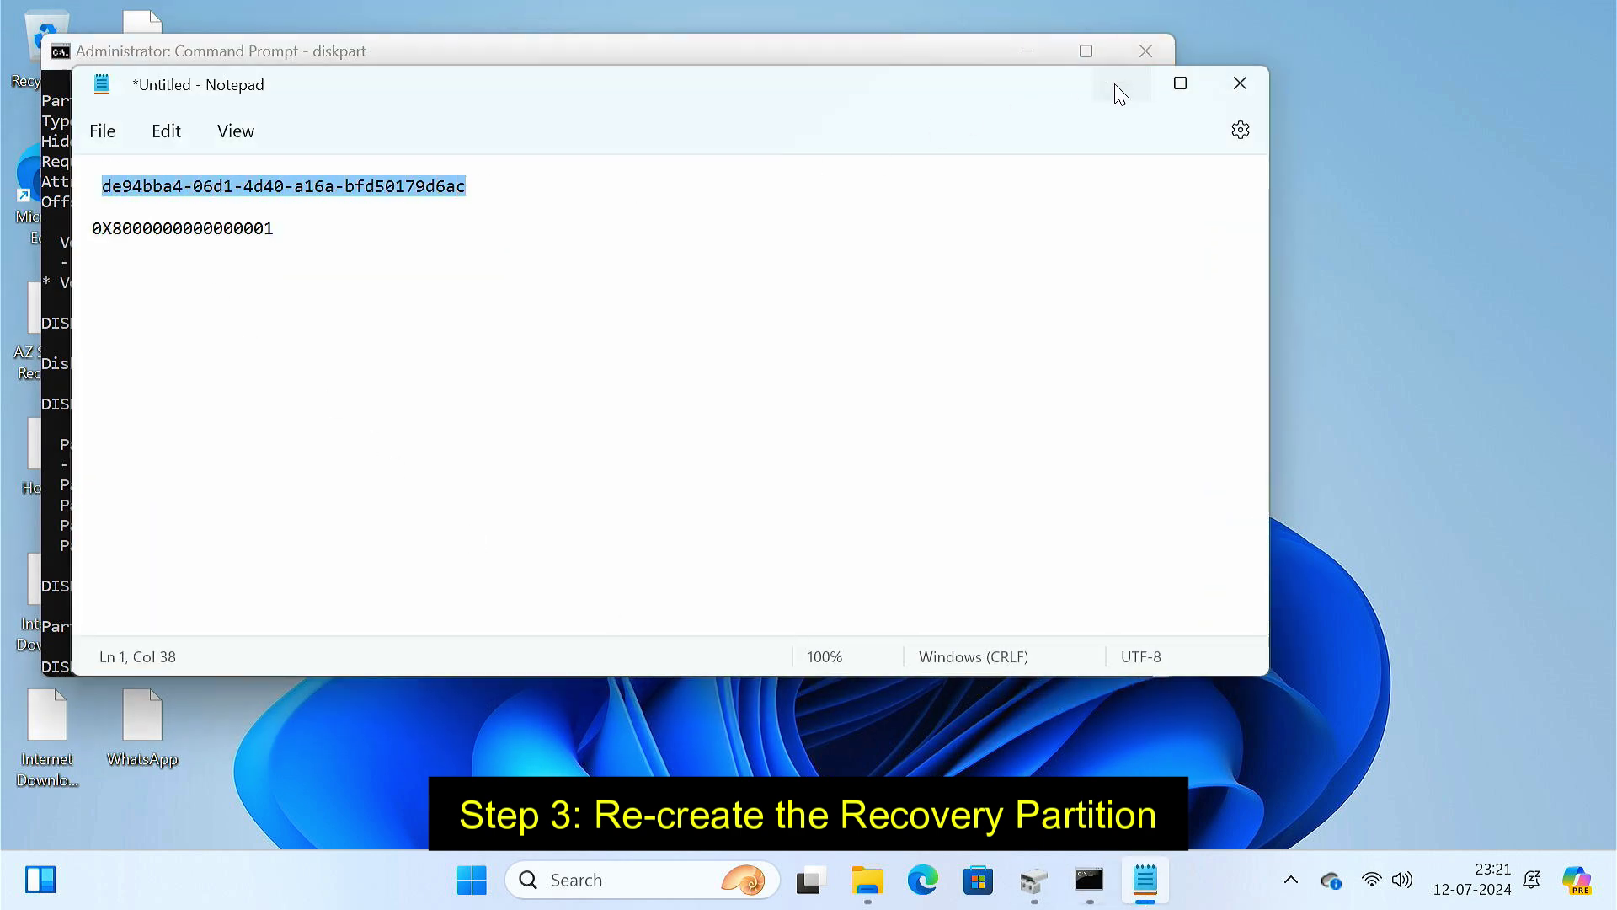
{"action": "left_click", "coordinate": [1121, 84]}
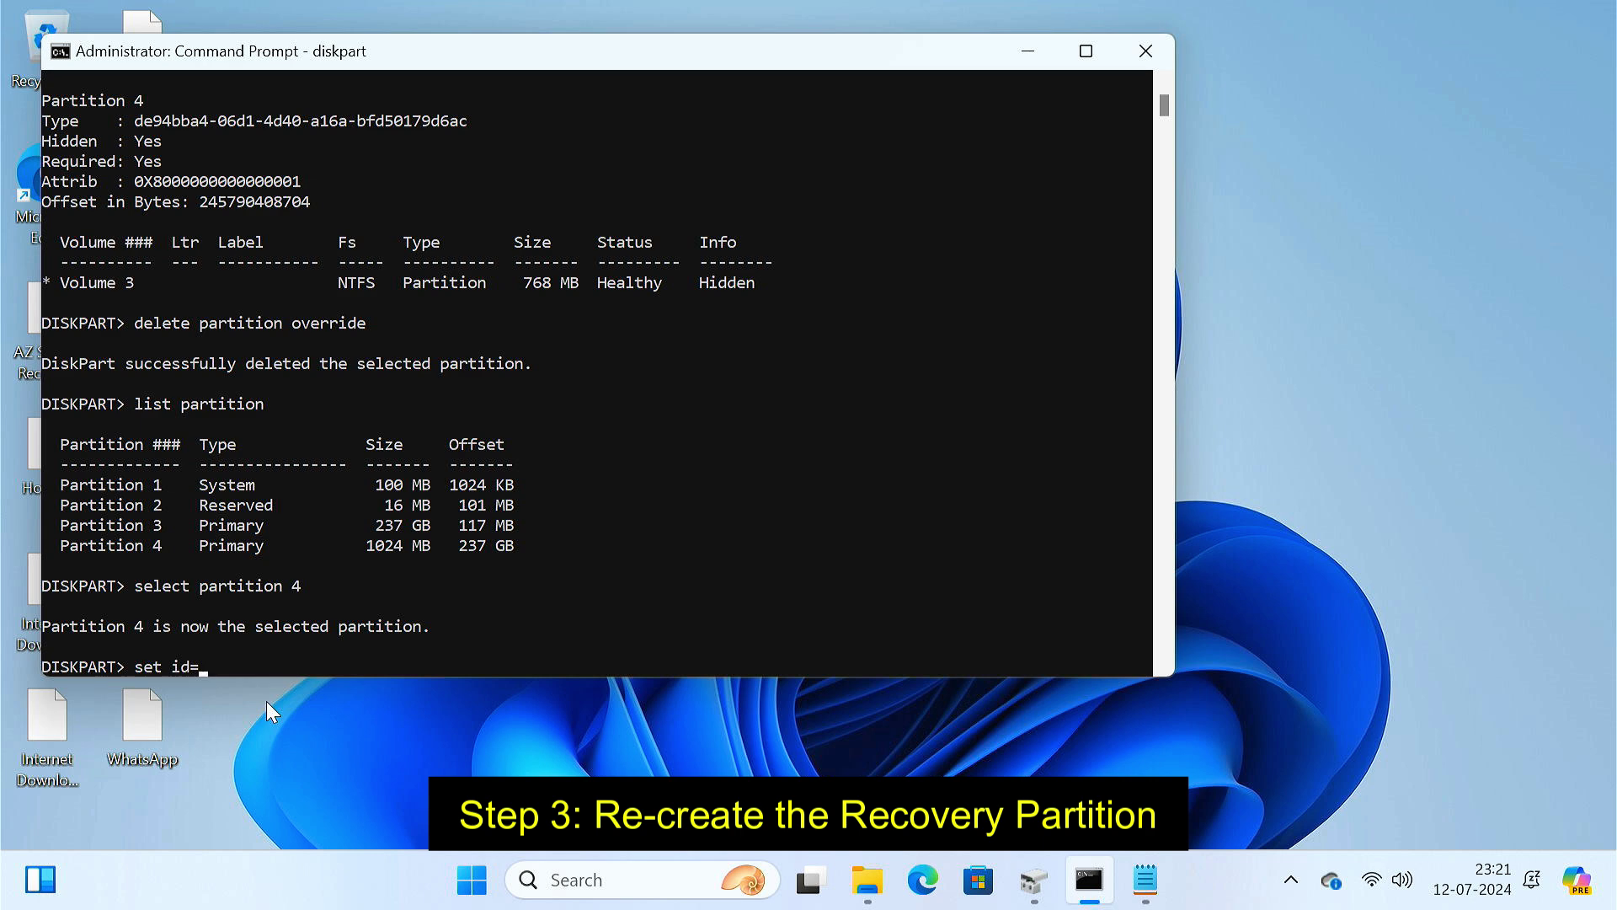
{"action": "key", "text": "ctrl+v"}
{"action": "key", "text": "Return"}
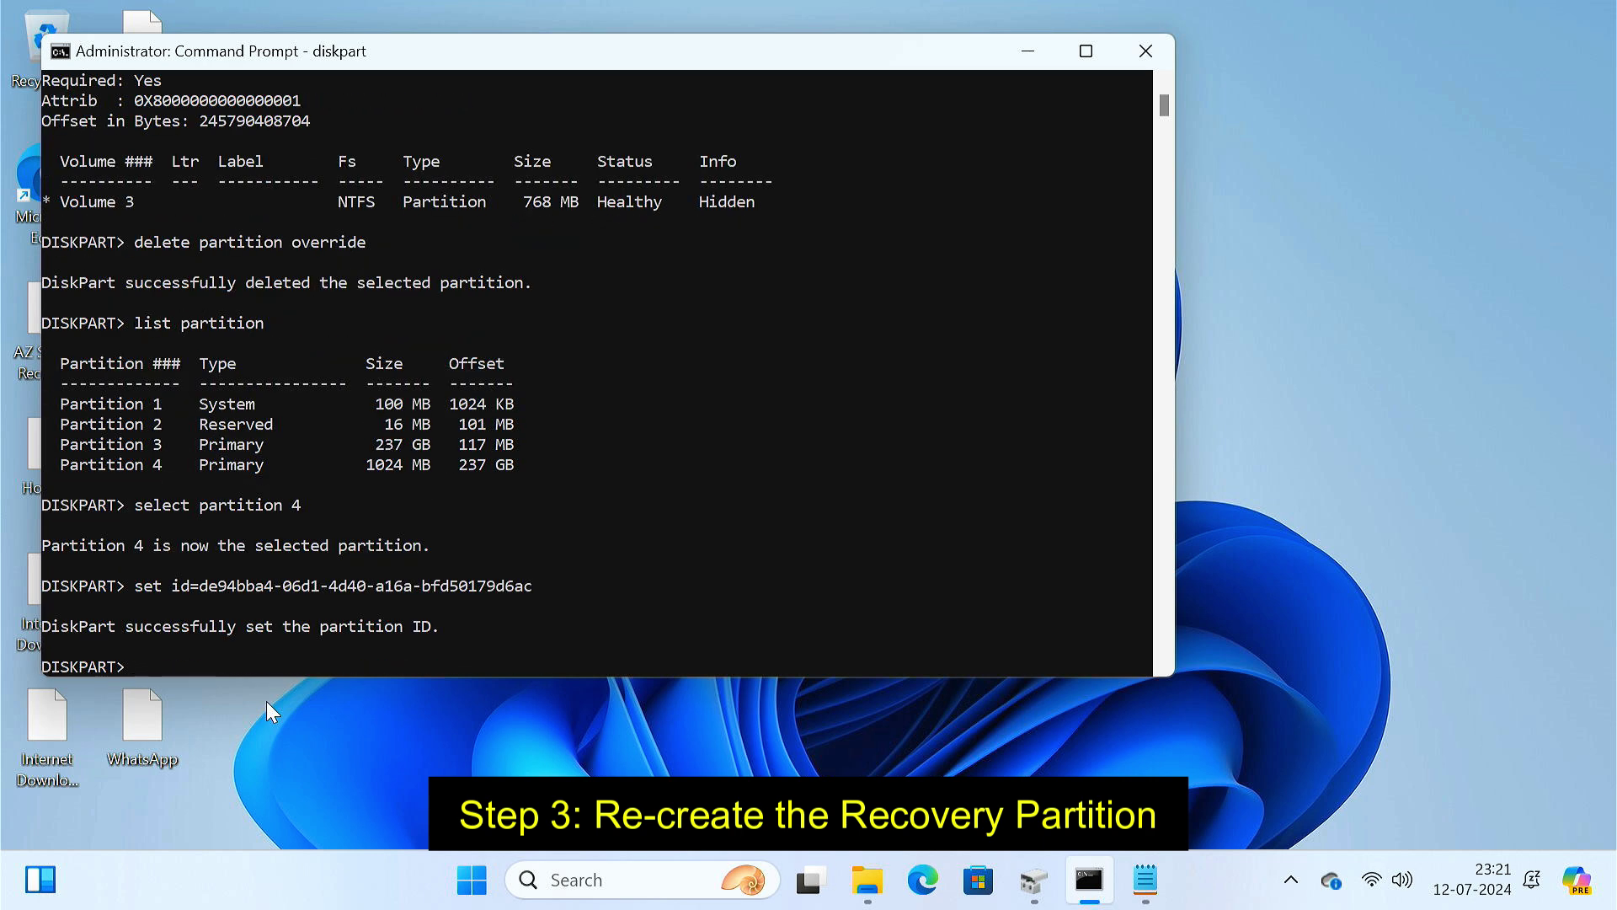
{"action": "type", "text": "gpt attributes="}
{"action": "left_click", "coordinate": [1145, 879]}
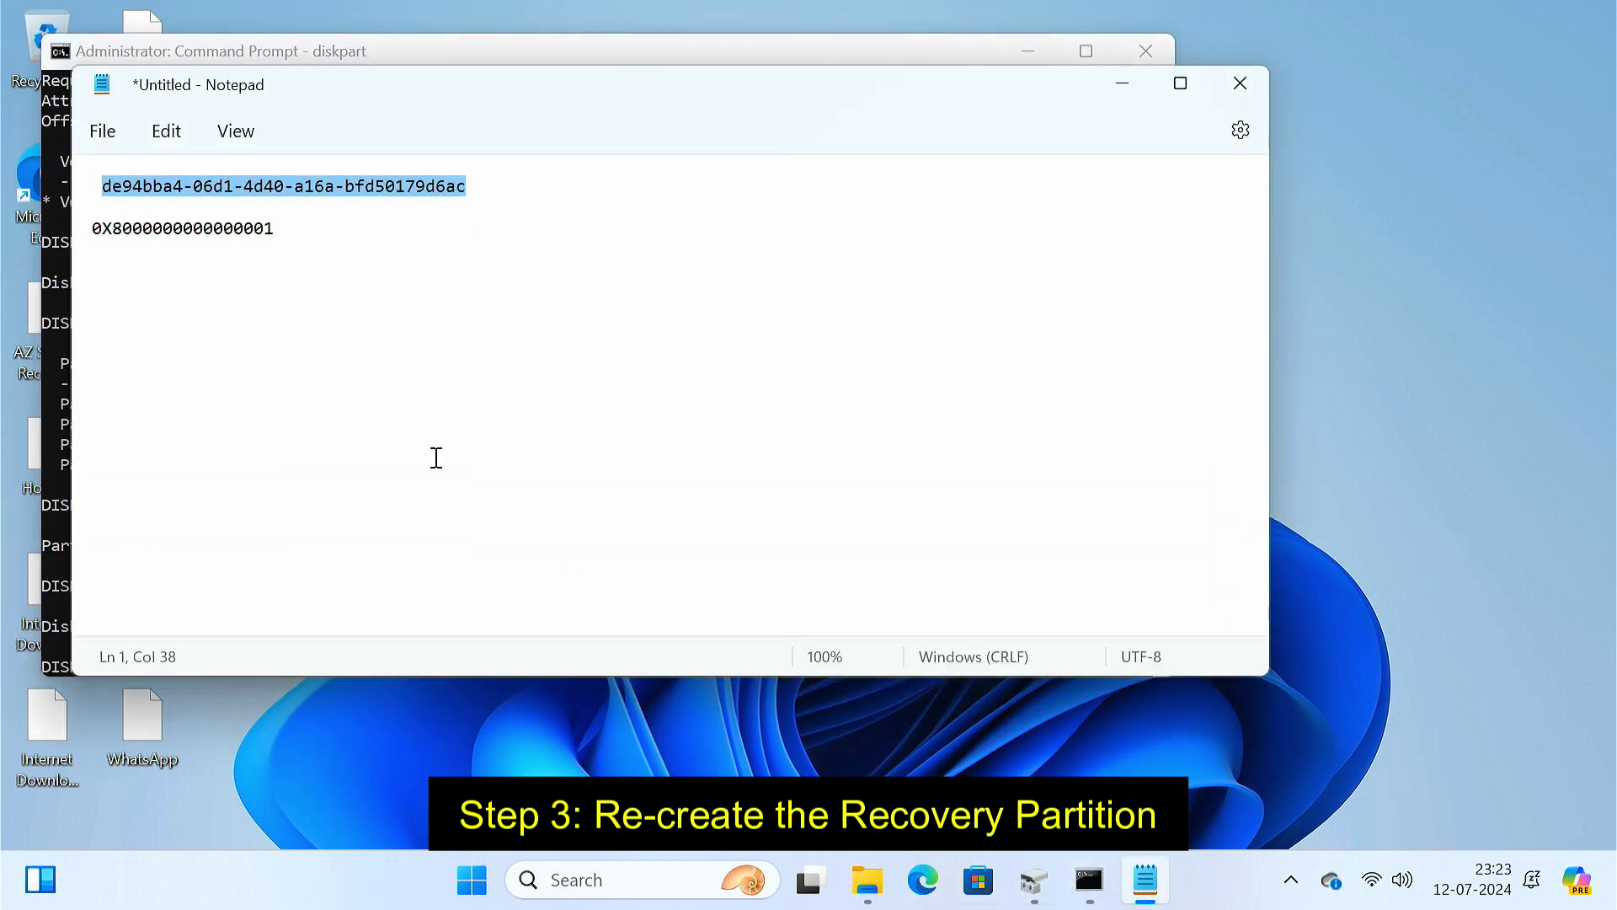
{"action": "left_click_drag", "start_coordinate": [90, 229], "coordinate": [276, 252]}
{"action": "key", "text": "ctrl+c"}
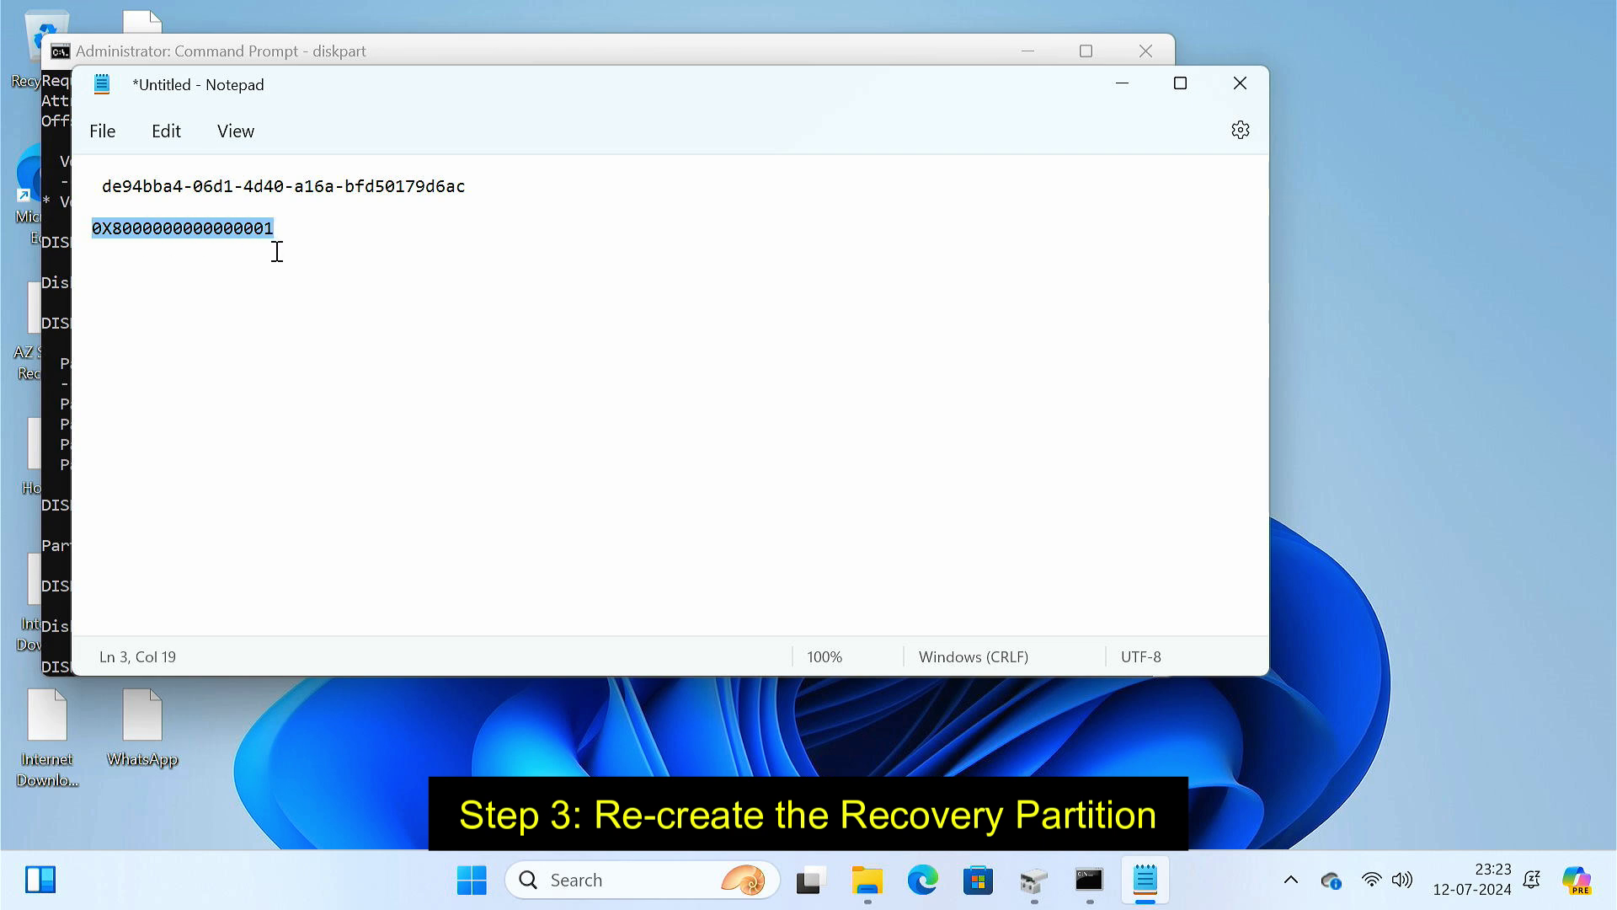
{"action": "left_click", "coordinate": [1122, 83]}
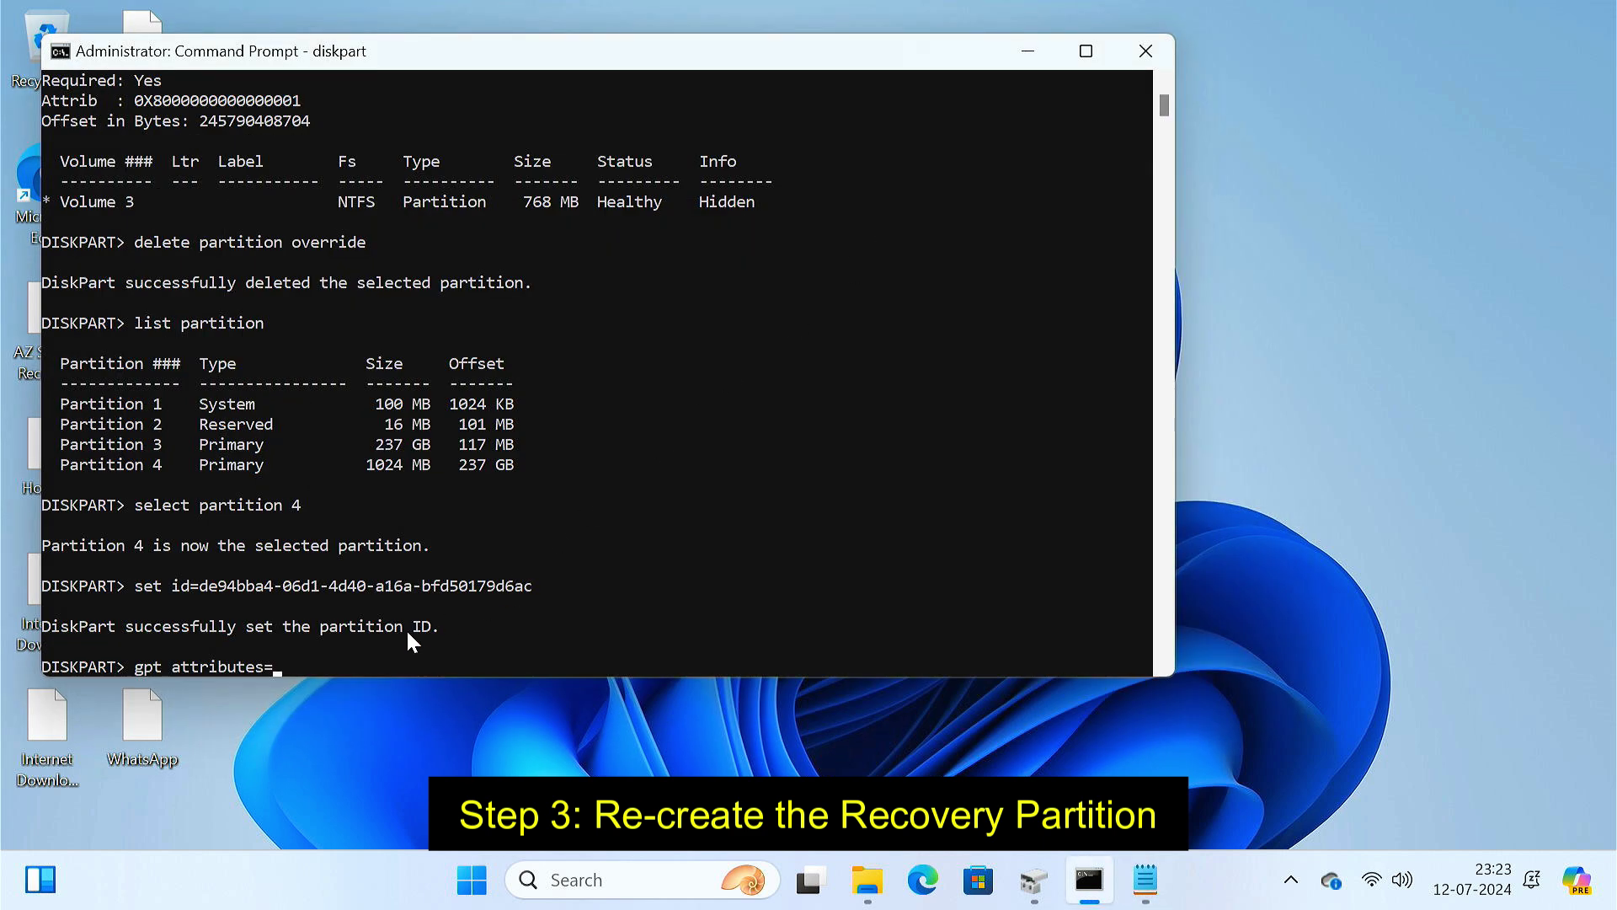
{"action": "key", "text": "ctrl+v"}
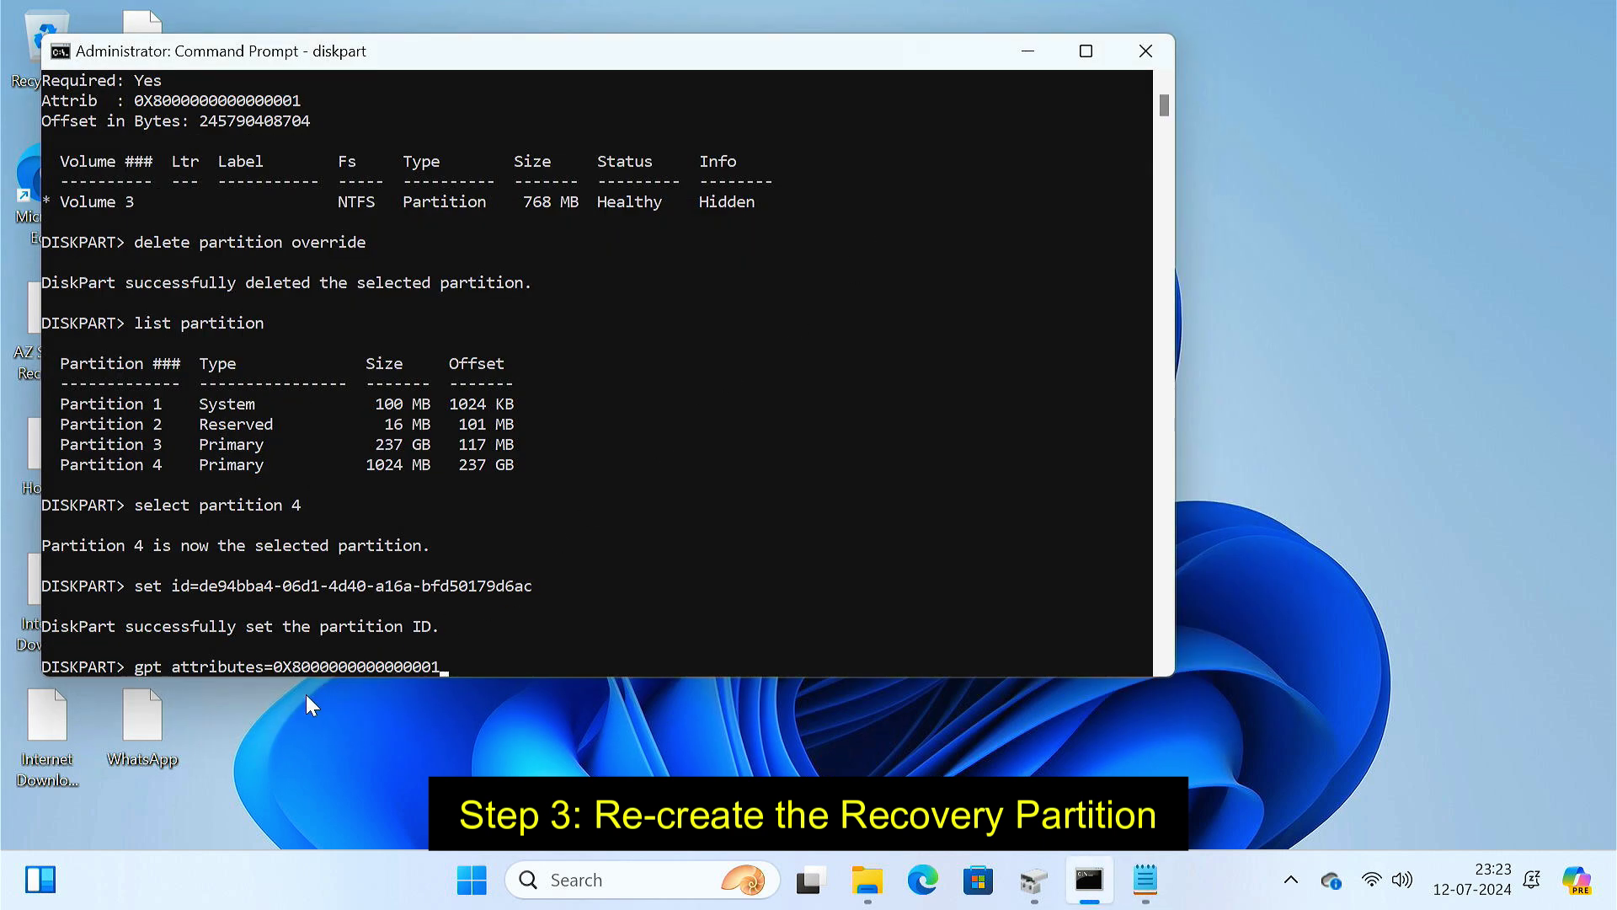
{"action": "key", "text": "Return"}
{"action": "type", "text": "list"}
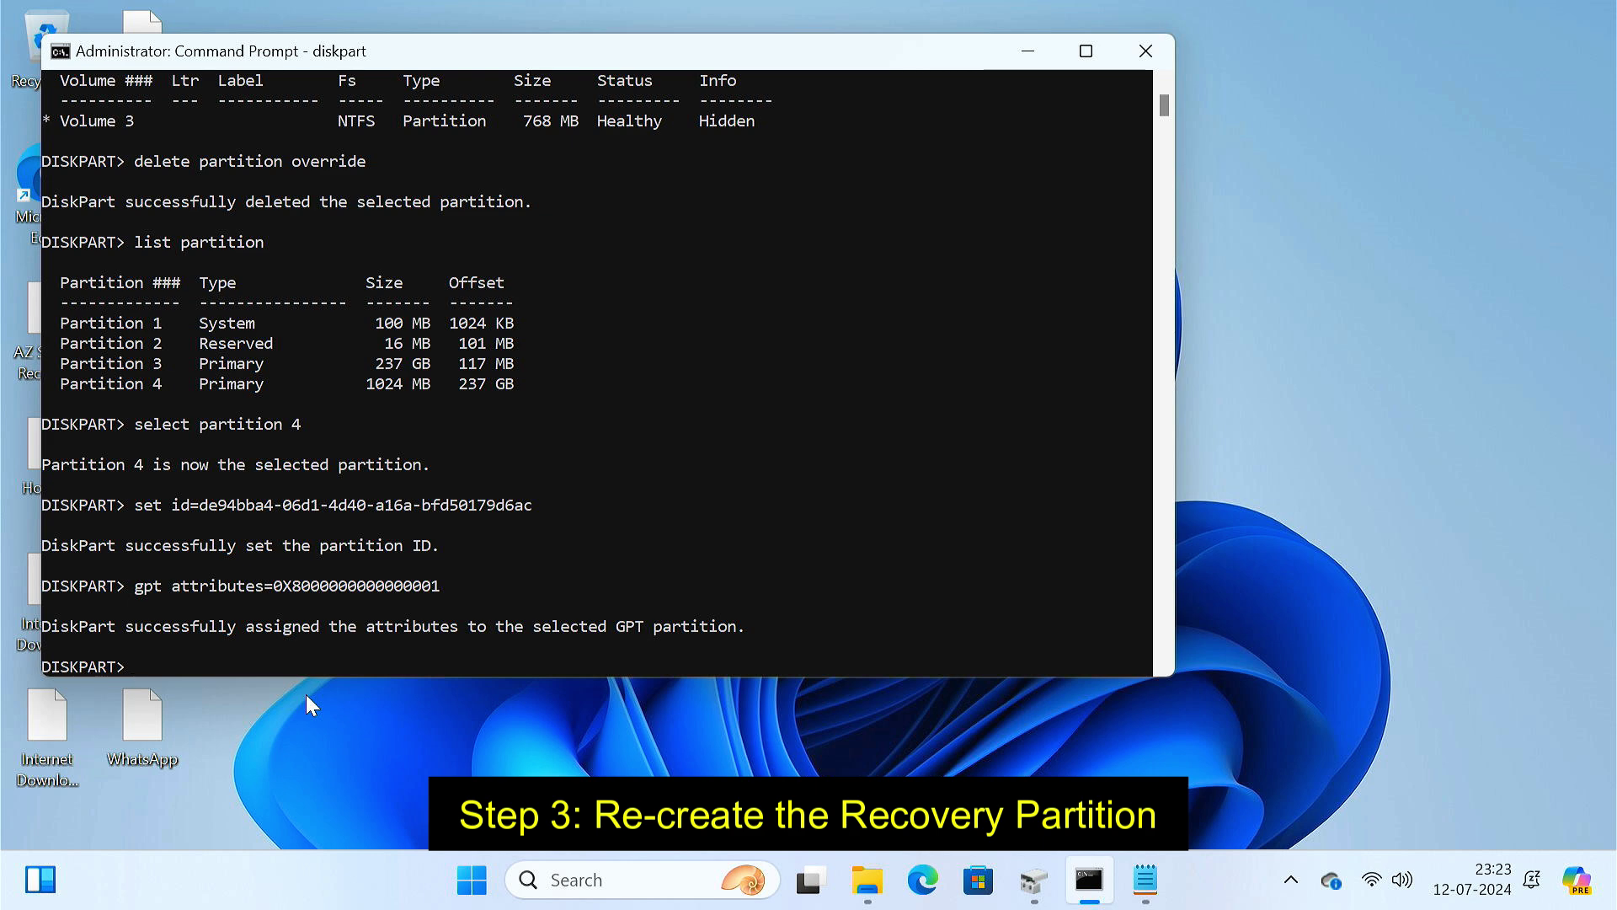
{"action": "type", "text": " volume"}
{"action": "key", "text": "Return"}
{"action": "type", "text": "sele"}
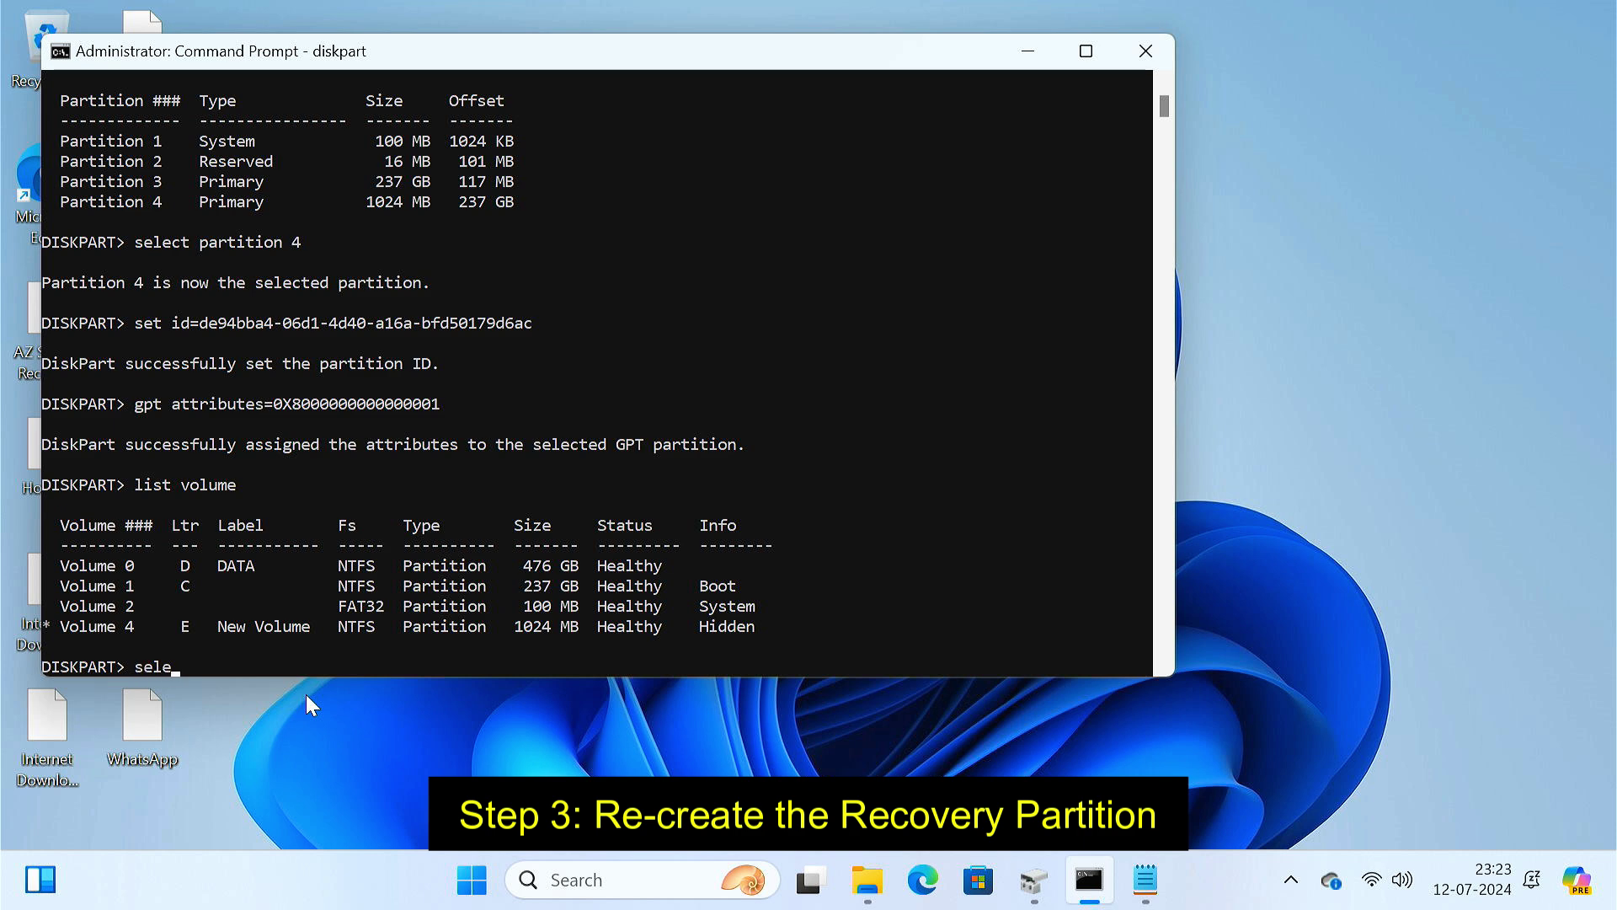
{"action": "type", "text": "ct volume E"}
- Select volume E and remove its drive letter E
{"action": "key", "text": "Return"}
{"action": "type", "text": "rem"}
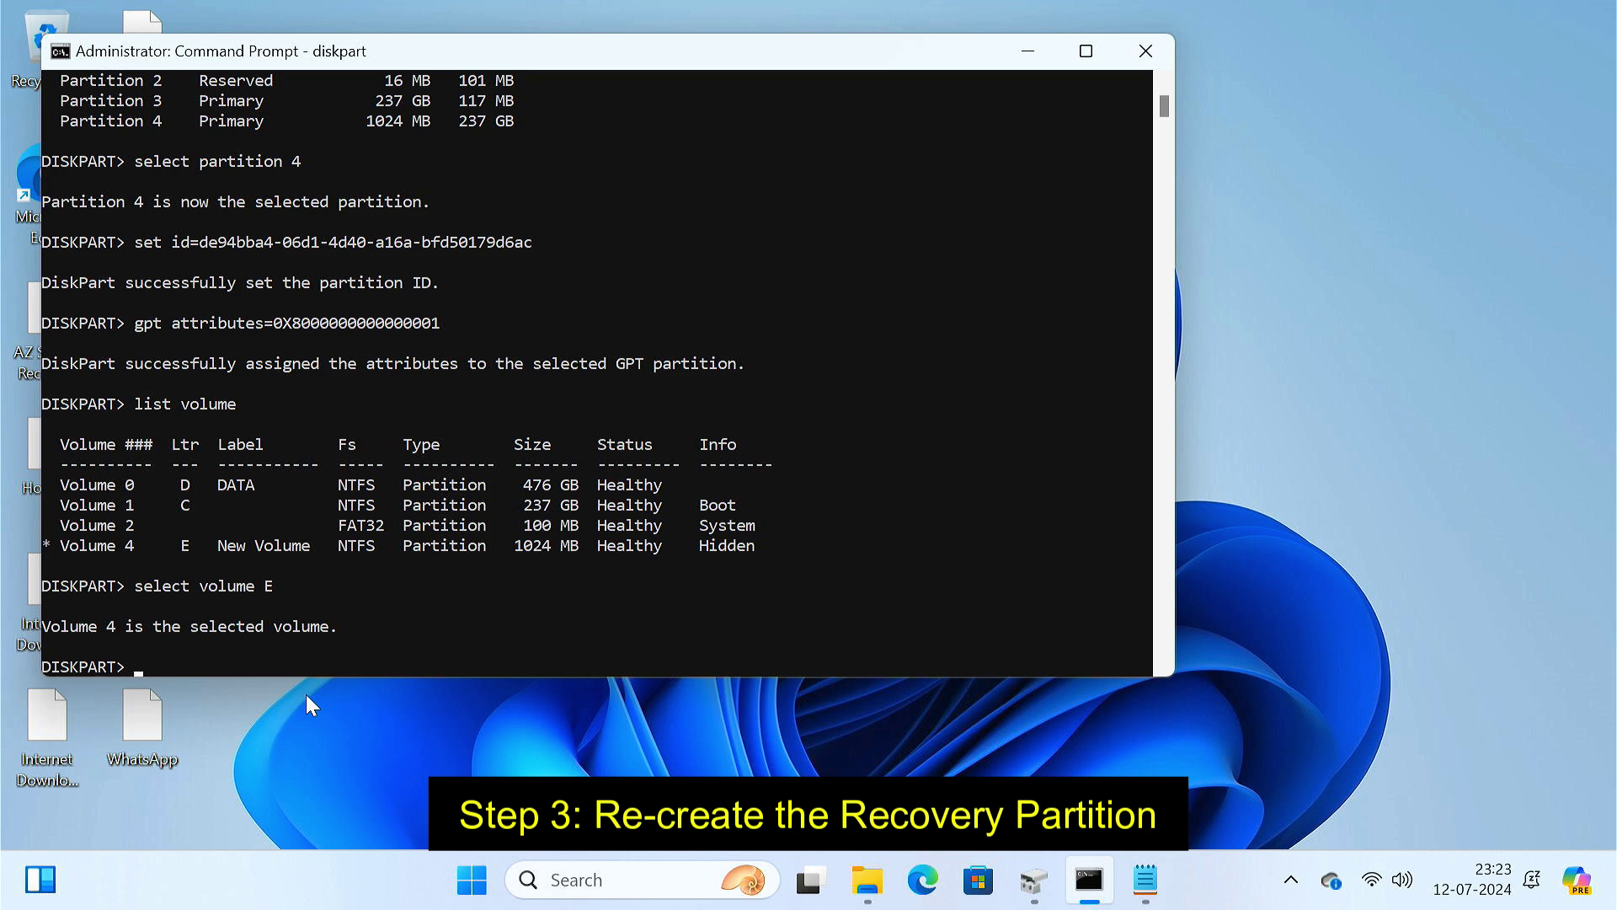
{"action": "type", "text": "ove letter=E"}
{"action": "key", "text": "Return"}
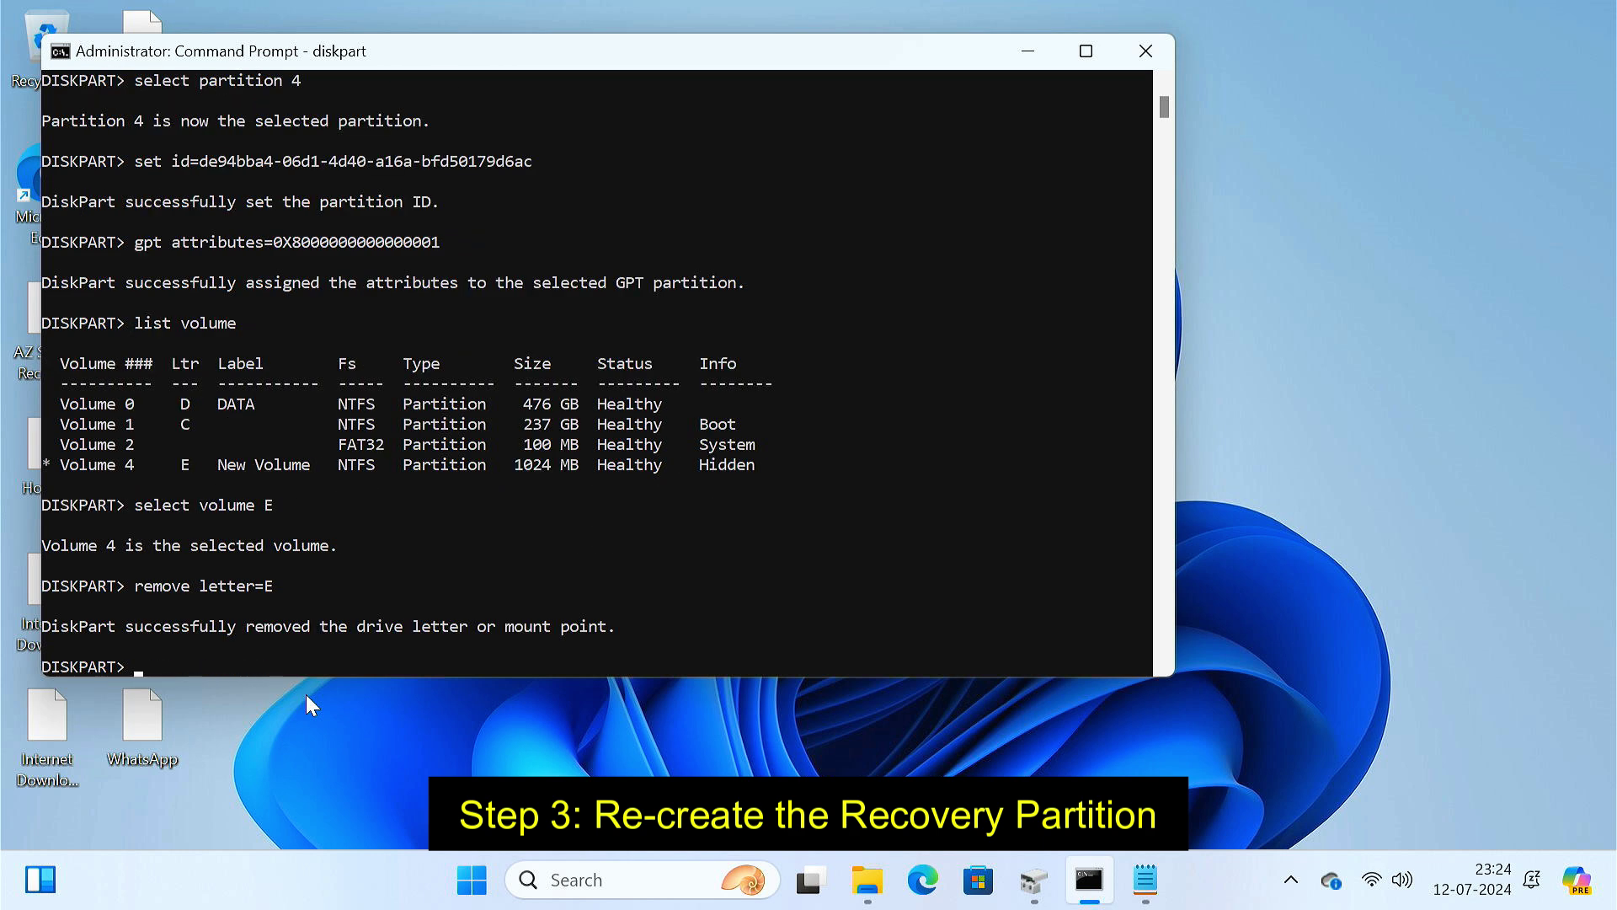
- Exit DiskPart and run reagentc /enable to re-enable the Windows Recovery Environment
{"action": "type", "text": "reagentc /enable"}
{"action": "key", "text": "Return"}
{"action": "type", "text": "exit"}
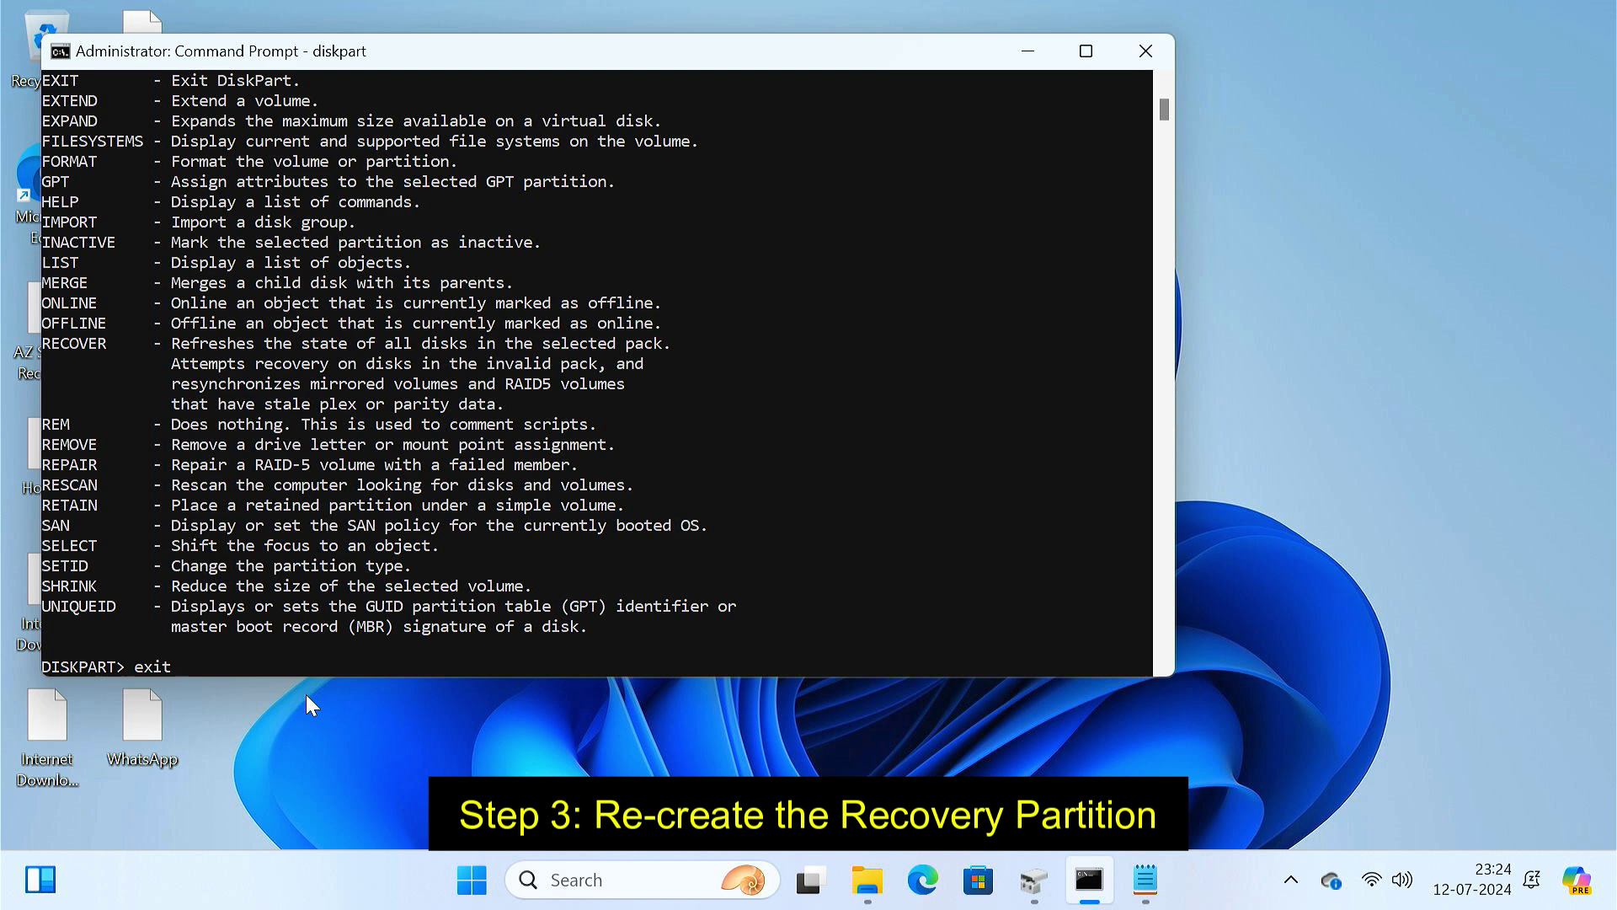
{"action": "key", "text": "Return"}
{"action": "type", "text": "reagent"}
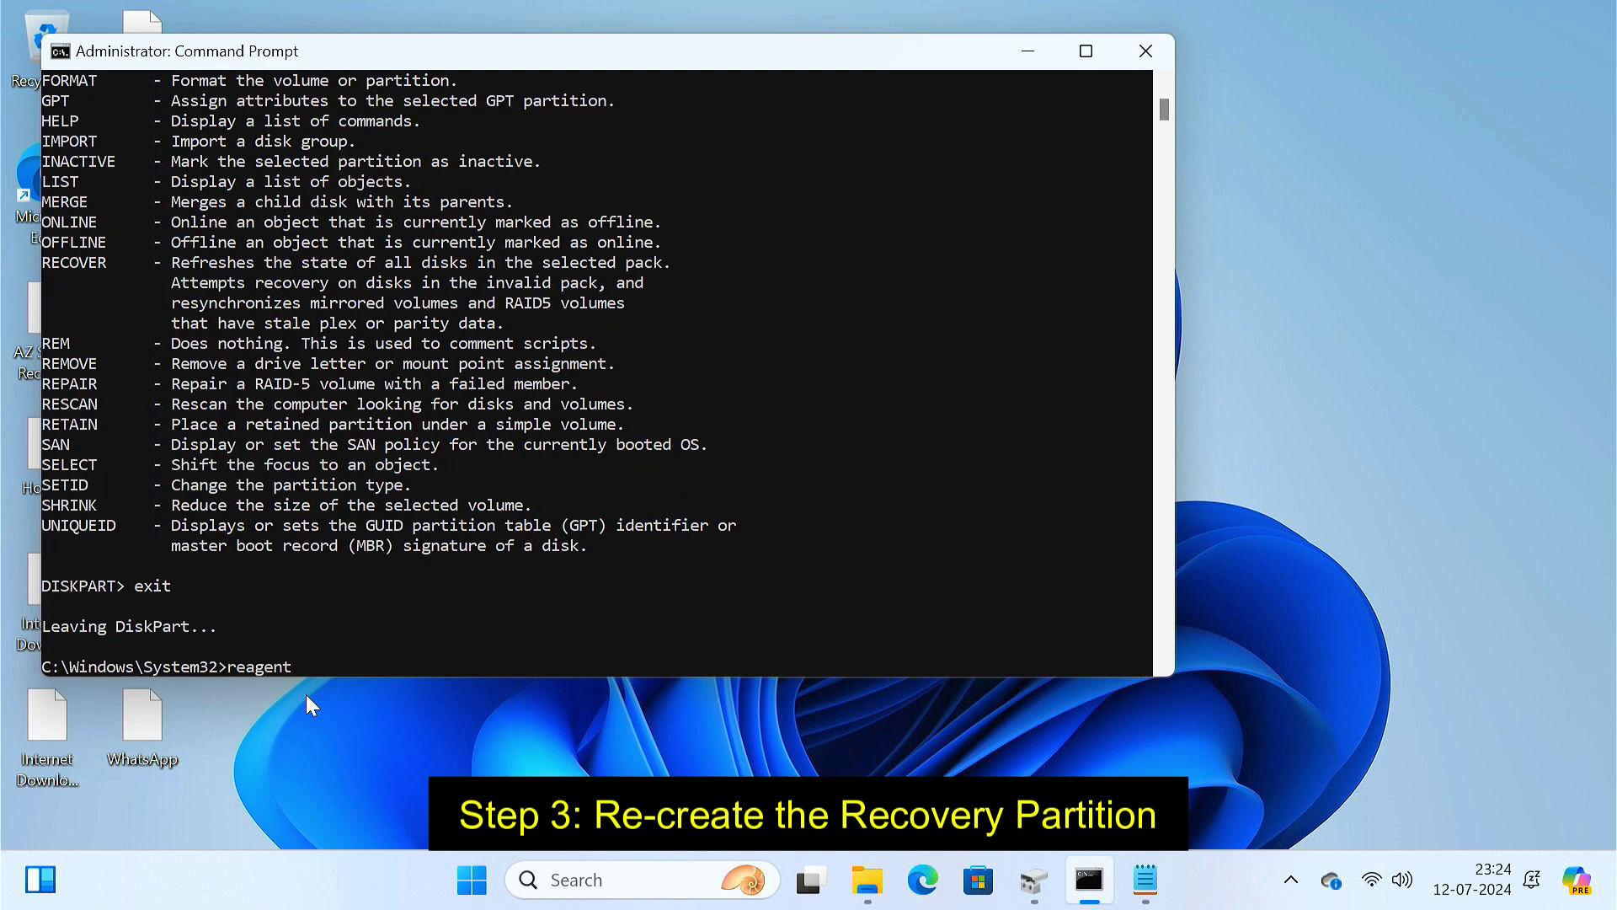
{"action": "type", "text": "c /enable"}
{"action": "key", "text": "Return"}
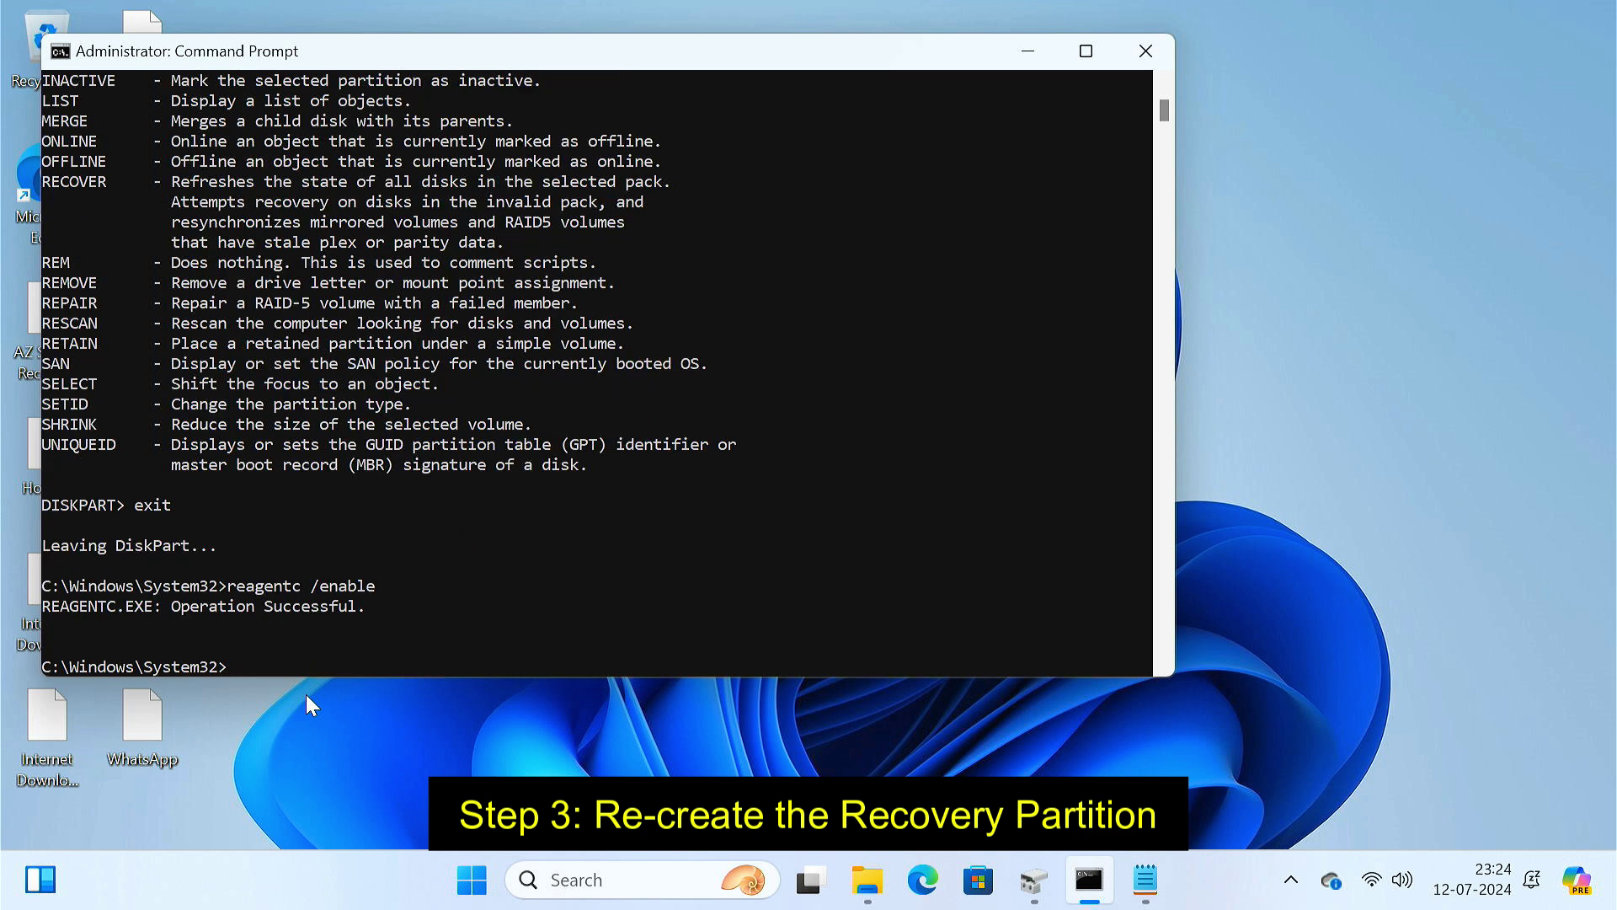
{"action": "left_click", "coordinate": [1146, 52]}
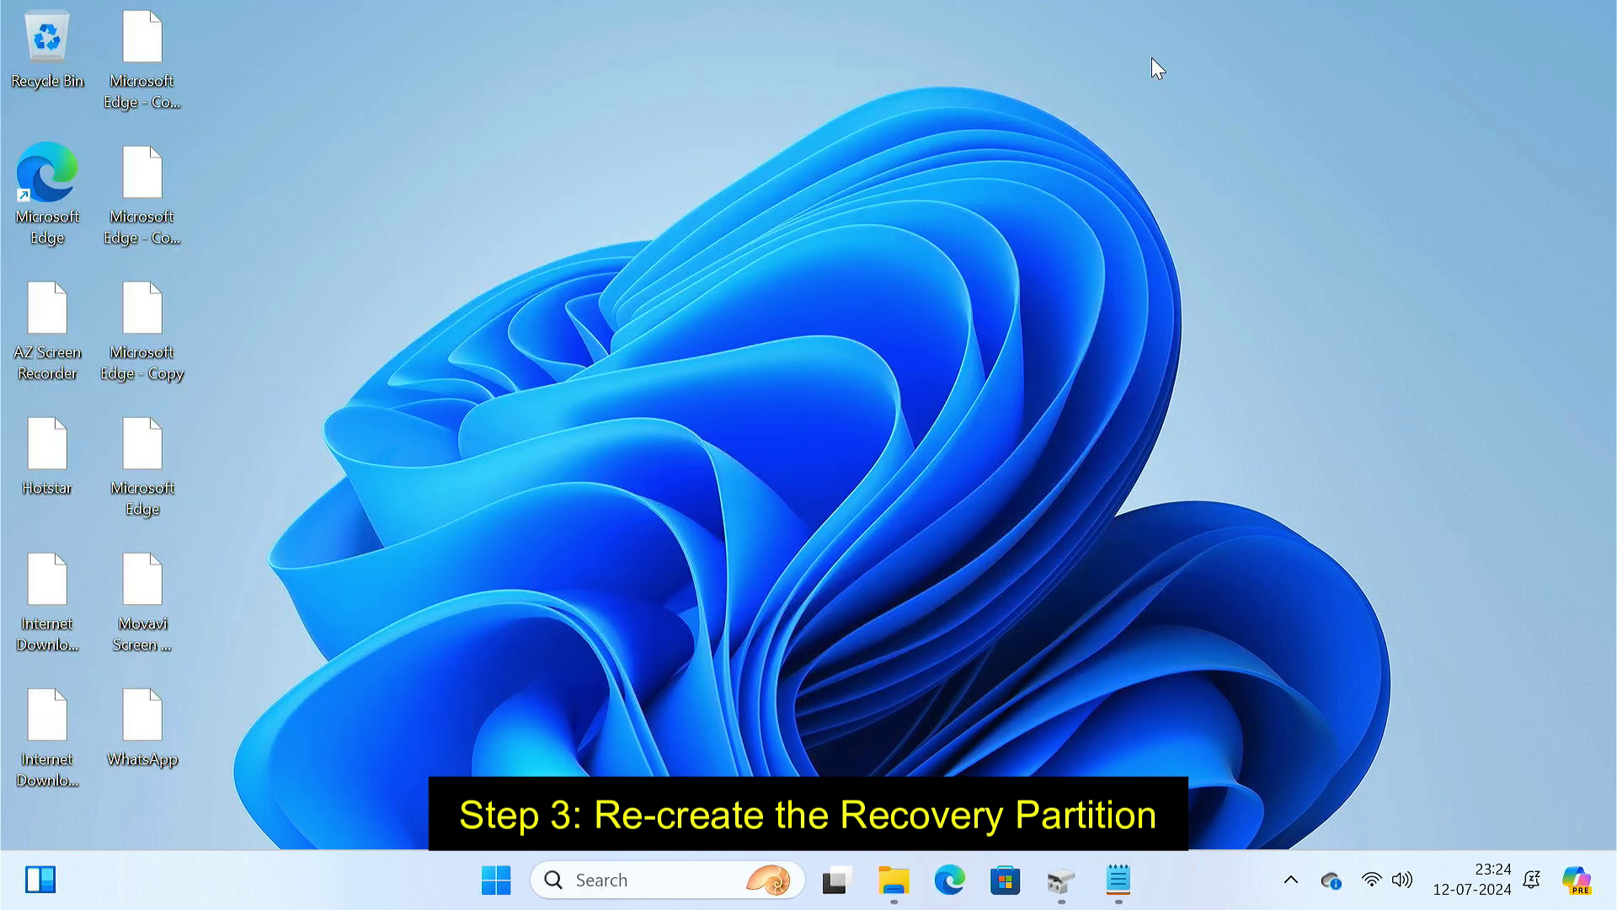
{"action": "left_click", "coordinate": [1062, 880]}
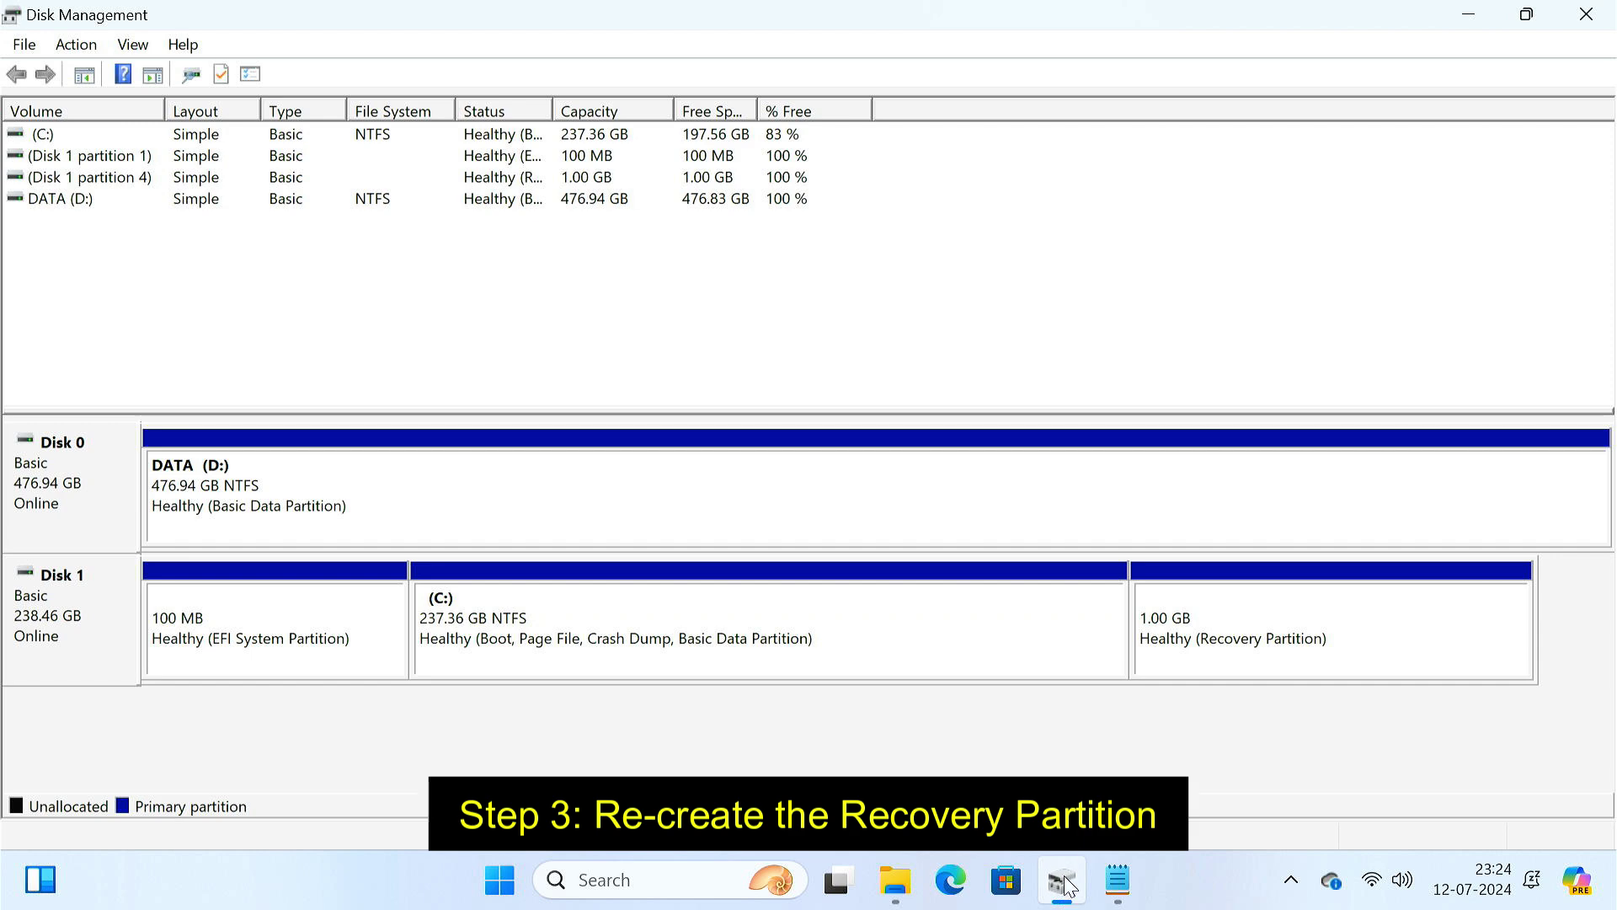
{"action": "left_click", "coordinate": [1176, 639]}
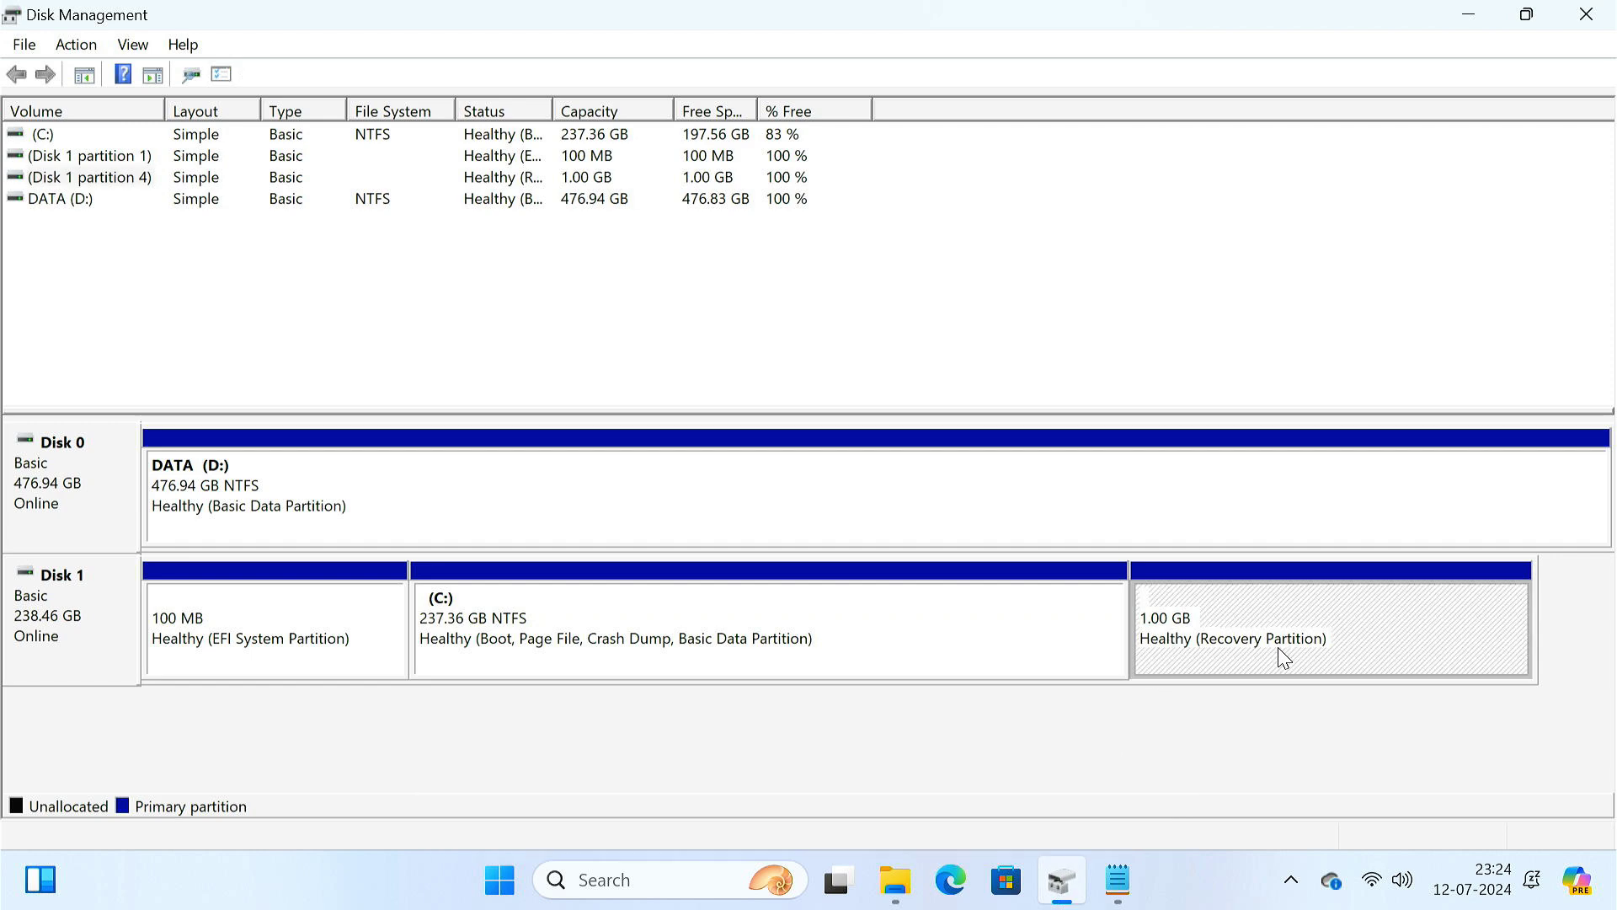
{"action": "left_click", "coordinate": [1584, 28]}
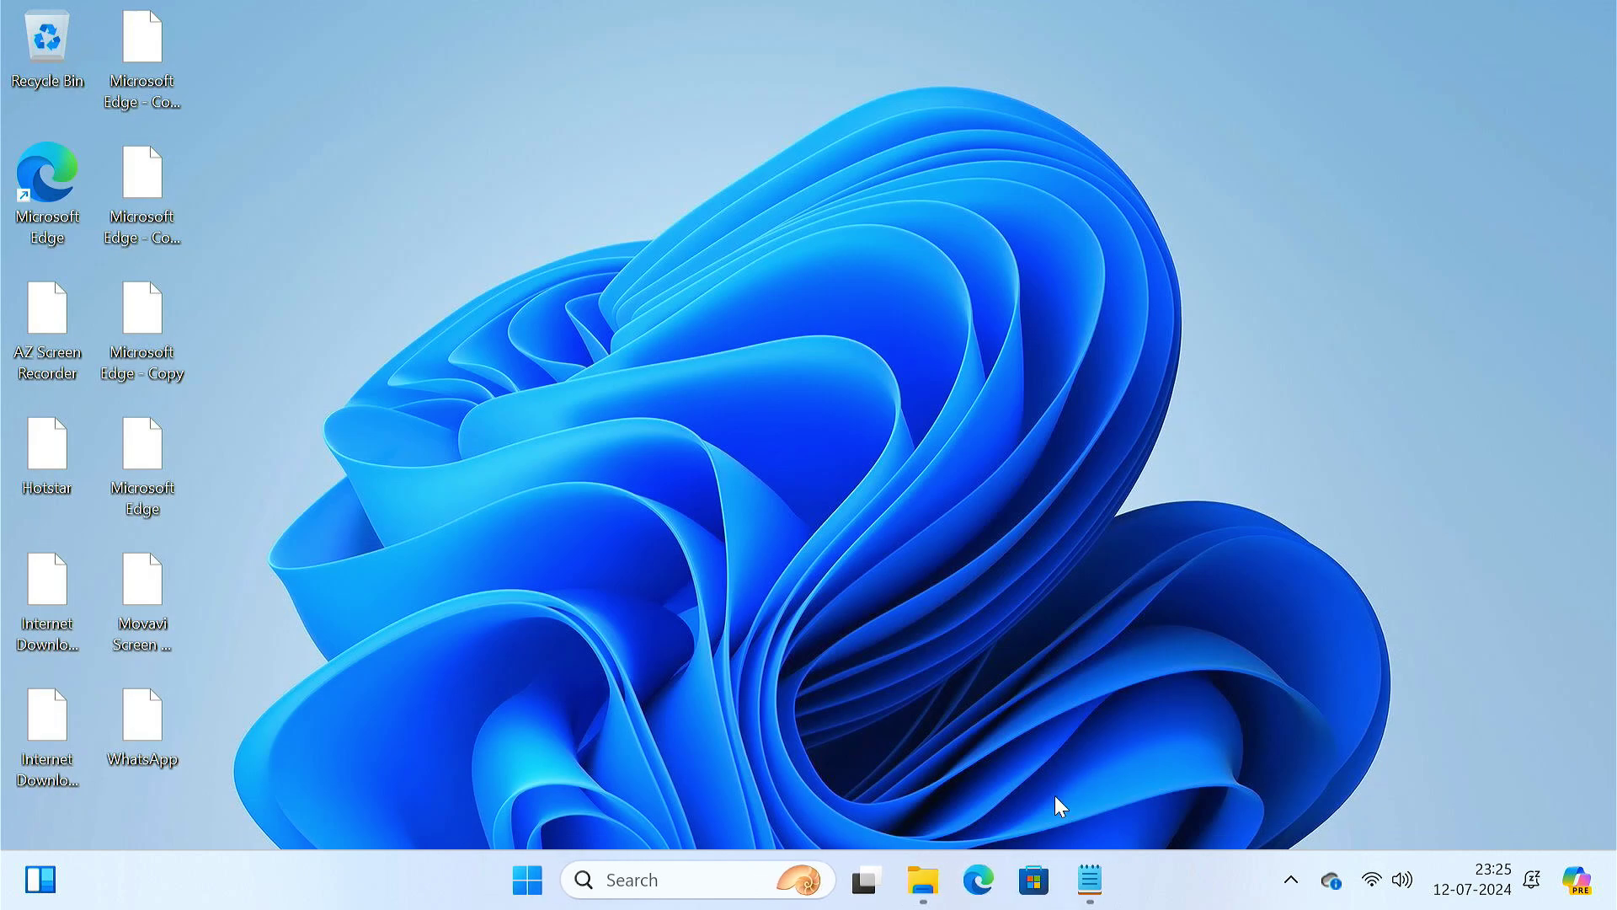